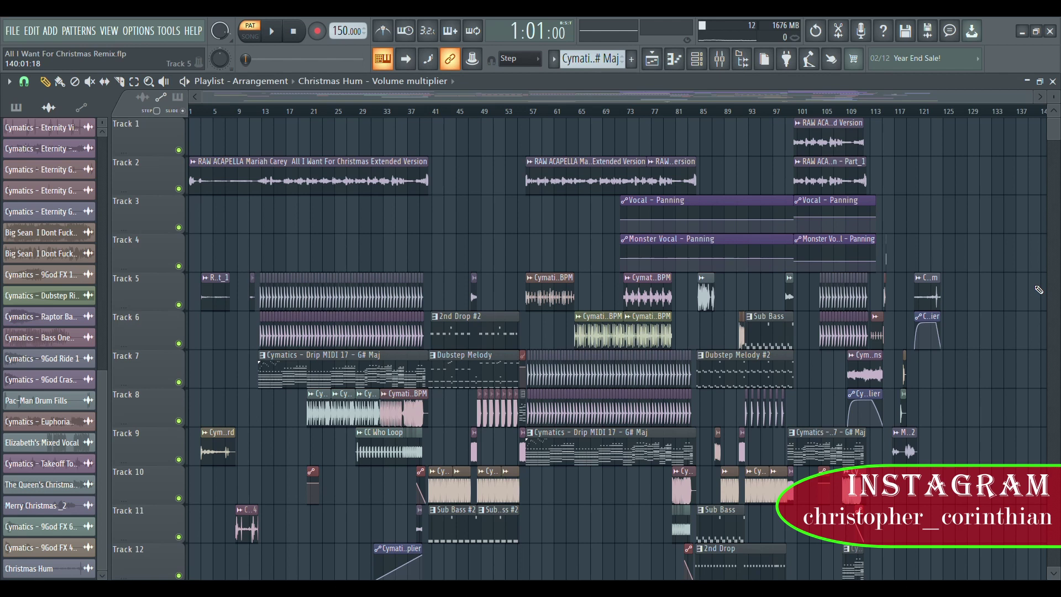
Switch playback to song mode and return the playhead to the start of bar 1
{"action": "scroll", "coordinate": [476, 265], "scroll_direction": "down", "scroll_amount": 5}
{"action": "scroll", "coordinate": [527, 283], "scroll_direction": "up", "scroll_amount": 5}
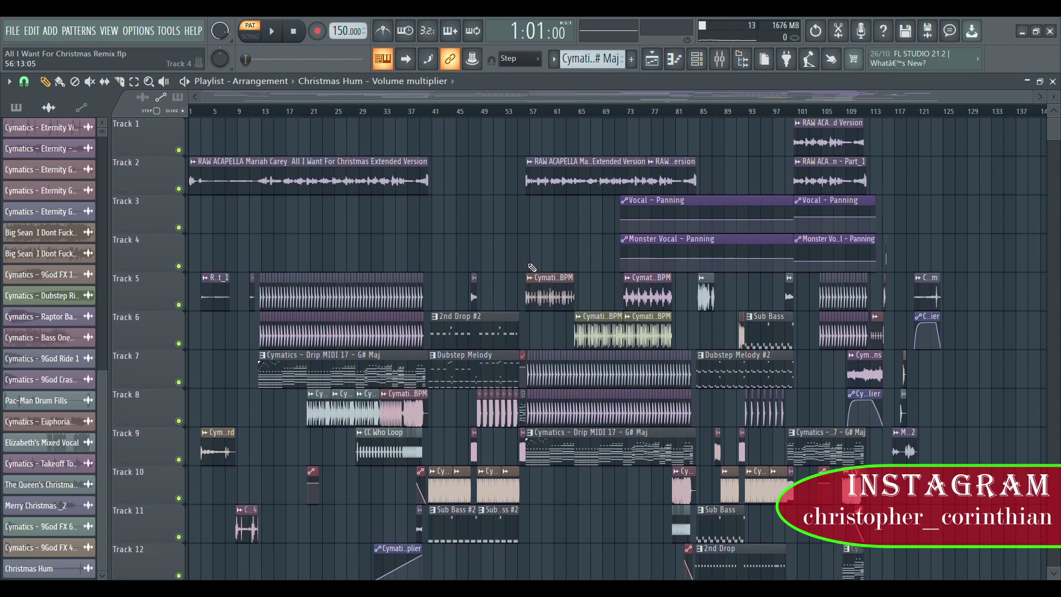
{"action": "key", "text": "l"}
{"action": "scroll", "coordinate": [201, 116], "scroll_direction": "up", "scroll_amount": 5}
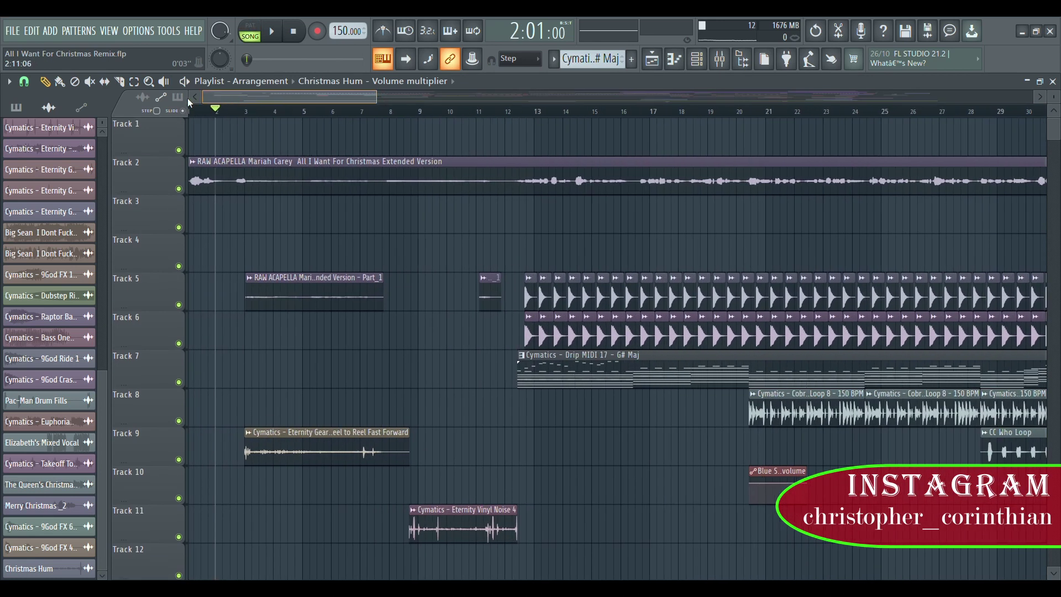
{"action": "left_click_drag", "start_coordinate": [200, 116], "coordinate": [186, 111]}
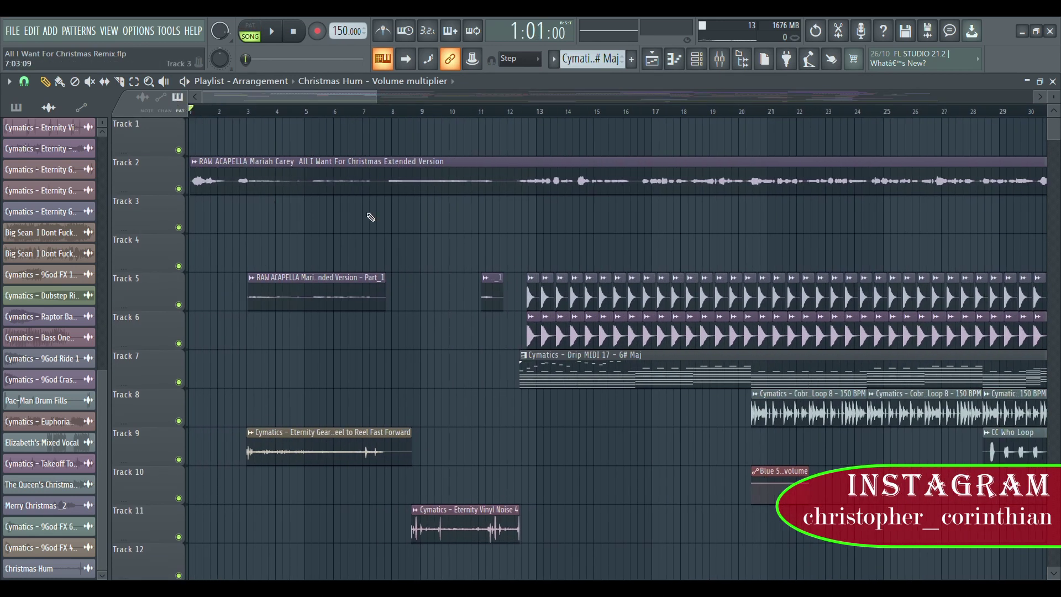
Examine the ride, crash, Drip MIDI 17 and Cobra Full Drum Loop 8 clips in the build-up between bars 9 and 40
{"action": "left_click_drag", "start_coordinate": [377, 97], "coordinate": [495, 102]}
{"action": "scroll", "coordinate": [434, 117], "scroll_direction": "up", "scroll_amount": 1}
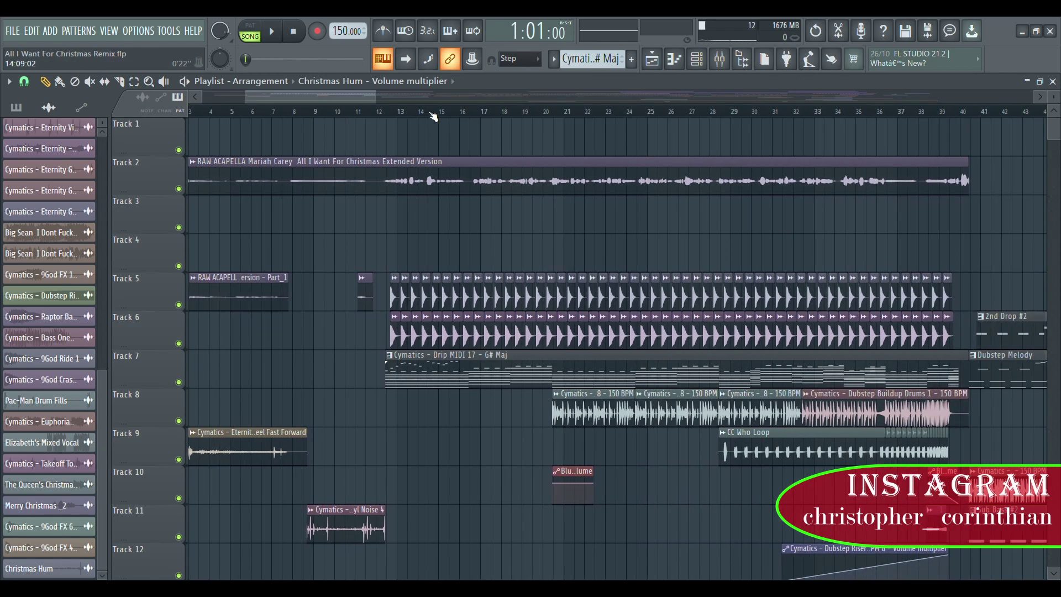
{"action": "scroll", "coordinate": [434, 117], "scroll_direction": "up", "scroll_amount": 8}
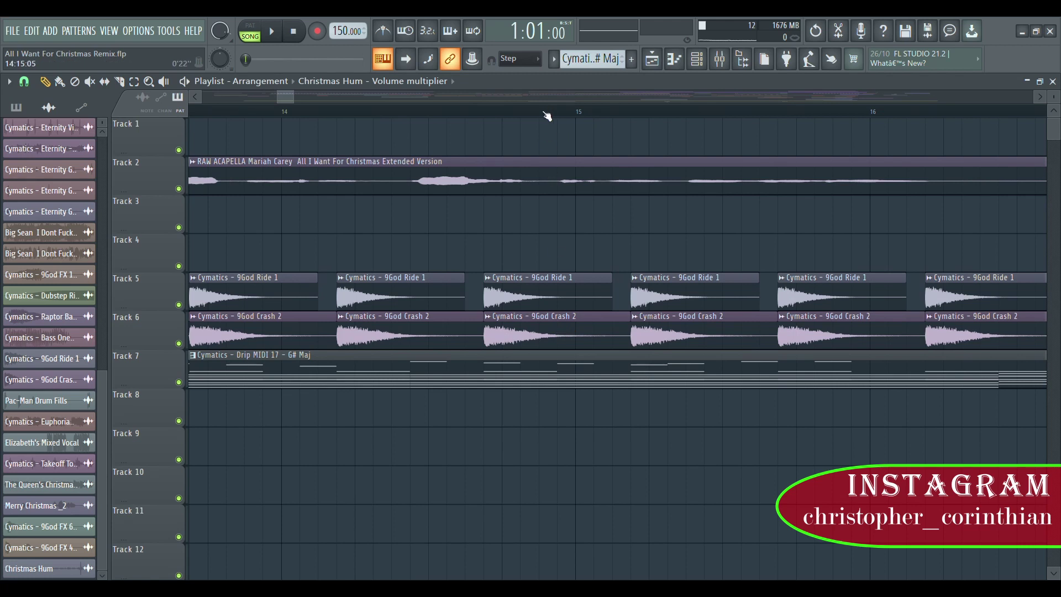
{"action": "scroll", "coordinate": [548, 116], "scroll_direction": "down", "scroll_amount": 9}
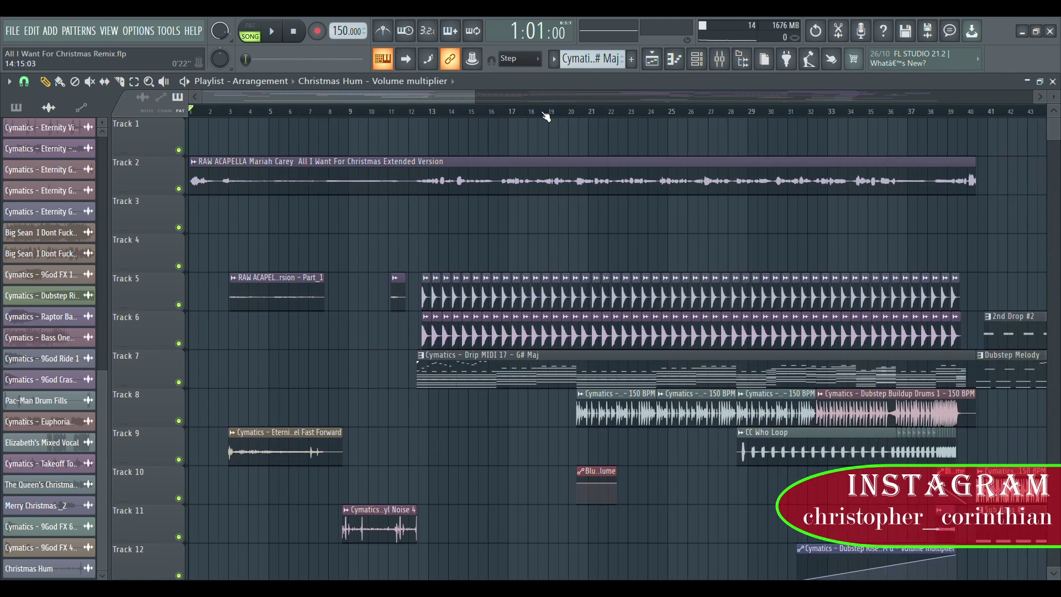
{"action": "scroll", "coordinate": [546, 116], "scroll_direction": "down", "scroll_amount": 2}
{"action": "scroll", "coordinate": [545, 111], "scroll_direction": "up", "scroll_amount": 3}
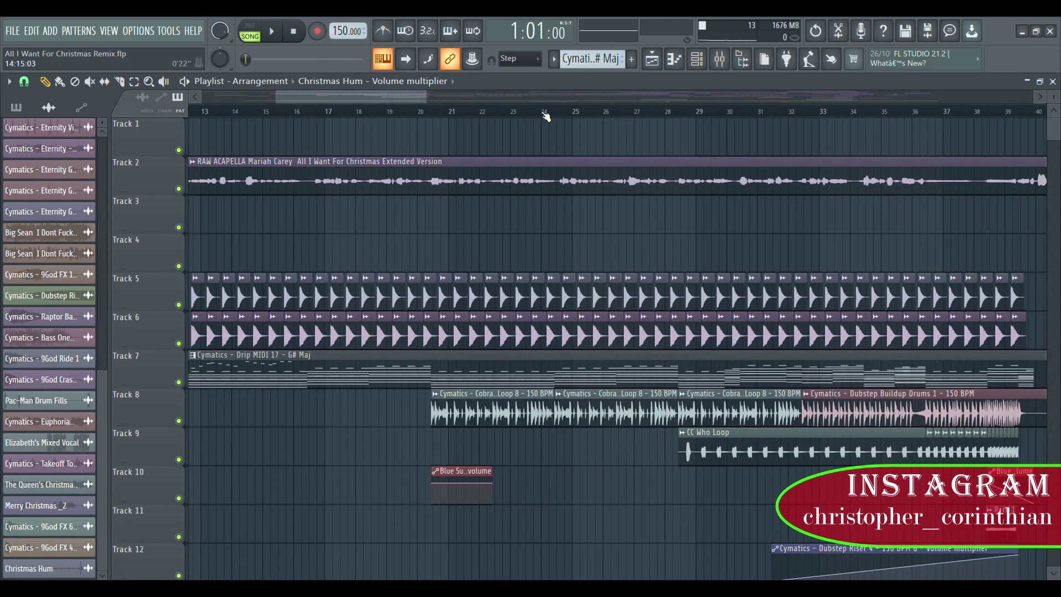
{"action": "scroll", "coordinate": [327, 230], "scroll_direction": "down", "scroll_amount": 3}
{"action": "left_click", "coordinate": [326, 101]}
{"action": "left_click_drag", "start_coordinate": [326, 102], "coordinate": [320, 269]}
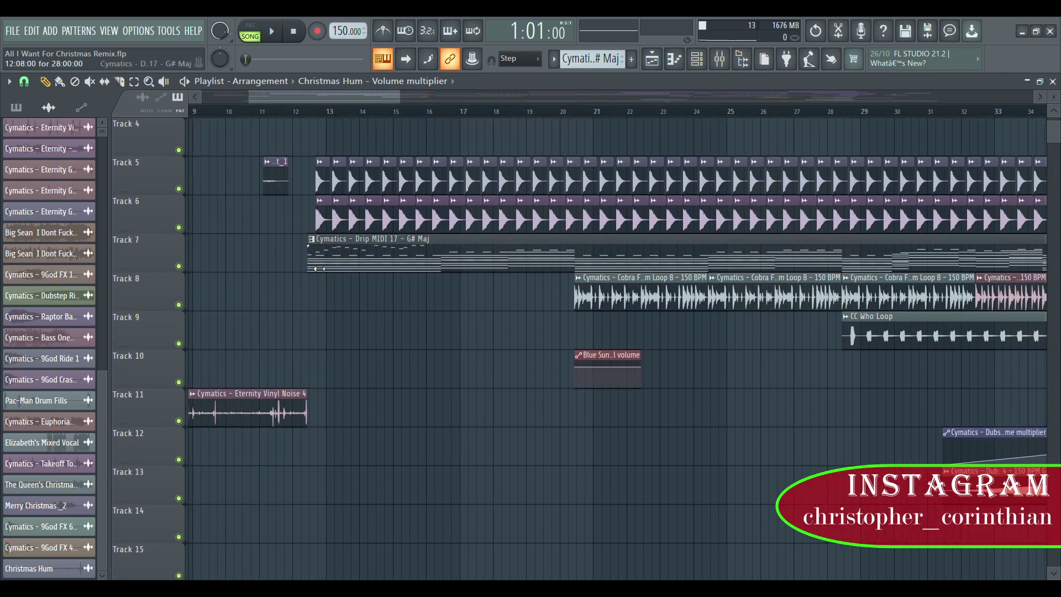
{"action": "scroll", "coordinate": [773, 113], "scroll_direction": "up", "scroll_amount": 4}
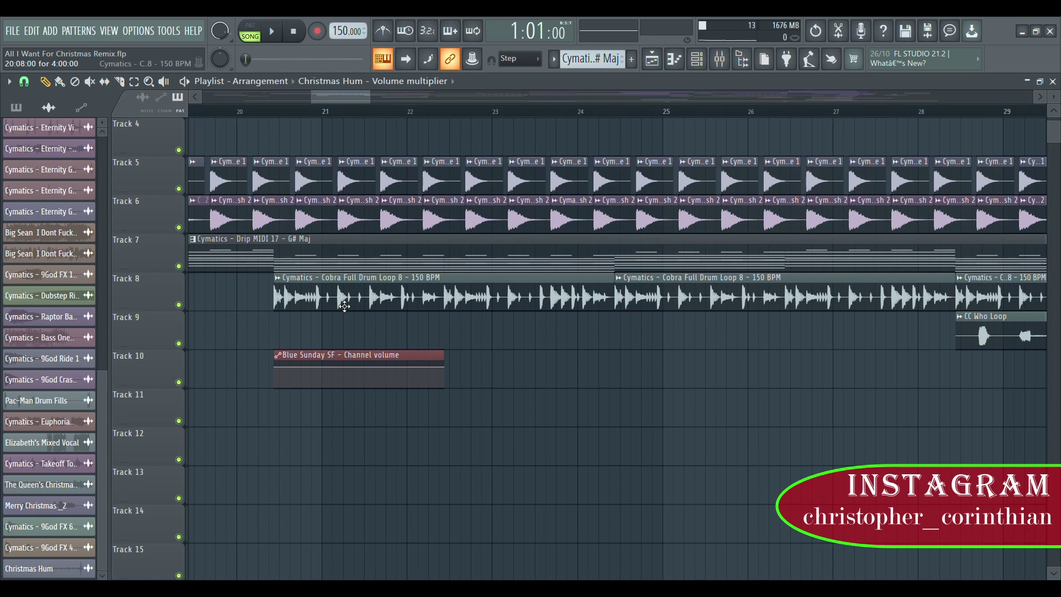
{"action": "scroll", "coordinate": [410, 332], "scroll_direction": "down", "scroll_amount": 2}
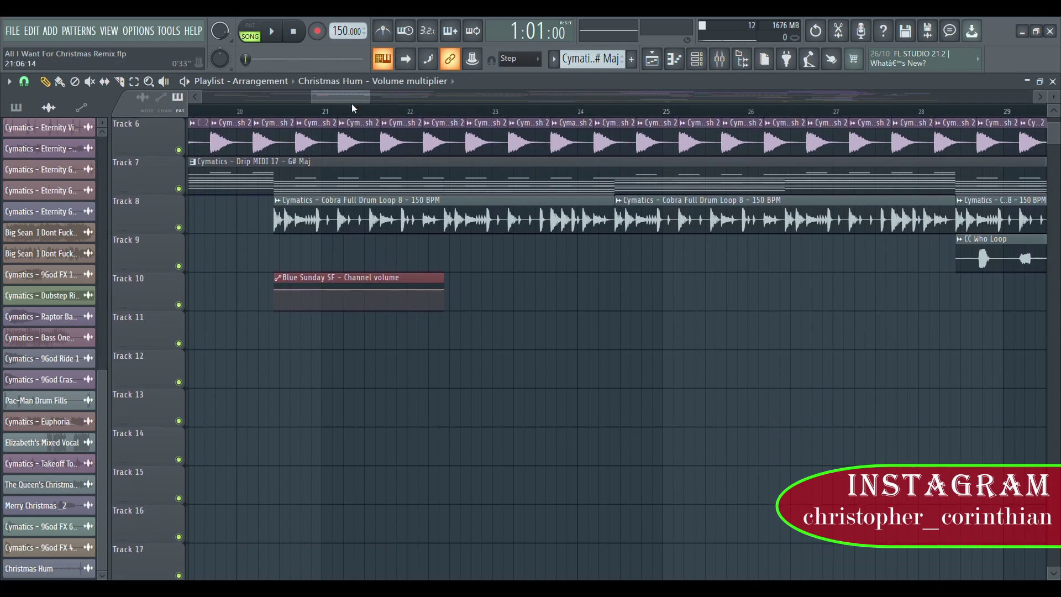
Listen to the intro's acapella and reel foley clips from just before bar 3 with Track 2 muted, and unmute the track
{"action": "left_click_drag", "start_coordinate": [352, 98], "coordinate": [257, 99]}
{"action": "scroll", "coordinate": [412, 426], "scroll_direction": "up", "scroll_amount": 3}
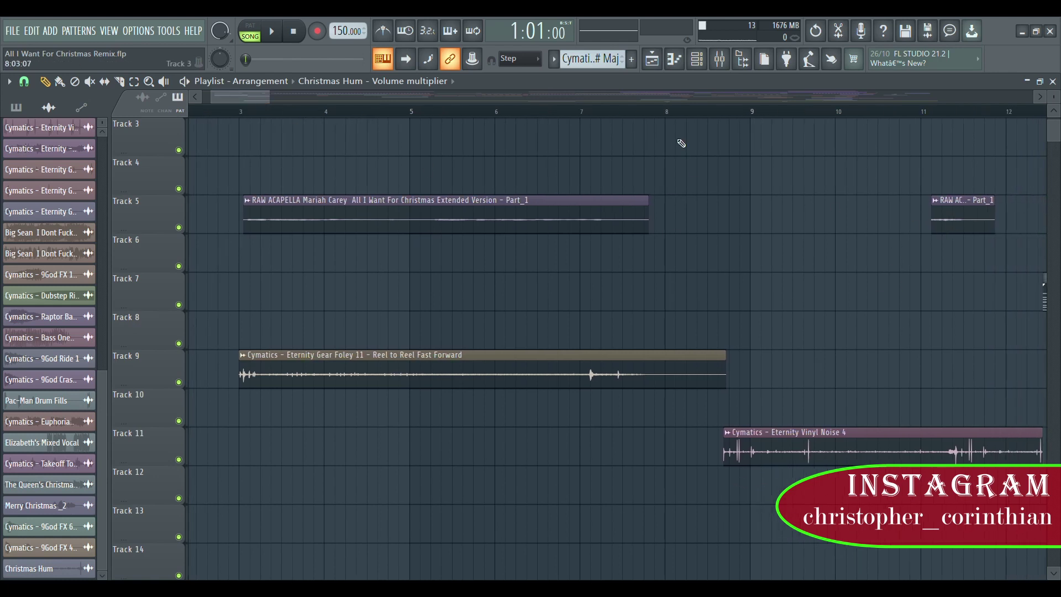
{"action": "scroll", "coordinate": [687, 114], "scroll_direction": "down", "scroll_amount": 5}
{"action": "scroll", "coordinate": [670, 244], "scroll_direction": "up", "scroll_amount": 2}
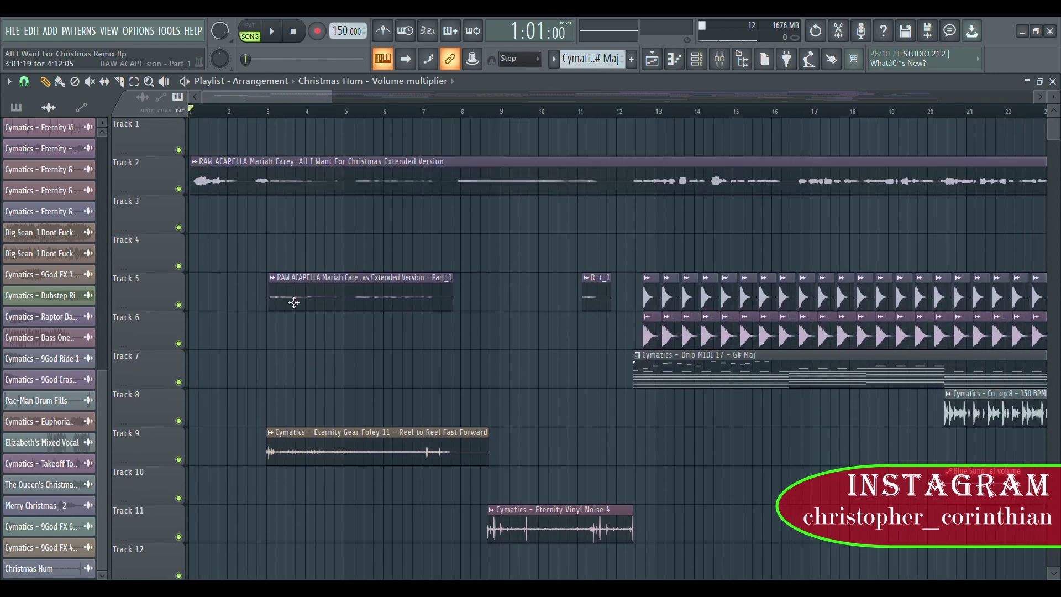
{"action": "scroll", "coordinate": [294, 303], "scroll_direction": "up", "scroll_amount": 6}
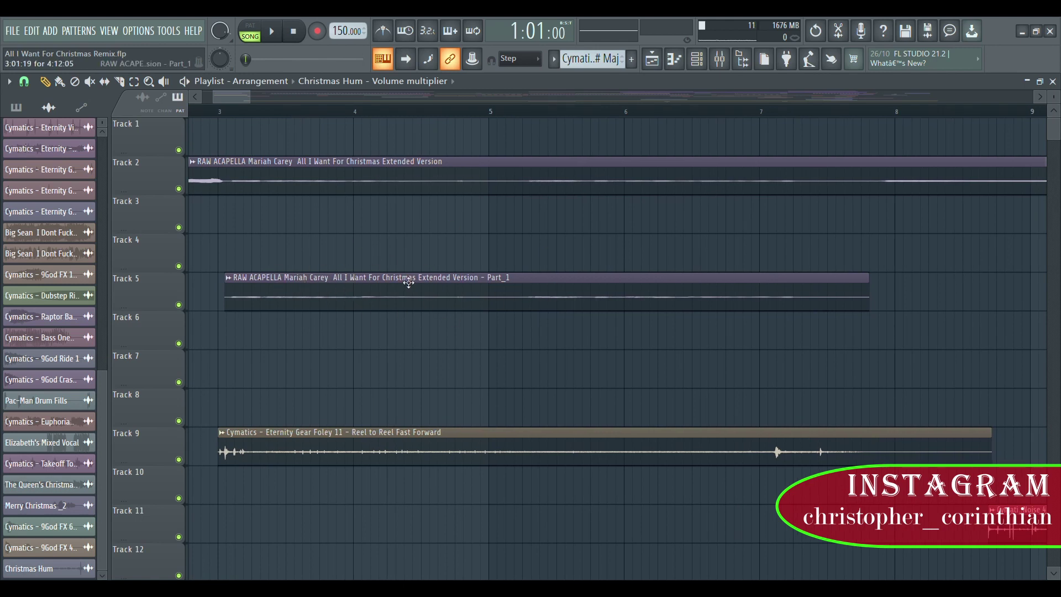
{"action": "left_click", "coordinate": [217, 112]}
{"action": "left_click", "coordinate": [179, 189]}
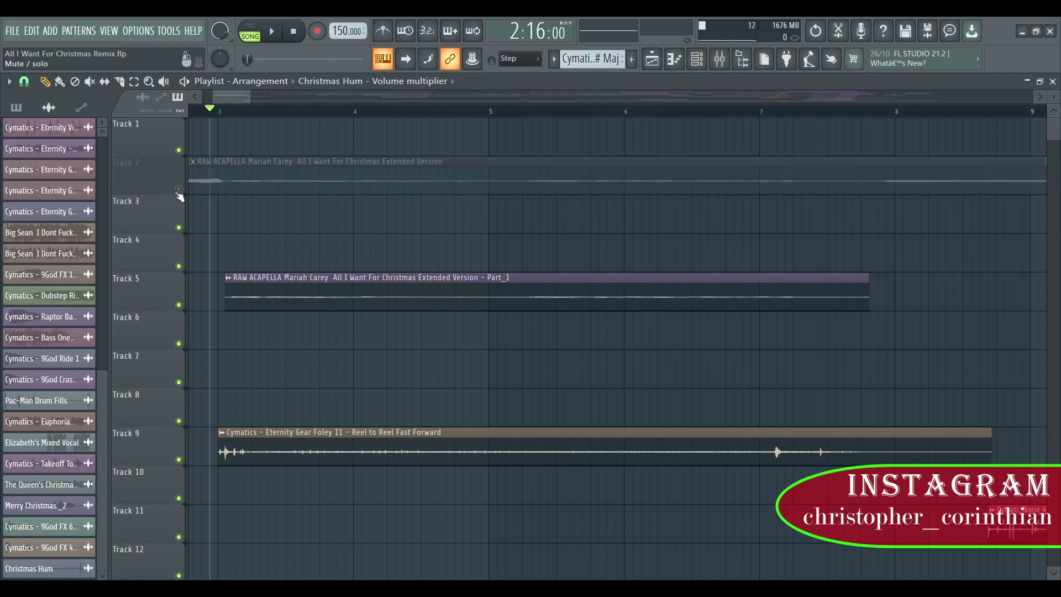
{"action": "key", "text": "space"}
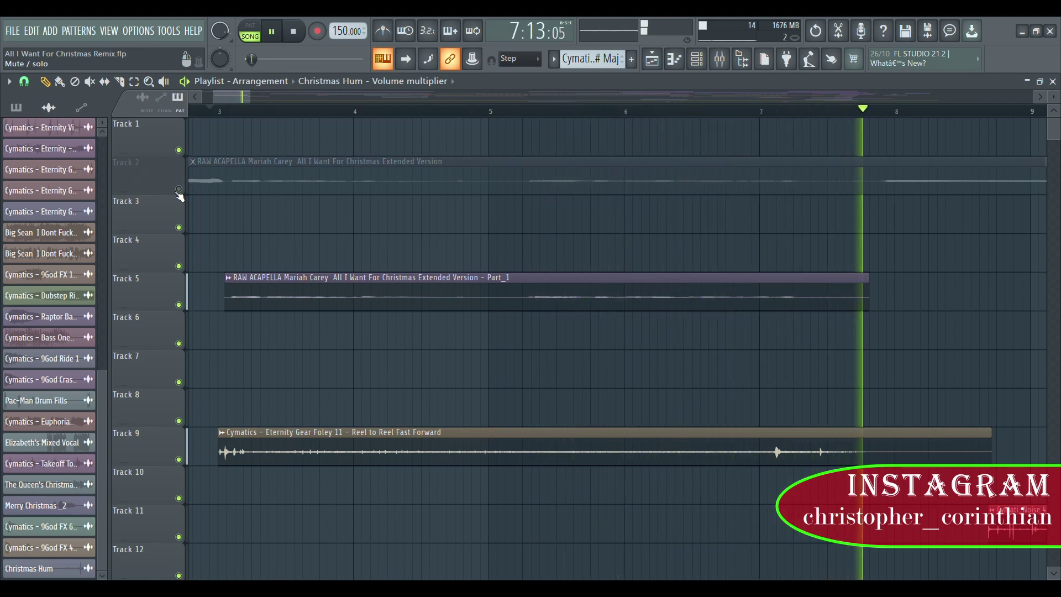
{"action": "key", "text": "space"}
{"action": "left_click", "coordinate": [179, 189]}
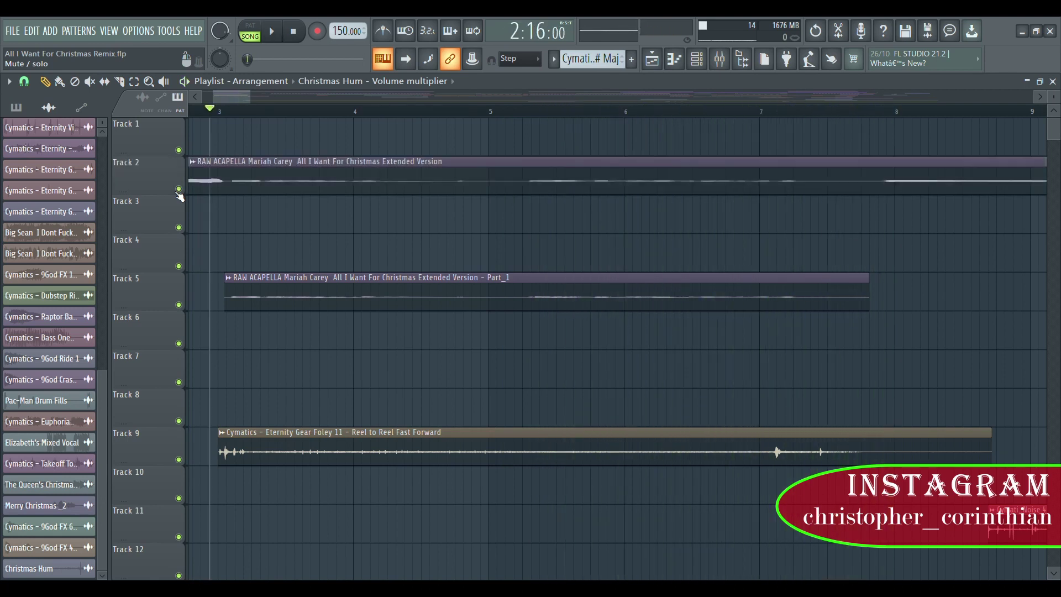
Inspect the channel settings of the Part_1 acapella clip on Track 5 and close them
{"action": "double_click", "coordinate": [453, 284]}
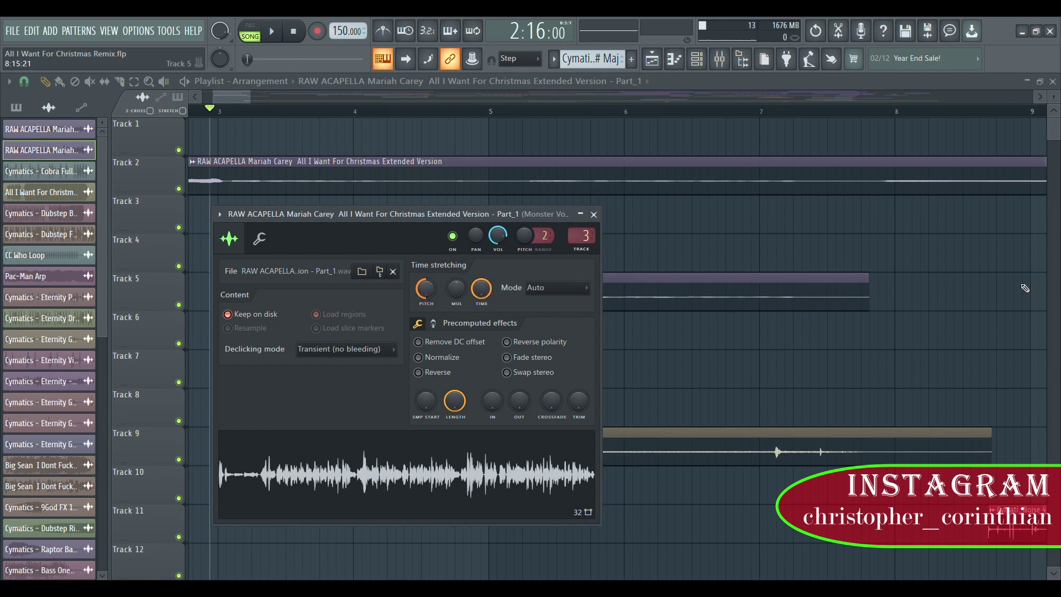
{"action": "key", "text": "Escape"}
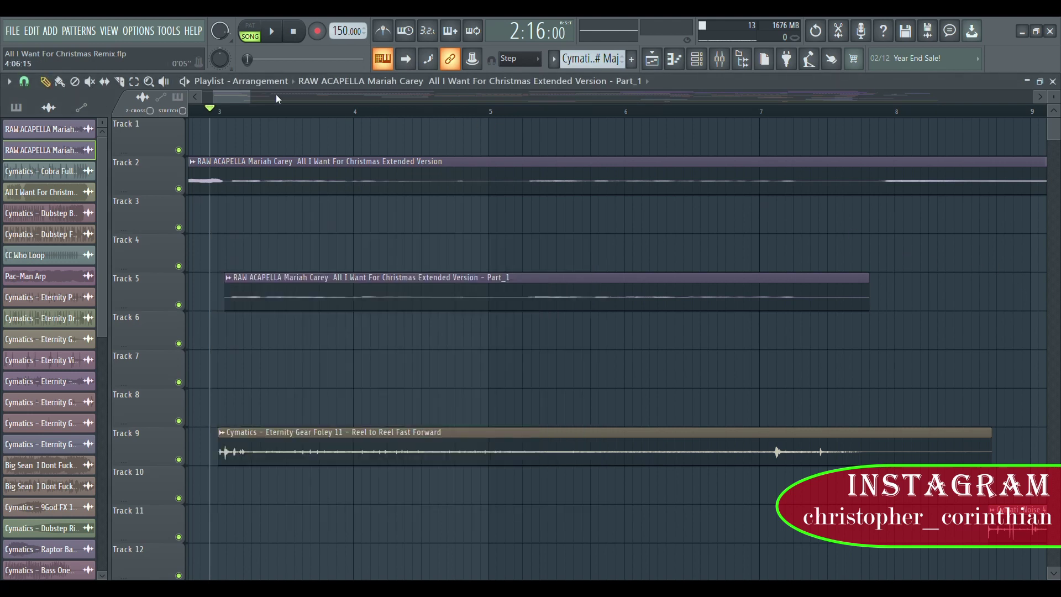
Listen to the build-up from about bar 28, where the CC Who Loop clip starts on Track 9
{"action": "scroll", "coordinate": [257, 113], "scroll_direction": "down", "scroll_amount": 10}
{"action": "scroll", "coordinate": [606, 230], "scroll_direction": "down", "scroll_amount": 4}
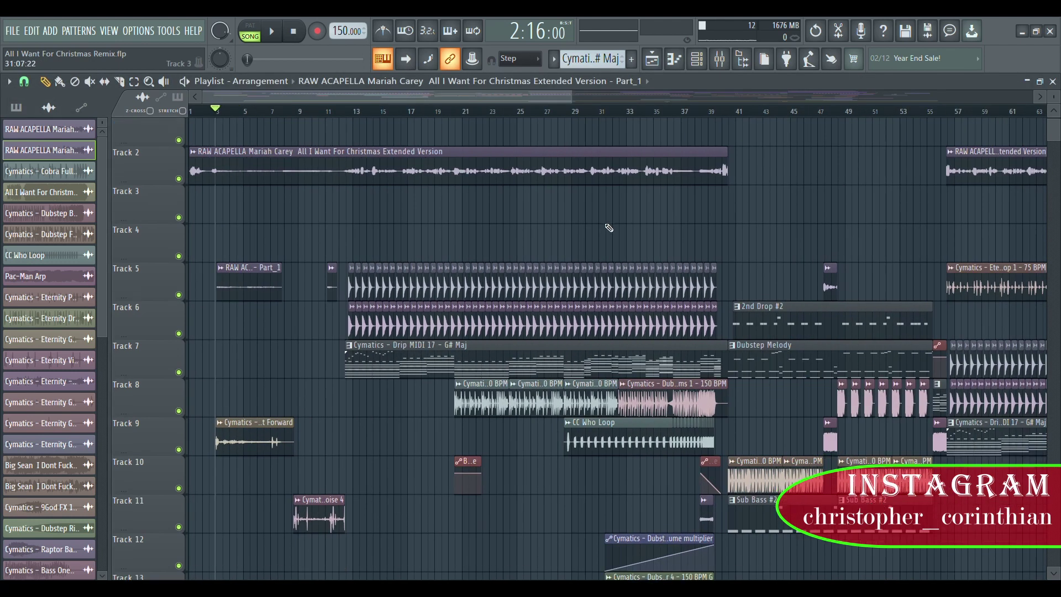
{"action": "scroll", "coordinate": [636, 232], "scroll_direction": "down", "scroll_amount": 1}
{"action": "scroll", "coordinate": [636, 141], "scroll_direction": "up", "scroll_amount": 5}
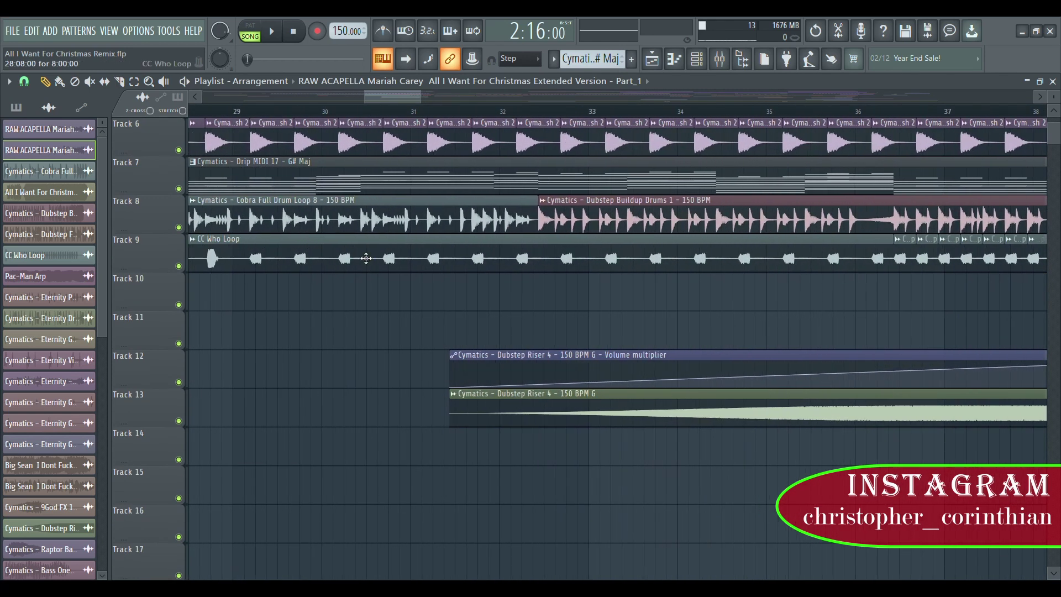
{"action": "scroll", "coordinate": [420, 257], "scroll_direction": "down", "scroll_amount": 3}
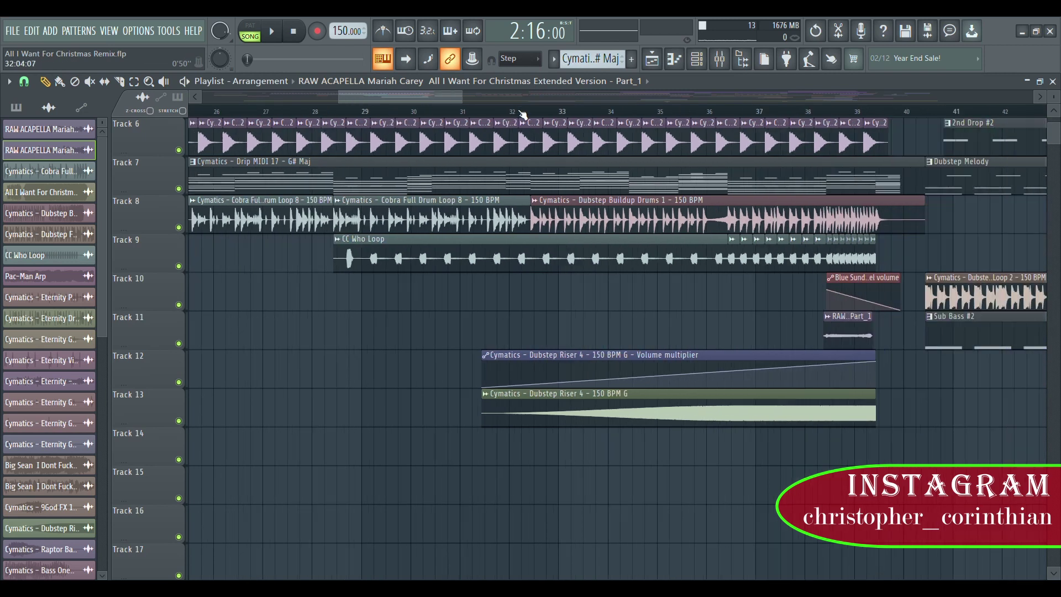
{"action": "key", "text": "space"}
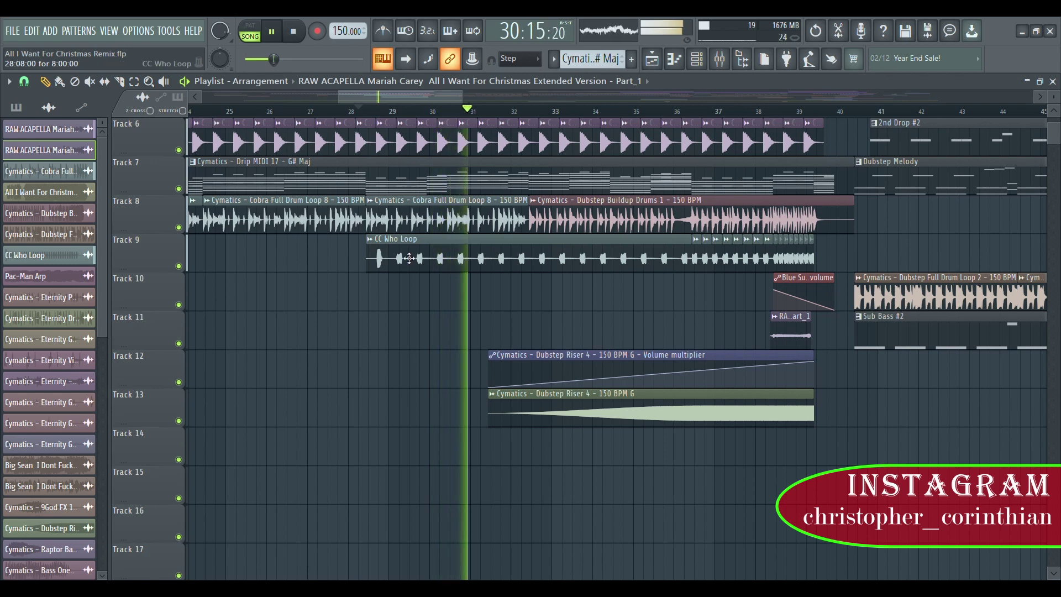
{"action": "key", "text": "space"}
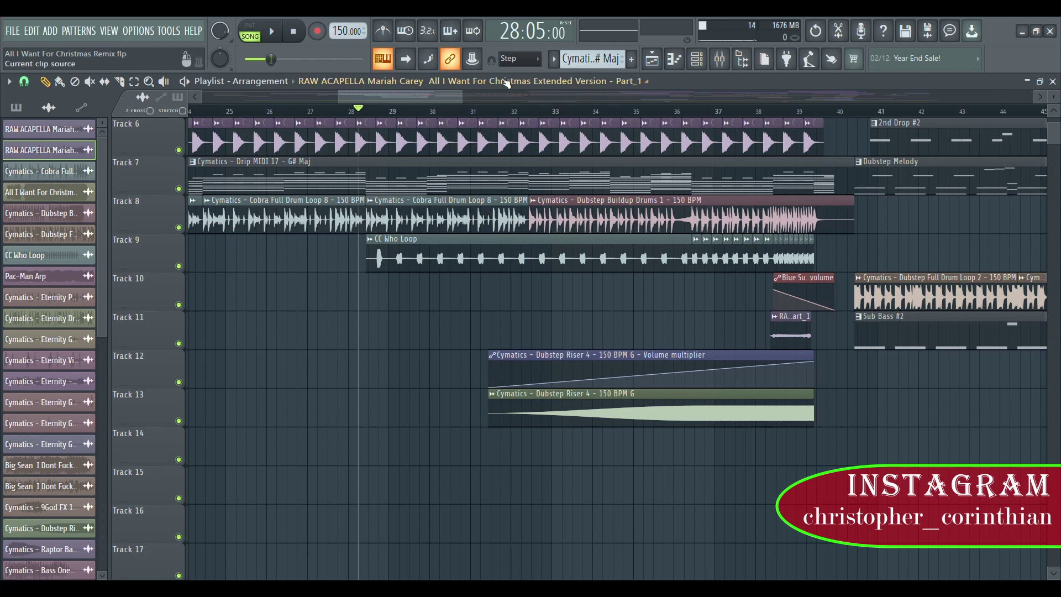
Survey the whole arrangement and examine the first drop's melody, drum loop and sub bass clips after bar 40
{"action": "scroll", "coordinate": [462, 113], "scroll_direction": "down", "scroll_amount": 8}
{"action": "scroll", "coordinate": [612, 229], "scroll_direction": "up", "scroll_amount": 3}
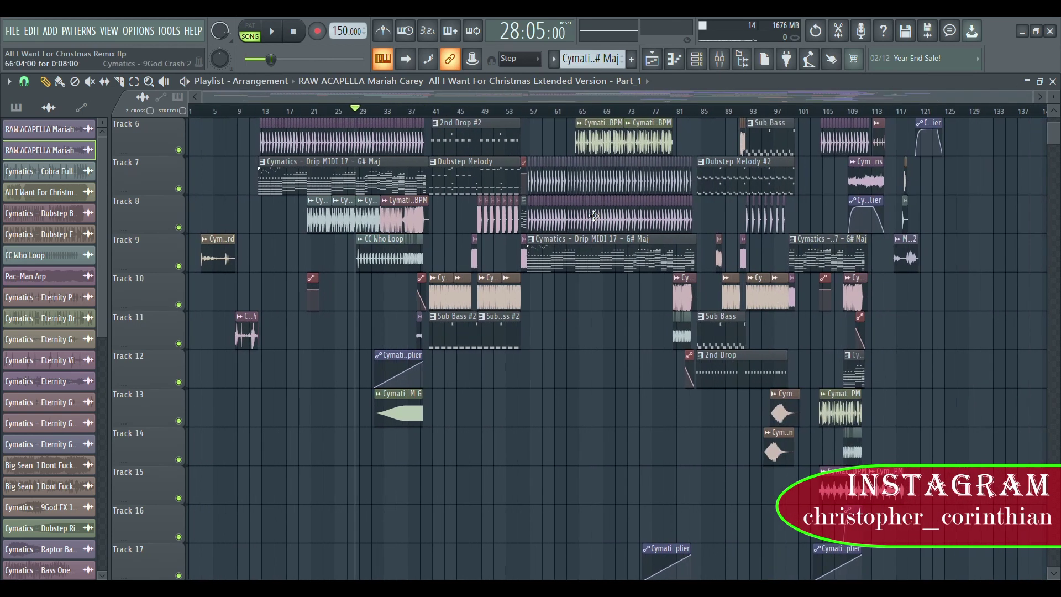
{"action": "scroll", "coordinate": [615, 115], "scroll_direction": "up", "scroll_amount": 6}
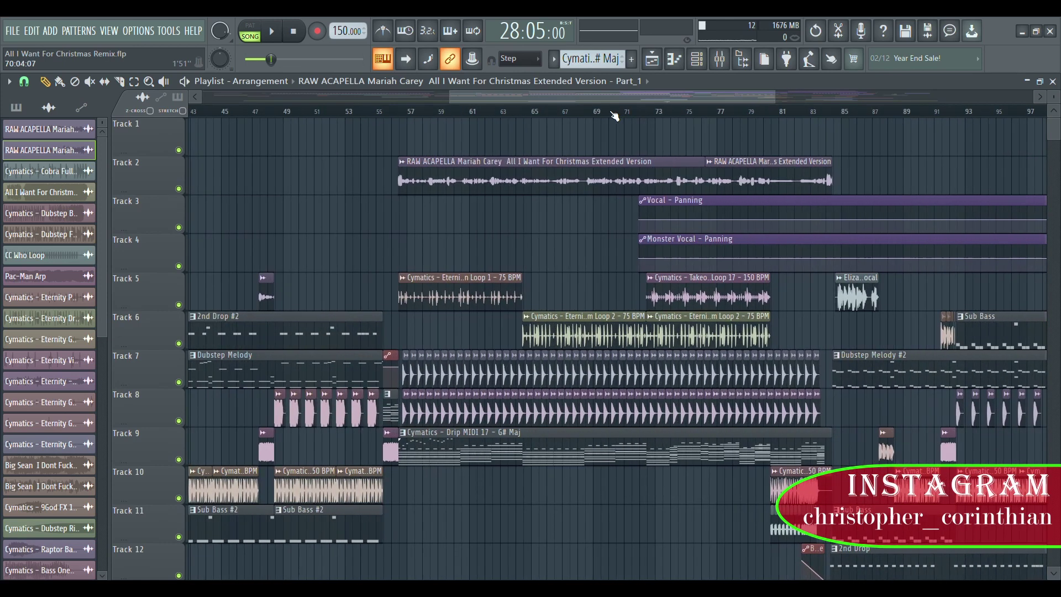
{"action": "scroll", "coordinate": [508, 118], "scroll_direction": "down", "scroll_amount": 5}
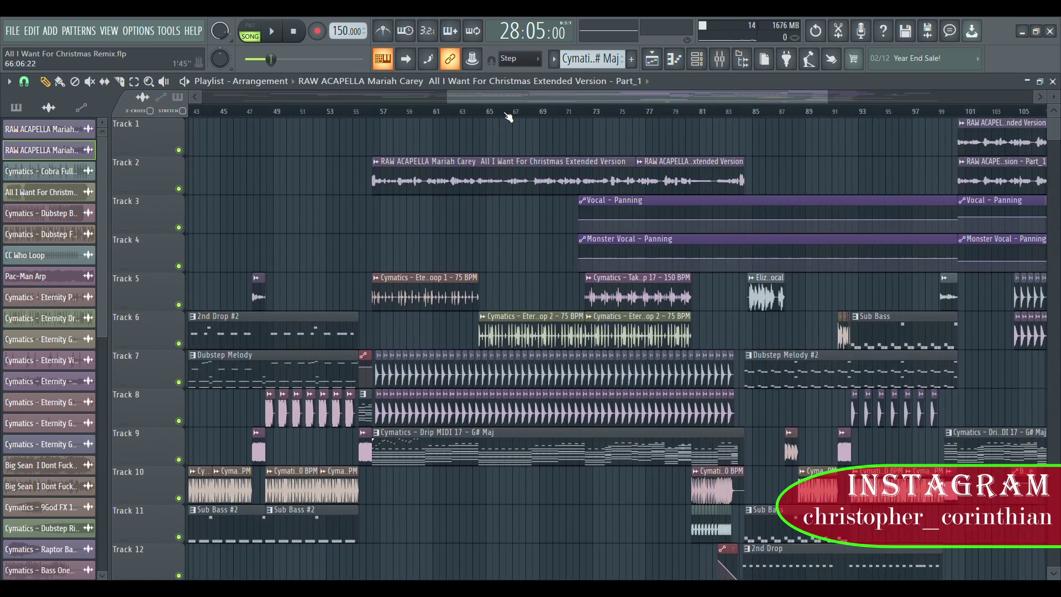
{"action": "scroll", "coordinate": [290, 118], "scroll_direction": "up", "scroll_amount": 3}
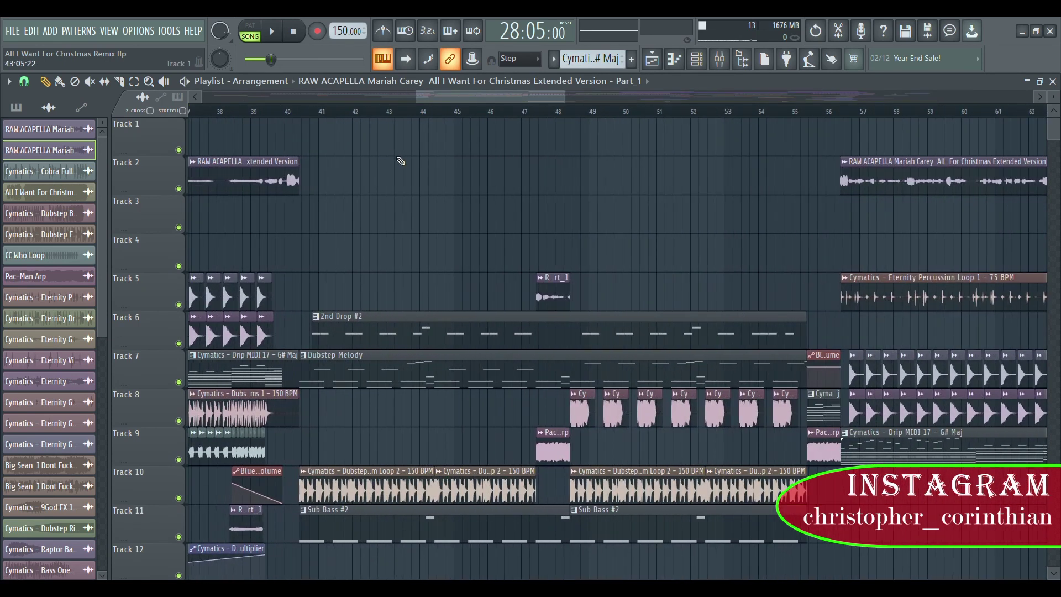
{"action": "scroll", "coordinate": [398, 161], "scroll_direction": "down", "scroll_amount": 2}
{"action": "scroll", "coordinate": [281, 279], "scroll_direction": "up", "scroll_amount": 4}
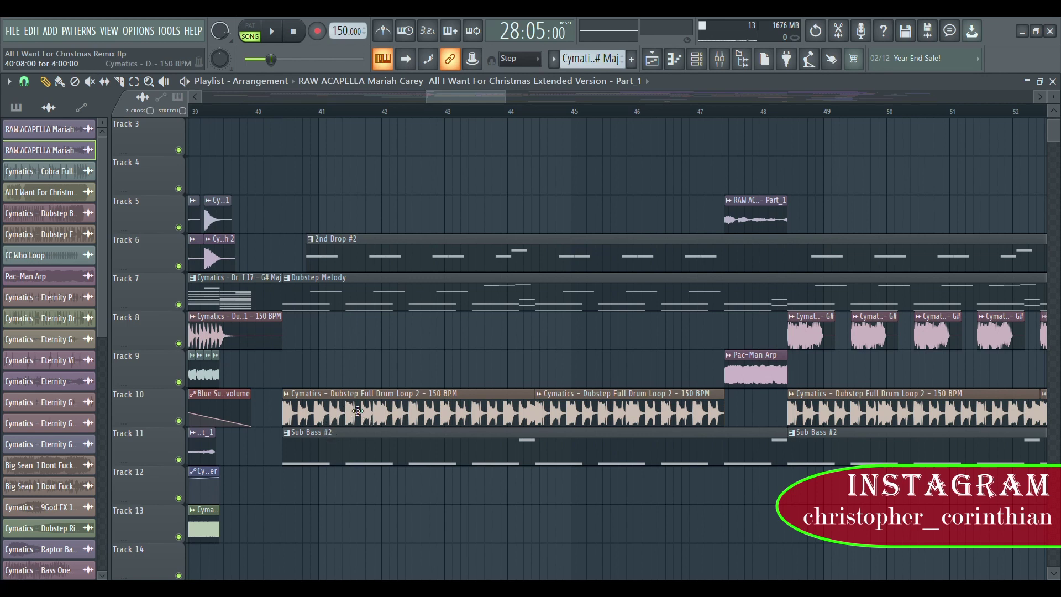
Listen to the break in the first drop from 47:08, where the Pac-Man Arp and Part_1 acapella clips play together
{"action": "scroll", "coordinate": [798, 114], "scroll_direction": "up", "scroll_amount": 4}
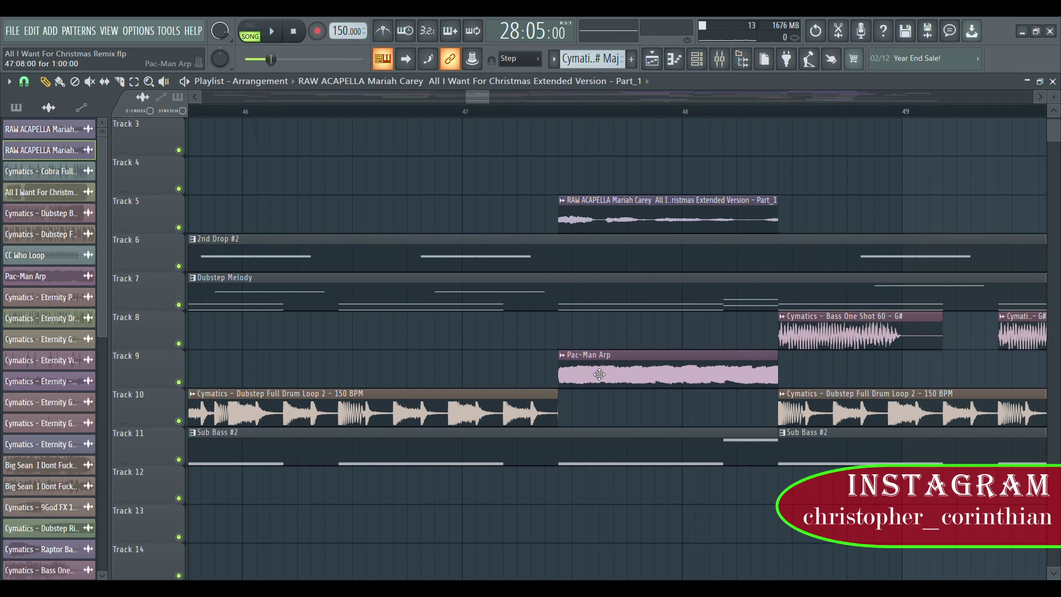
{"action": "left_click", "coordinate": [561, 111]}
{"action": "key", "text": "space"}
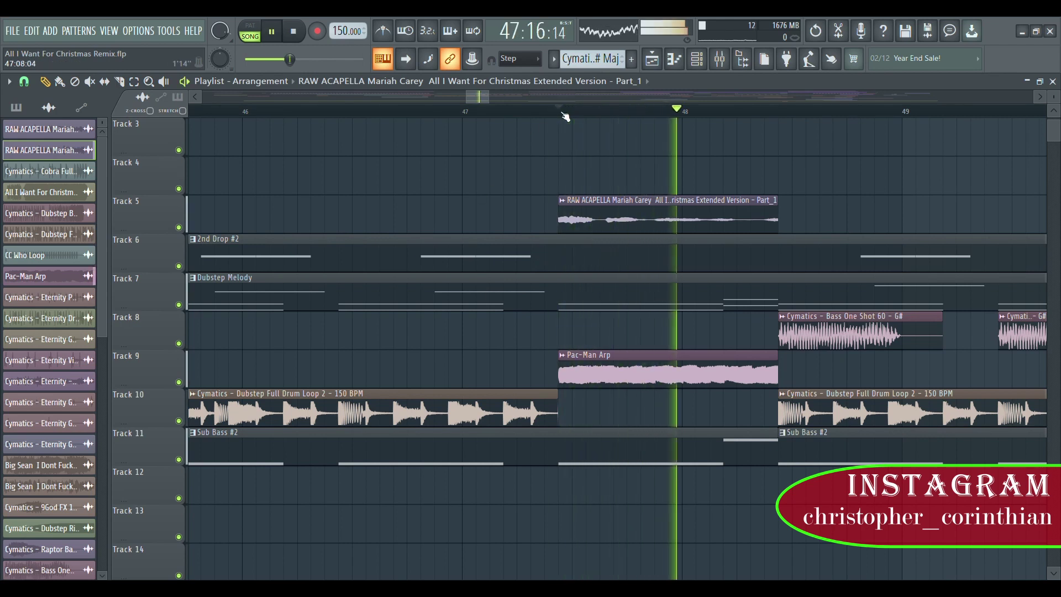
{"action": "left_click", "coordinate": [563, 110]}
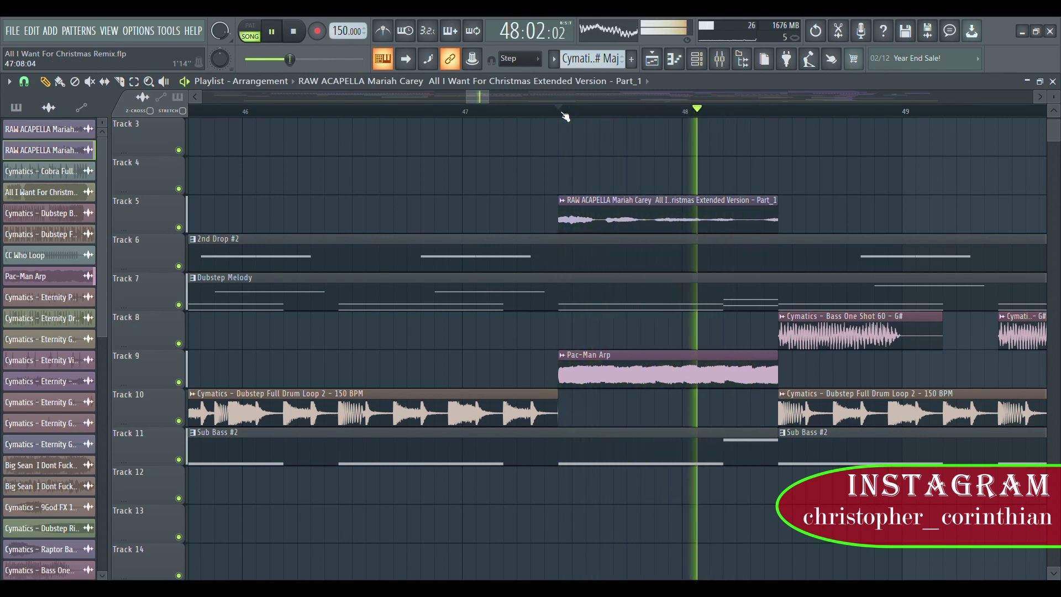
{"action": "key", "text": "space"}
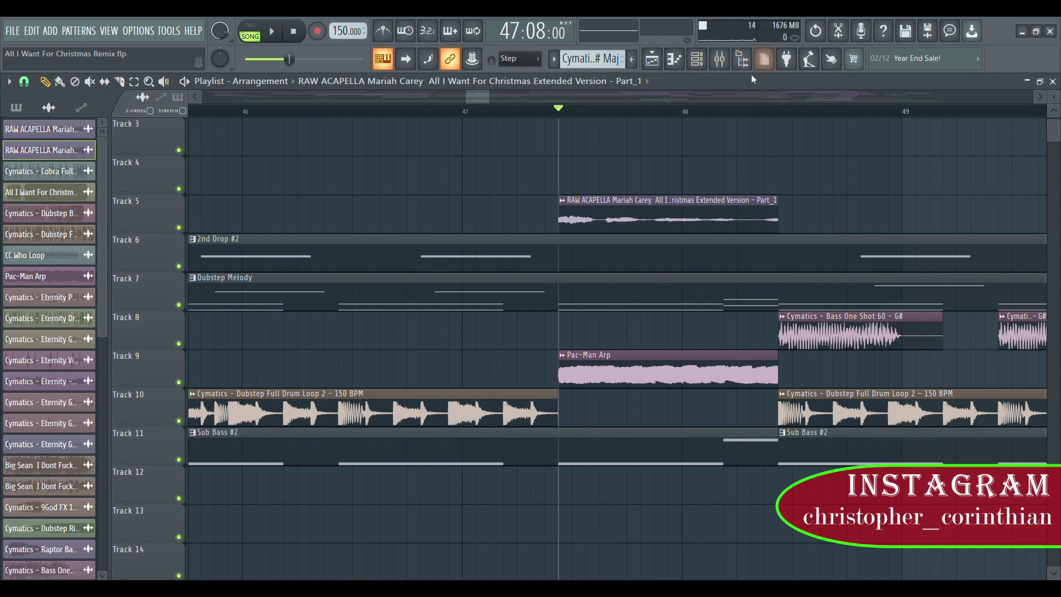
Examine the repeated Bass One Shot 60 clips on Track 8 in the drop's second half, from bar 48 onward
{"action": "scroll", "coordinate": [818, 181], "scroll_direction": "up", "scroll_amount": 2}
{"action": "scroll", "coordinate": [770, 113], "scroll_direction": "up", "scroll_amount": 2}
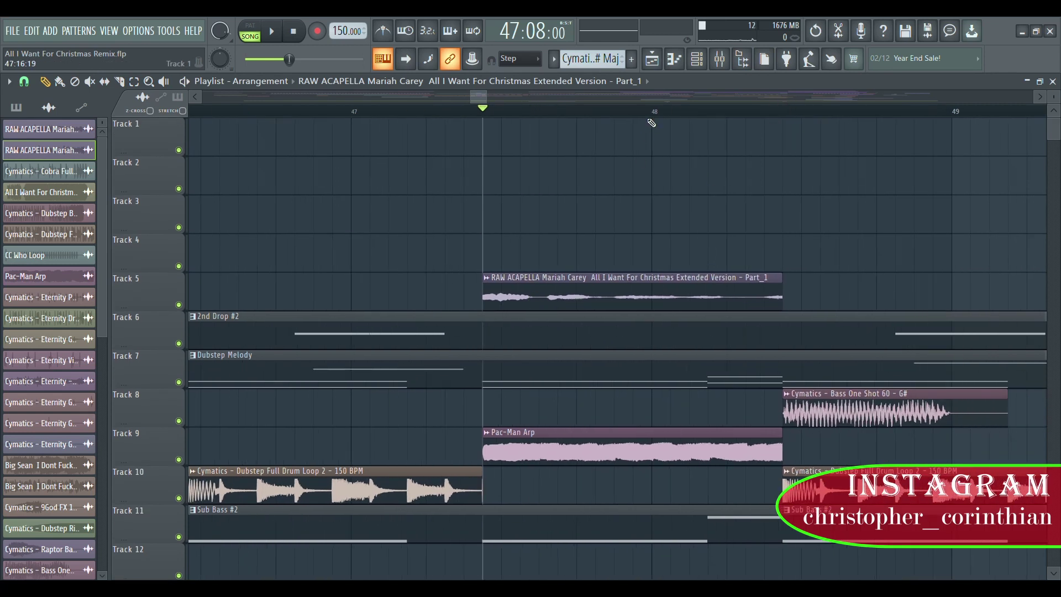
{"action": "scroll", "coordinate": [652, 118], "scroll_direction": "down", "scroll_amount": 5}
{"action": "scroll", "coordinate": [746, 118], "scroll_direction": "down", "scroll_amount": 1}
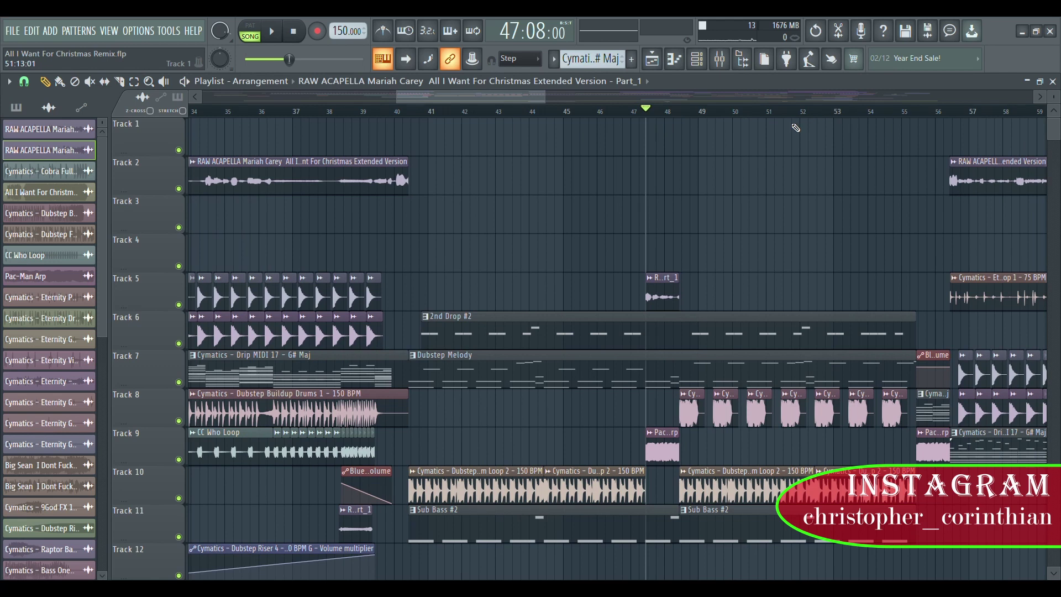
{"action": "scroll", "coordinate": [741, 117], "scroll_direction": "up", "scroll_amount": 6}
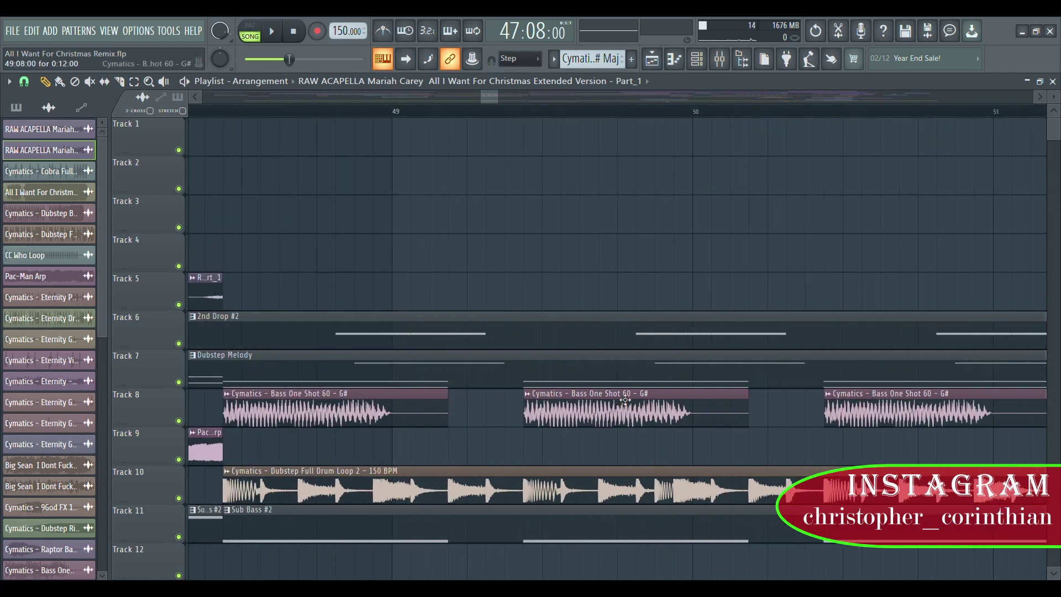
Inspect the channel settings of the Cymatics Bass One Shot 60 sample on Track 8
{"action": "double_click", "coordinate": [602, 408]}
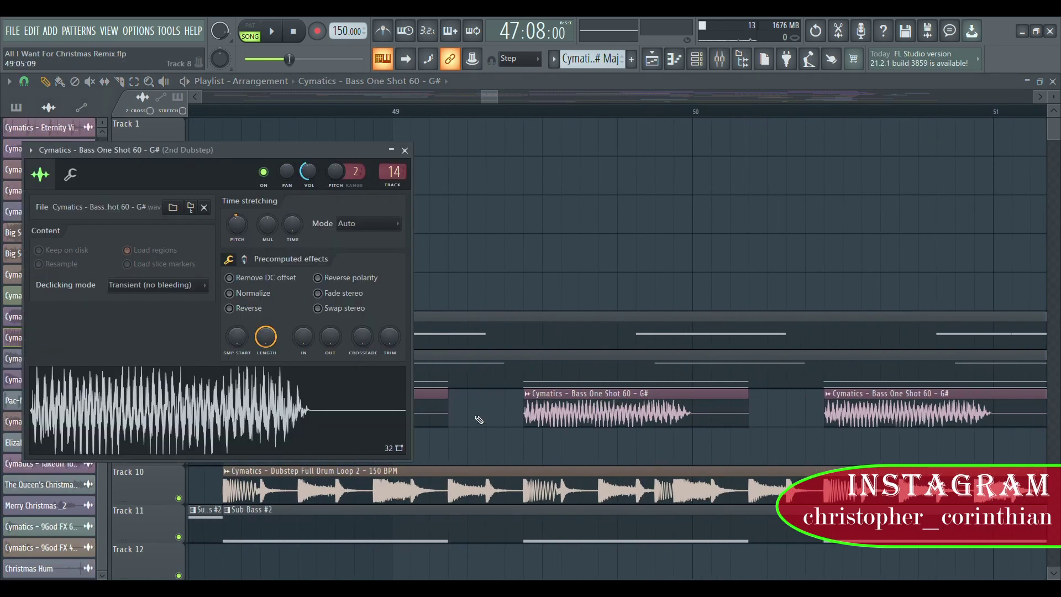
{"action": "key", "text": "Escape"}
{"action": "scroll", "coordinate": [665, 116], "scroll_direction": "down", "scroll_amount": 6}
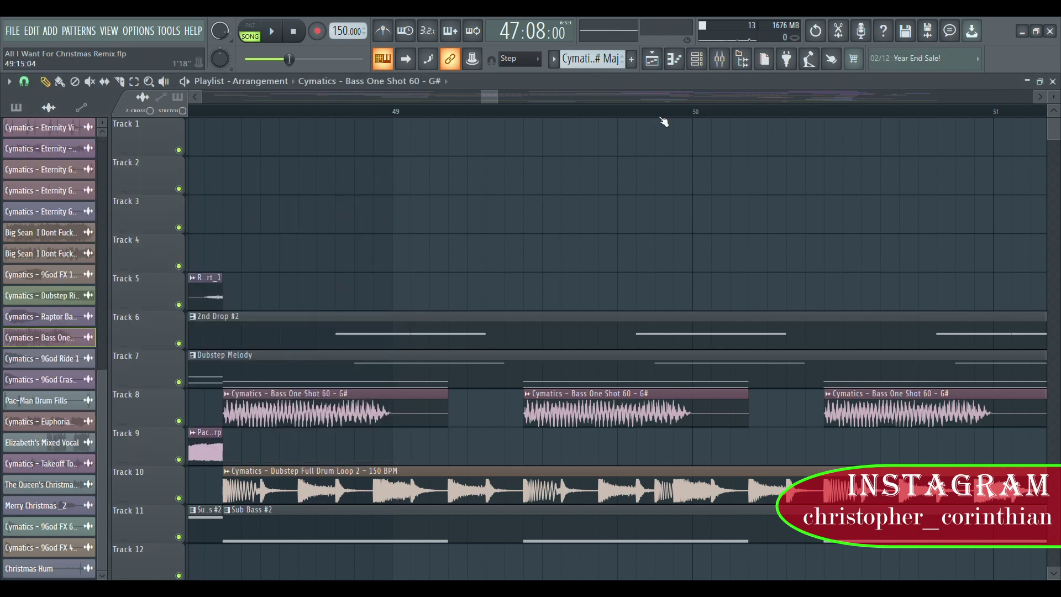
Listen to the first drop's second half from 48:08, where the Bass One Shot 60 clips come in
{"action": "scroll", "coordinate": [666, 119], "scroll_direction": "down", "scroll_amount": 1}
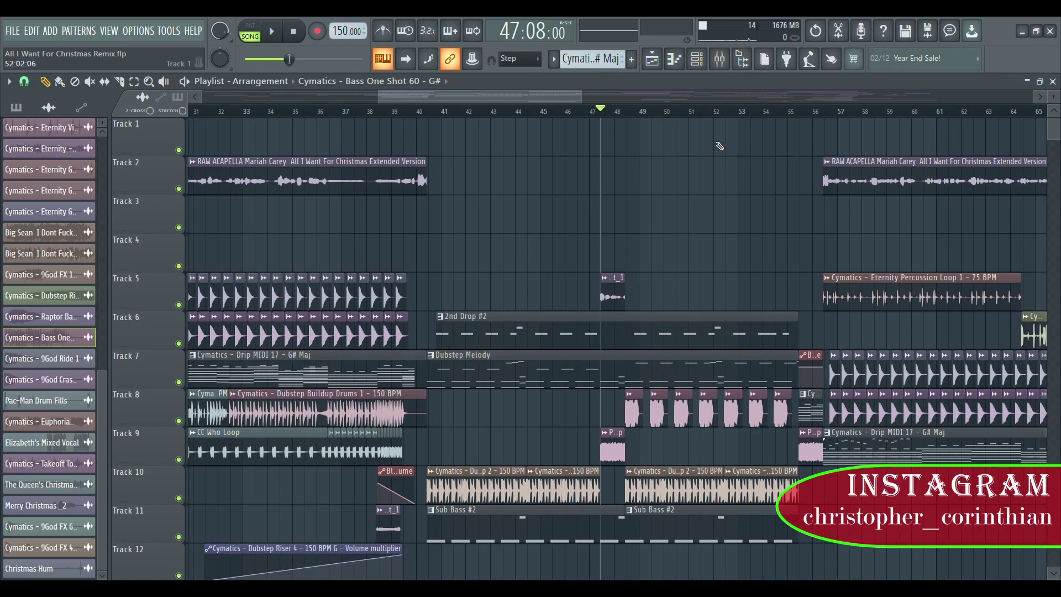
{"action": "left_click_drag", "start_coordinate": [526, 97], "coordinate": [545, 103]}
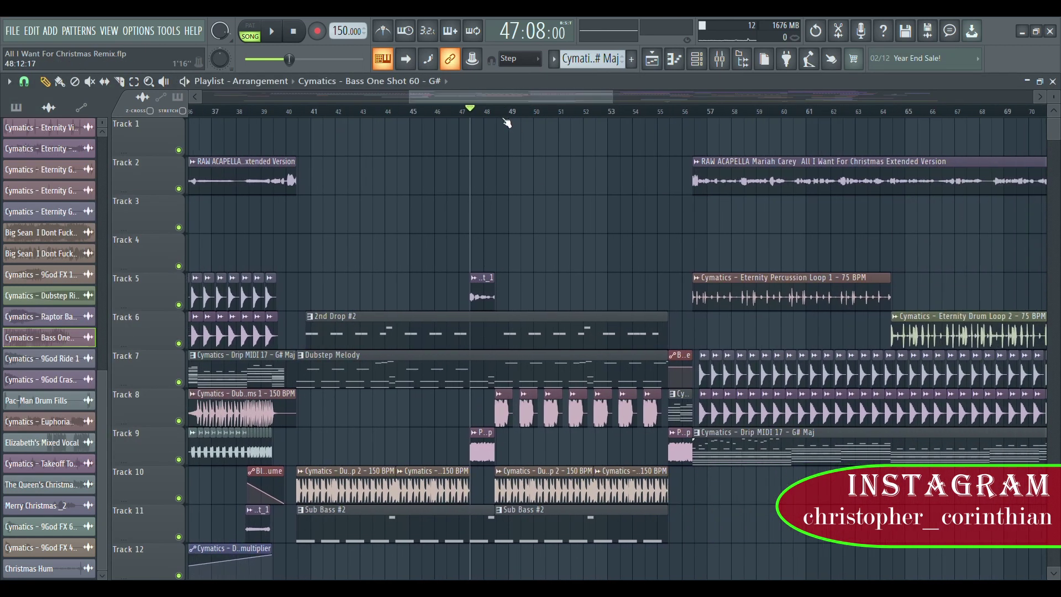
{"action": "scroll", "coordinate": [508, 118], "scroll_direction": "up", "scroll_amount": 5}
{"action": "left_click", "coordinate": [462, 118]}
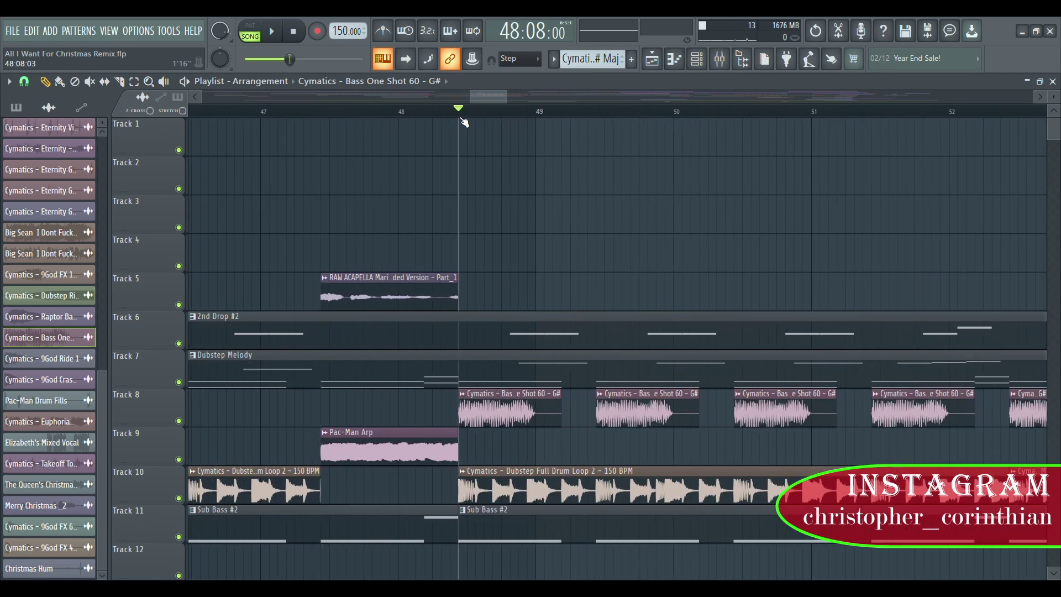
{"action": "key", "text": "space"}
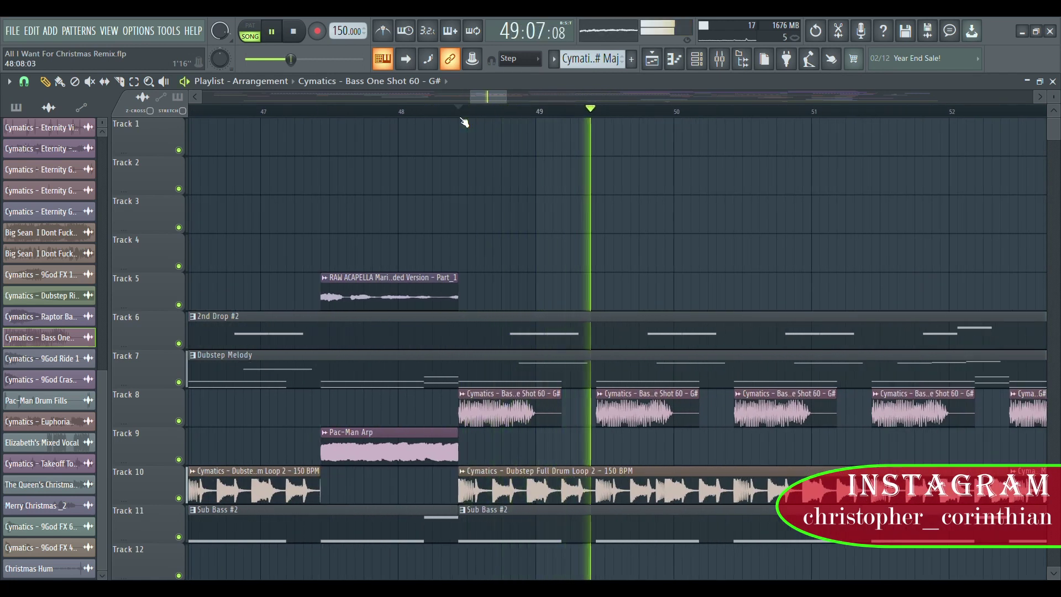
{"action": "key", "text": "space"}
Listen to the section after the first drop from 60:13, with Eternity Percussion Loop 1 playing under the acapella
{"action": "scroll", "coordinate": [465, 123], "scroll_direction": "down", "scroll_amount": 5}
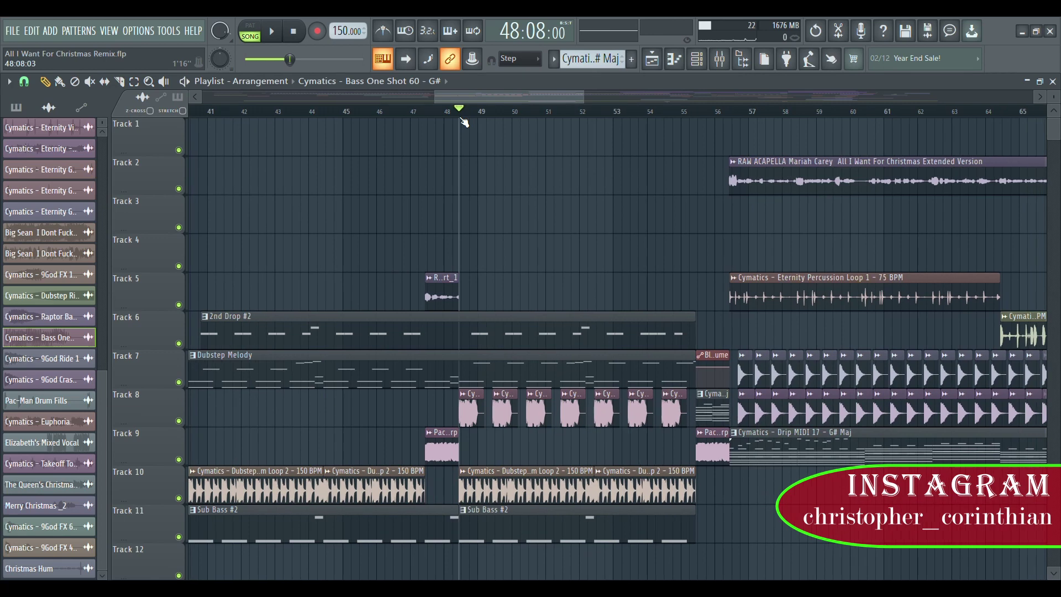
{"action": "scroll", "coordinate": [464, 123], "scroll_direction": "down", "scroll_amount": 5}
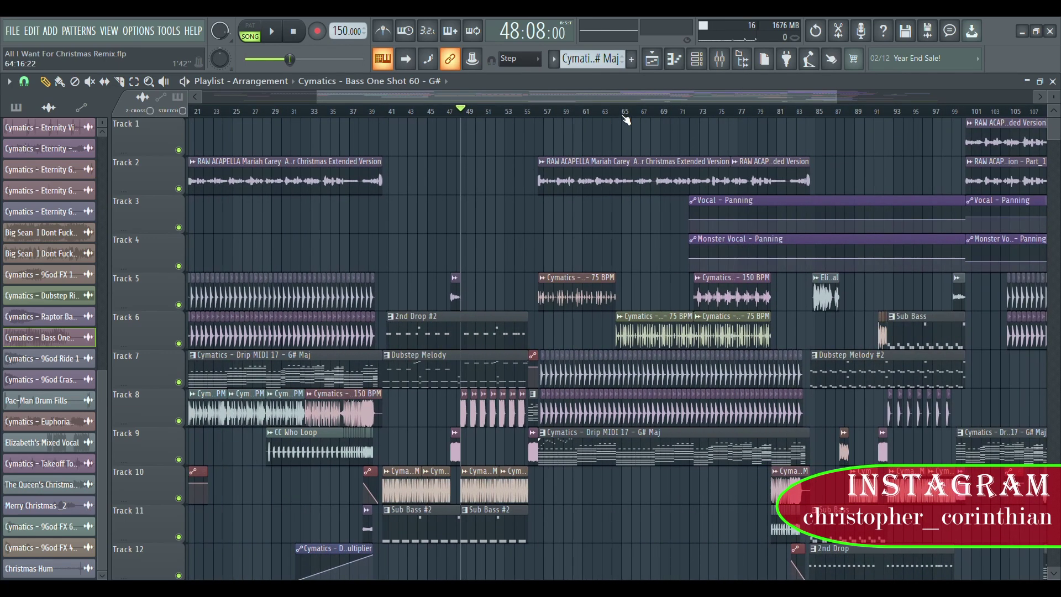
{"action": "scroll", "coordinate": [403, 263], "scroll_direction": "down", "scroll_amount": 3}
{"action": "scroll", "coordinate": [403, 263], "scroll_direction": "up", "scroll_amount": 5}
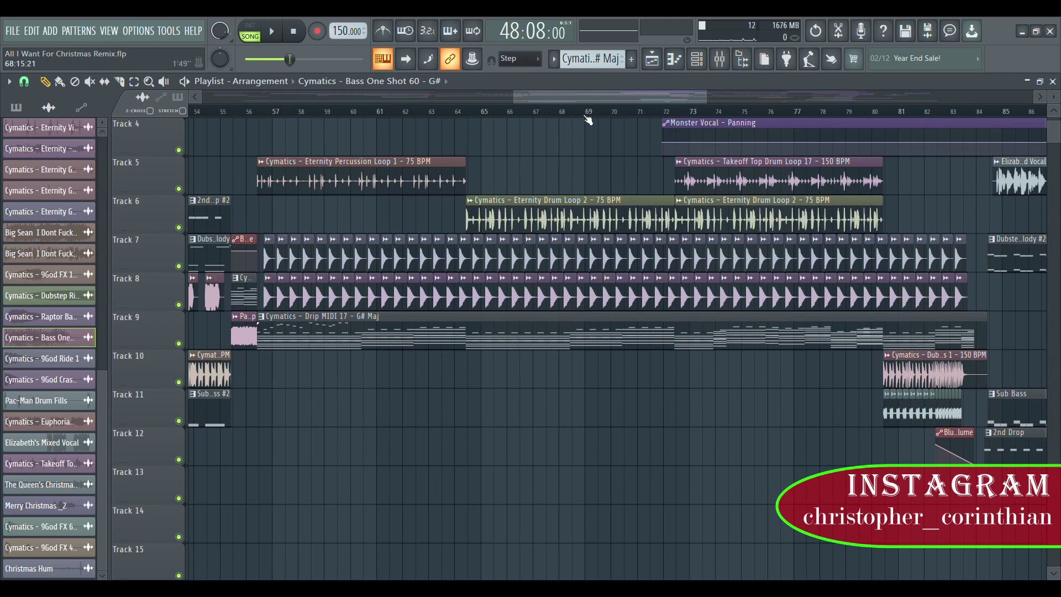
{"action": "scroll", "coordinate": [589, 120], "scroll_direction": "up", "scroll_amount": 2}
{"action": "left_click", "coordinate": [262, 107]}
{"action": "key", "text": "space"}
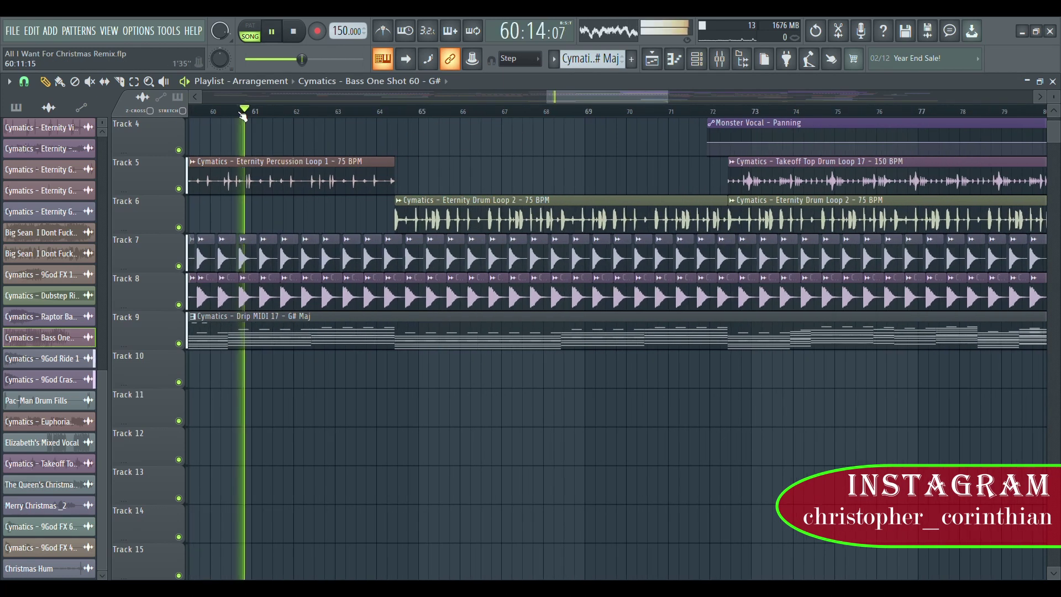
{"action": "scroll", "coordinate": [467, 227], "scroll_direction": "up", "scroll_amount": 3}
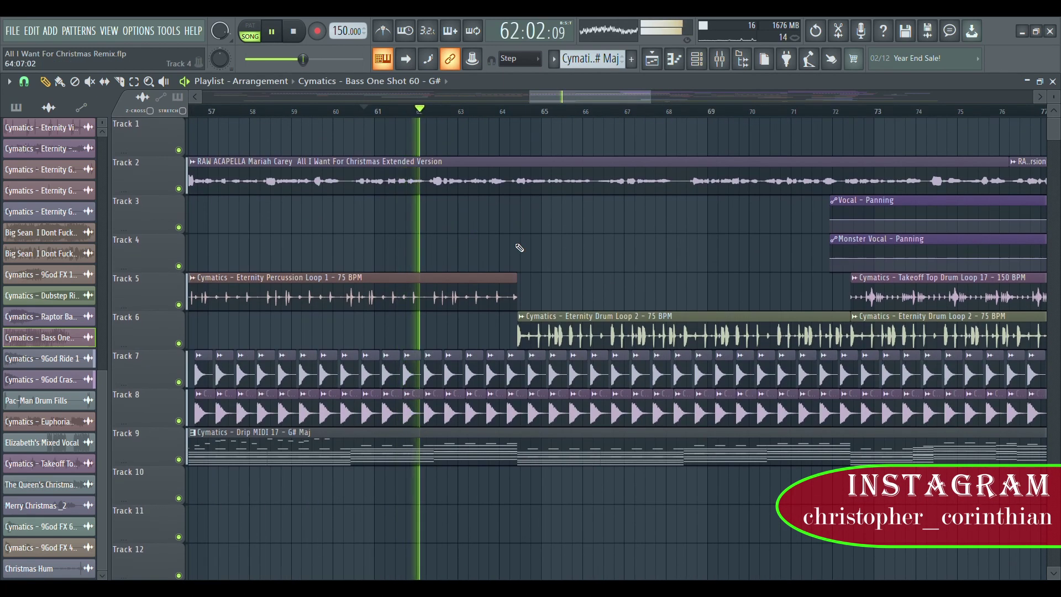
{"action": "key", "text": "space"}
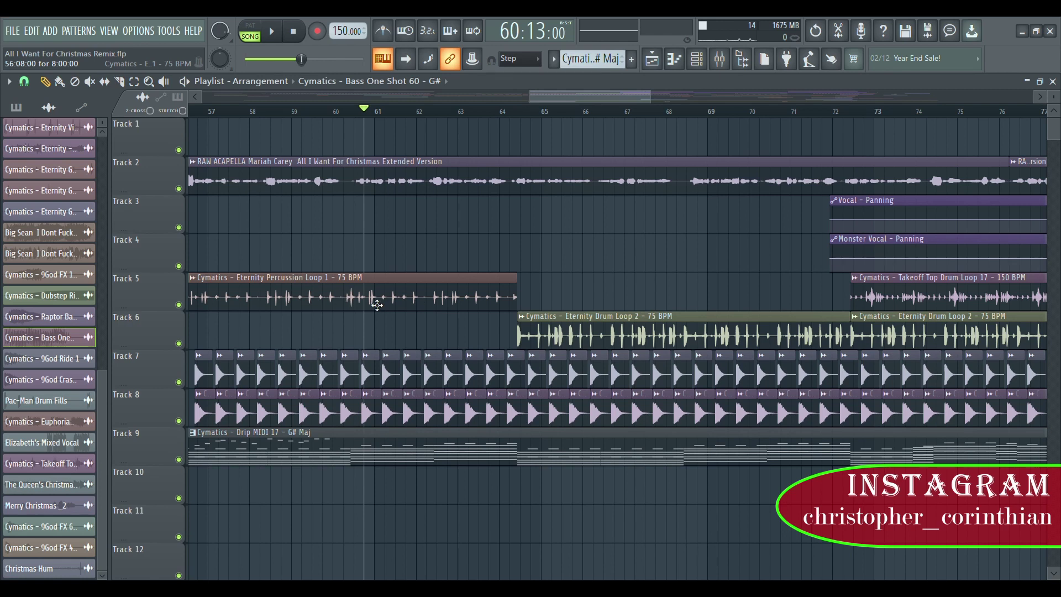
Listen to the transition at 64:08, where Eternity Drum Loop 2 takes over from the percussion loop
{"action": "left_click", "coordinate": [522, 111]}
{"action": "scroll", "coordinate": [522, 111], "scroll_direction": "up", "scroll_amount": 5}
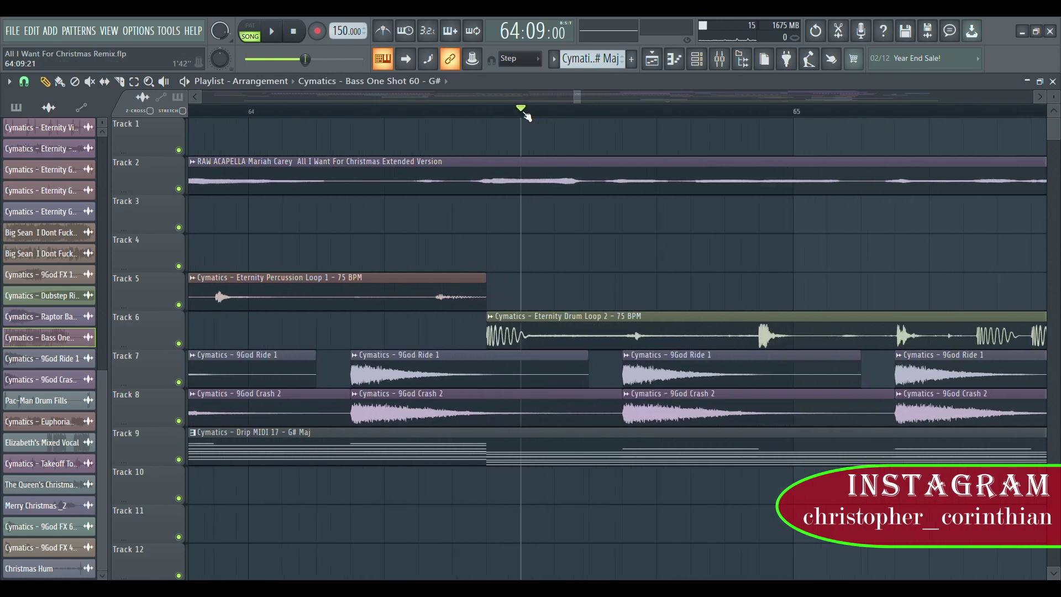
{"action": "left_click", "coordinate": [457, 109]}
{"action": "key", "text": "space"}
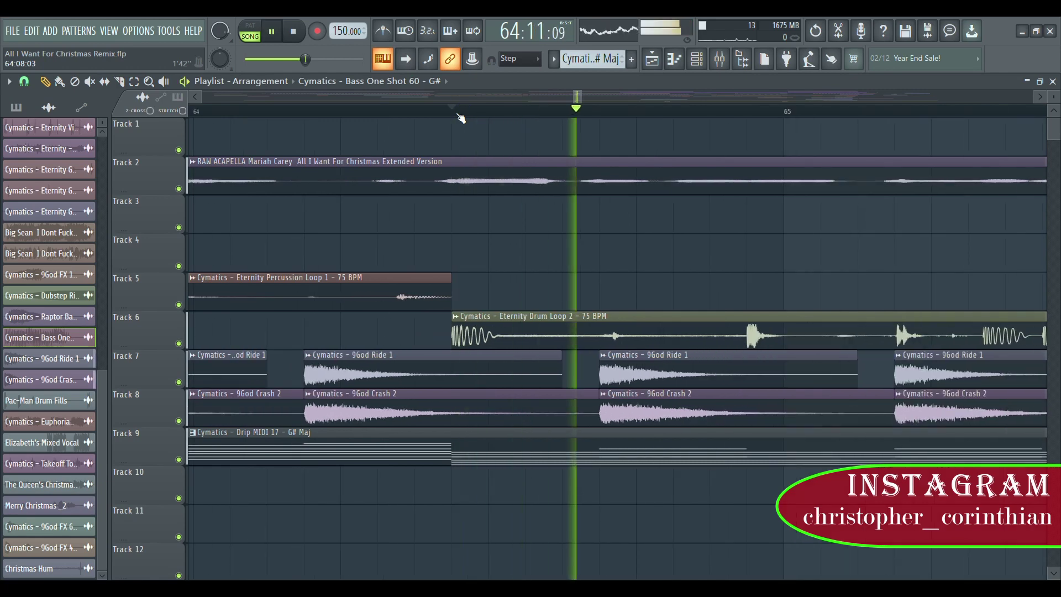
{"action": "scroll", "coordinate": [461, 119], "scroll_direction": "down", "scroll_amount": 10}
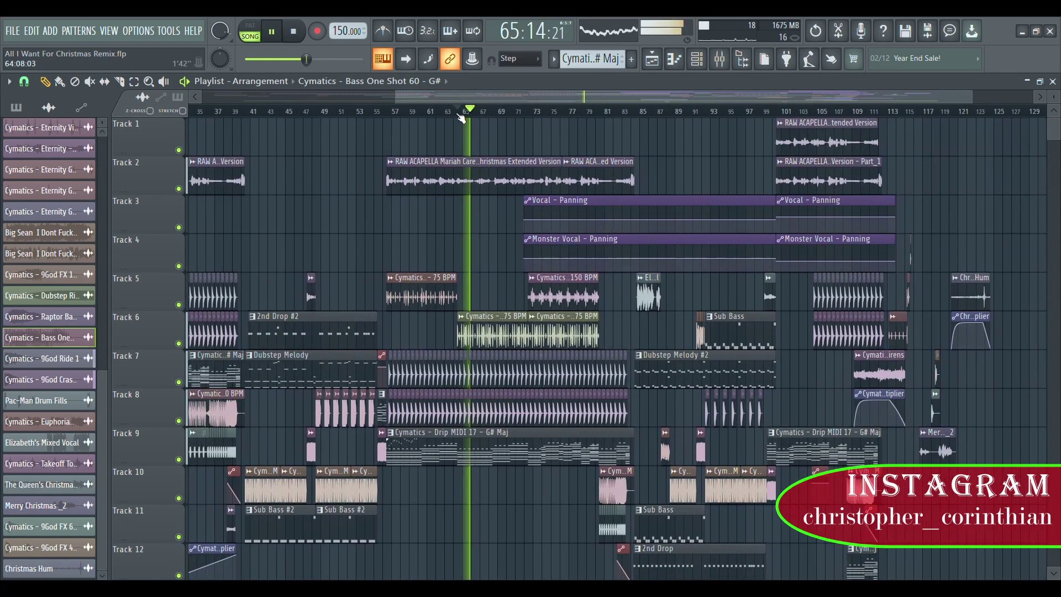
{"action": "scroll", "coordinate": [544, 111], "scroll_direction": "up", "scroll_amount": 8}
{"action": "key", "text": "space"}
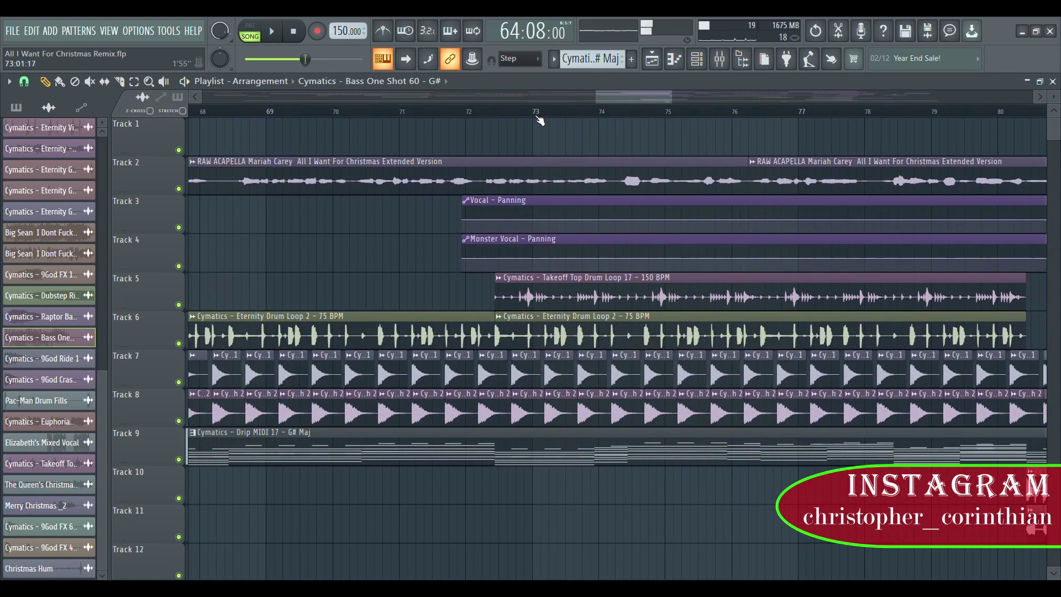
Listen from 72:08, where Takeoff Top Drum Loop 17 enters on Track 5, and inspect that sample's channel settings
{"action": "left_click", "coordinate": [495, 114]}
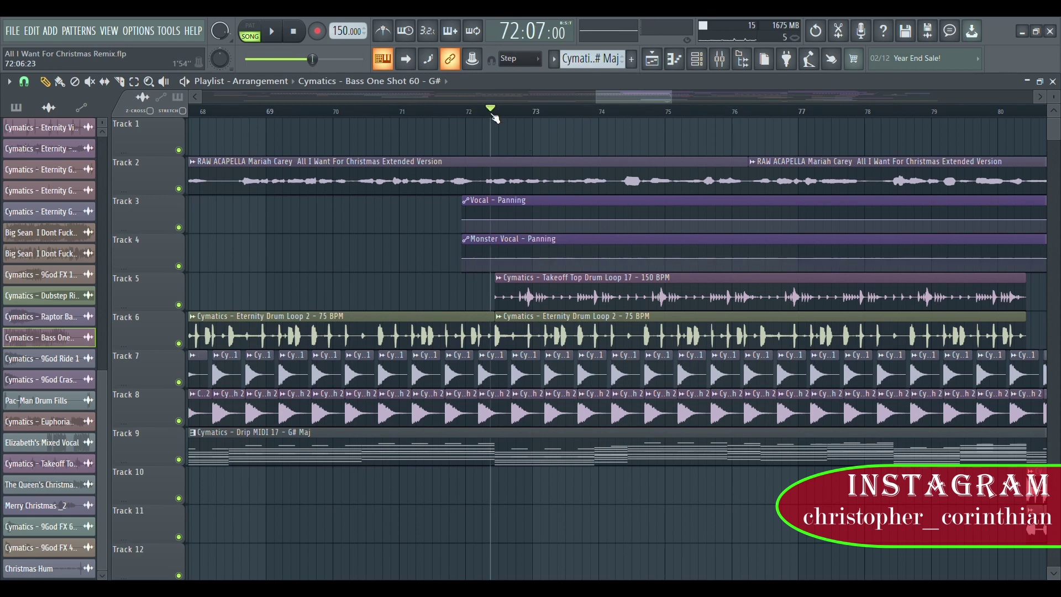
{"action": "scroll", "coordinate": [495, 114], "scroll_direction": "up", "scroll_amount": 3}
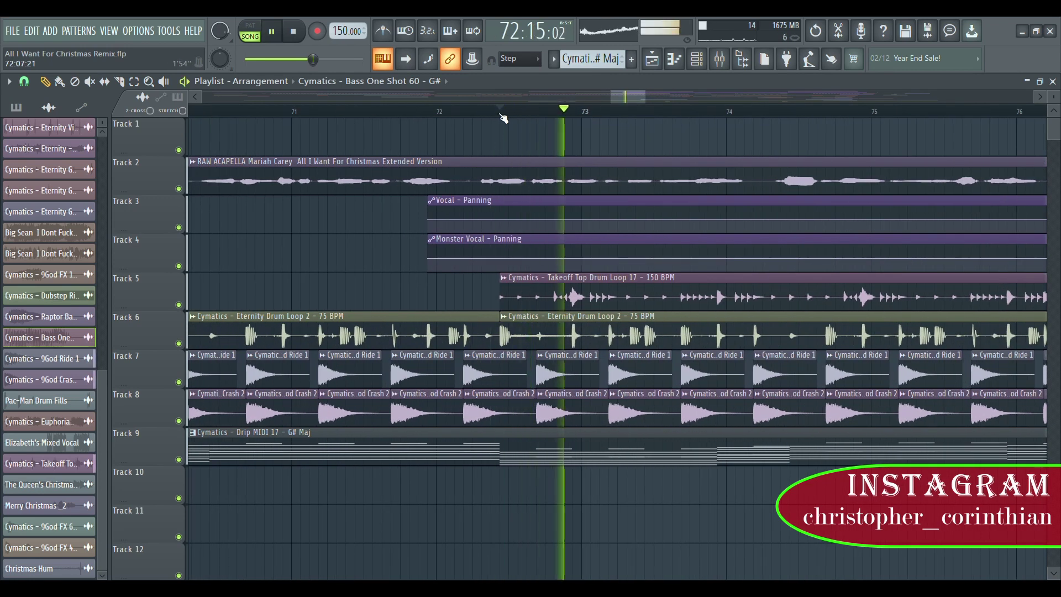
{"action": "key", "text": "space"}
{"action": "left_click", "coordinate": [620, 291]}
{"action": "double_click", "coordinate": [620, 291]}
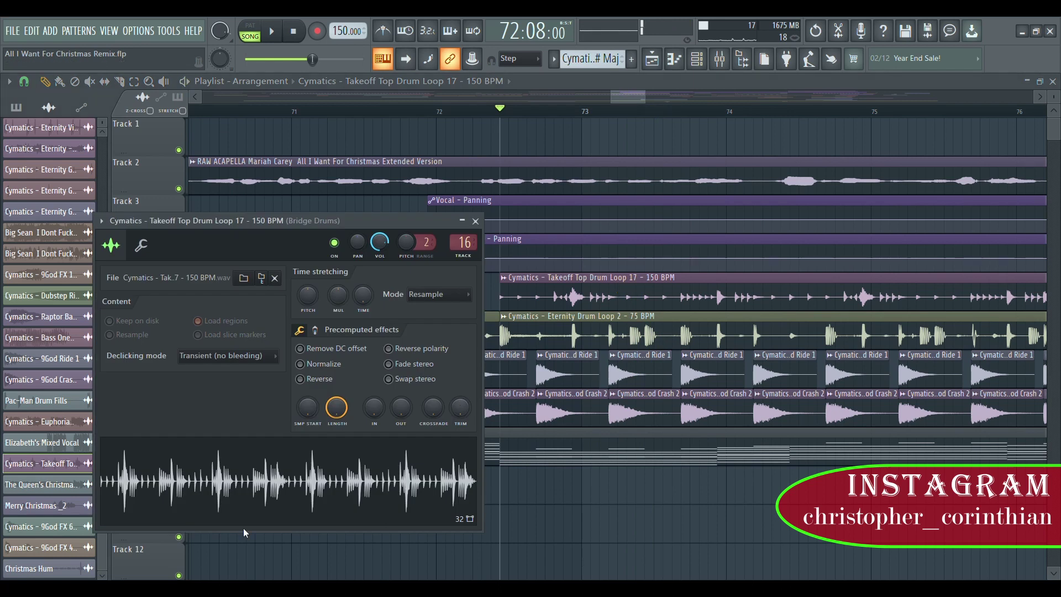
{"action": "left_click", "coordinate": [476, 221]}
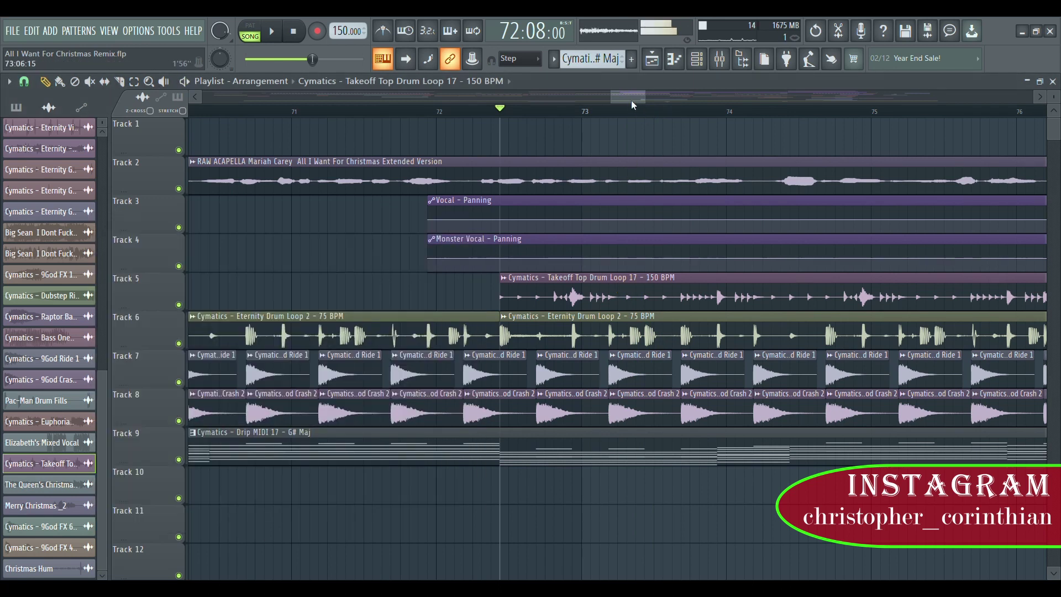
Survey the arrangement up to the second drop and listen to the lead-in from 84:01
{"action": "scroll", "coordinate": [600, 118], "scroll_direction": "down", "scroll_amount": 4}
{"action": "scroll", "coordinate": [600, 123], "scroll_direction": "down", "scroll_amount": 5}
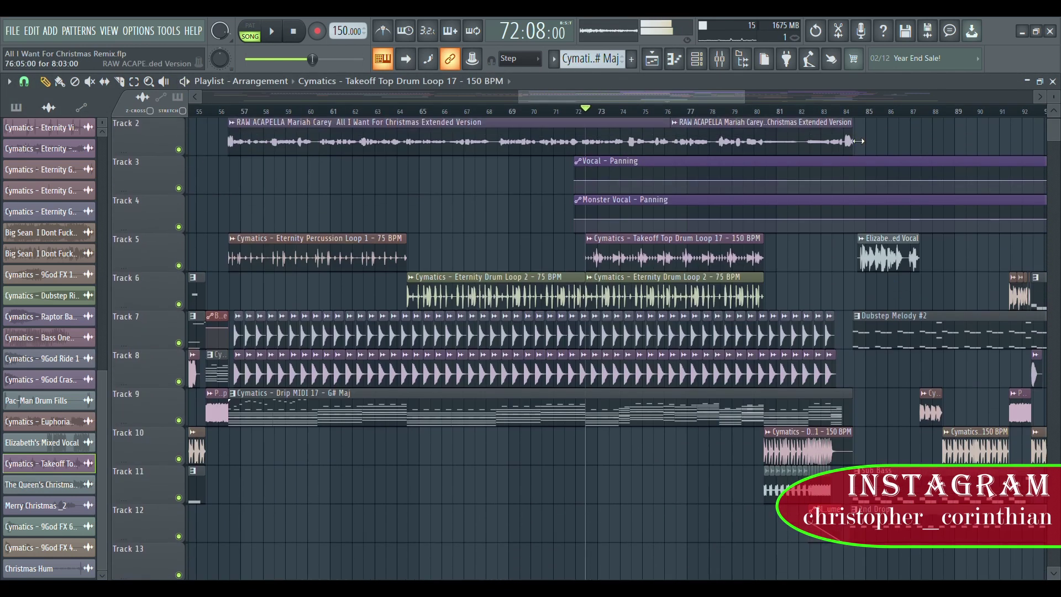
{"action": "scroll", "coordinate": [824, 118], "scroll_direction": "up", "scroll_amount": 7}
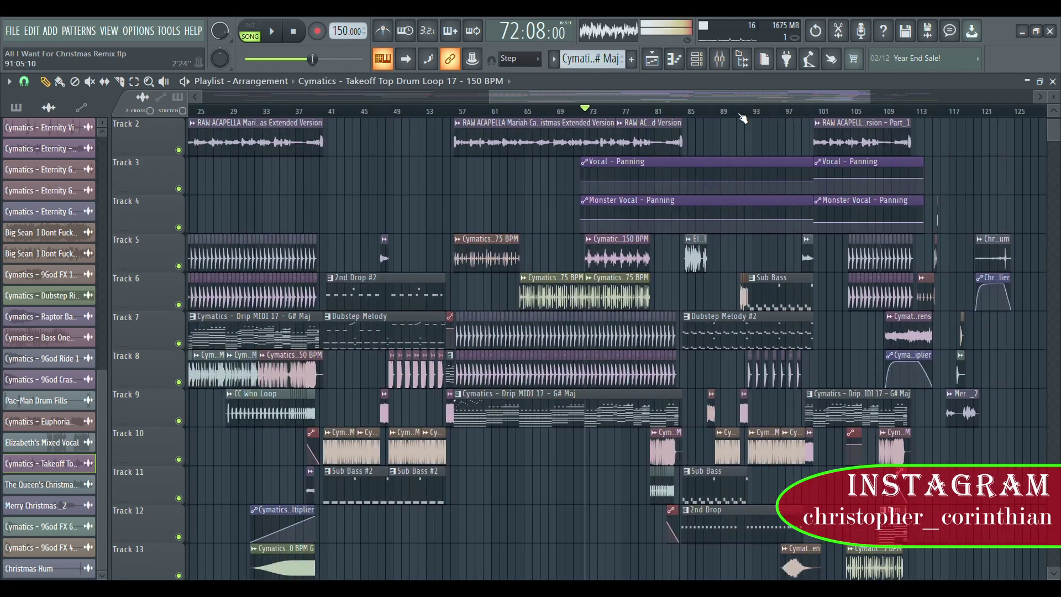
{"action": "scroll", "coordinate": [657, 116], "scroll_direction": "down", "scroll_amount": 6}
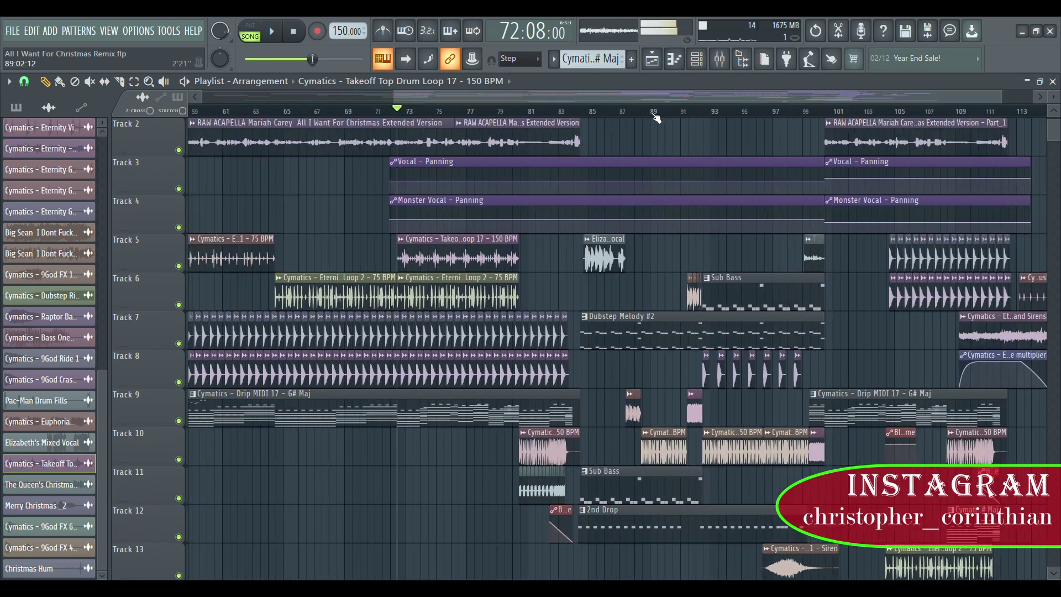
{"action": "left_click", "coordinate": [613, 112]}
{"action": "key", "text": "space"}
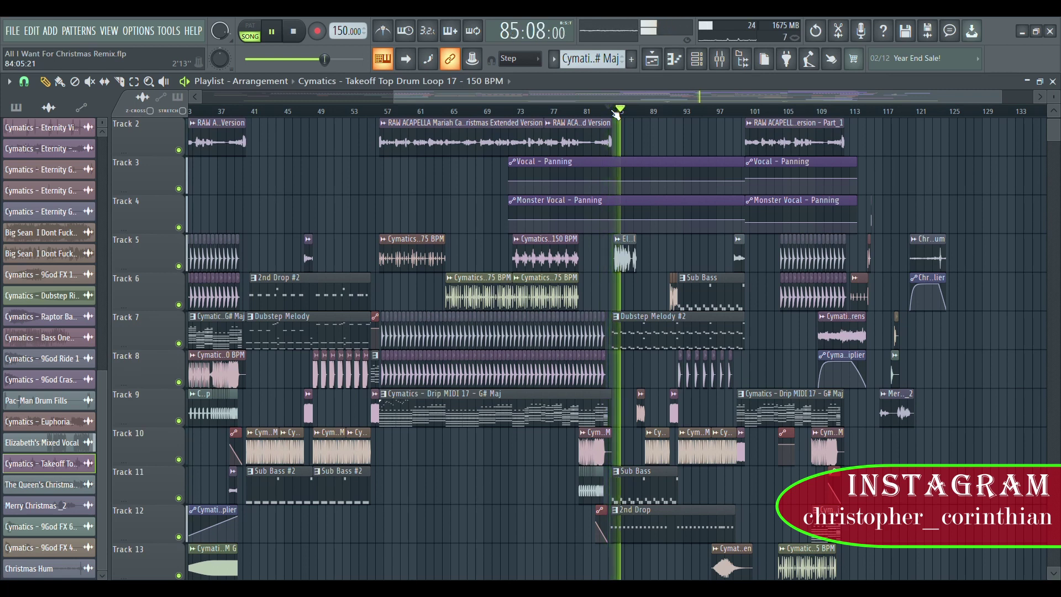
{"action": "scroll", "coordinate": [617, 114], "scroll_direction": "up", "scroll_amount": 5}
{"action": "key", "text": "space"}
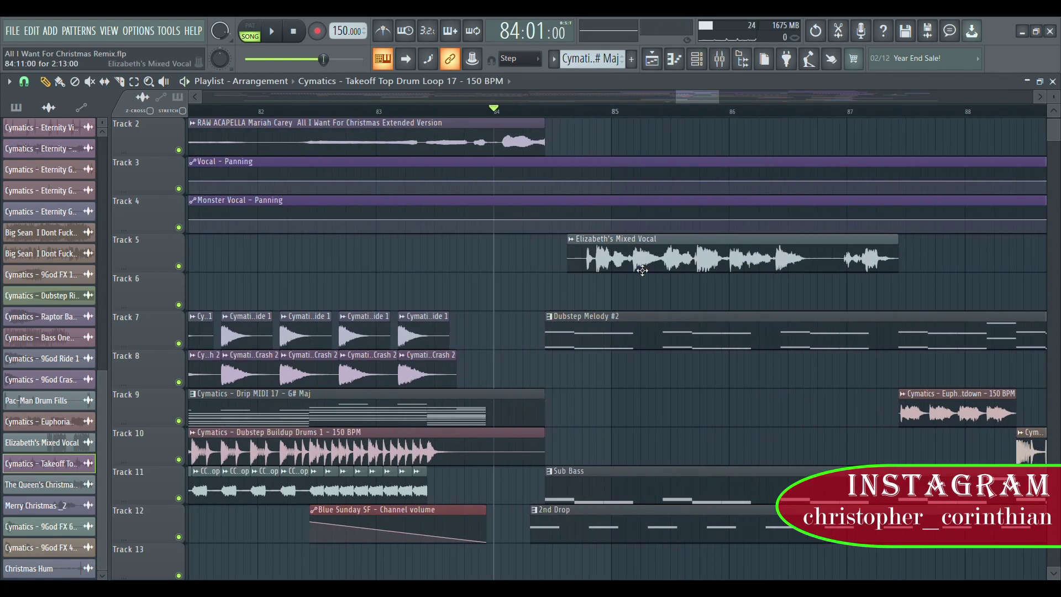
Inspect the channel settings of the mixed vocal clip on Track 5 and listen to the second drop from 84:13
{"action": "scroll", "coordinate": [805, 117], "scroll_direction": "up", "scroll_amount": 2}
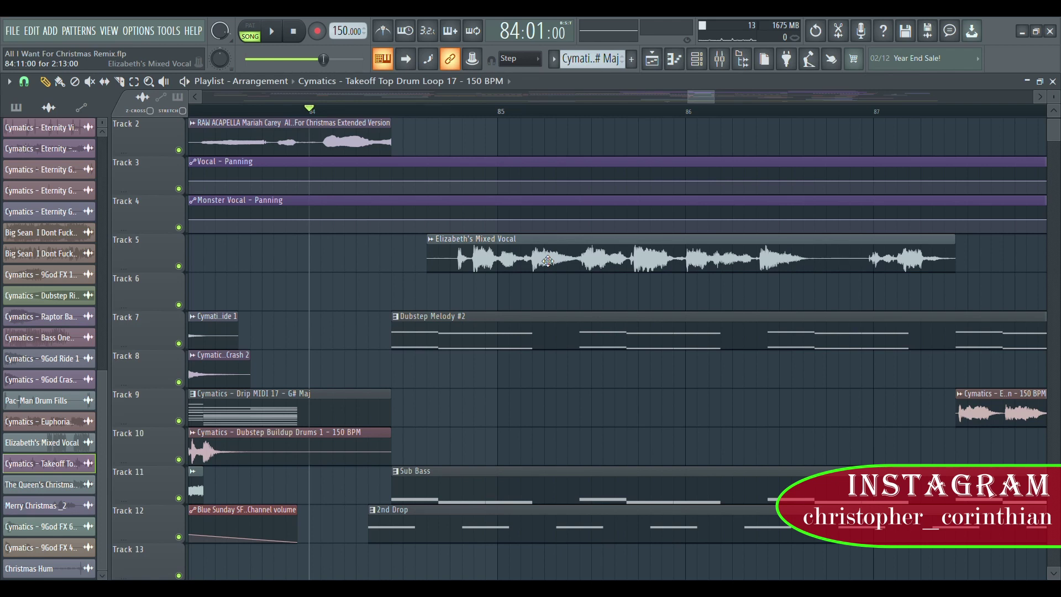
{"action": "double_click", "coordinate": [599, 264]}
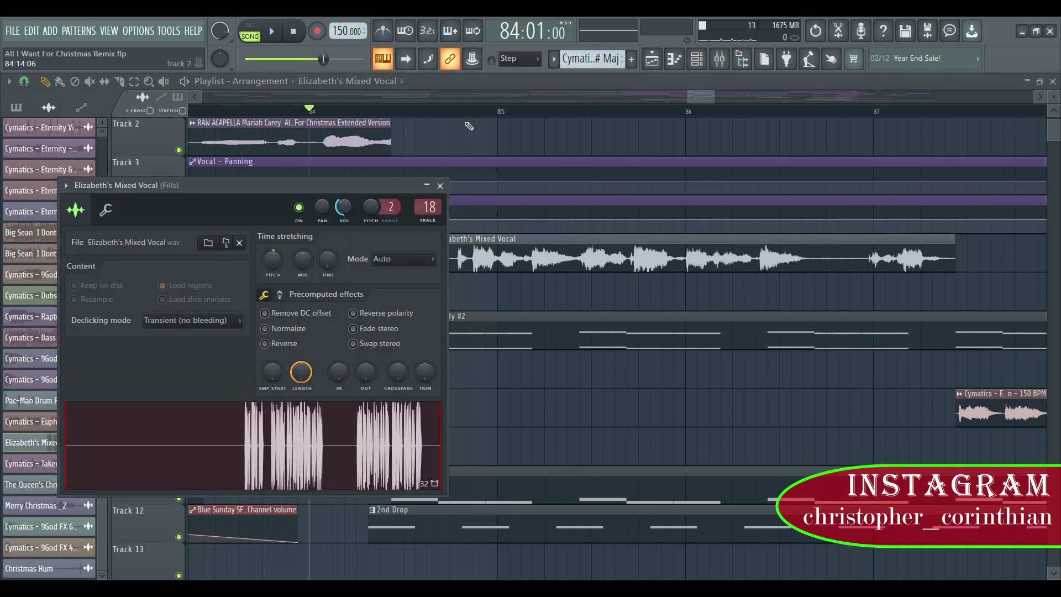
{"action": "left_click", "coordinate": [452, 112]}
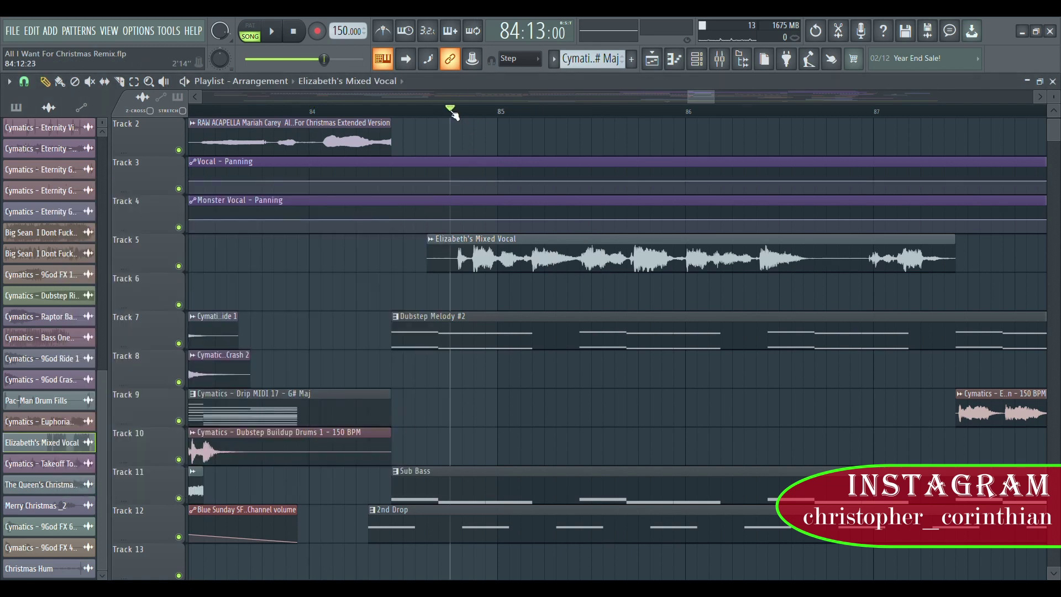
{"action": "key", "text": "space"}
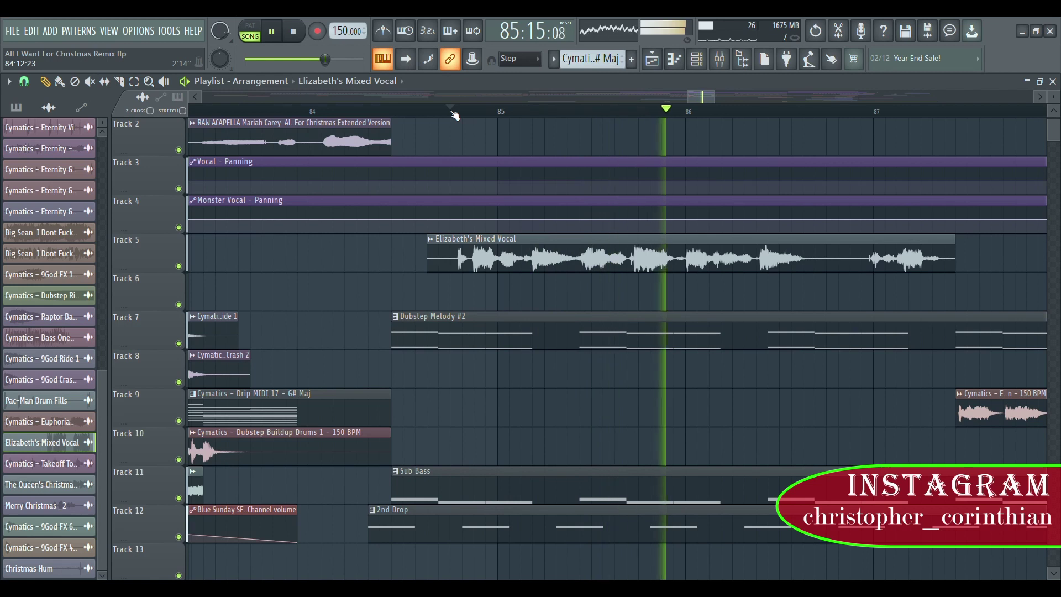
{"action": "scroll", "coordinate": [454, 114], "scroll_direction": "down", "scroll_amount": 2}
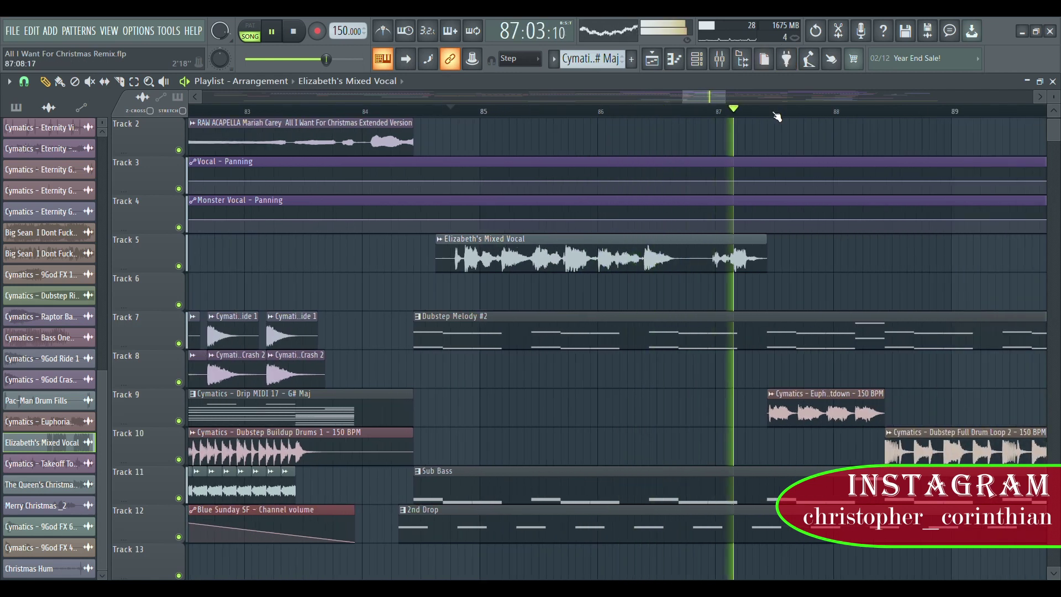
{"action": "scroll", "coordinate": [776, 114], "scroll_direction": "down", "scroll_amount": 2}
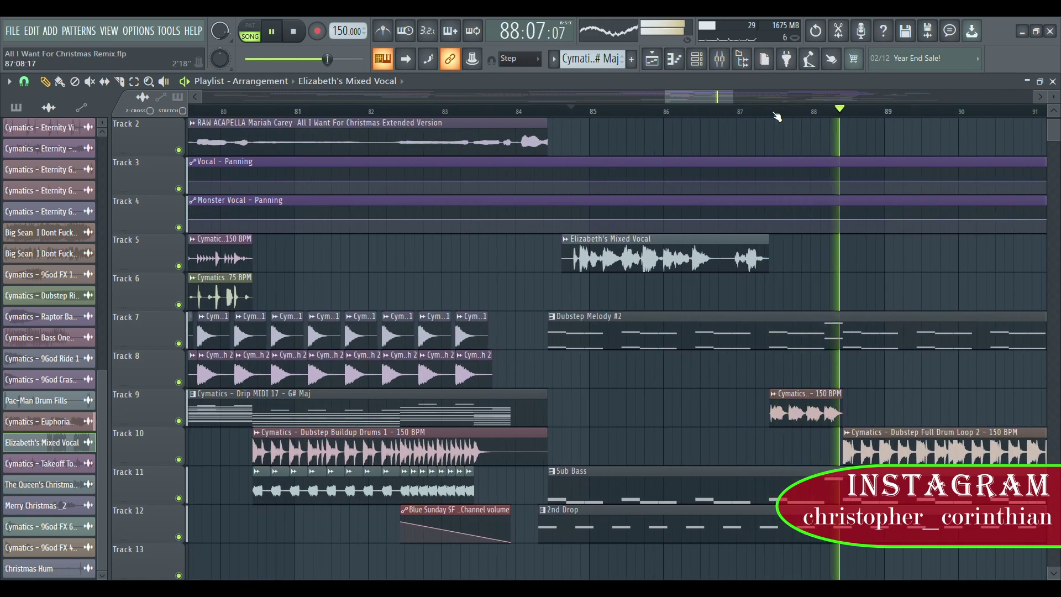
{"action": "scroll", "coordinate": [796, 114], "scroll_direction": "down", "scroll_amount": 4}
{"action": "key", "text": "space"}
Examine the Euphoria Predrop Processed 6 countdown clip on Track 9 and listen to it from 87:08
{"action": "scroll", "coordinate": [837, 115], "scroll_direction": "up", "scroll_amount": 2}
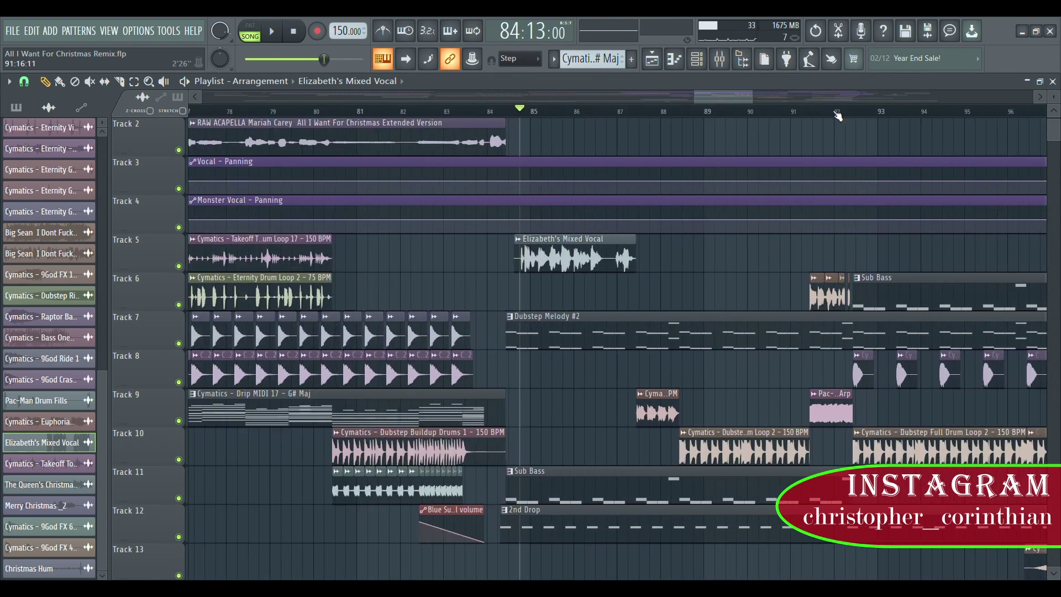
{"action": "scroll", "coordinate": [692, 114], "scroll_direction": "up", "scroll_amount": 5}
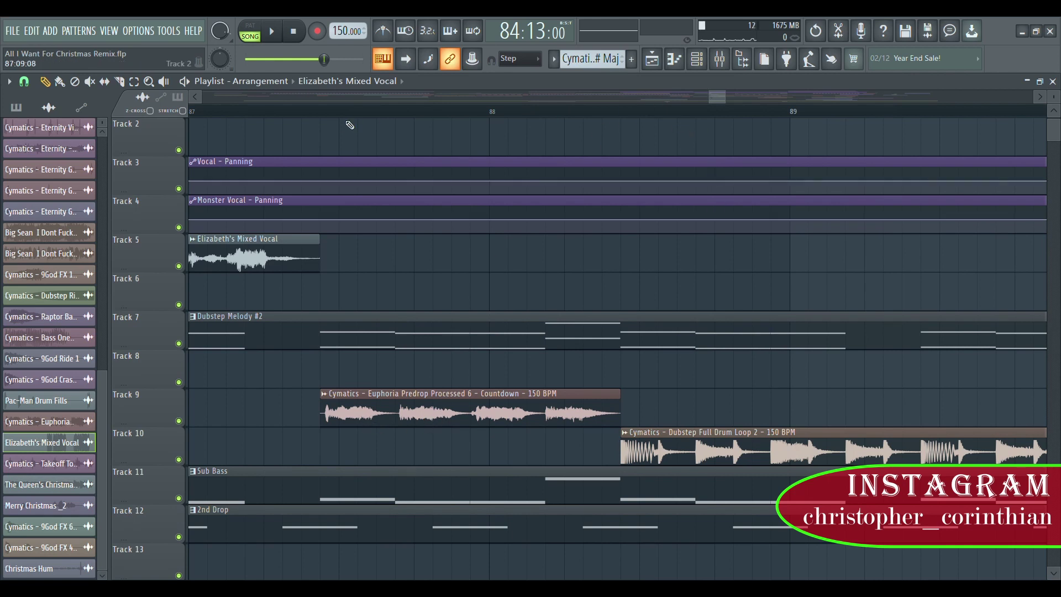
{"action": "left_click", "coordinate": [329, 111]}
{"action": "key", "text": "space"}
{"action": "scroll", "coordinate": [451, 133], "scroll_direction": "down", "scroll_amount": 4}
{"action": "key", "text": "space"}
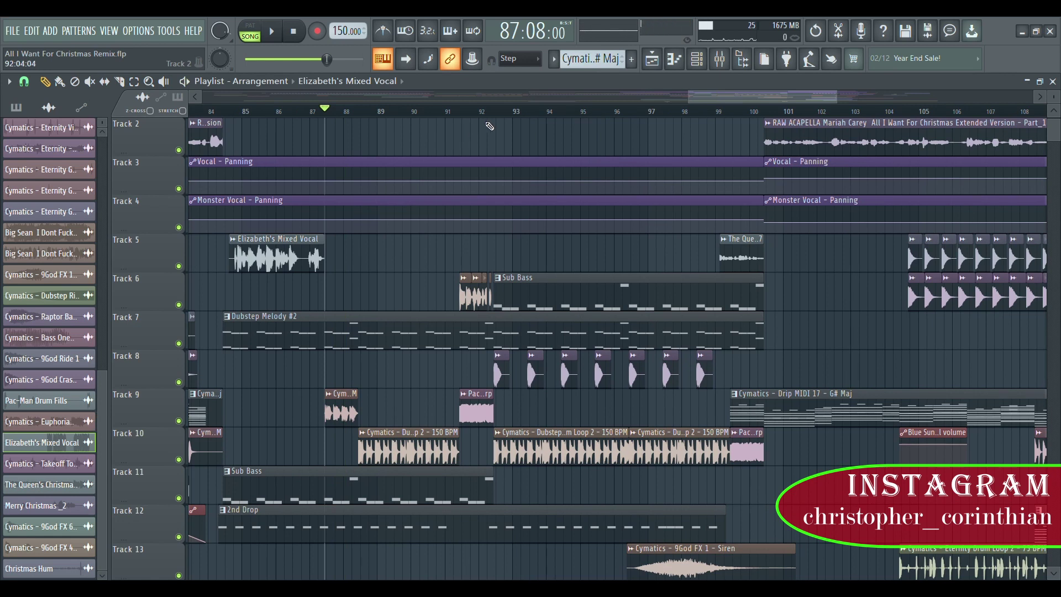
Listen to the Big Sean acapella chops on Track 6 from 91:08
{"action": "scroll", "coordinate": [490, 126], "scroll_direction": "up", "scroll_amount": 5}
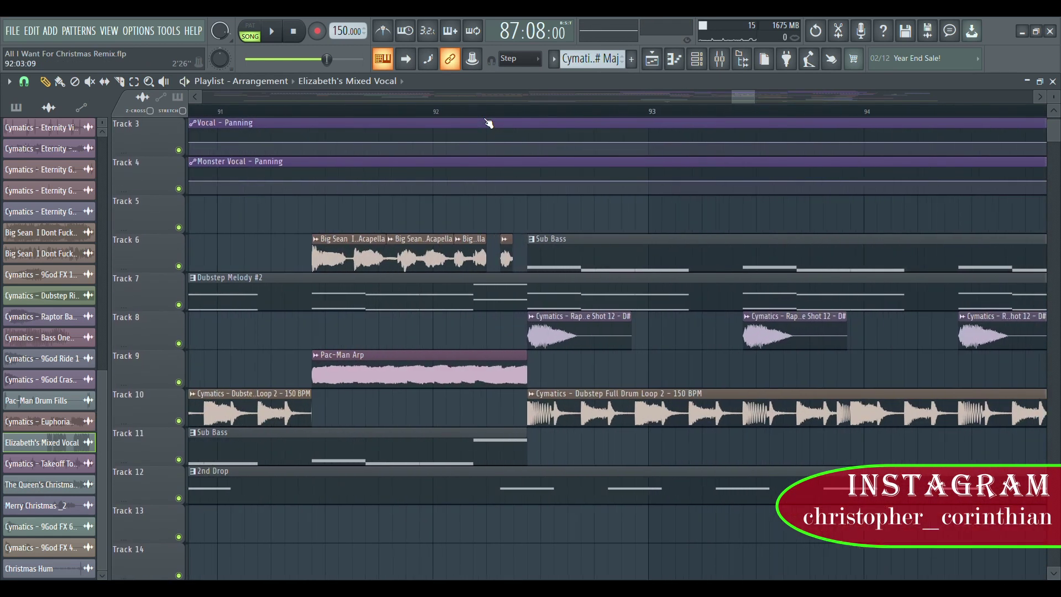
{"action": "key", "text": "space"}
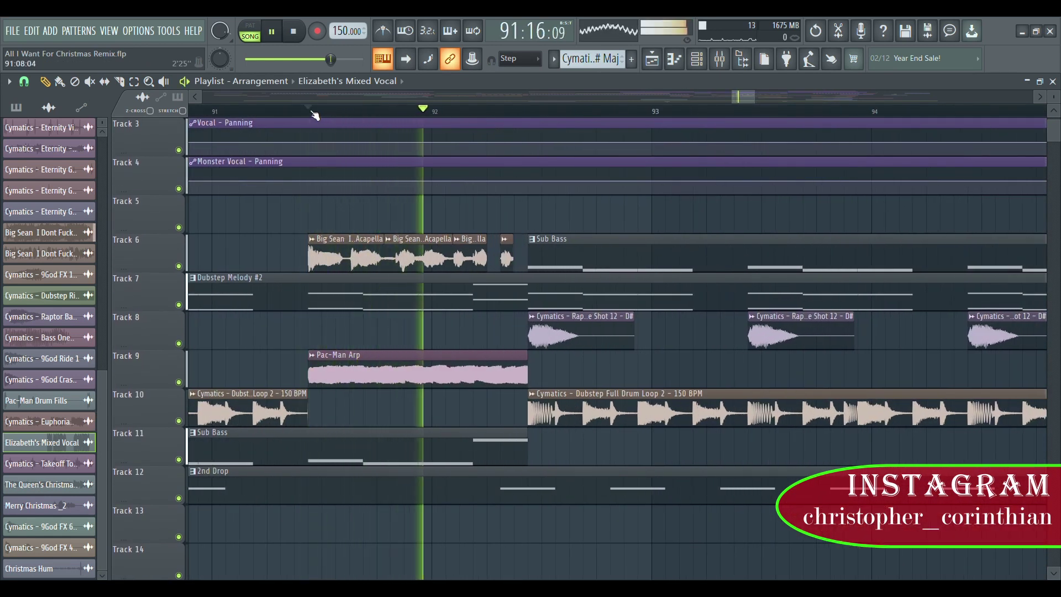
{"action": "key", "text": "space"}
{"action": "key", "text": "space"}
{"action": "scroll", "coordinate": [313, 113], "scroll_direction": "up", "scroll_amount": 5}
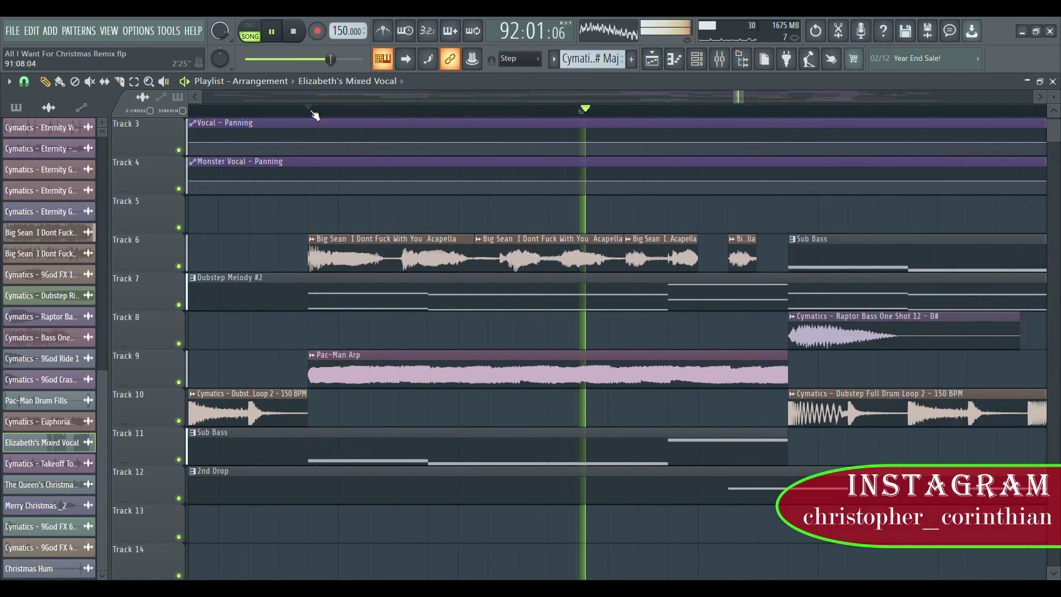
{"action": "key", "text": "space"}
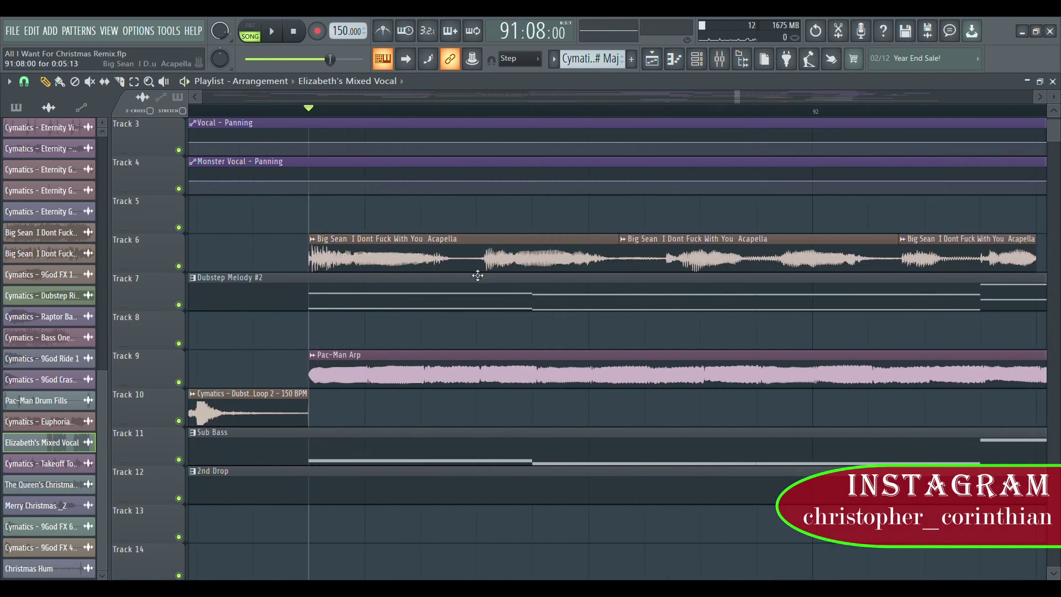
Replay from 91:08 through the Pac-Man Arp break into the second half of the drop
{"action": "scroll", "coordinate": [458, 113], "scroll_direction": "down", "scroll_amount": 4}
{"action": "key", "text": "space"}
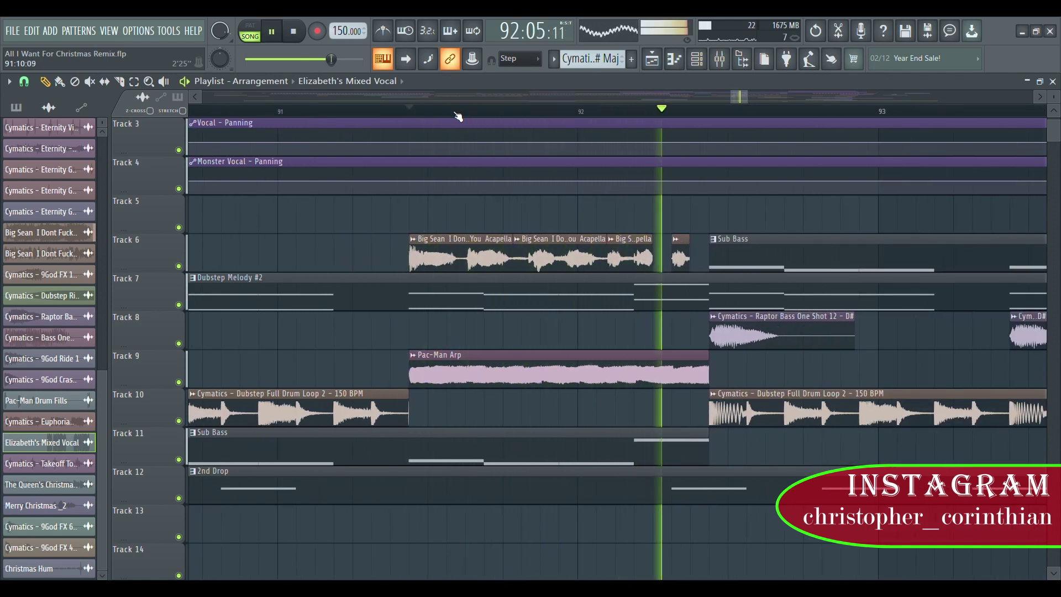
{"action": "scroll", "coordinate": [459, 115], "scroll_direction": "down", "scroll_amount": 8}
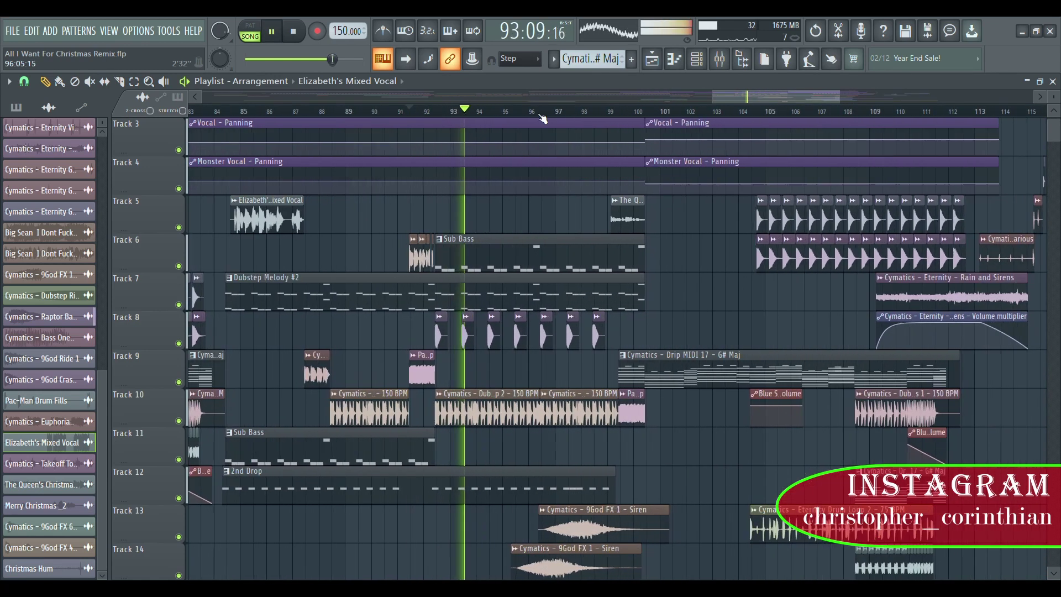
{"action": "key", "text": "space"}
Inspect the channel settings of the Raptor Bass One Shot 12 clips on Track 8 in the second drop
{"action": "scroll", "coordinate": [543, 119], "scroll_direction": "up", "scroll_amount": 4}
{"action": "scroll", "coordinate": [478, 133], "scroll_direction": "up", "scroll_amount": 3}
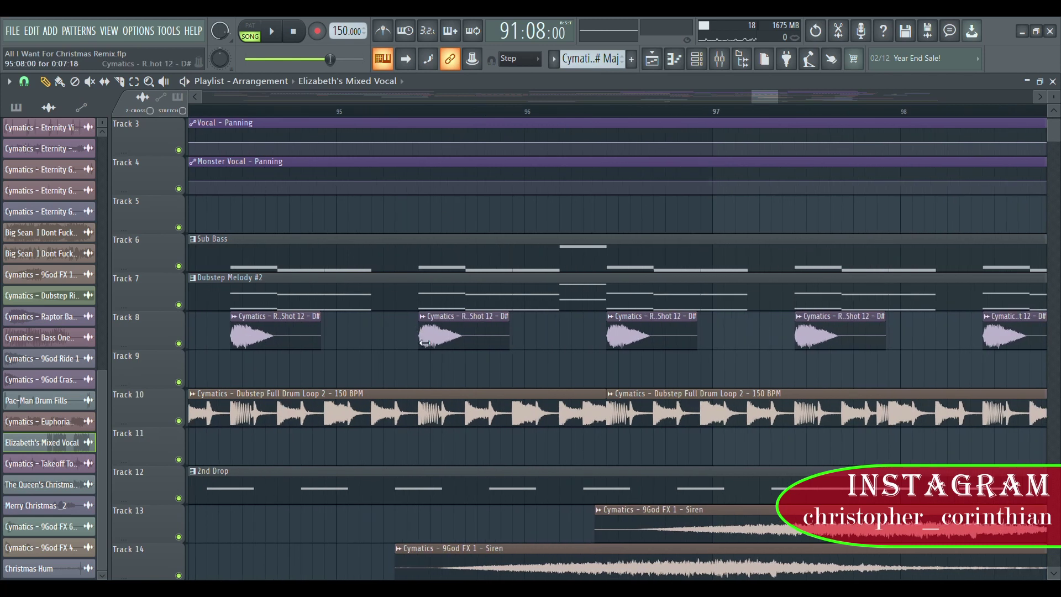
{"action": "double_click", "coordinate": [459, 346]}
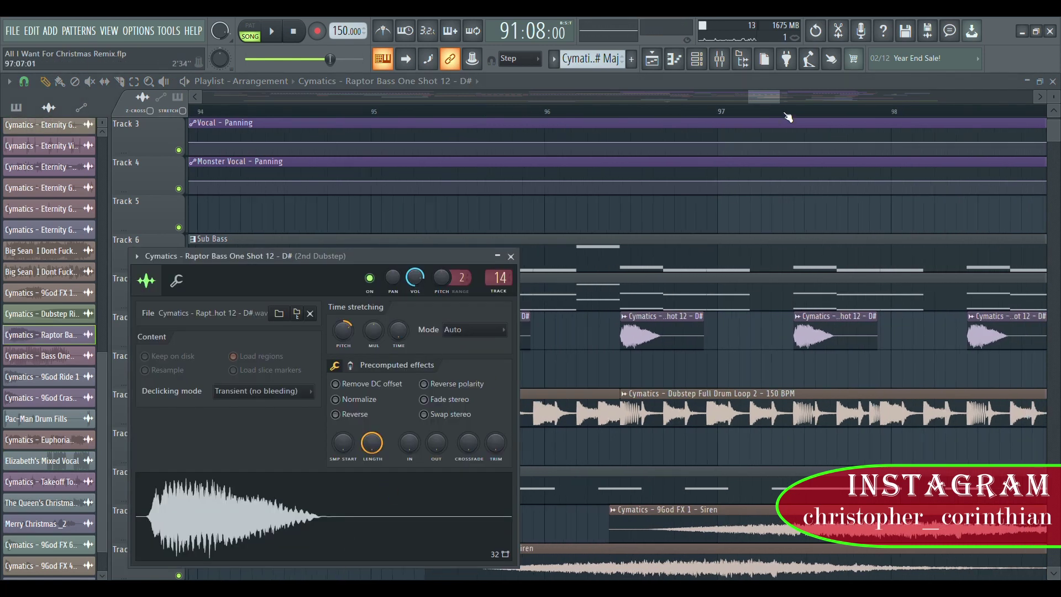
{"action": "scroll", "coordinate": [453, 144], "scroll_direction": "down", "scroll_amount": 6}
{"action": "key", "text": "Escape"}
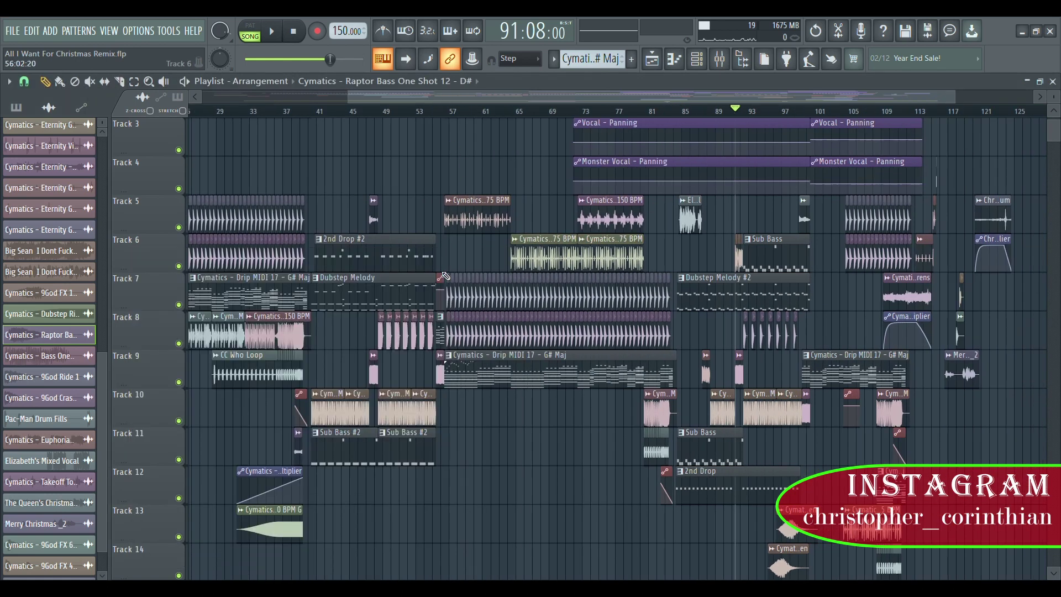
Inspect the channel settings of the first drop's Bass One Shot 60 clips on Track 8, and return to the second drop
{"action": "double_click", "coordinate": [416, 343]}
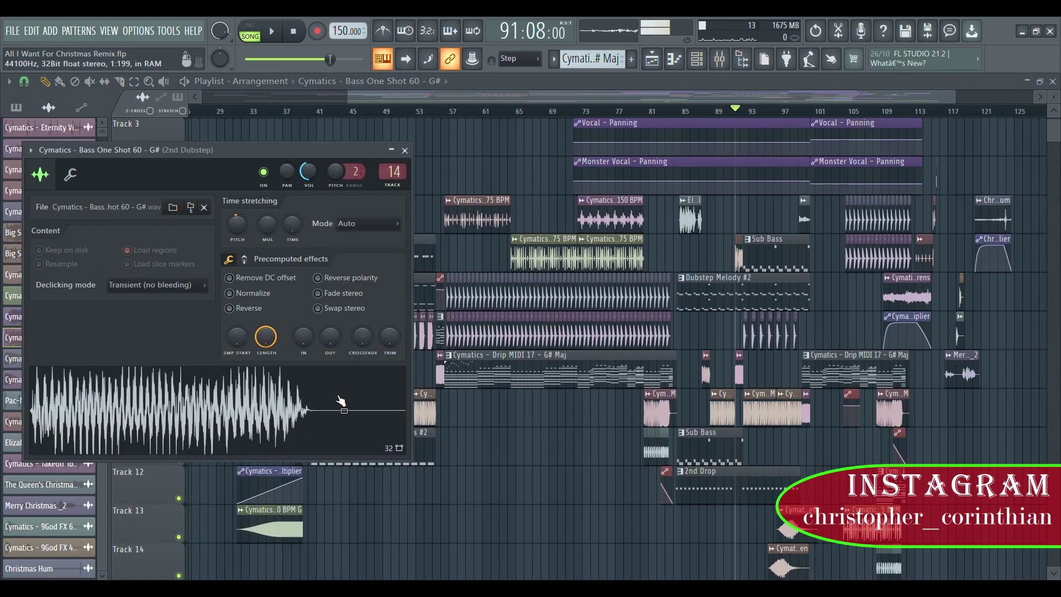
{"action": "key", "text": "Escape"}
{"action": "left_click_drag", "start_coordinate": [741, 99], "coordinate": [843, 98]}
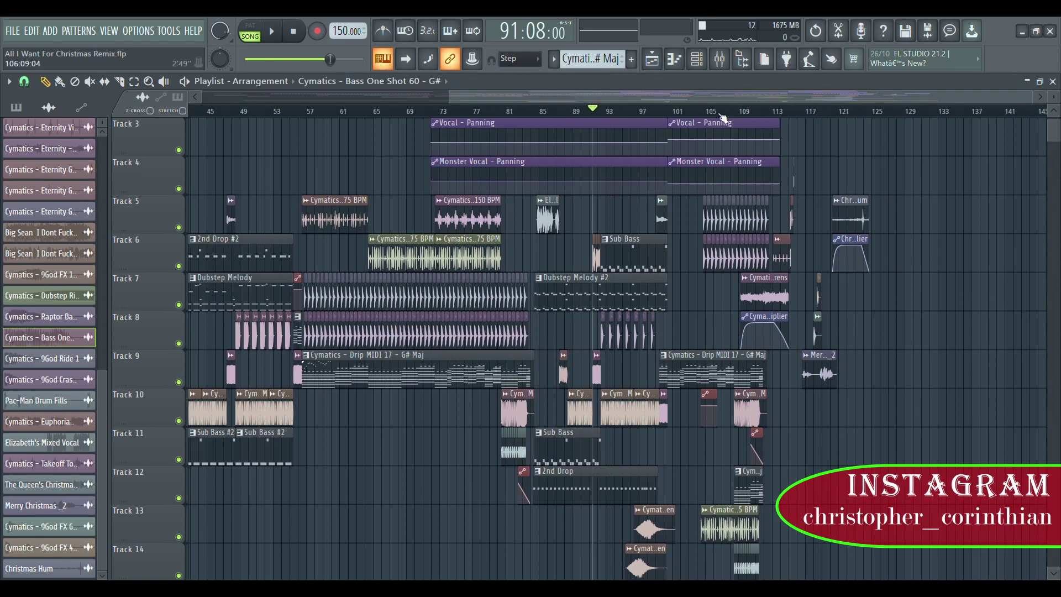
Locate the 2nd Drop clip on Track 12 and make it the active pattern
{"action": "scroll", "coordinate": [716, 121], "scroll_direction": "up", "scroll_amount": 4, "text": "ctrl"}
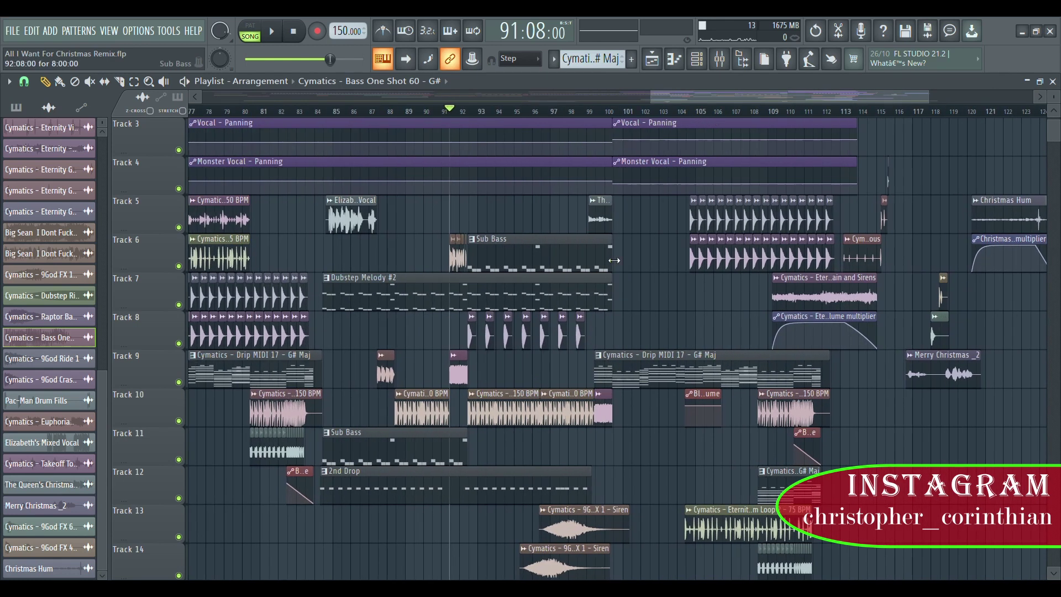
{"action": "scroll", "coordinate": [517, 216], "scroll_direction": "down", "scroll_amount": 3}
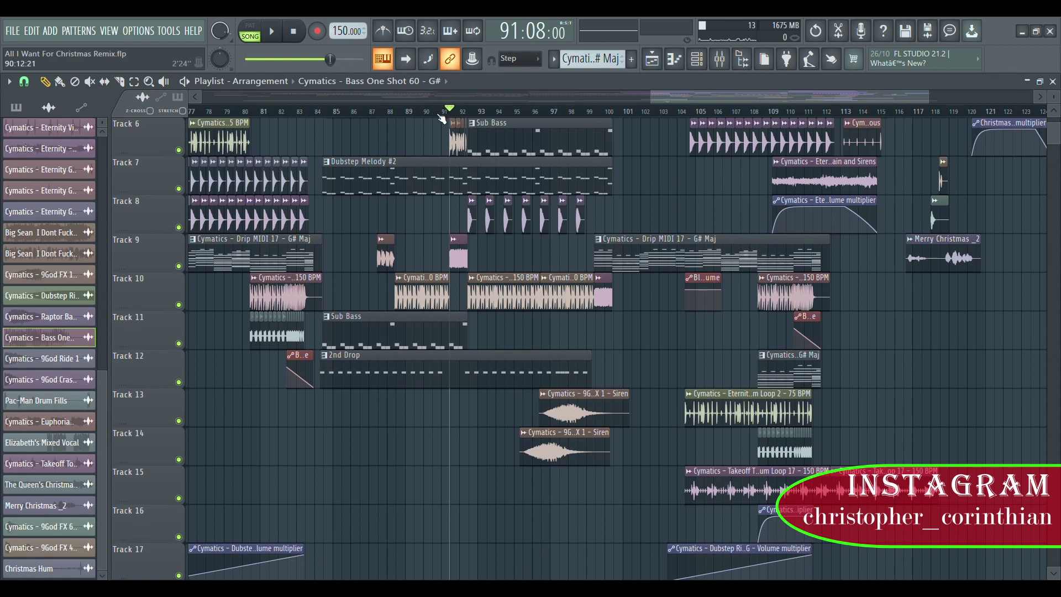
{"action": "scroll", "coordinate": [438, 201], "scroll_direction": "up", "scroll_amount": 1, "text": "ctrl"}
{"action": "scroll", "coordinate": [391, 378], "scroll_direction": "up", "scroll_amount": 1}
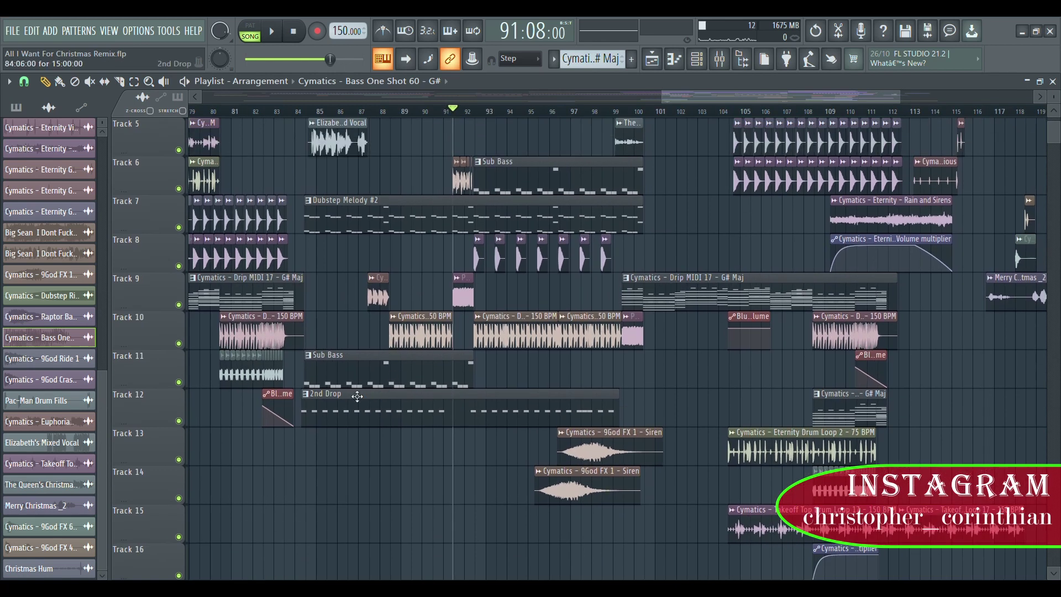
{"action": "scroll", "coordinate": [381, 390], "scroll_direction": "up", "scroll_amount": 1}
{"action": "left_click", "coordinate": [370, 447]}
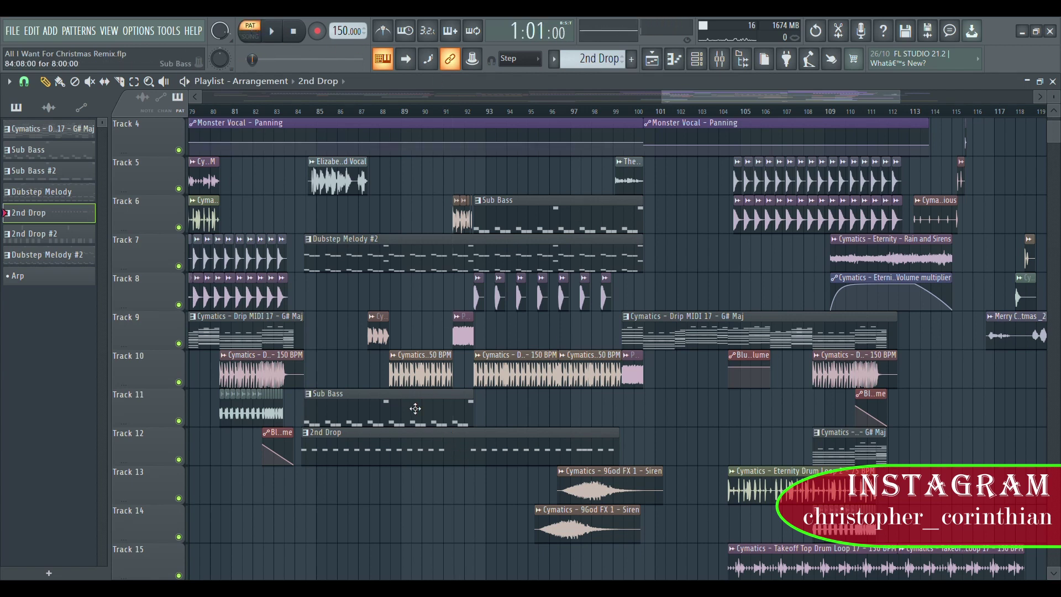
{"action": "scroll", "coordinate": [354, 205], "scroll_direction": "up", "scroll_amount": 5, "text": "ctrl"}
{"action": "scroll", "coordinate": [327, 209], "scroll_direction": "down", "scroll_amount": 4}
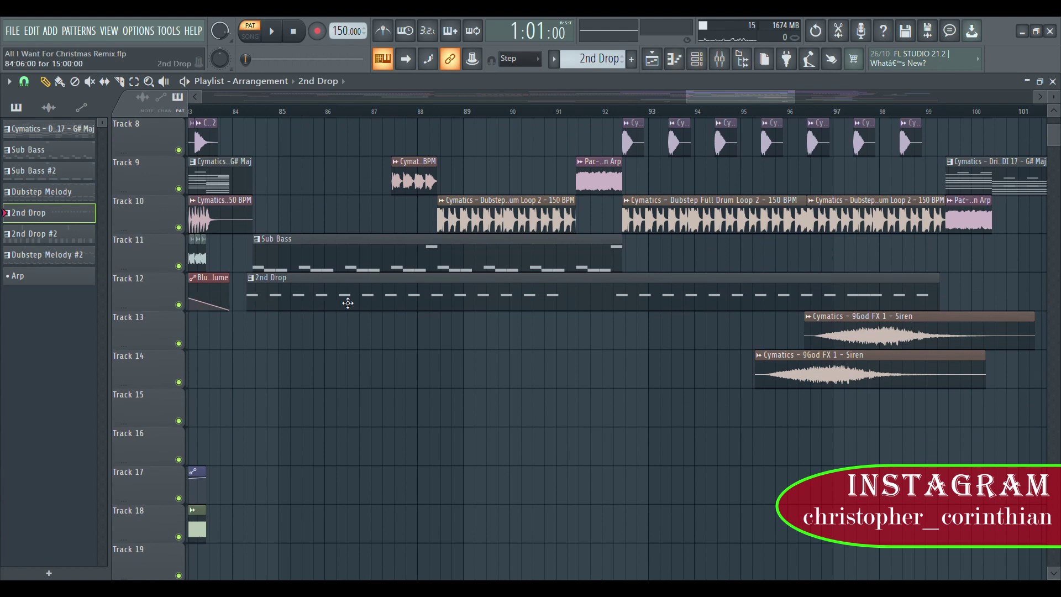
Show the 2nd Drop pattern in the channel rack, examine its Serum #3 synth and play the pattern
{"action": "left_click", "coordinate": [698, 59]}
{"action": "scroll", "coordinate": [550, 300], "scroll_direction": "up", "scroll_amount": 10}
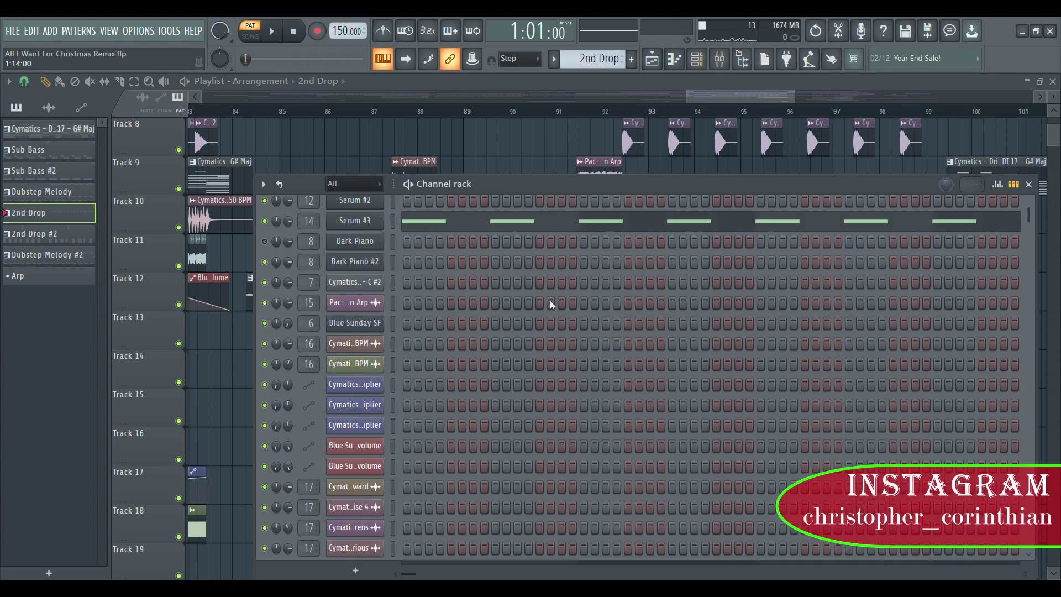
{"action": "scroll", "coordinate": [561, 300], "scroll_direction": "up", "scroll_amount": 10}
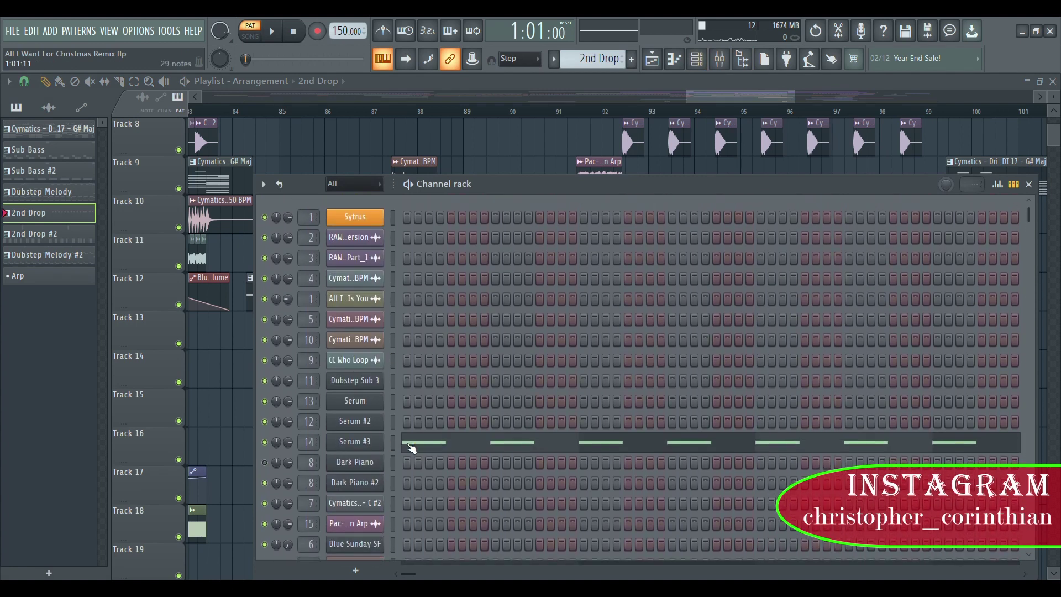
{"action": "left_click", "coordinate": [377, 450]}
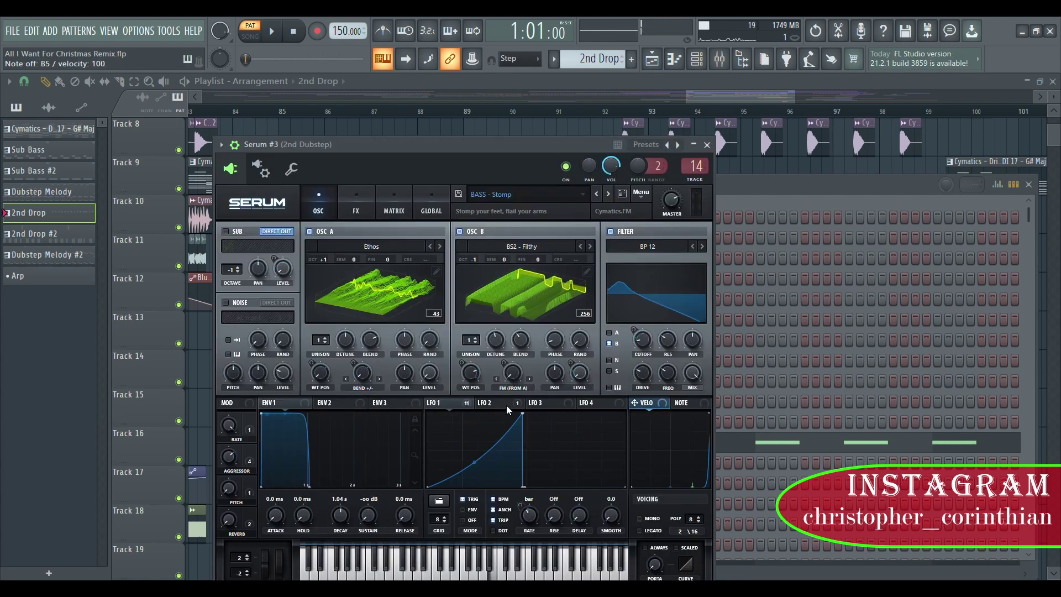
{"action": "left_click", "coordinate": [805, 190]}
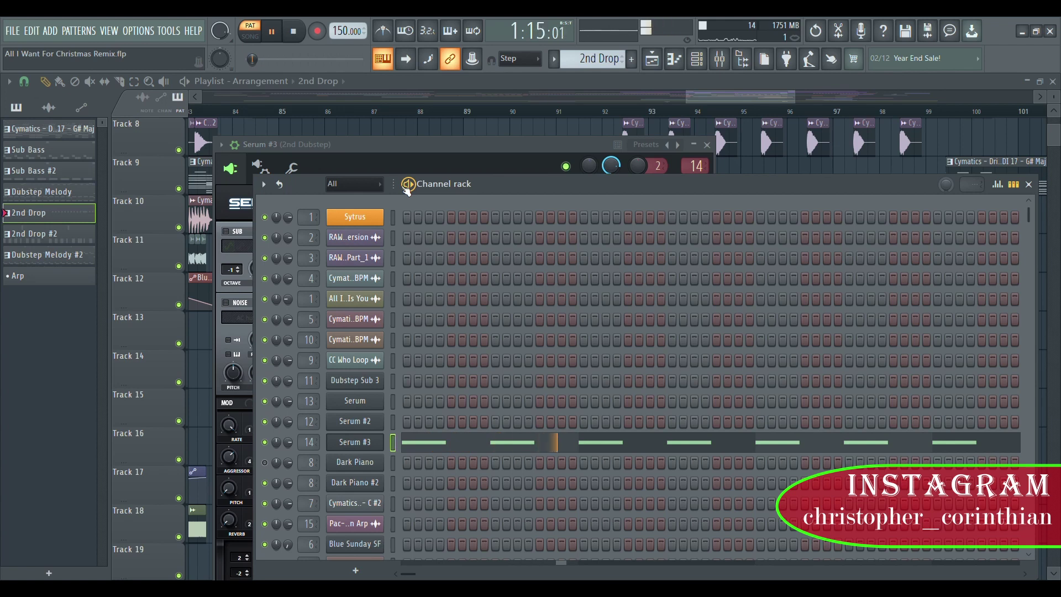
Listen to the second drop in song mode from 84:05
{"action": "left_click", "coordinate": [692, 95]}
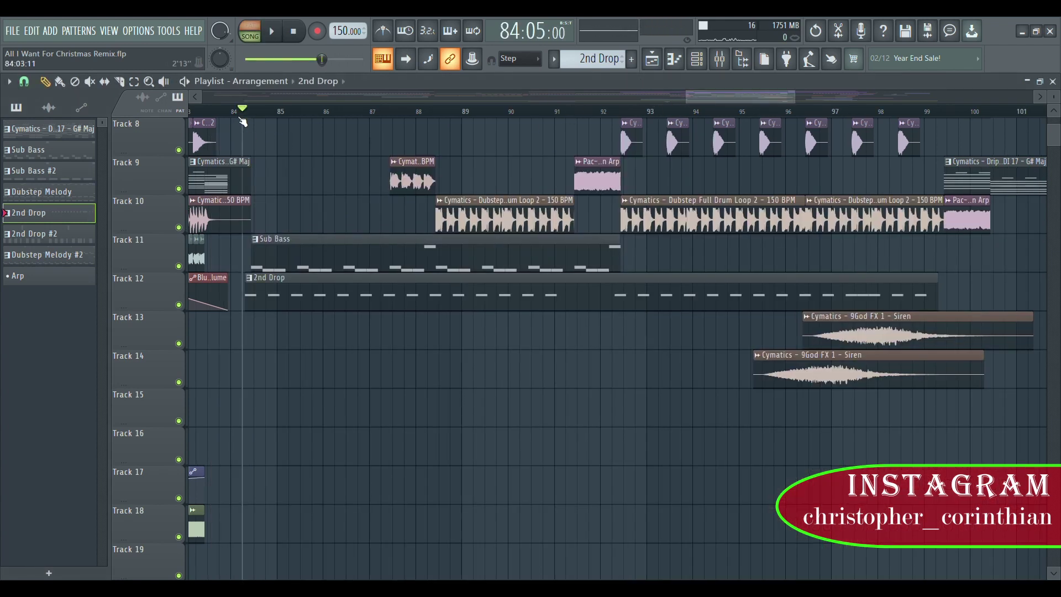
{"action": "key", "text": "space"}
{"action": "scroll", "coordinate": [243, 121], "scroll_direction": "up", "scroll_amount": 2}
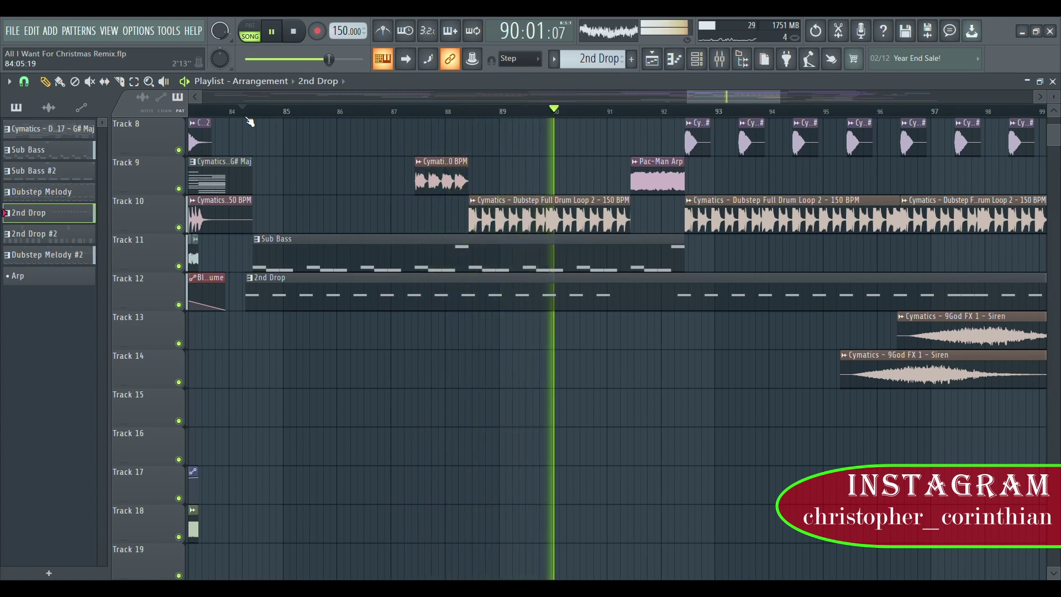
{"action": "key", "text": "space"}
Survey the arrangement past the second drop and listen to the returning vocal section from 100:01
{"action": "scroll", "coordinate": [349, 102], "scroll_direction": "down", "scroll_amount": 6}
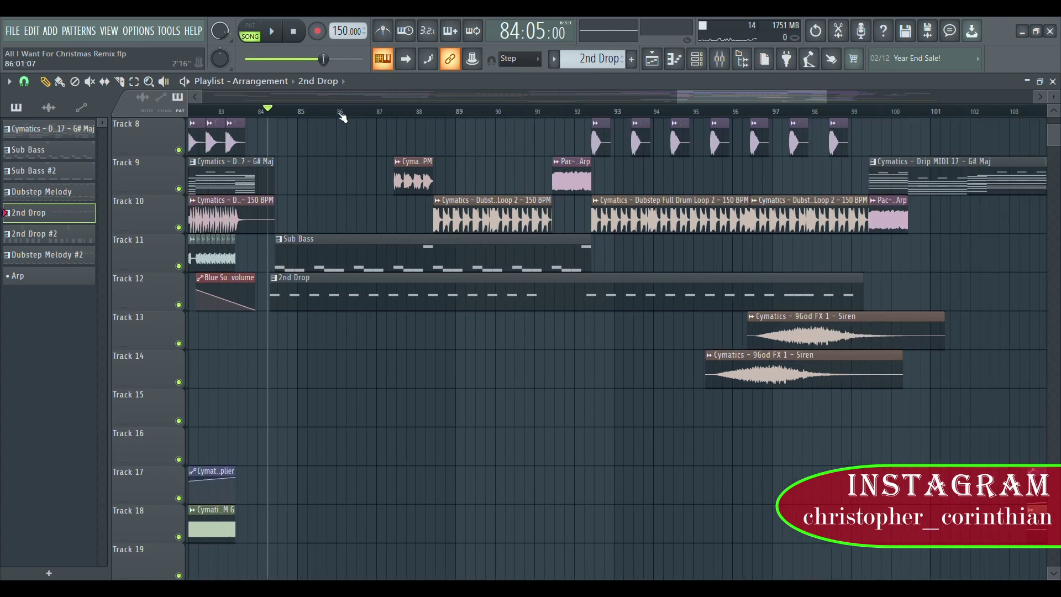
{"action": "scroll", "coordinate": [657, 177], "scroll_direction": "up", "scroll_amount": 5}
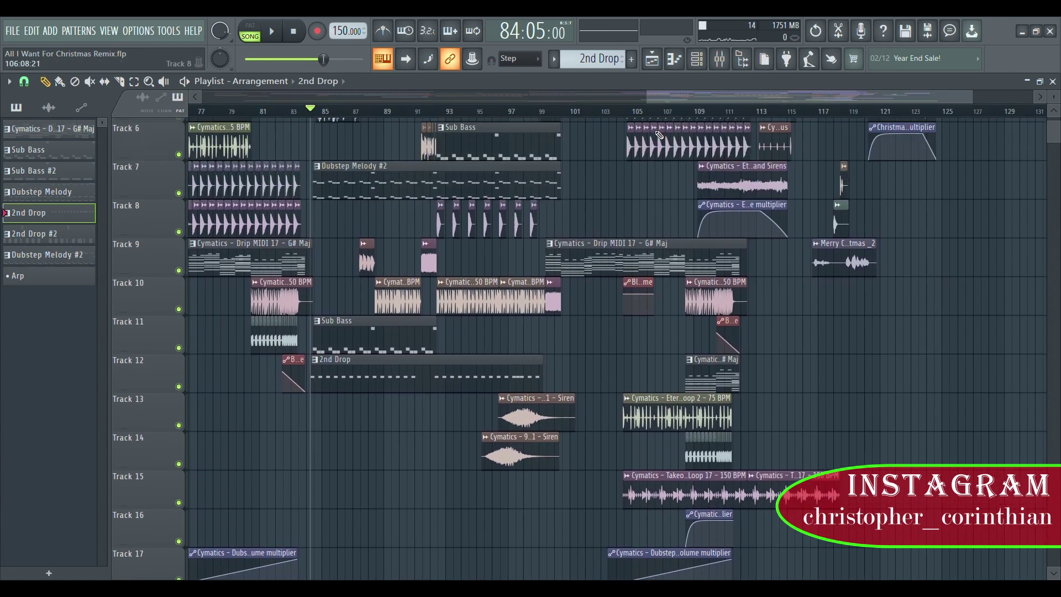
{"action": "scroll", "coordinate": [520, 142], "scroll_direction": "down", "scroll_amount": 1}
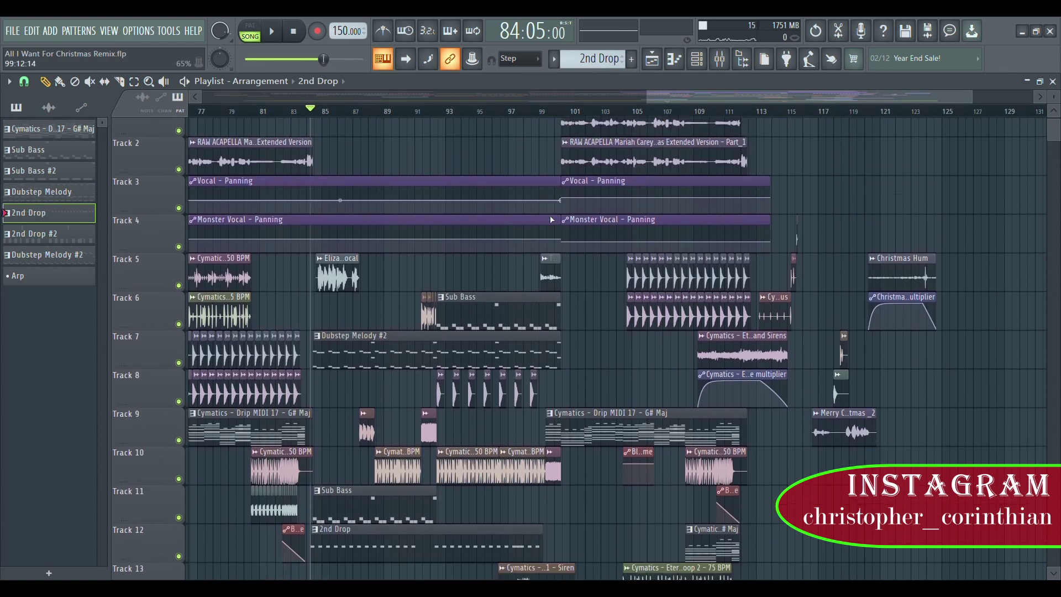
{"action": "scroll", "coordinate": [552, 127], "scroll_direction": "up", "scroll_amount": 1}
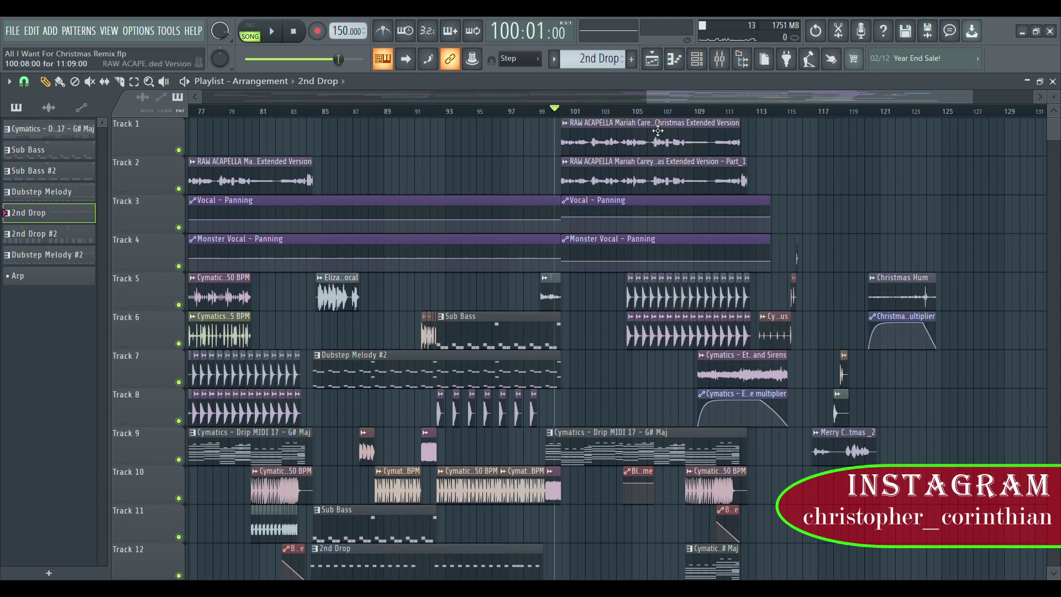
{"action": "scroll", "coordinate": [629, 115], "scroll_direction": "up", "scroll_amount": 5}
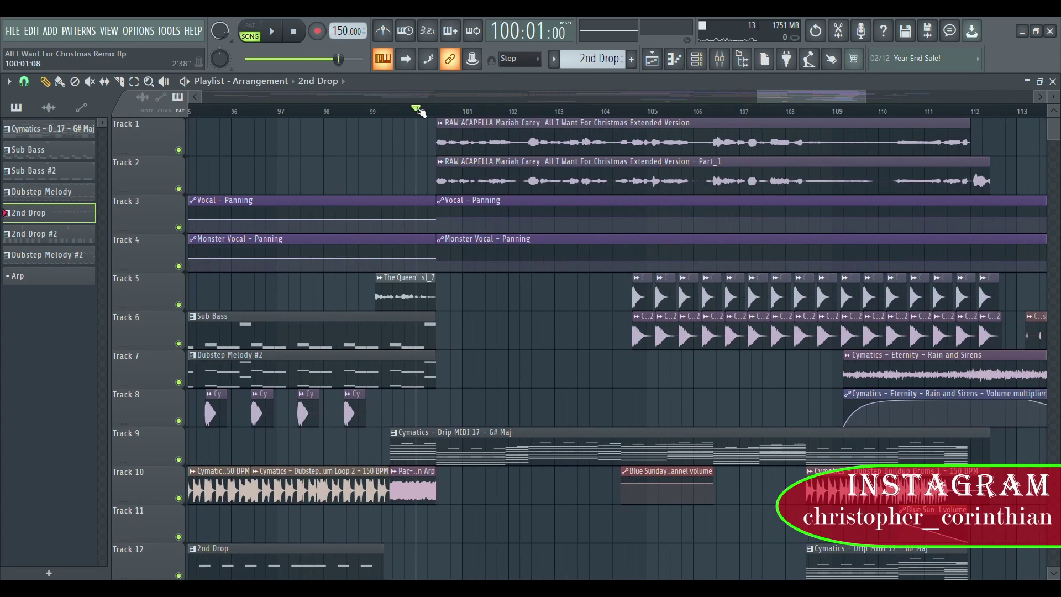
{"action": "scroll", "coordinate": [420, 111], "scroll_direction": "up", "scroll_amount": 2}
{"action": "key", "text": "space"}
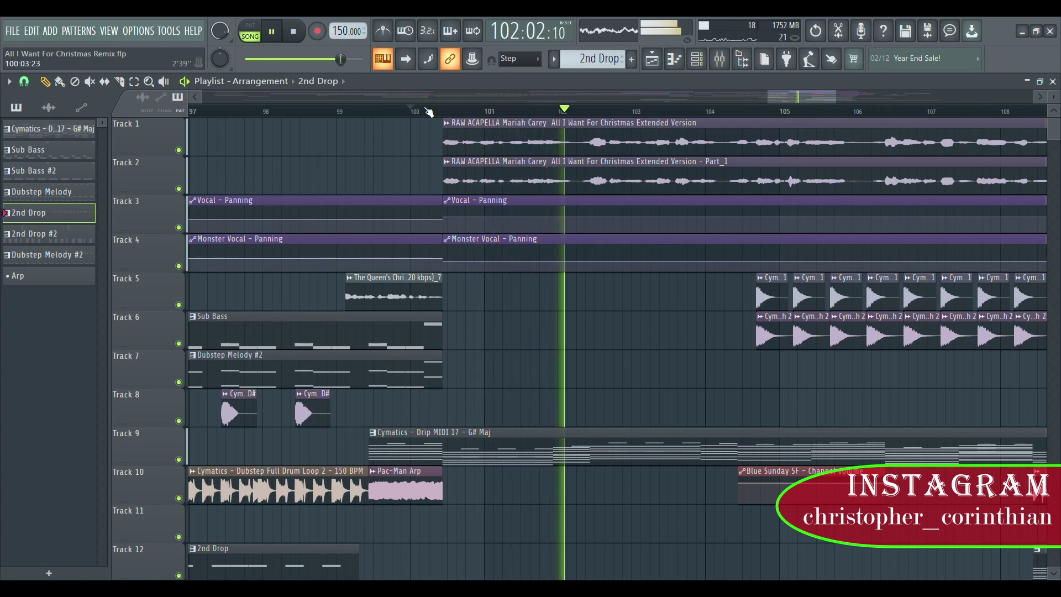
{"action": "scroll", "coordinate": [429, 112], "scroll_direction": "down", "scroll_amount": 4}
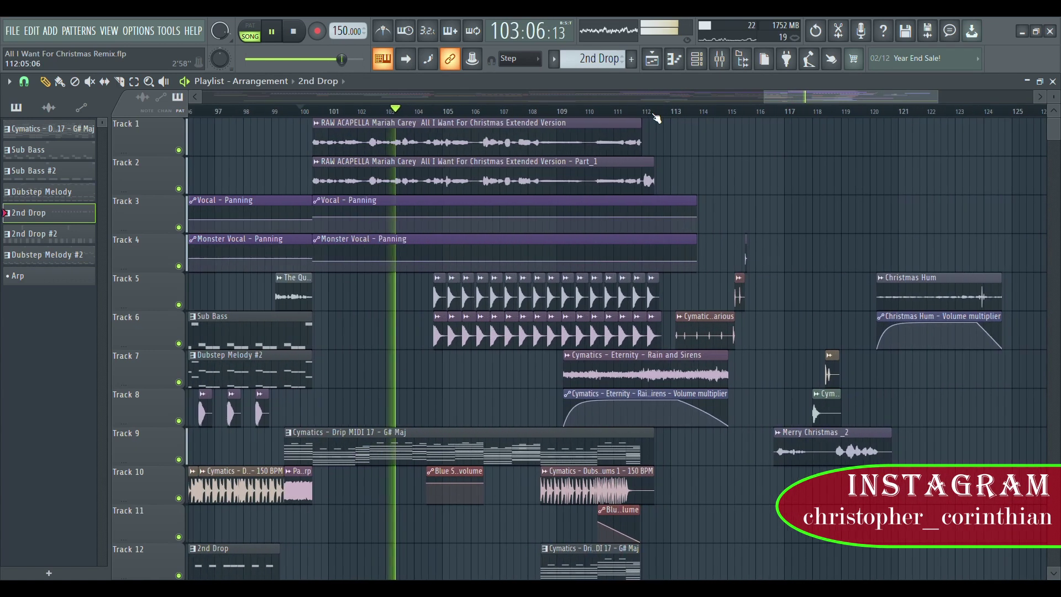
{"action": "key", "text": "space"}
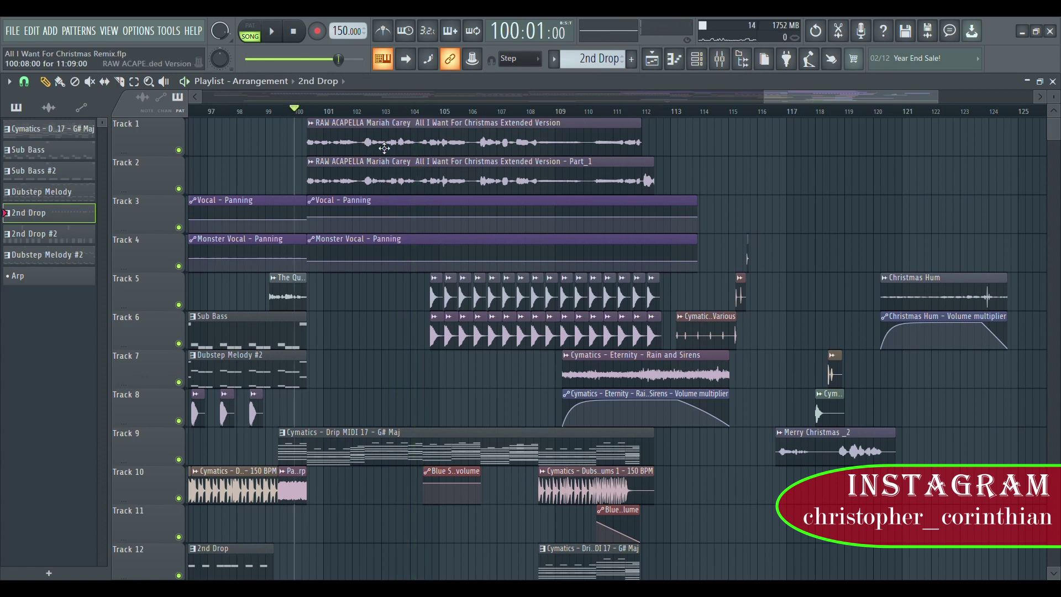
Inspect the channel settings of the two Mariah Carey acapella clips on Tracks 2 and 1
{"action": "scroll", "coordinate": [391, 118], "scroll_direction": "up", "scroll_amount": 3}
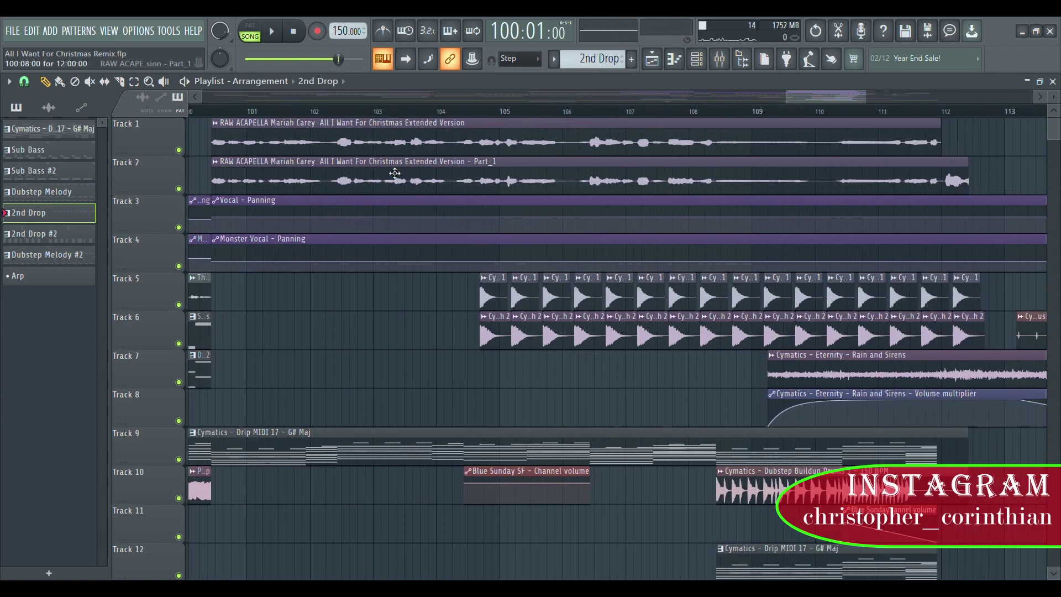
{"action": "double_click", "coordinate": [391, 171]}
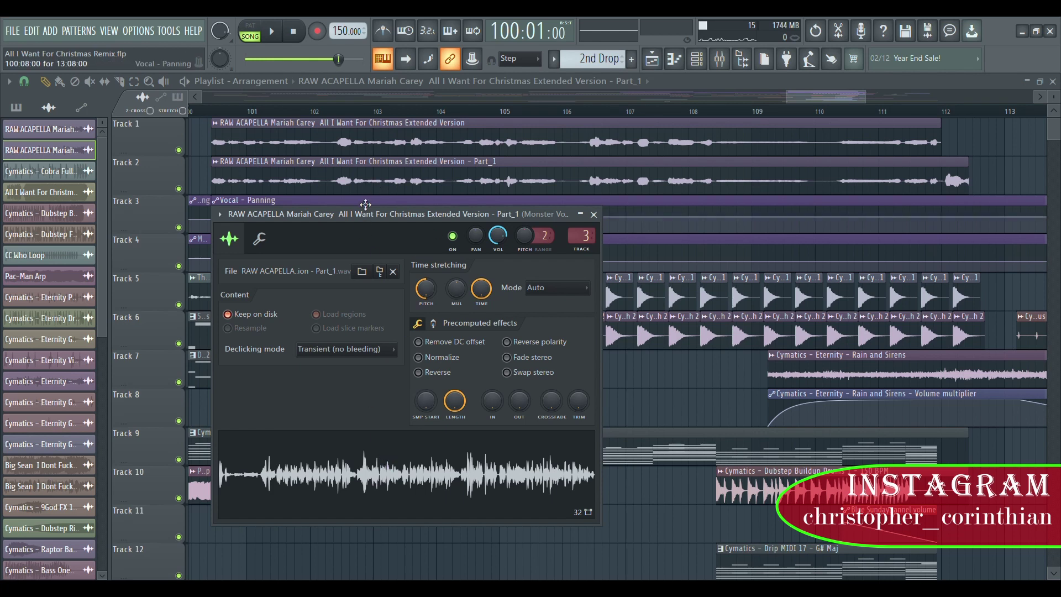
{"action": "double_click", "coordinate": [365, 184]}
{"action": "double_click", "coordinate": [378, 137]}
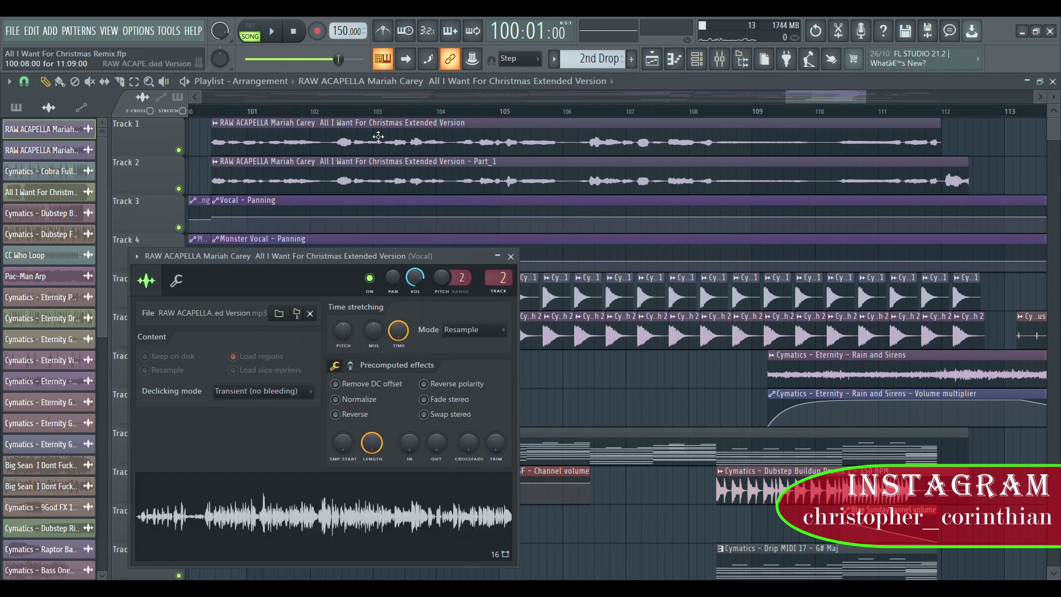
Listen to the layered acapella clips from their start just before bar 101
{"action": "left_click", "coordinate": [216, 112]}
{"action": "key", "text": "space"}
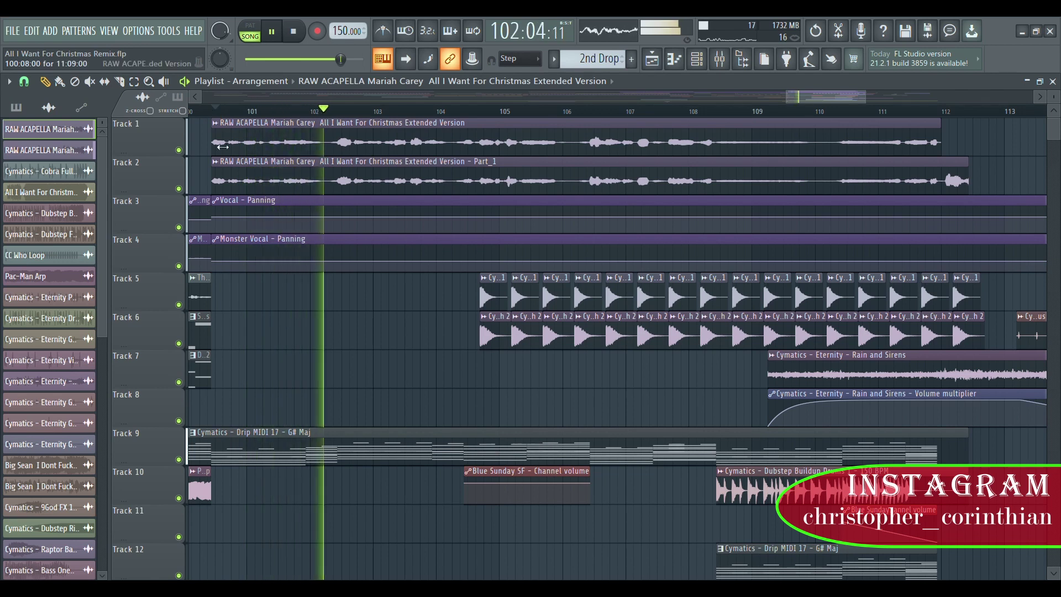
{"action": "key", "text": "space"}
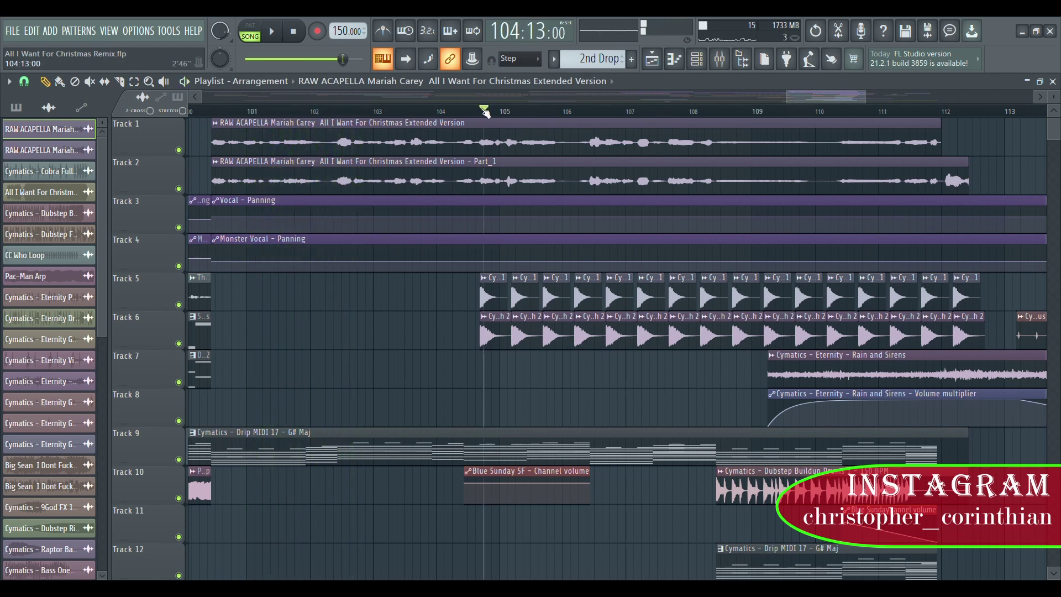
Listen to the vocal section in song mode from 104:13:00 while surveying its drum, riser and volume automation layers
{"action": "key", "text": "space"}
{"action": "scroll", "coordinate": [925, 197], "scroll_direction": "down", "scroll_amount": 6}
{"action": "scroll", "coordinate": [925, 198], "scroll_direction": "down", "scroll_amount": 5}
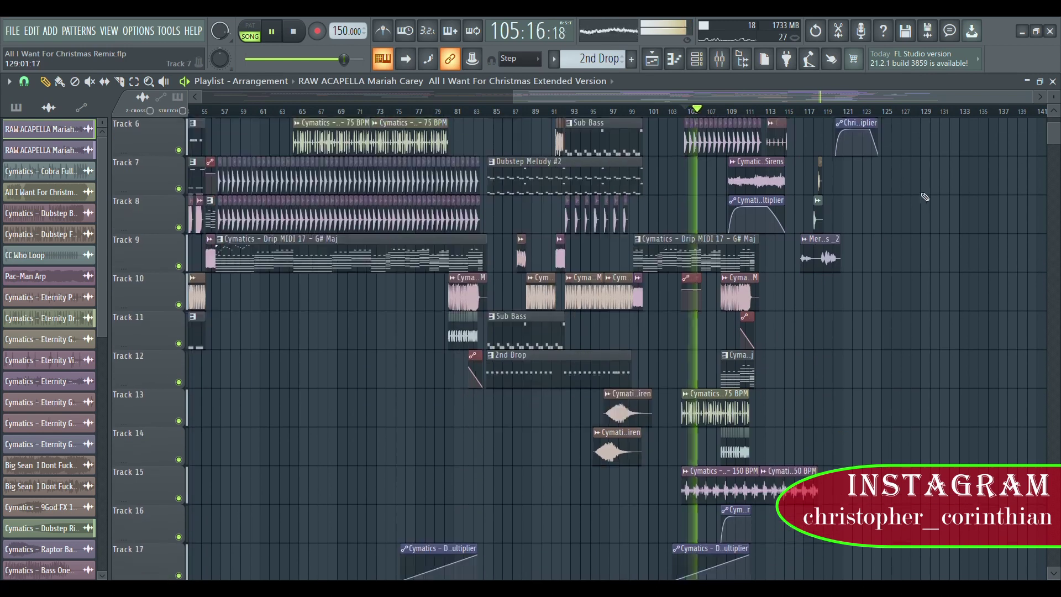
{"action": "scroll", "coordinate": [746, 177], "scroll_direction": "up", "scroll_amount": 8}
{"action": "scroll", "coordinate": [687, 225], "scroll_direction": "down", "scroll_amount": 4}
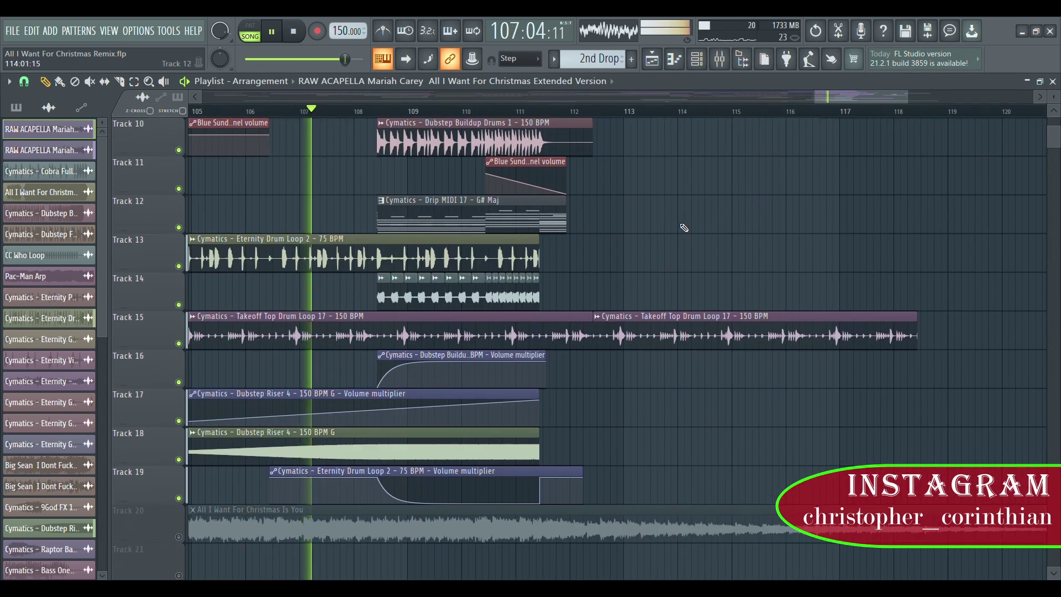
{"action": "scroll", "coordinate": [492, 116], "scroll_direction": "up", "scroll_amount": 8}
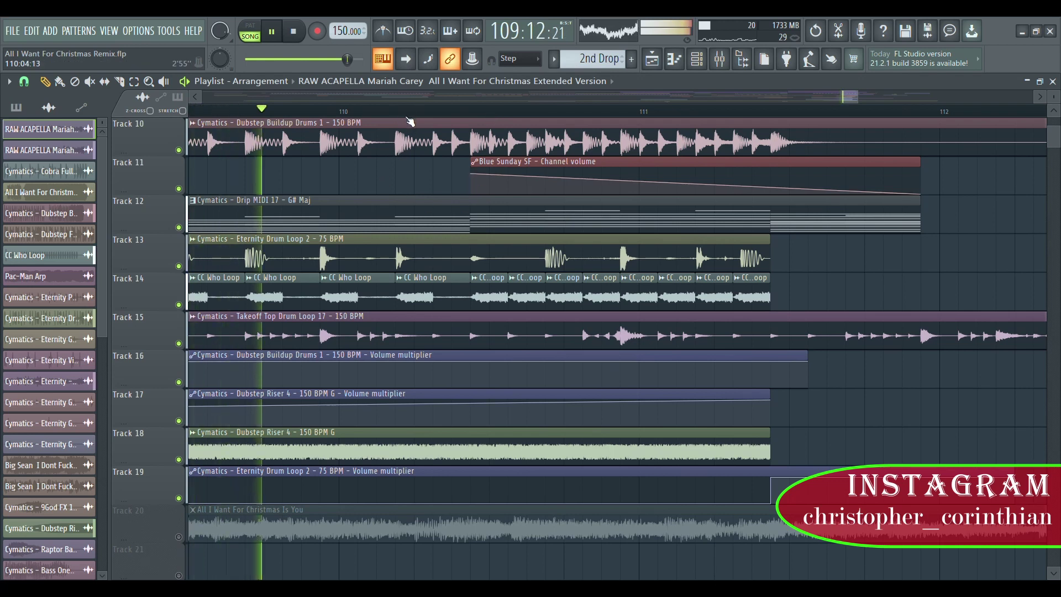
{"action": "key", "text": "space"}
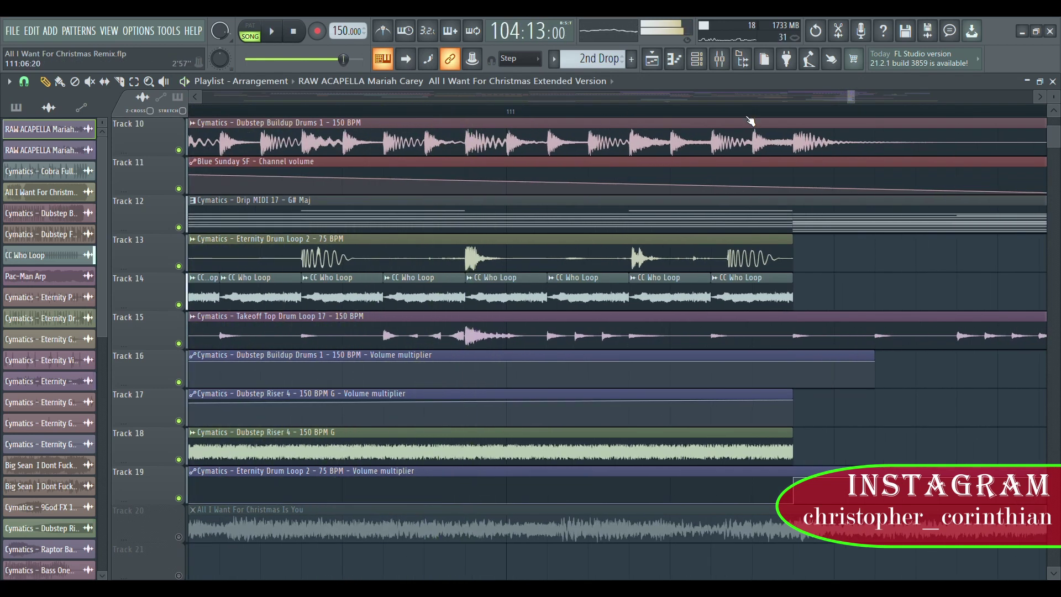
Listen to the final buildup from 108:08:00, following the CC Who Loop, Dubstep Riser 4 and volume automation clips
{"action": "scroll", "coordinate": [737, 119], "scroll_direction": "down", "scroll_amount": 1}
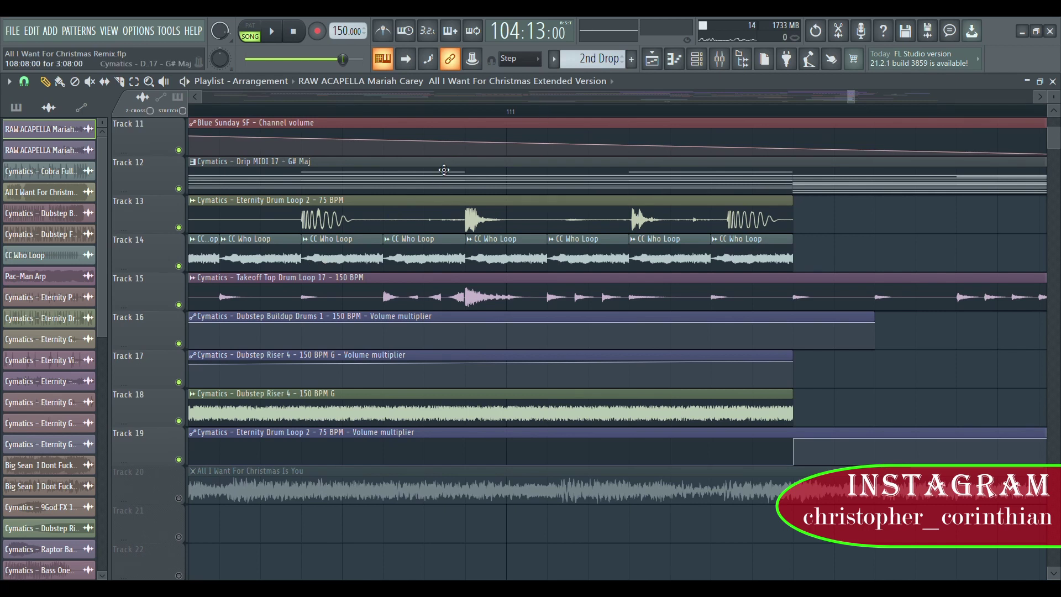
{"action": "scroll", "coordinate": [470, 118], "scroll_direction": "down", "scroll_amount": 5}
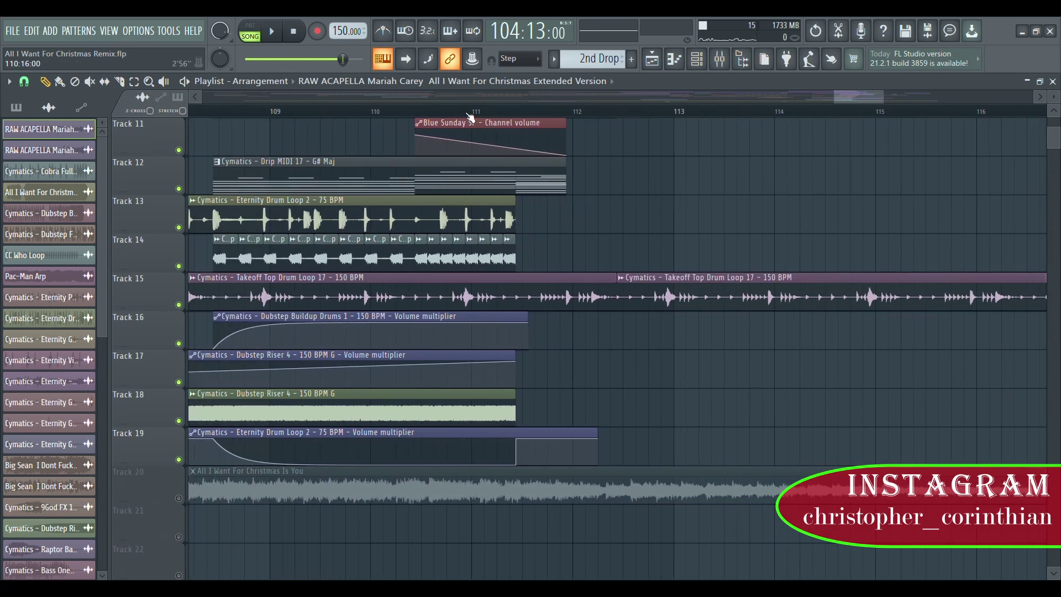
{"action": "scroll", "coordinate": [305, 234], "scroll_direction": "up", "scroll_amount": 3}
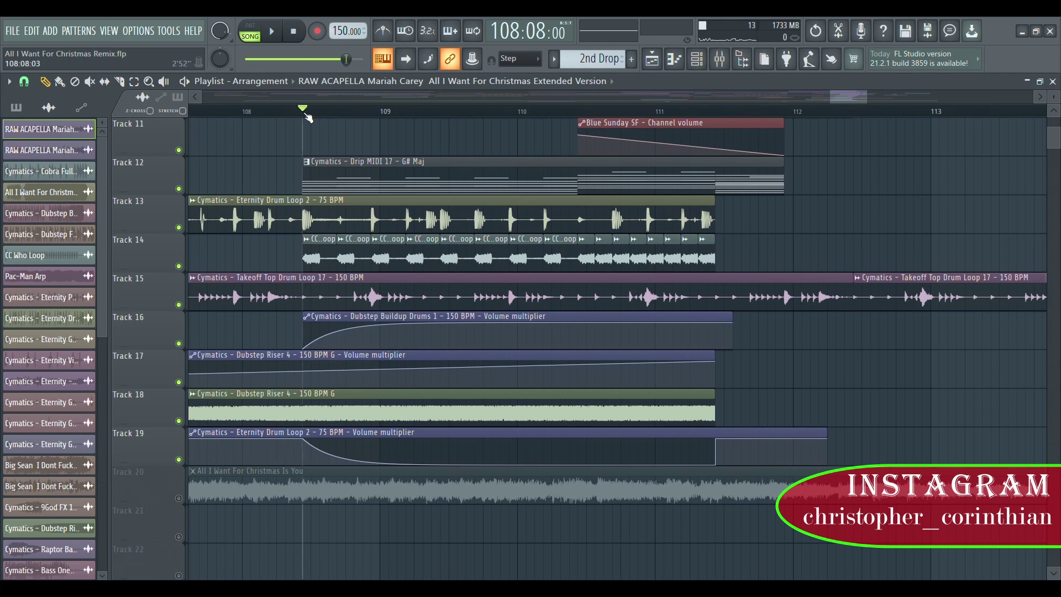
{"action": "scroll", "coordinate": [308, 117], "scroll_direction": "up", "scroll_amount": 2}
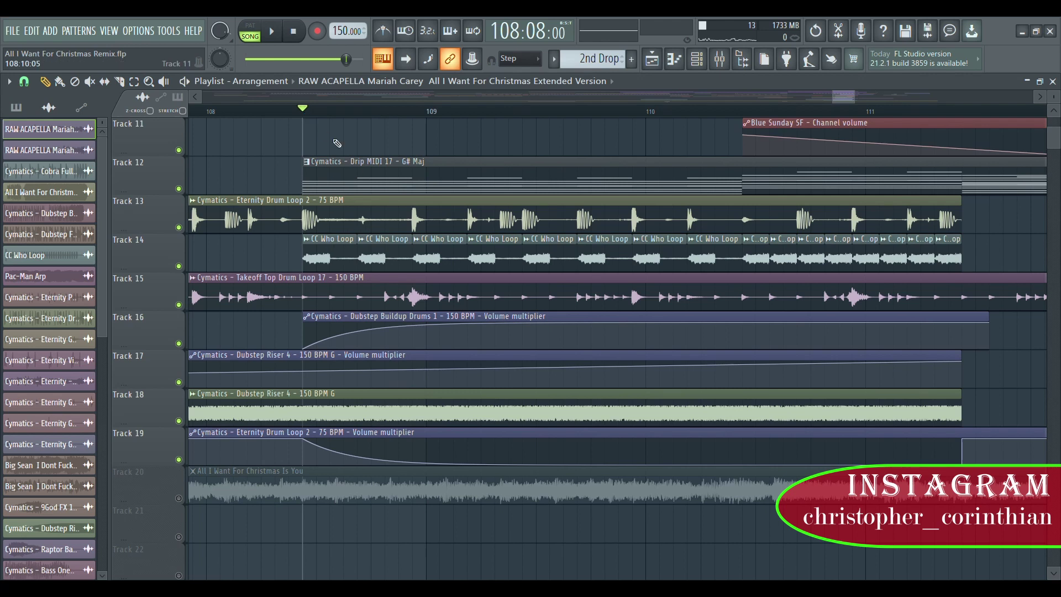
{"action": "key", "text": "space"}
{"action": "key", "text": "space"}
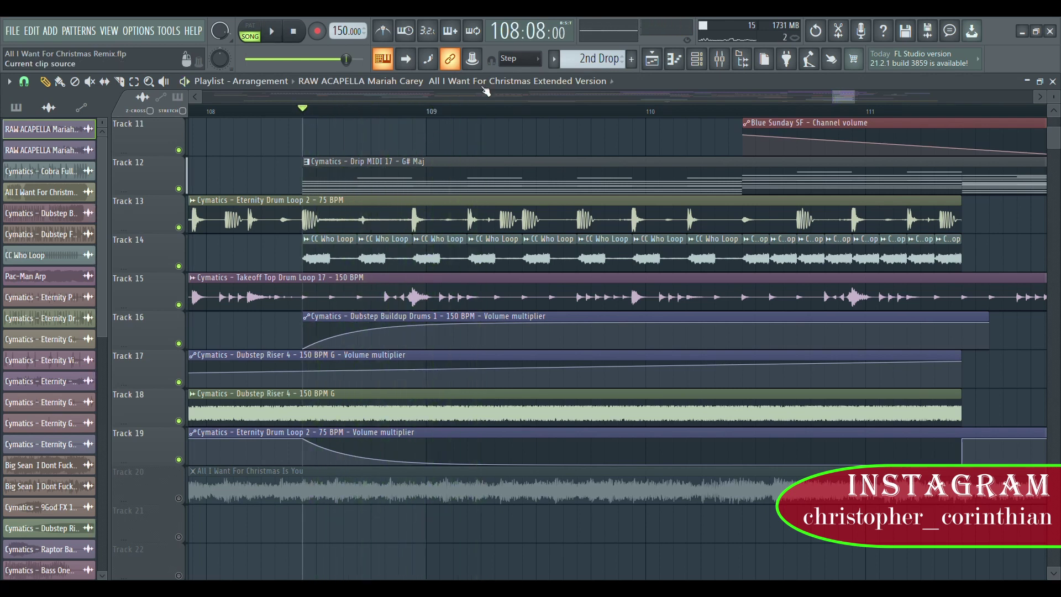
{"action": "key", "text": "space"}
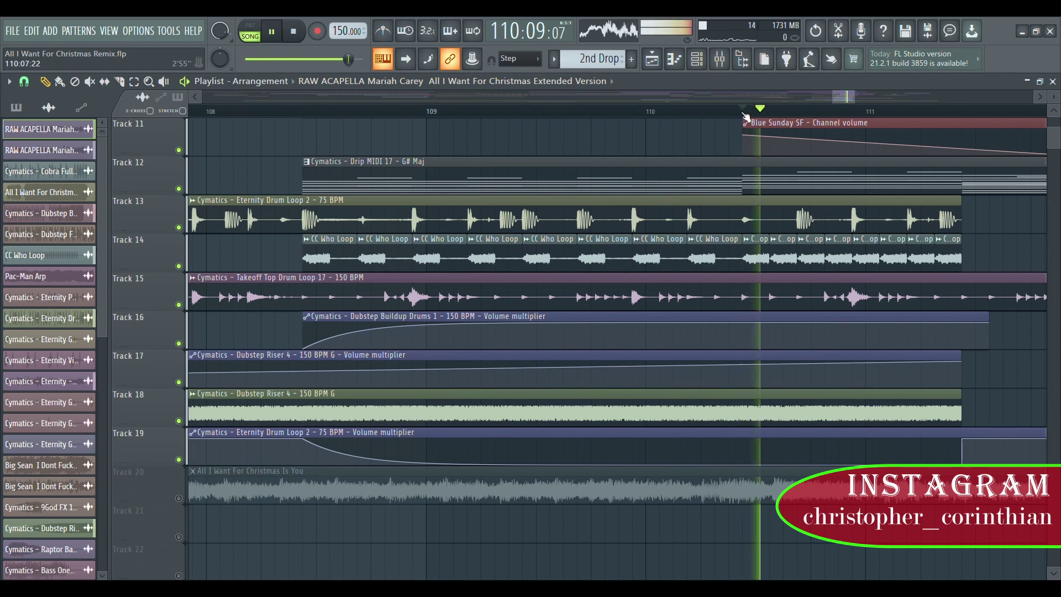
{"action": "scroll", "coordinate": [746, 113], "scroll_direction": "down", "scroll_amount": 8}
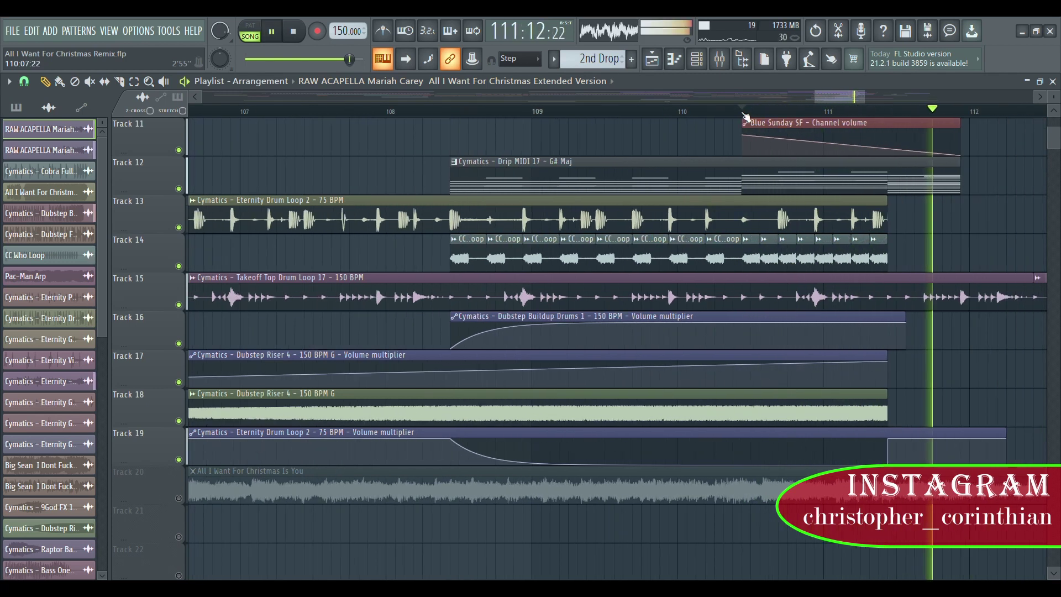
{"action": "scroll", "coordinate": [885, 332], "scroll_direction": "up", "scroll_amount": 3}
{"action": "scroll", "coordinate": [935, 116], "scroll_direction": "up", "scroll_amount": 6}
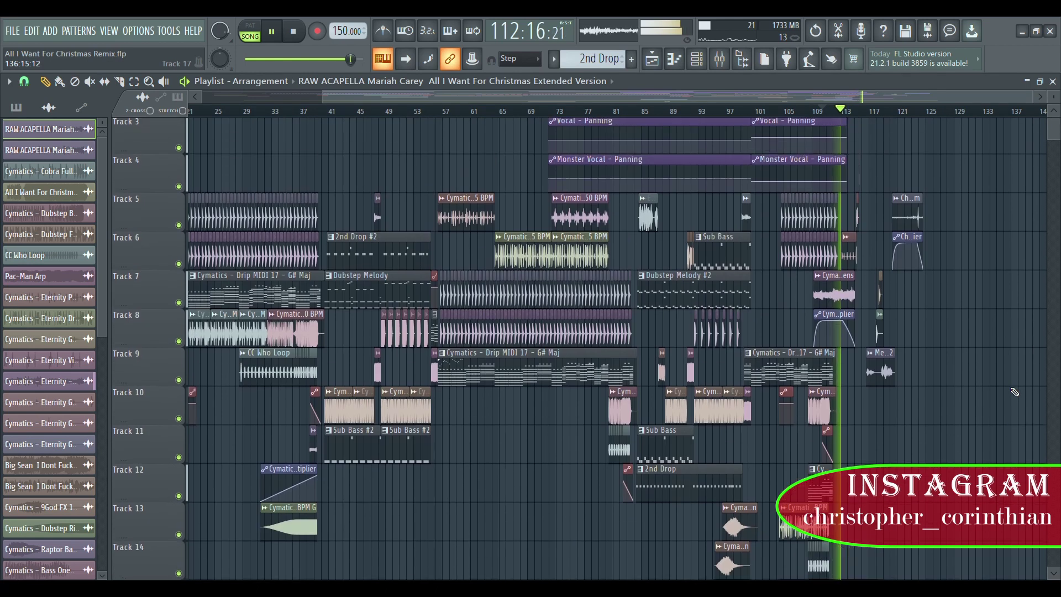
{"action": "key", "text": "space"}
Play the end of the buildup from 111:01:00 and check the continuing Takeoff Top Drum Loop 17 on Track 15
{"action": "scroll", "coordinate": [935, 113], "scroll_direction": "up", "scroll_amount": 5}
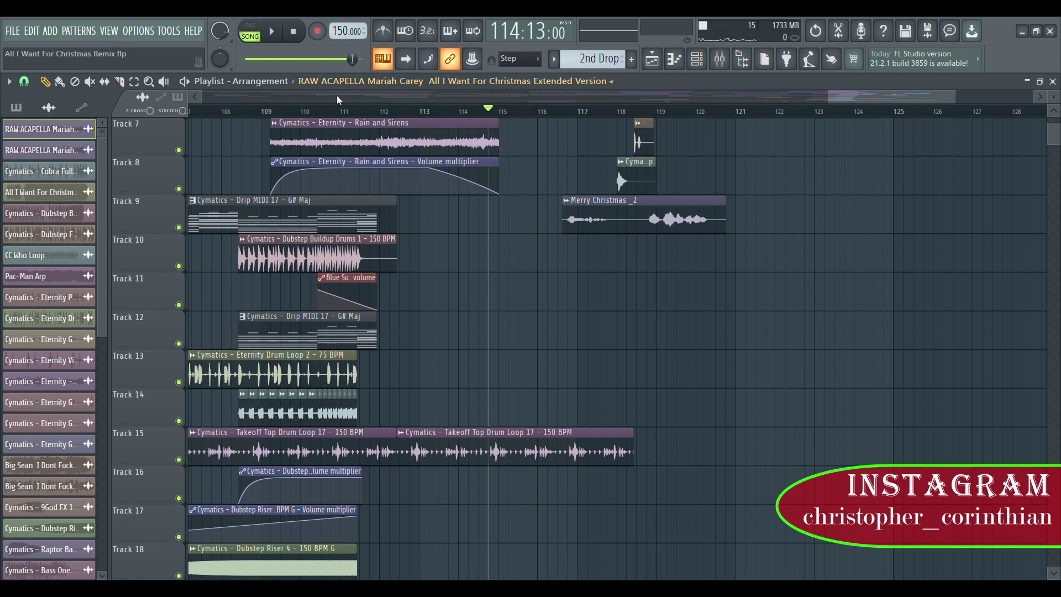
{"action": "scroll", "coordinate": [742, 258], "scroll_direction": "up", "scroll_amount": 3}
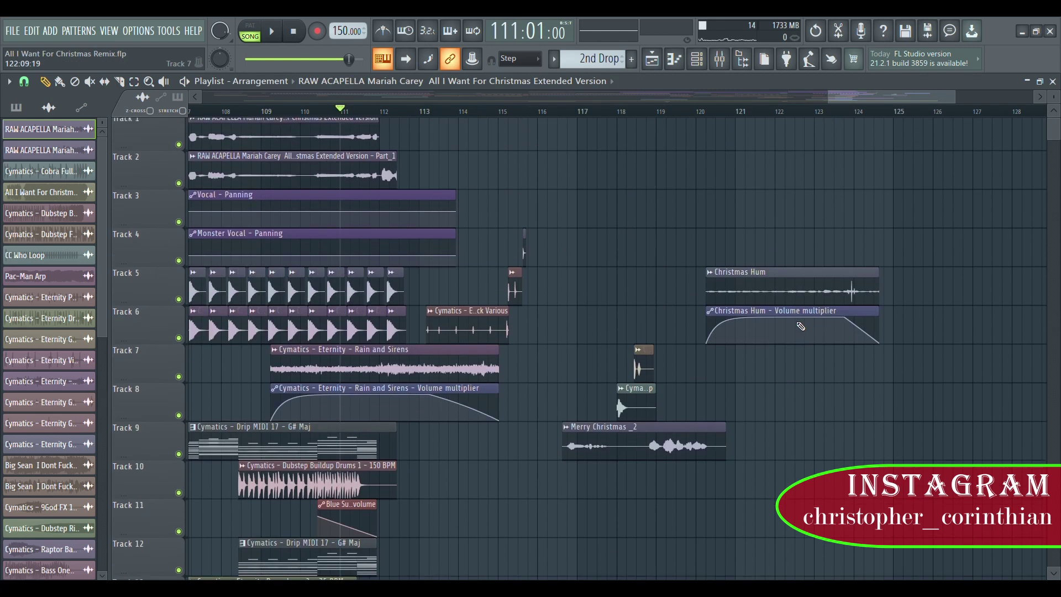
{"action": "scroll", "coordinate": [658, 241], "scroll_direction": "down", "scroll_amount": 2}
{"action": "key", "text": "space"}
{"action": "scroll", "coordinate": [657, 241], "scroll_direction": "down", "scroll_amount": 5}
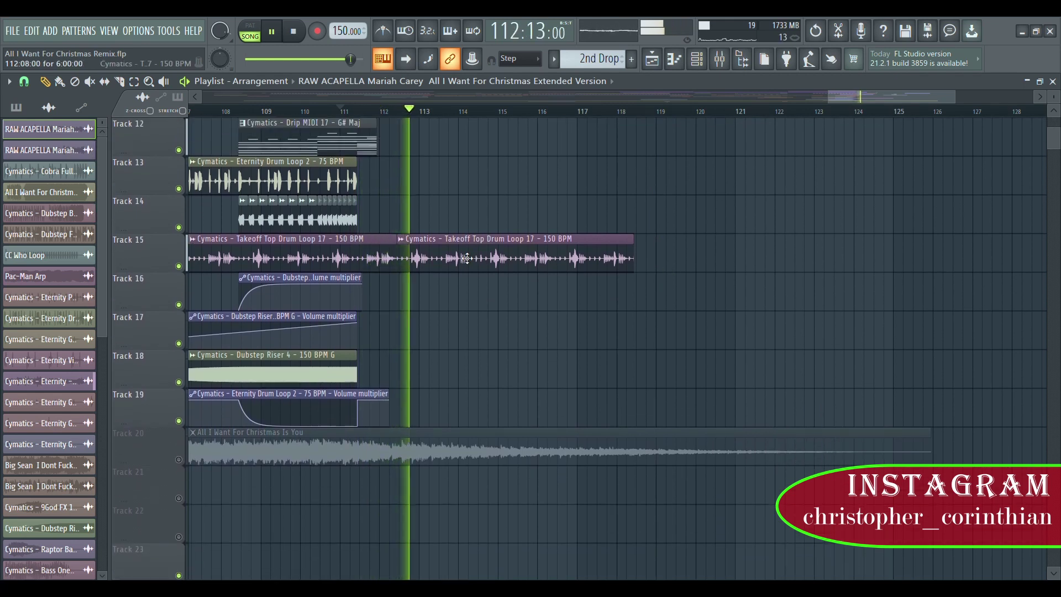
{"action": "scroll", "coordinate": [669, 267], "scroll_direction": "up", "scroll_amount": 4}
{"action": "scroll", "coordinate": [512, 393], "scroll_direction": "down", "scroll_amount": 2}
{"action": "key", "text": "space"}
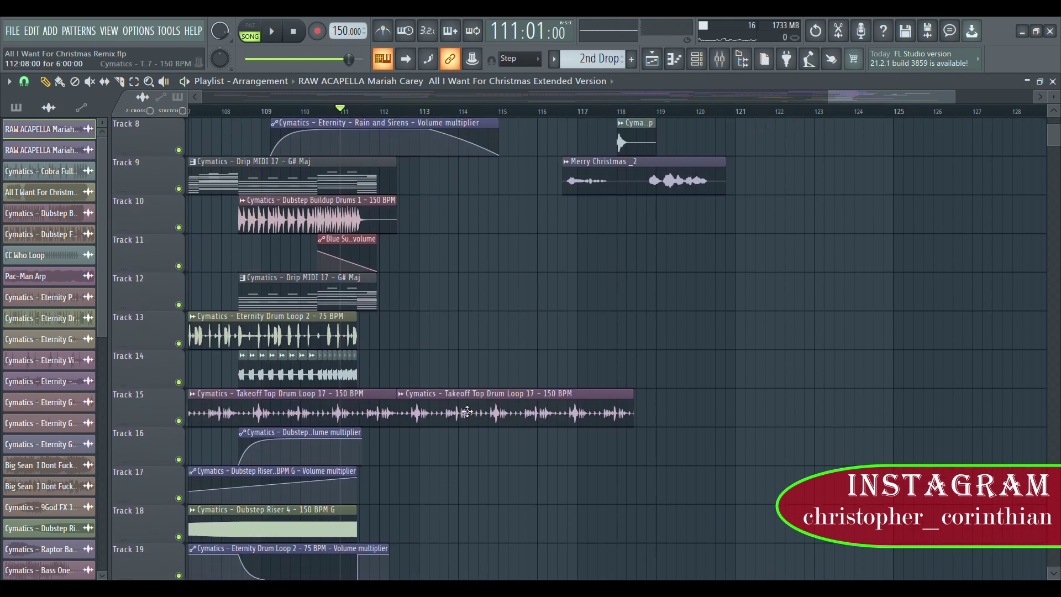
Replay the transition into the outro from 111:01:00, following the Rain and Sirens and Cassette Deck foley clips
{"action": "scroll", "coordinate": [467, 412], "scroll_direction": "down", "scroll_amount": 2}
{"action": "scroll", "coordinate": [453, 309], "scroll_direction": "up", "scroll_amount": 3, "text": "ctrl"}
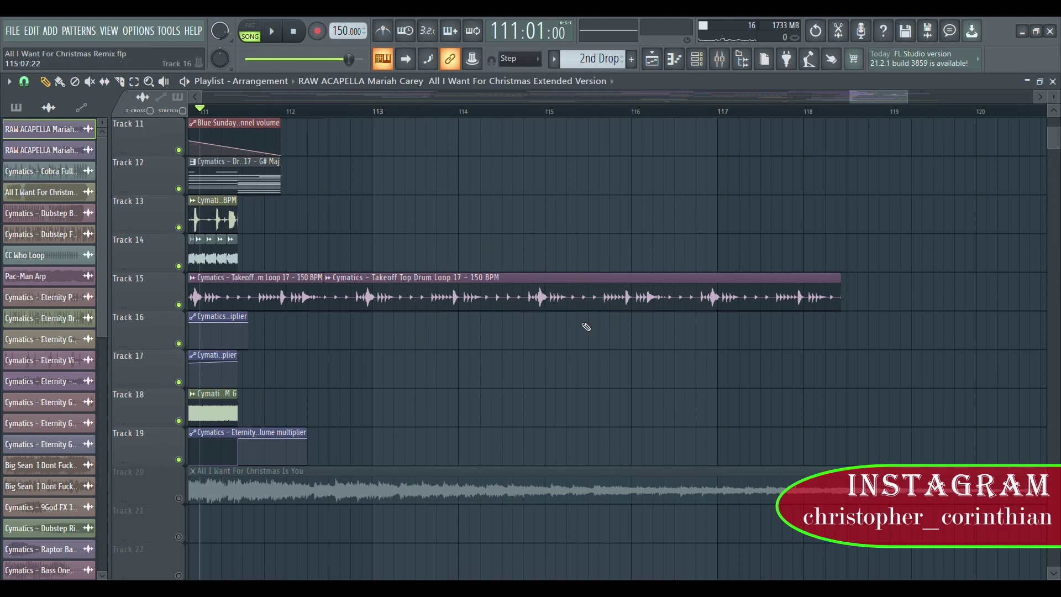
{"action": "key", "text": "space"}
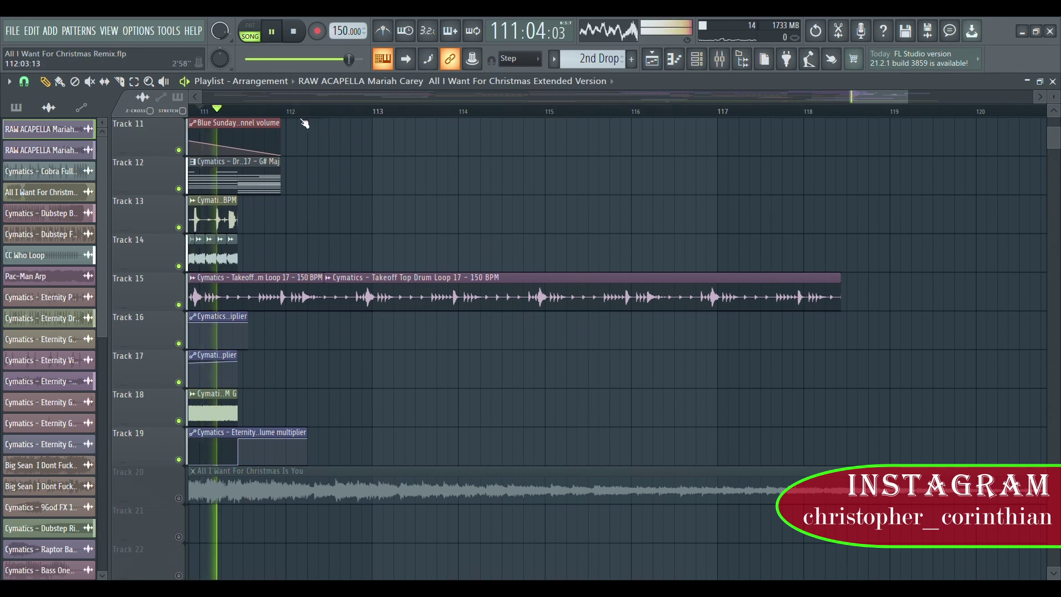
{"action": "scroll", "coordinate": [451, 188], "scroll_direction": "up", "scroll_amount": 5}
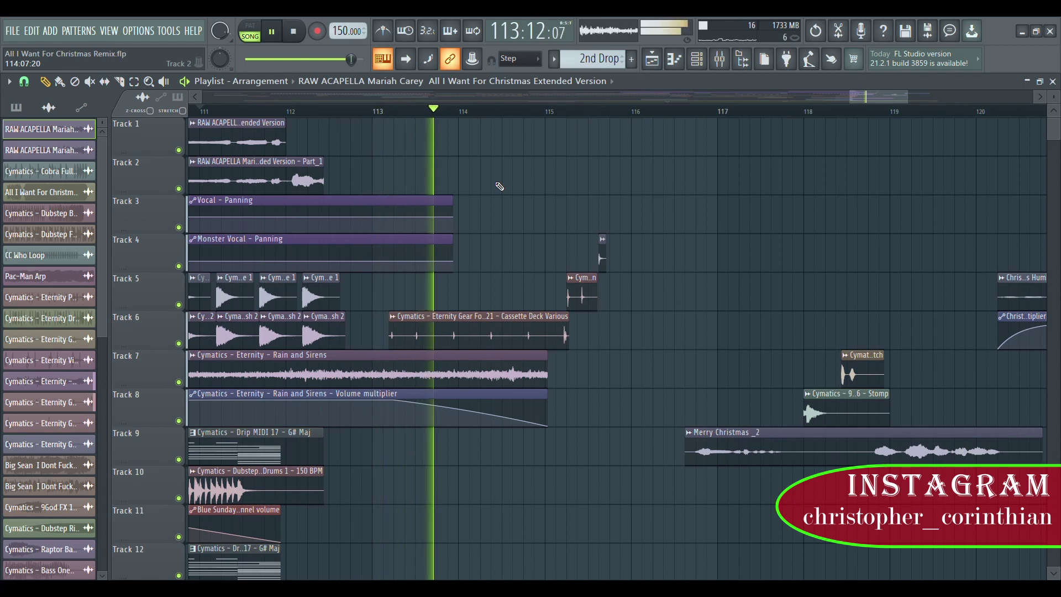
{"action": "scroll", "coordinate": [553, 178], "scroll_direction": "down", "scroll_amount": 1}
{"action": "scroll", "coordinate": [597, 119], "scroll_direction": "up", "scroll_amount": 2, "text": "ctrl"}
{"action": "scroll", "coordinate": [597, 119], "scroll_direction": "up", "scroll_amount": 1, "text": "ctrl"}
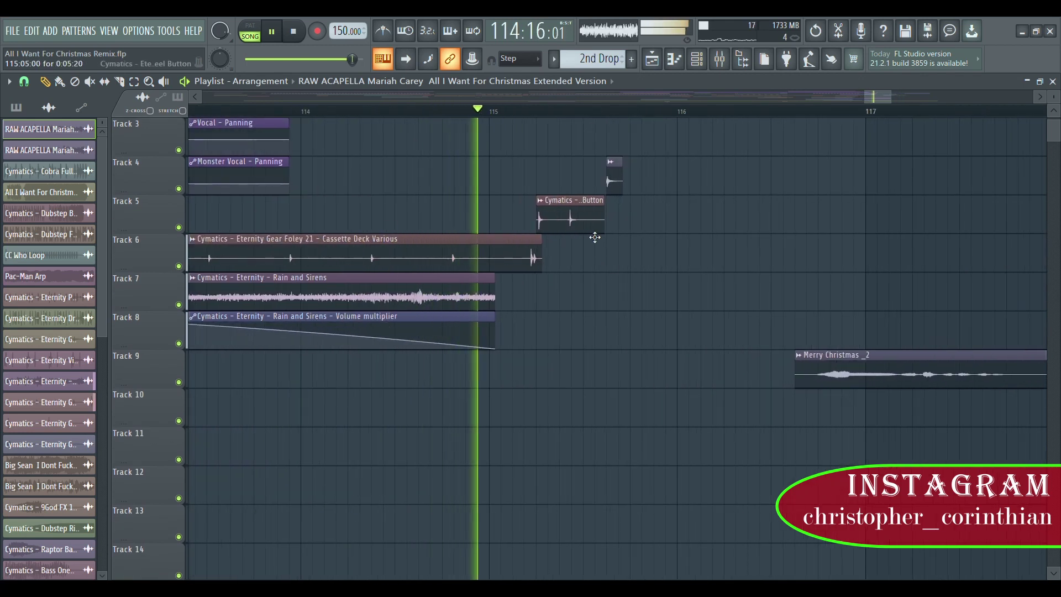
Listen through the outro's Stomp, Merry Christmas _2 and Christmas Hum clips, and stop playback near the end
{"action": "scroll", "coordinate": [575, 117], "scroll_direction": "down", "scroll_amount": 4, "text": "ctrl"}
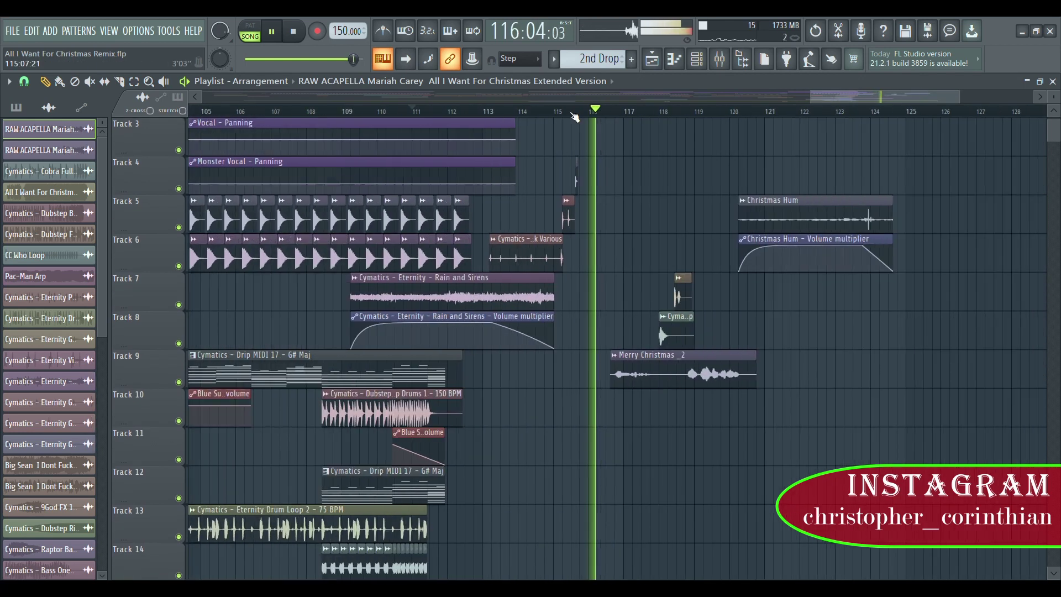
{"action": "scroll", "coordinate": [663, 166], "scroll_direction": "up", "scroll_amount": 1}
{"action": "scroll", "coordinate": [795, 130], "scroll_direction": "down", "scroll_amount": 4}
{"action": "scroll", "coordinate": [795, 130], "scroll_direction": "up", "scroll_amount": 3, "text": "ctrl"}
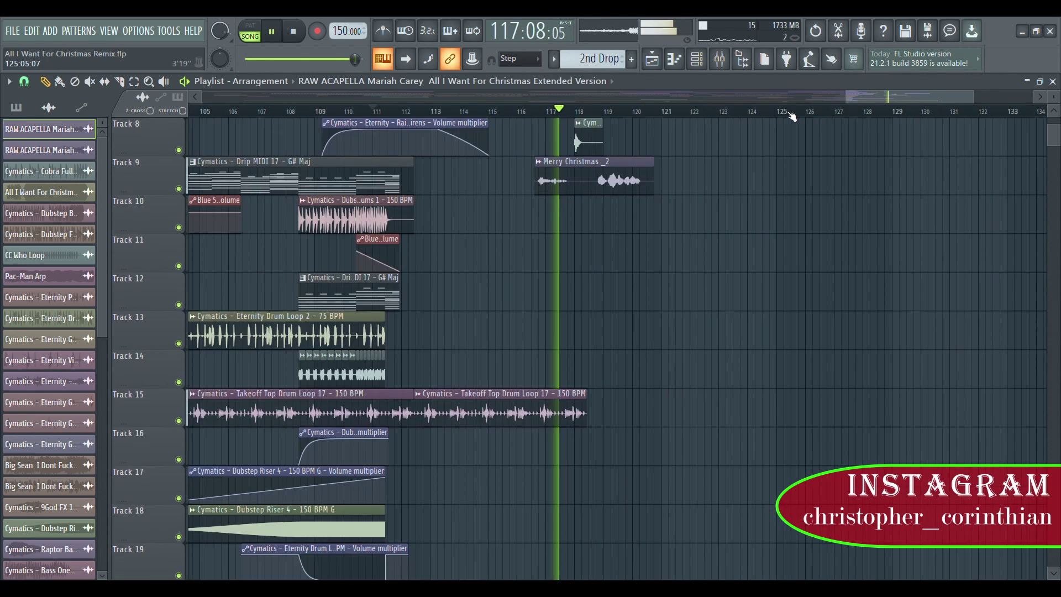
{"action": "scroll", "coordinate": [802, 222], "scroll_direction": "up", "scroll_amount": 3}
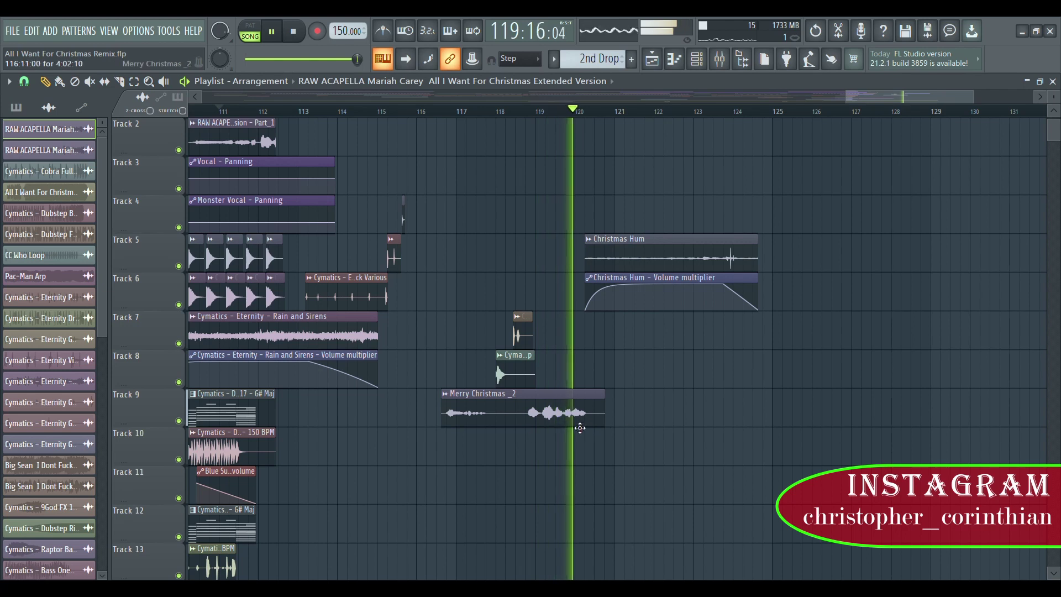
{"action": "scroll", "coordinate": [851, 259], "scroll_direction": "down", "scroll_amount": 5}
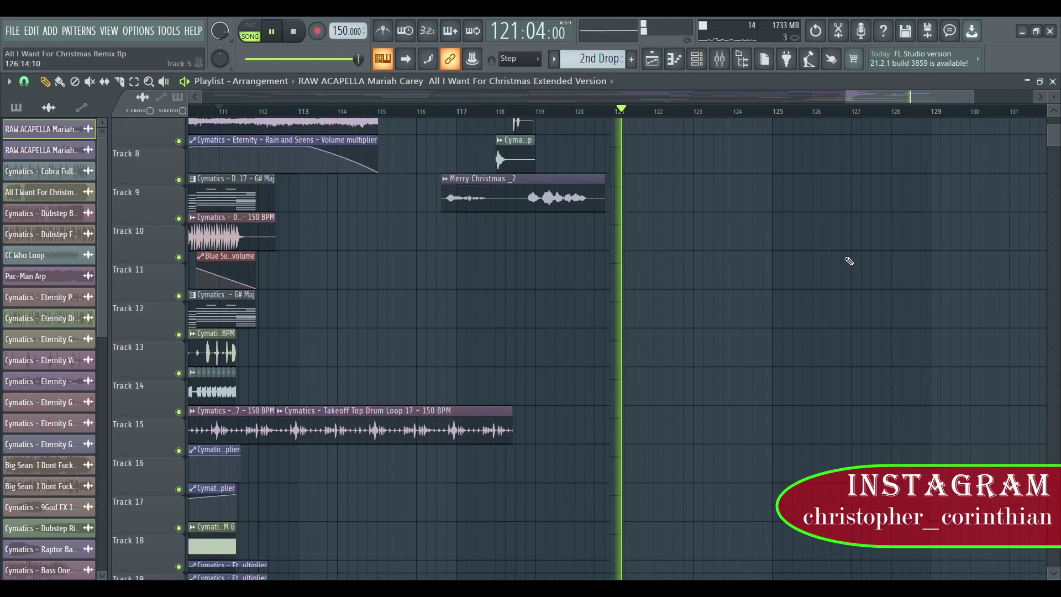
{"action": "scroll", "coordinate": [851, 260], "scroll_direction": "up", "scroll_amount": 5}
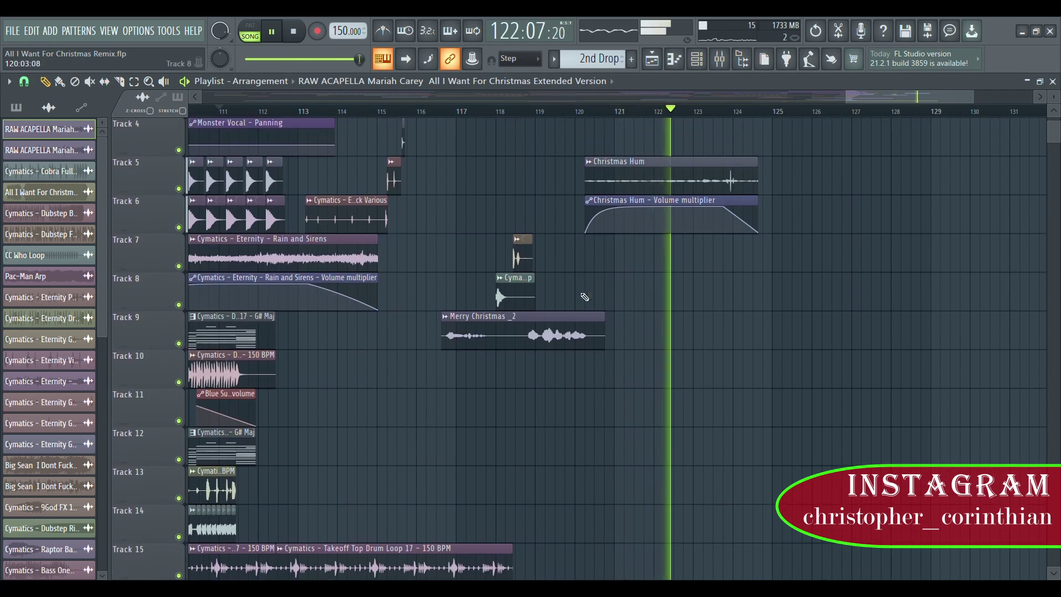
{"action": "scroll", "coordinate": [831, 303], "scroll_direction": "up", "scroll_amount": 3}
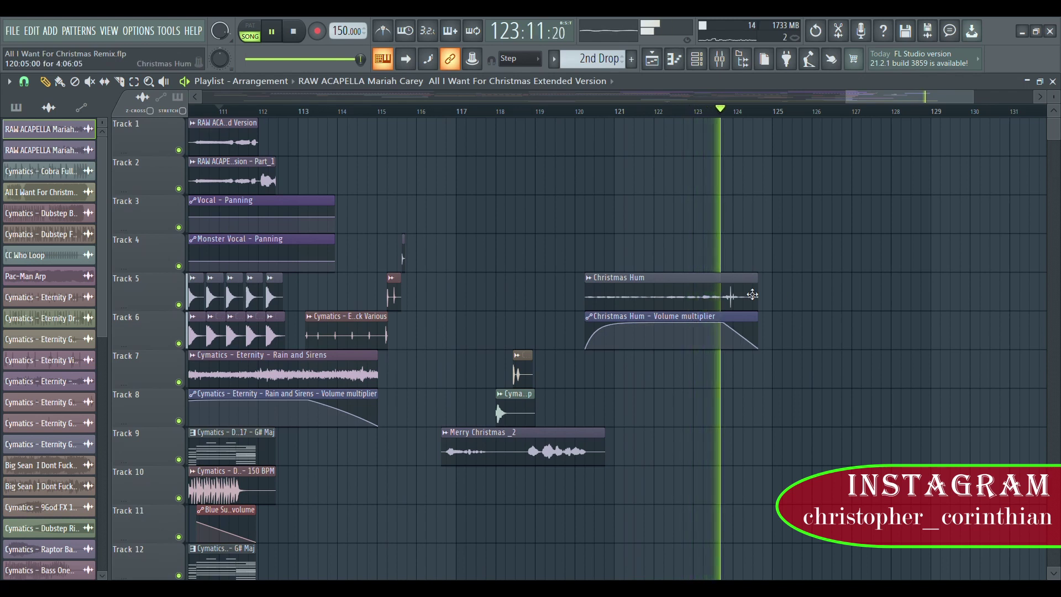
{"action": "key", "text": "space"}
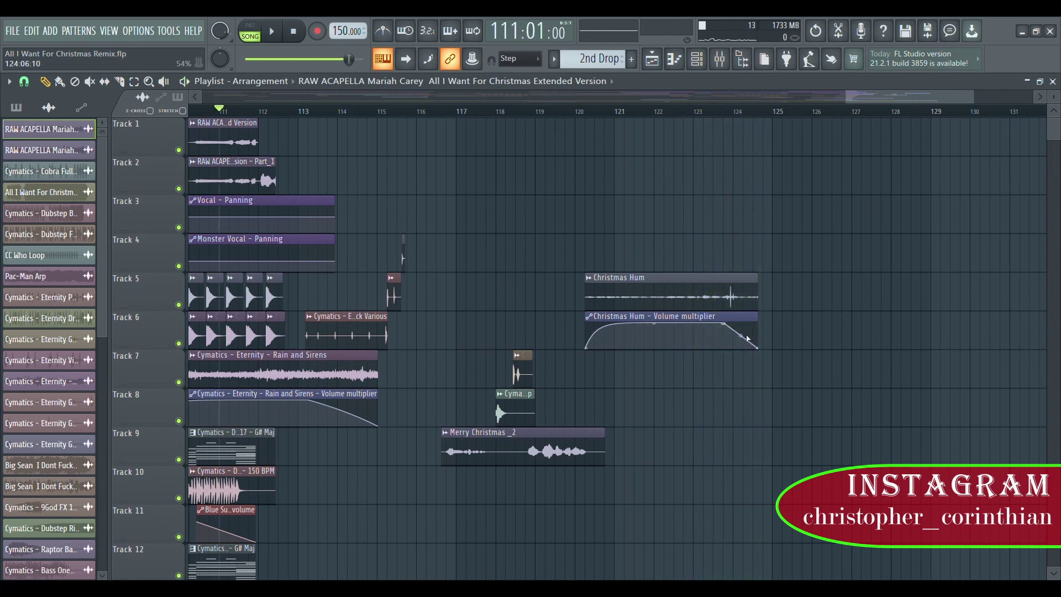
Survey the complete arrangement across all tracks and examine the Drip MIDI 17 and ride and crash clips around bars 12 to 16
{"action": "scroll", "coordinate": [603, 117], "scroll_direction": "down", "scroll_amount": 10}
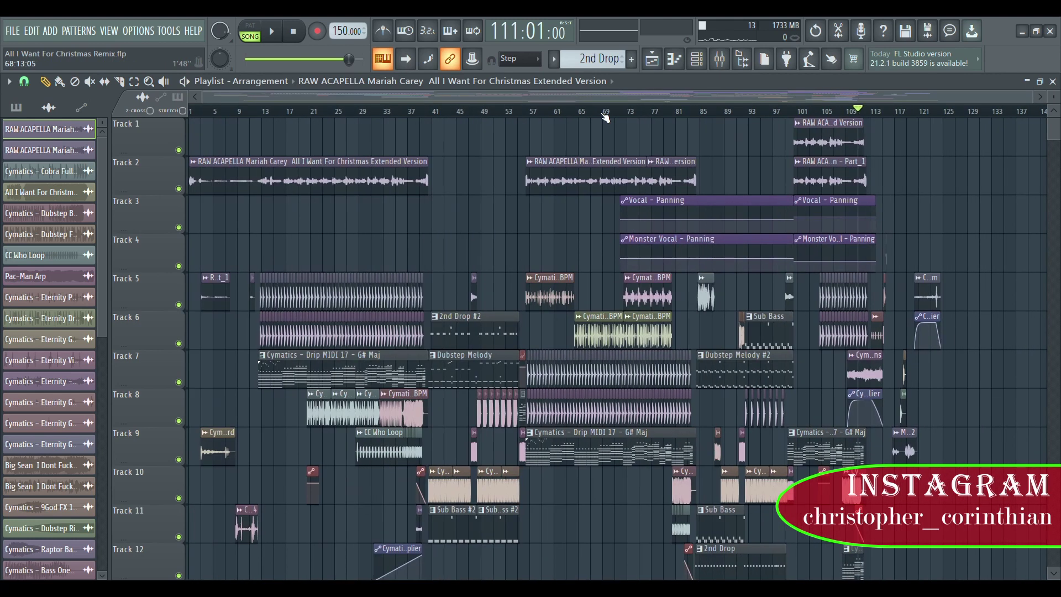
{"action": "scroll", "coordinate": [503, 194], "scroll_direction": "down", "scroll_amount": 5}
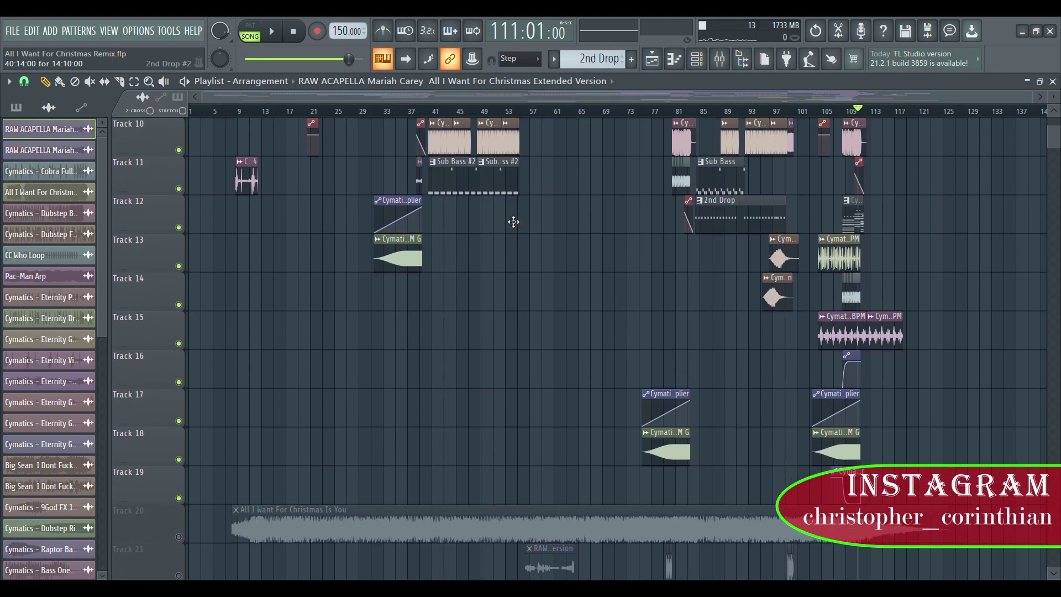
{"action": "scroll", "coordinate": [387, 183], "scroll_direction": "up", "scroll_amount": 5}
{"action": "scroll", "coordinate": [242, 117], "scroll_direction": "up", "scroll_amount": 8}
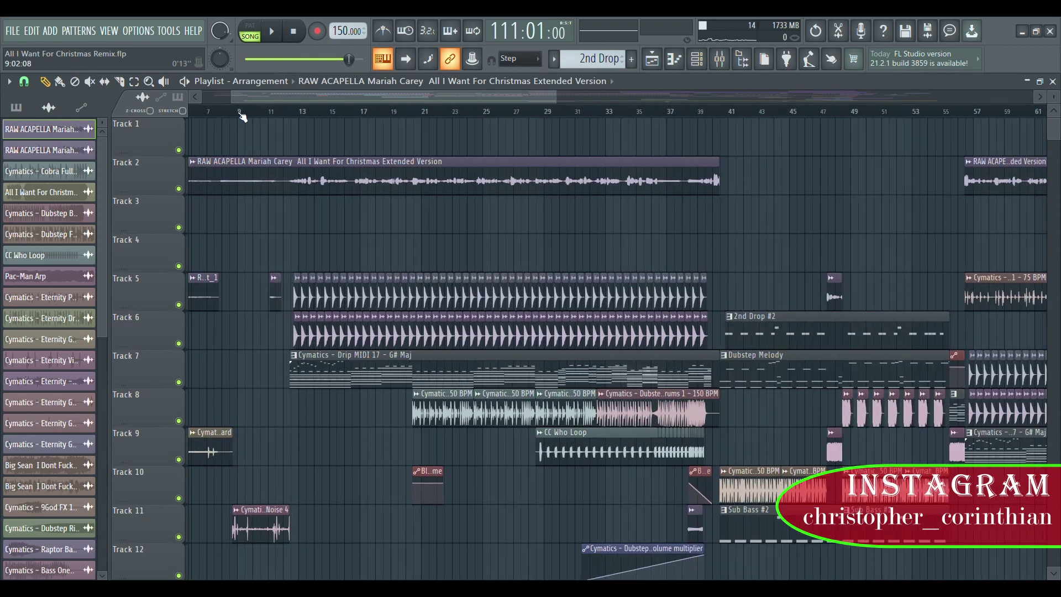
{"action": "scroll", "coordinate": [426, 253], "scroll_direction": "down", "scroll_amount": 4}
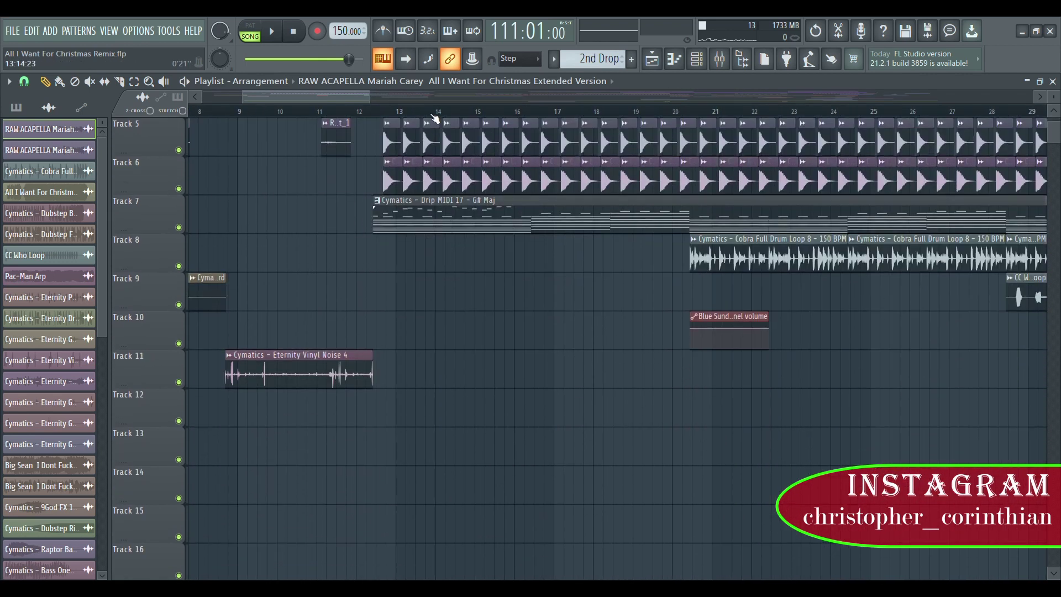
{"action": "scroll", "coordinate": [436, 118], "scroll_direction": "down", "scroll_amount": 10}
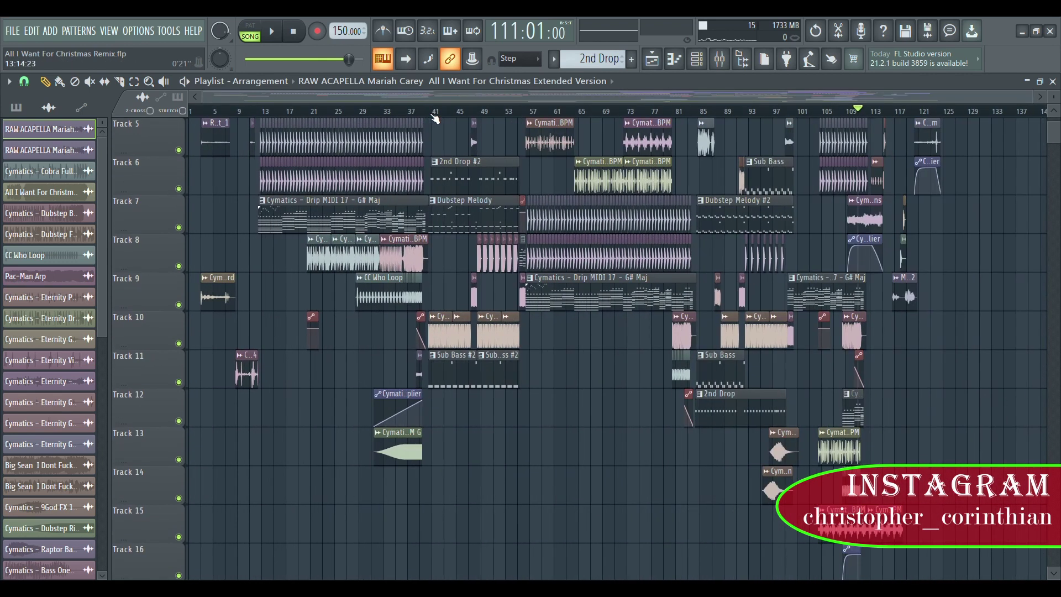
{"action": "scroll", "coordinate": [578, 332], "scroll_direction": "up", "scroll_amount": 4}
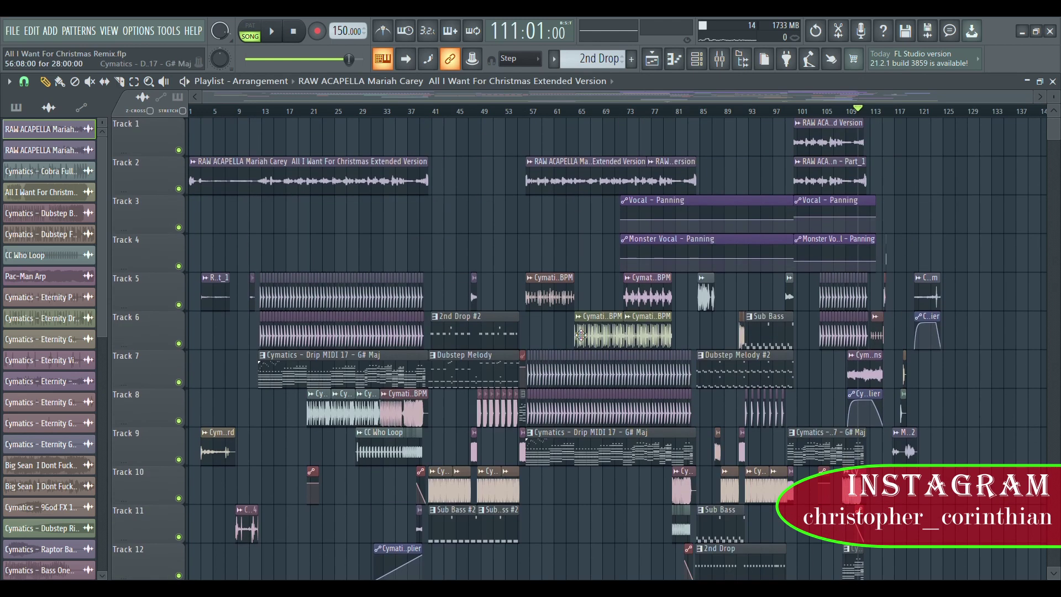
{"action": "scroll", "coordinate": [581, 335], "scroll_direction": "up", "scroll_amount": 10}
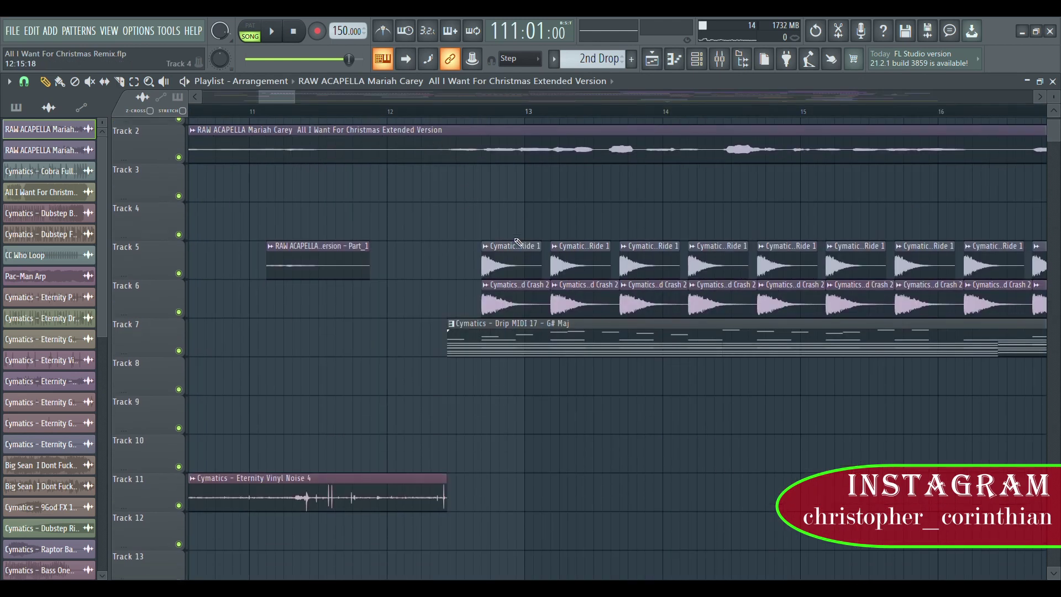
{"action": "scroll", "coordinate": [595, 261], "scroll_direction": "down", "scroll_amount": 3}
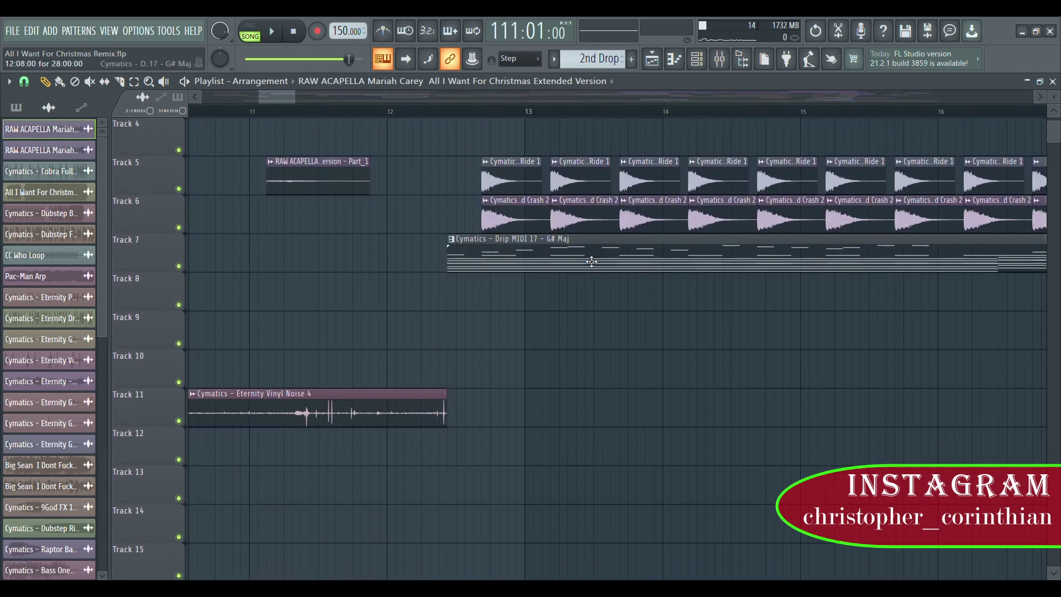
Switch to the Cymatics Drip MIDI 17 pattern in pattern mode and inspect its Sytrus melody instrument from the channel rack
{"action": "left_click", "coordinate": [592, 262]}
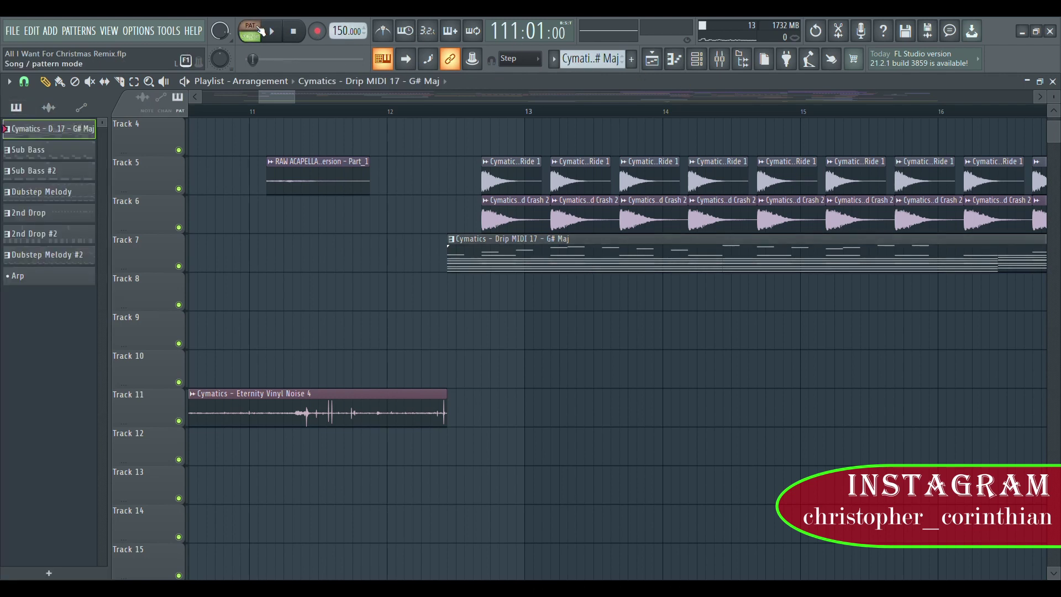
{"action": "left_click", "coordinate": [697, 60]}
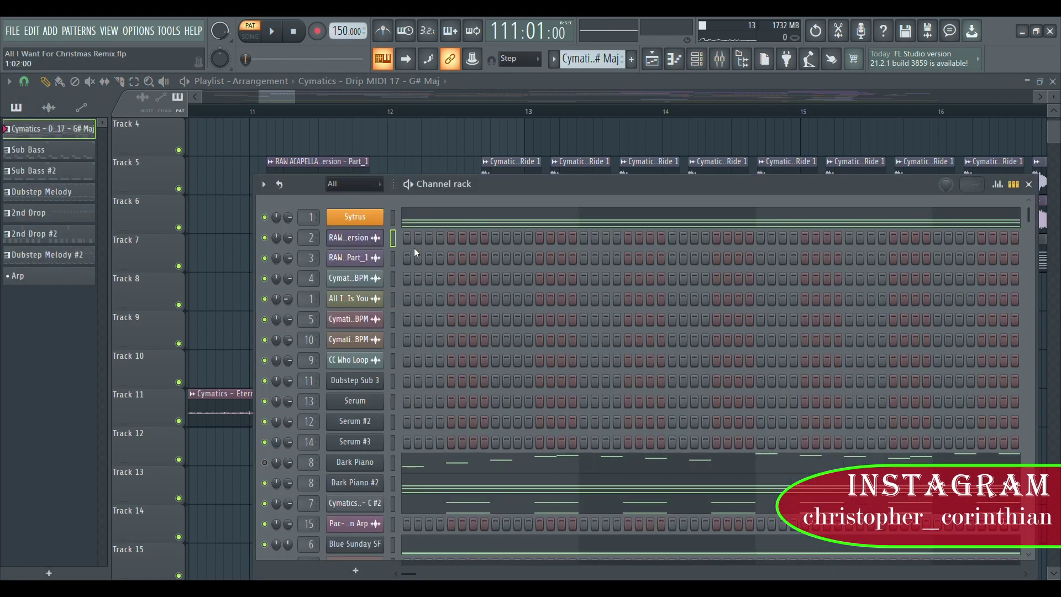
{"action": "left_click", "coordinate": [378, 221]}
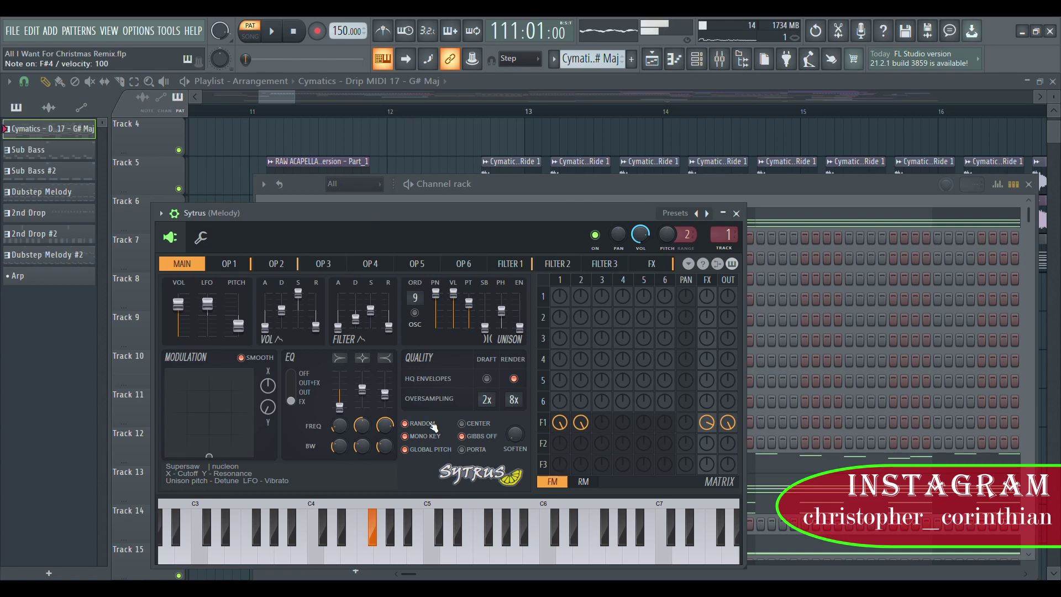
{"action": "left_click", "coordinate": [911, 188]}
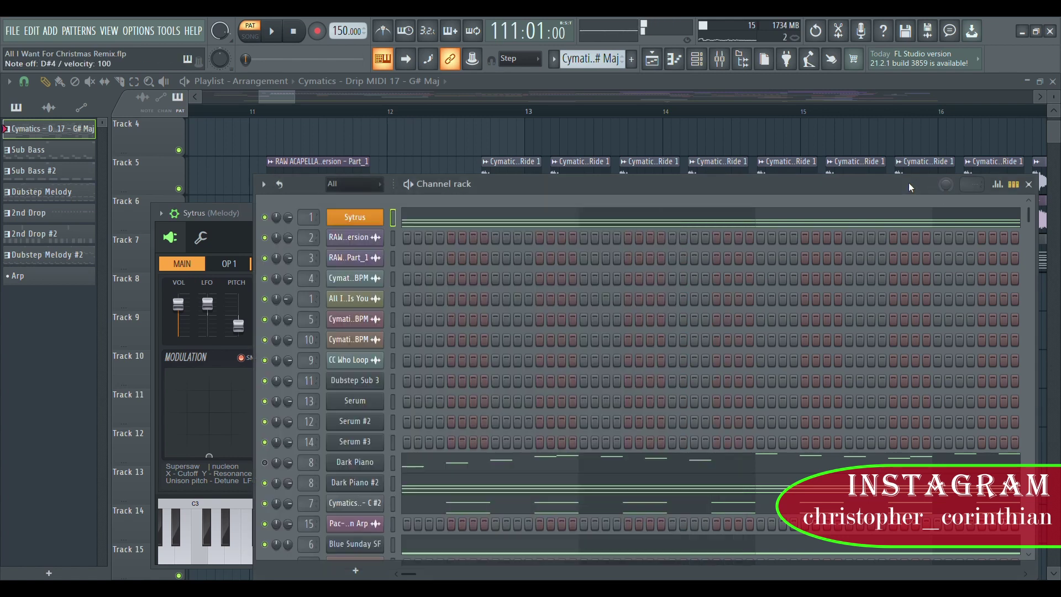
Inspect the Dark Piano #2 FL Keys instrument and the Euphoria Wet One Shot 1 sampler settings used in the pattern
{"action": "scroll", "coordinate": [574, 322], "scroll_direction": "down", "scroll_amount": 3}
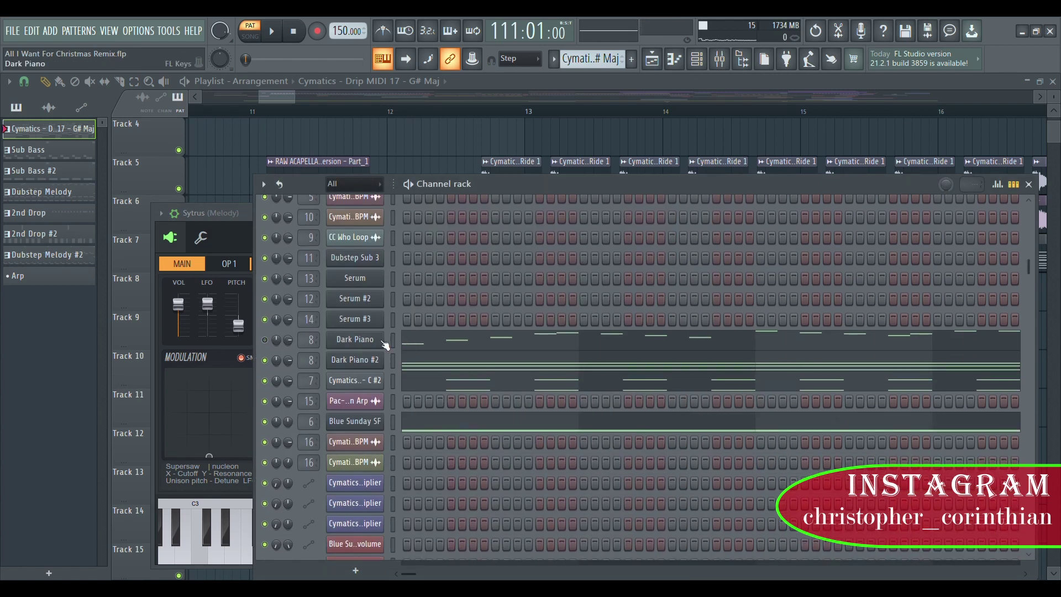
{"action": "left_click", "coordinate": [377, 367]}
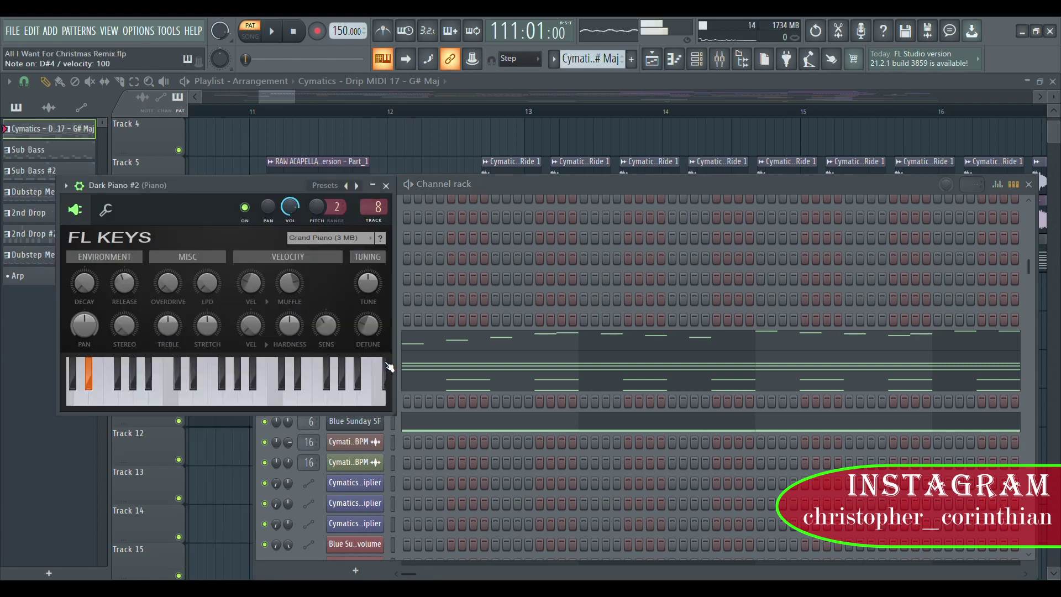
{"action": "left_click", "coordinate": [570, 294]}
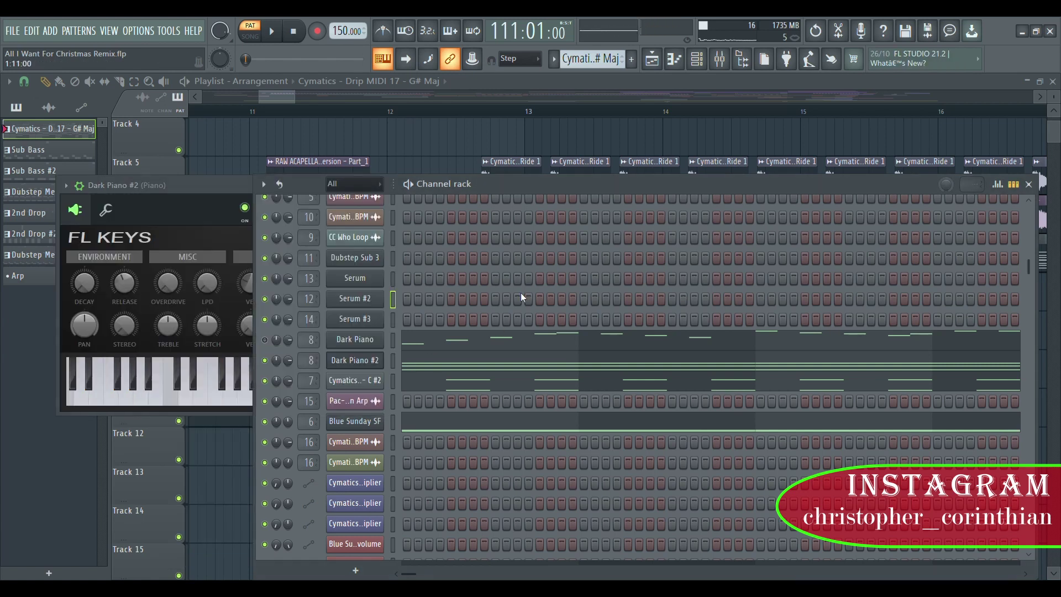
{"action": "left_click", "coordinate": [376, 382]}
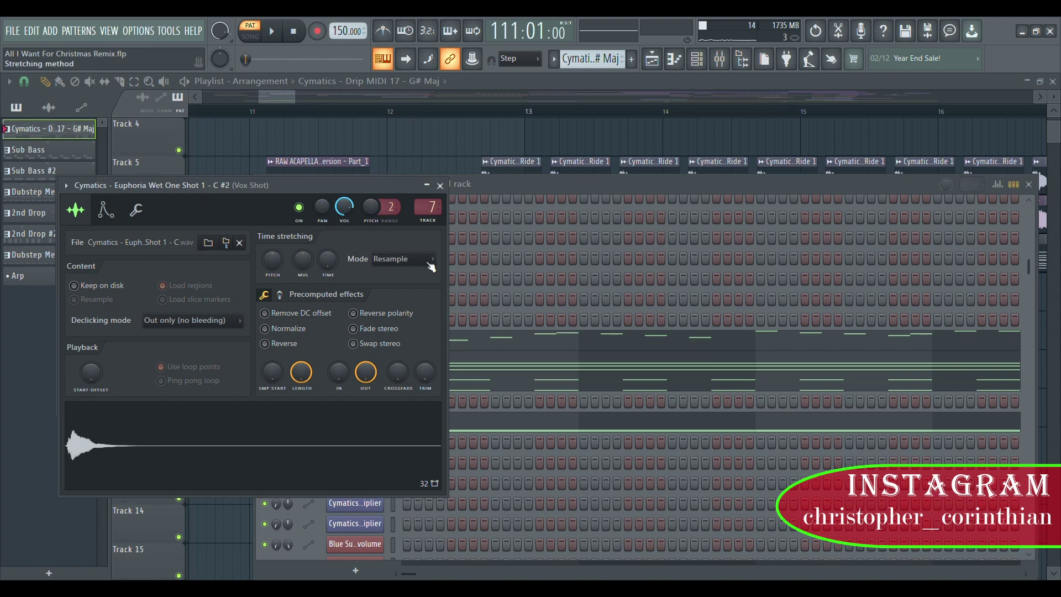
{"action": "left_click", "coordinate": [507, 238]}
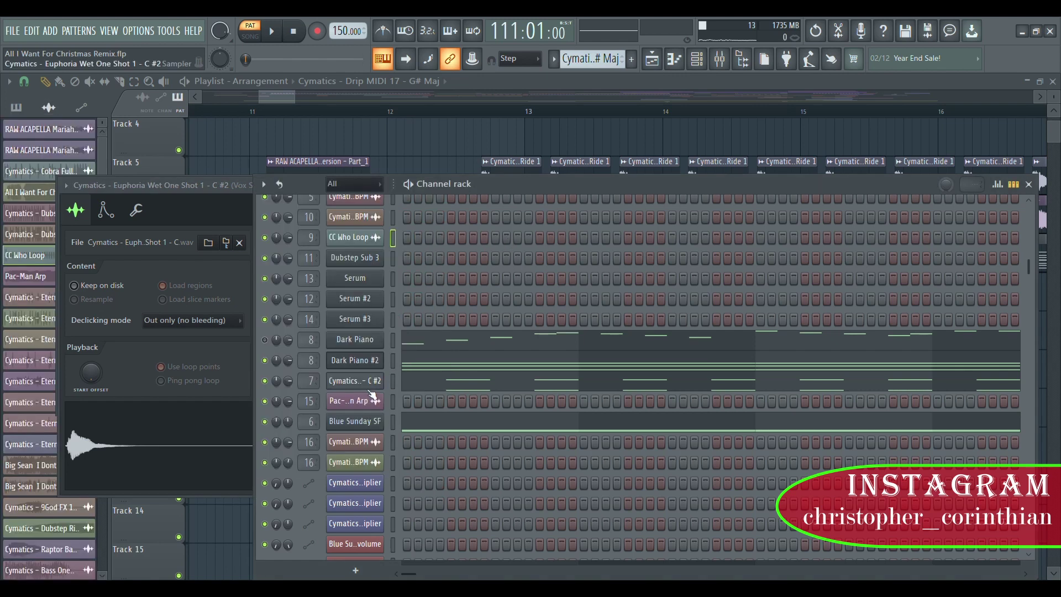
Inspect the Blue Sunday SF bass synth and look through the remaining channels in the channel rack
{"action": "left_click", "coordinate": [374, 423]}
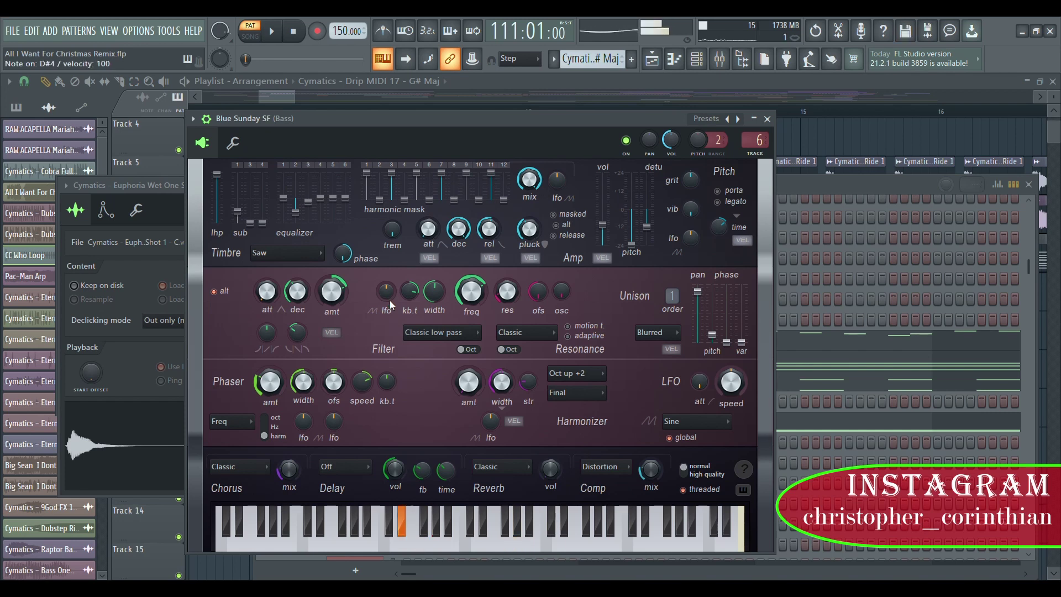
{"action": "left_click", "coordinate": [811, 189]}
{"action": "scroll", "coordinate": [592, 321], "scroll_direction": "down", "scroll_amount": 5}
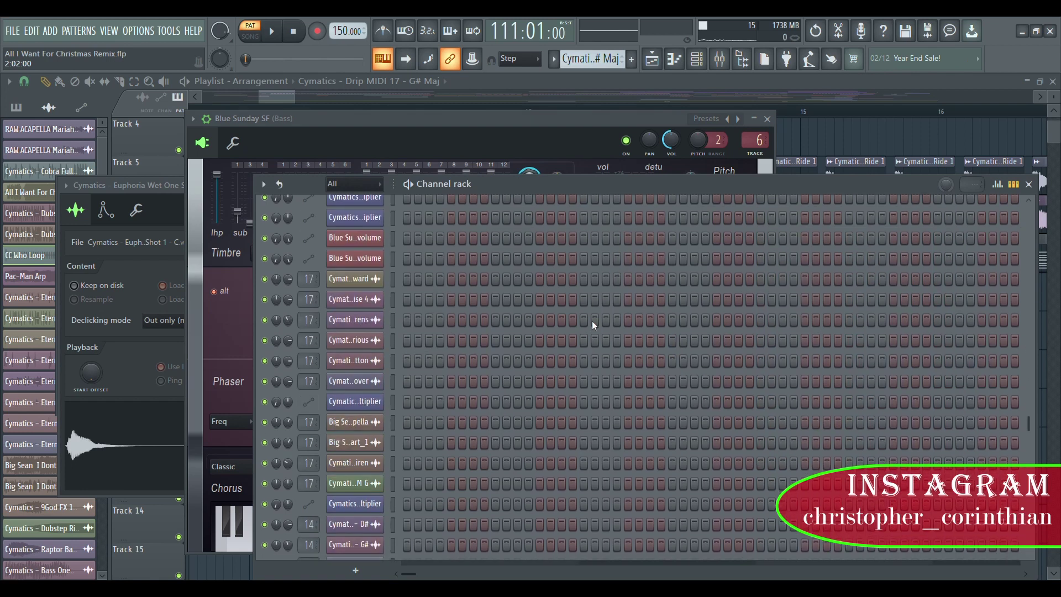
{"action": "scroll", "coordinate": [591, 326], "scroll_direction": "down", "scroll_amount": 6}
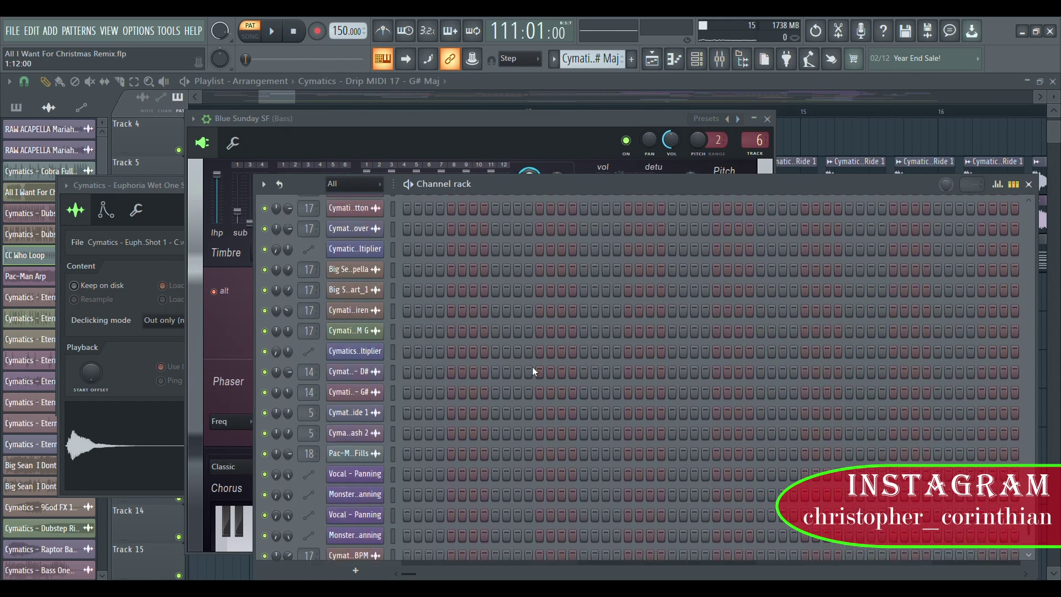
Play the Drip MIDI 17 pattern and examine the Dark Piano #2 chord notes across its full length in the piano roll
{"action": "scroll", "coordinate": [497, 332], "scroll_direction": "up", "scroll_amount": 12}
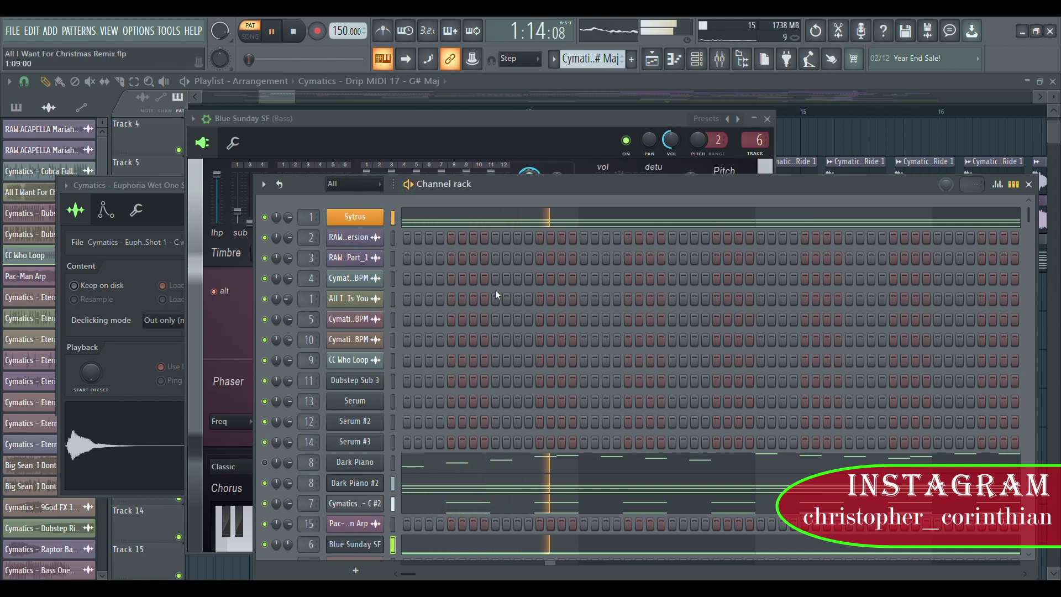
{"action": "double_click", "coordinate": [476, 485]}
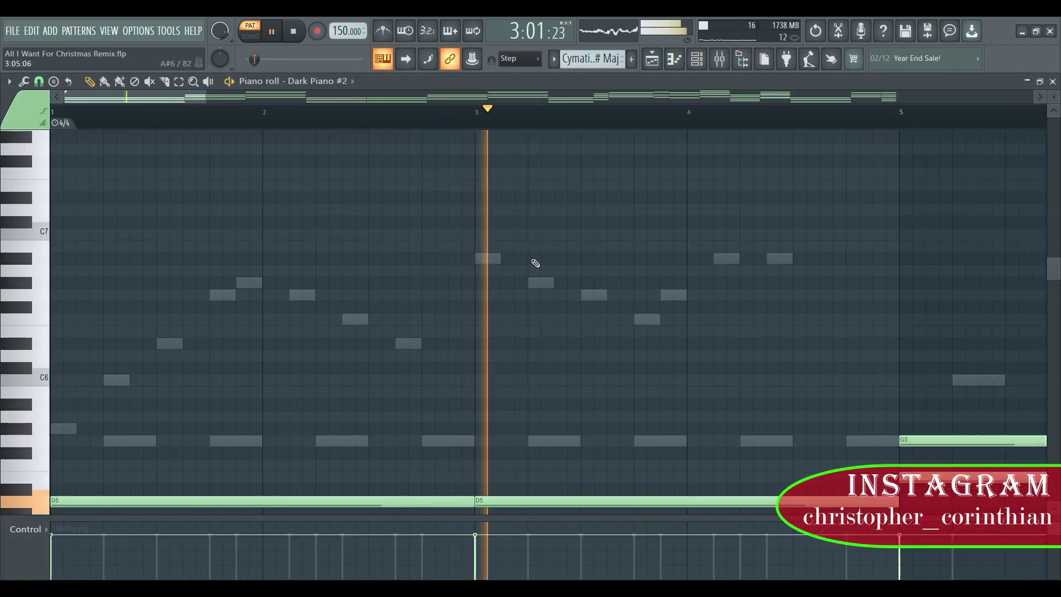
{"action": "scroll", "coordinate": [559, 131], "scroll_direction": "down", "scroll_amount": 8}
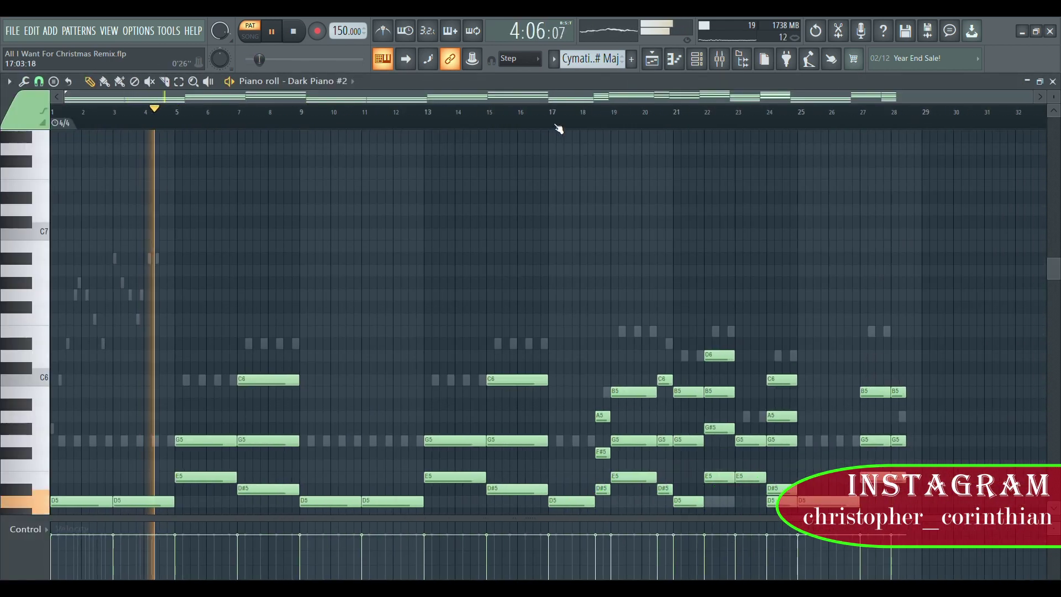
{"action": "scroll", "coordinate": [685, 215], "scroll_direction": "down", "scroll_amount": 6}
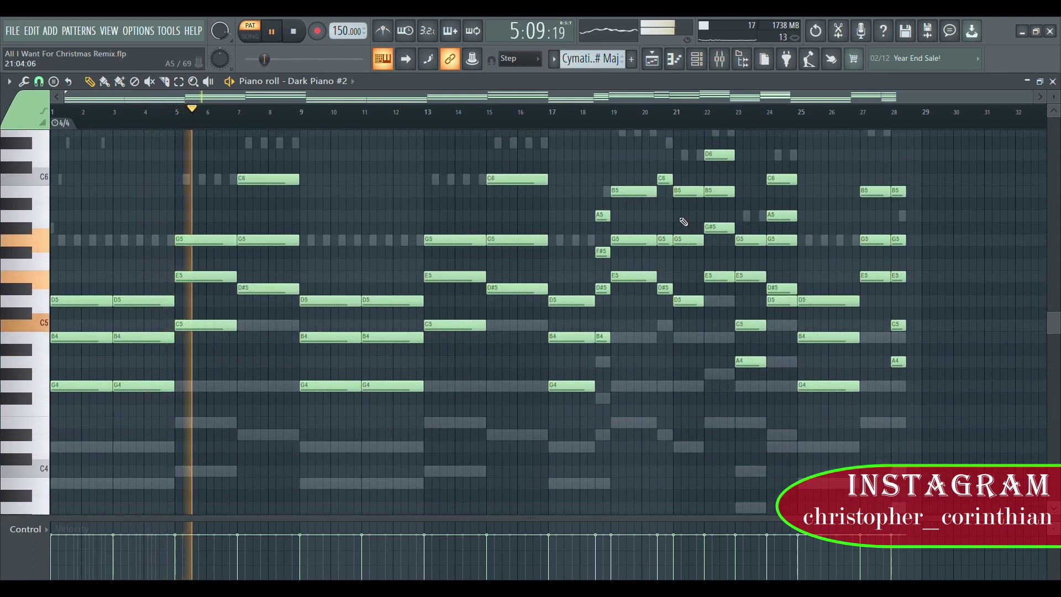
{"action": "scroll", "coordinate": [684, 222], "scroll_direction": "up", "scroll_amount": 2}
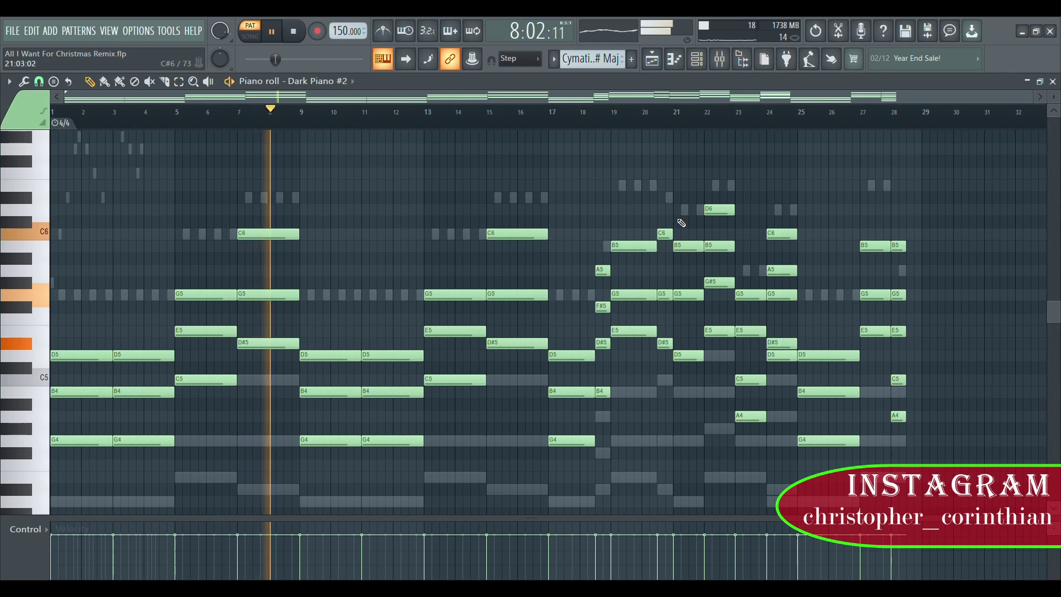
{"action": "scroll", "coordinate": [647, 237], "scroll_direction": "down", "scroll_amount": 2}
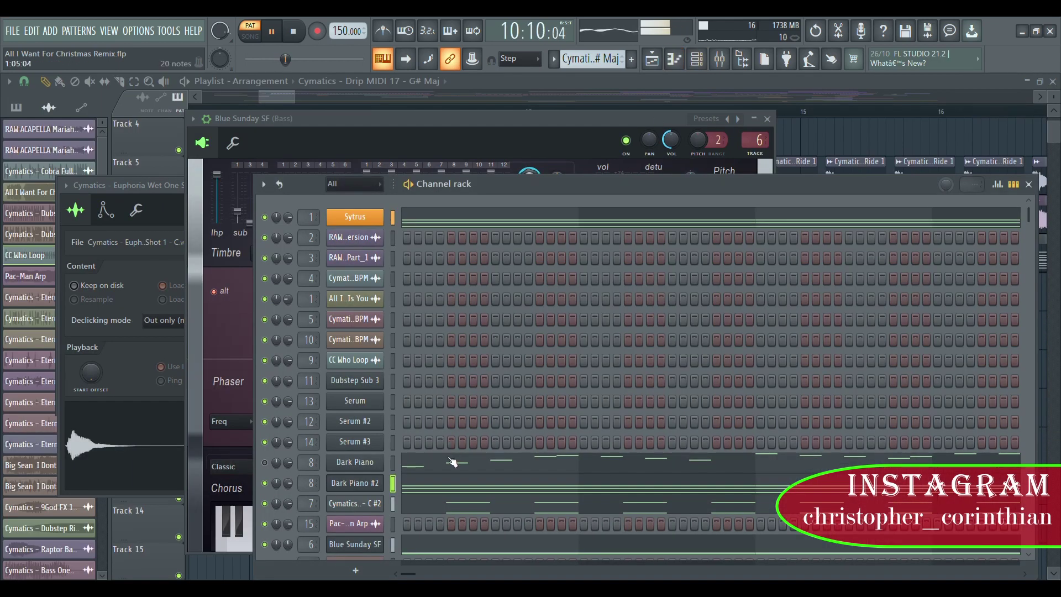
Examine the repeating octave notes of the Euphoria Wet One Shot 1 channel in the piano roll during playback
{"action": "scroll", "coordinate": [453, 469], "scroll_direction": "down", "scroll_amount": 2}
{"action": "left_click", "coordinate": [441, 384]}
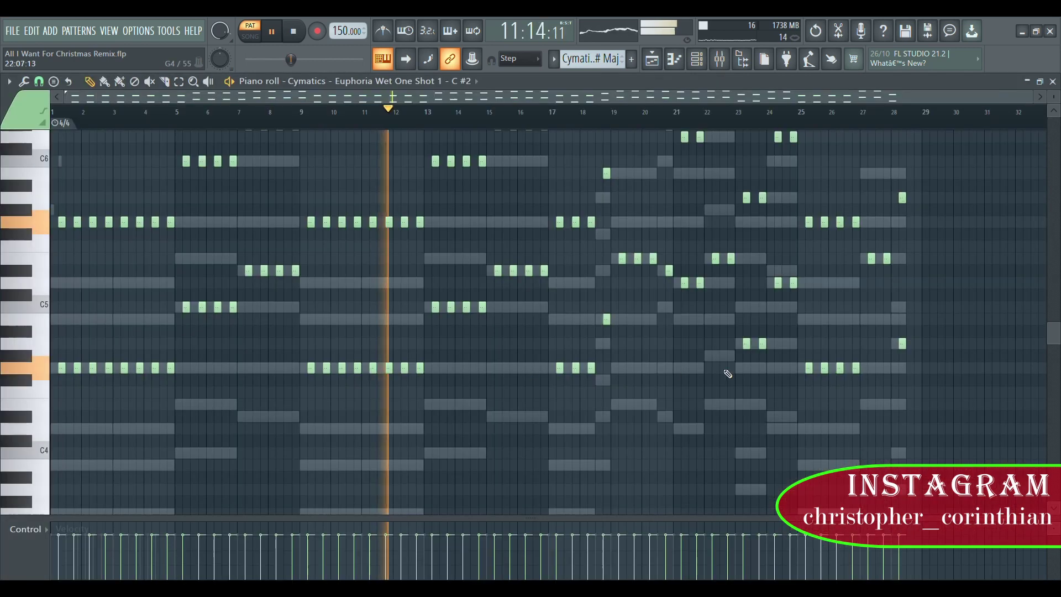
{"action": "scroll", "coordinate": [492, 127], "scroll_direction": "up", "scroll_amount": 6}
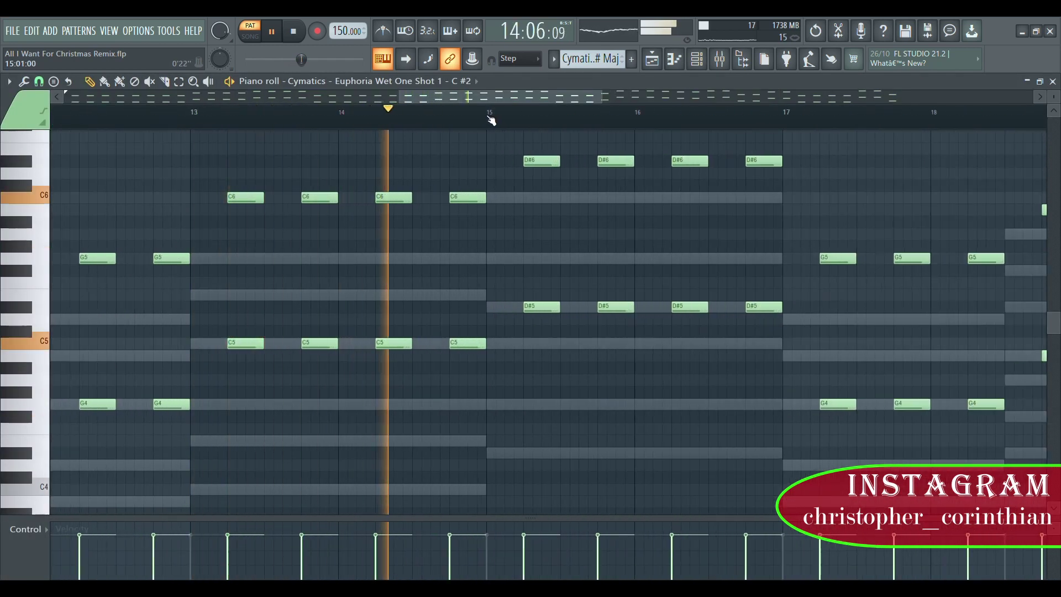
{"action": "scroll", "coordinate": [492, 121], "scroll_direction": "down", "scroll_amount": 6}
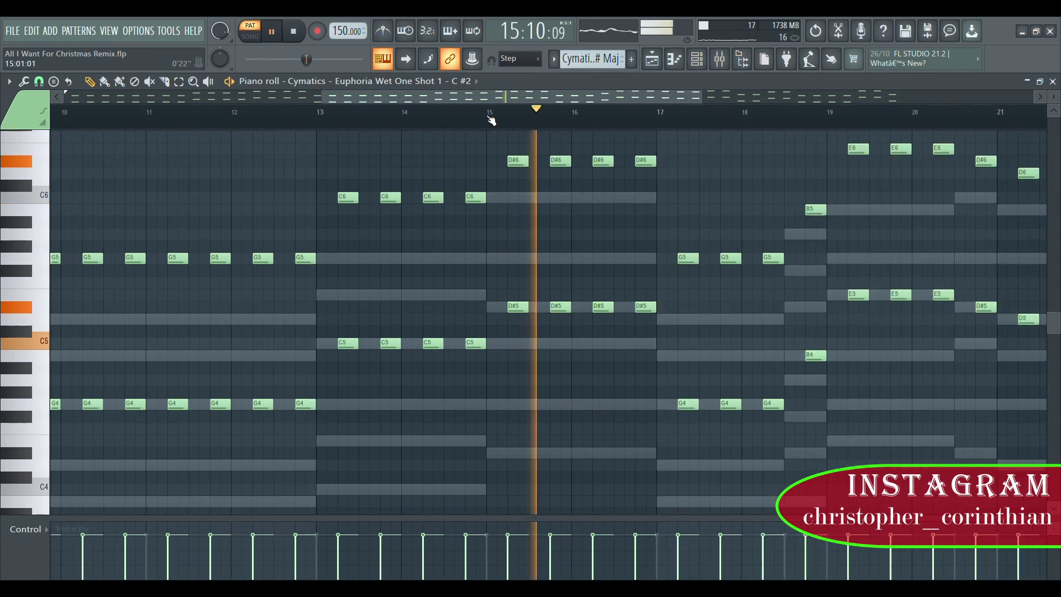
{"action": "scroll", "coordinate": [951, 348], "scroll_direction": "up", "scroll_amount": 5}
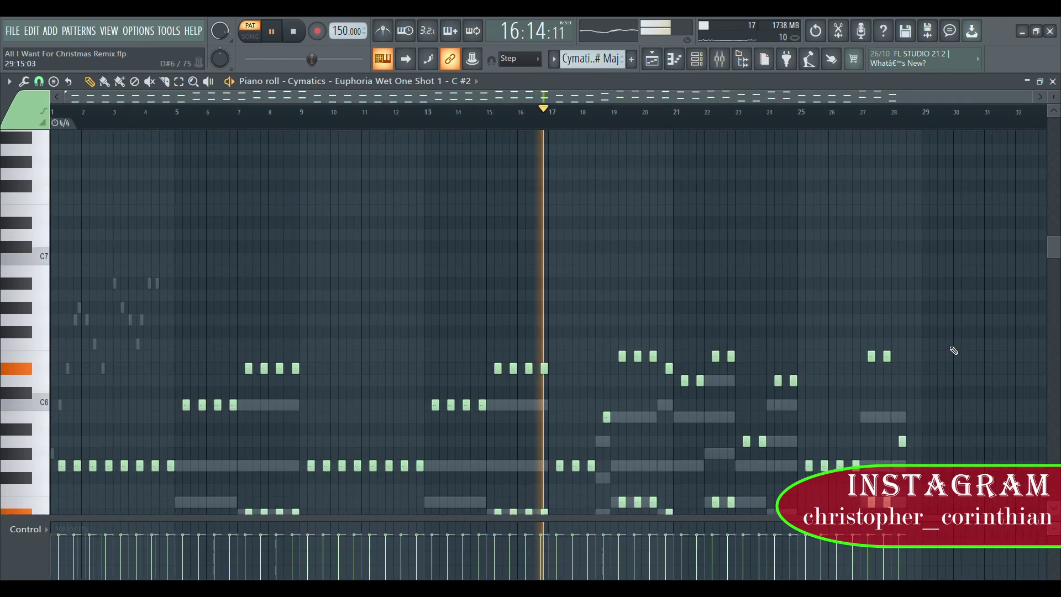
{"action": "scroll", "coordinate": [949, 347], "scroll_direction": "down", "scroll_amount": 3}
{"action": "scroll", "coordinate": [950, 346], "scroll_direction": "down", "scroll_amount": 3}
Examine the Blue Sunday SF bass line in the piano roll while the pattern plays
{"action": "left_click", "coordinate": [698, 59]}
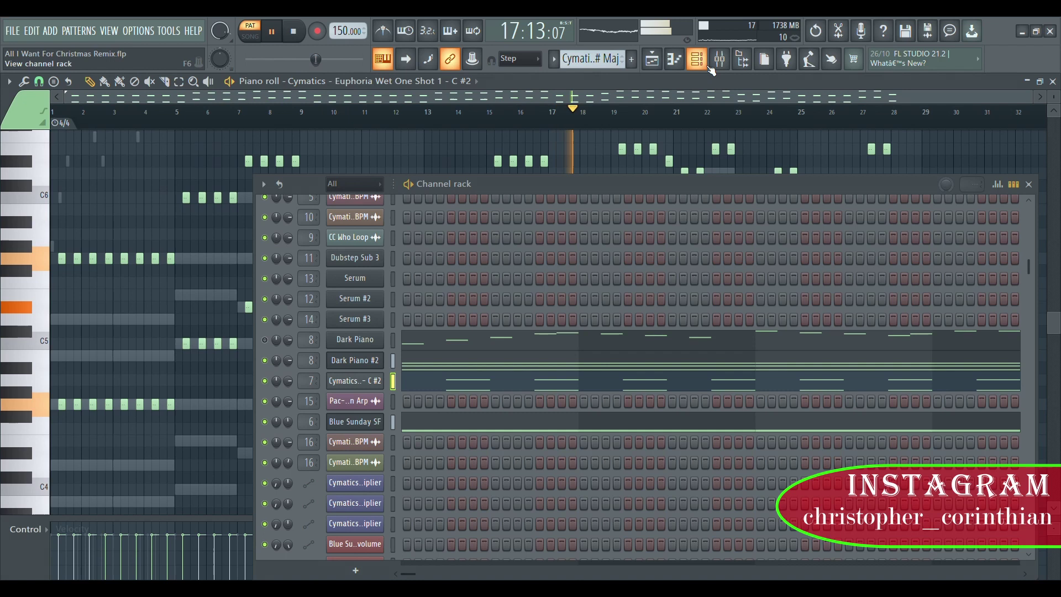
{"action": "left_click", "coordinate": [545, 415]}
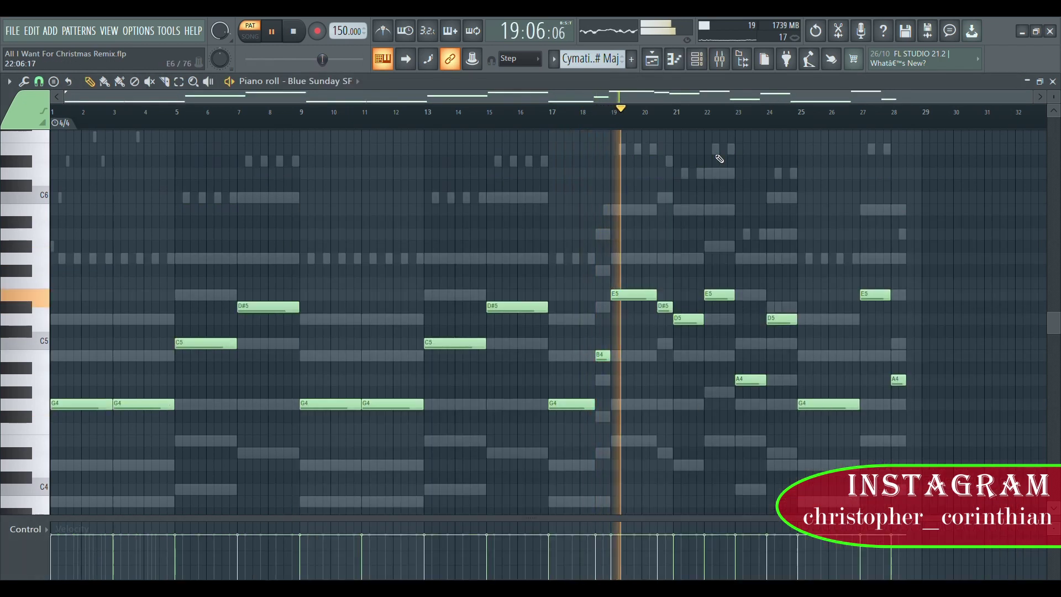
{"action": "scroll", "coordinate": [712, 123], "scroll_direction": "up", "scroll_amount": 3}
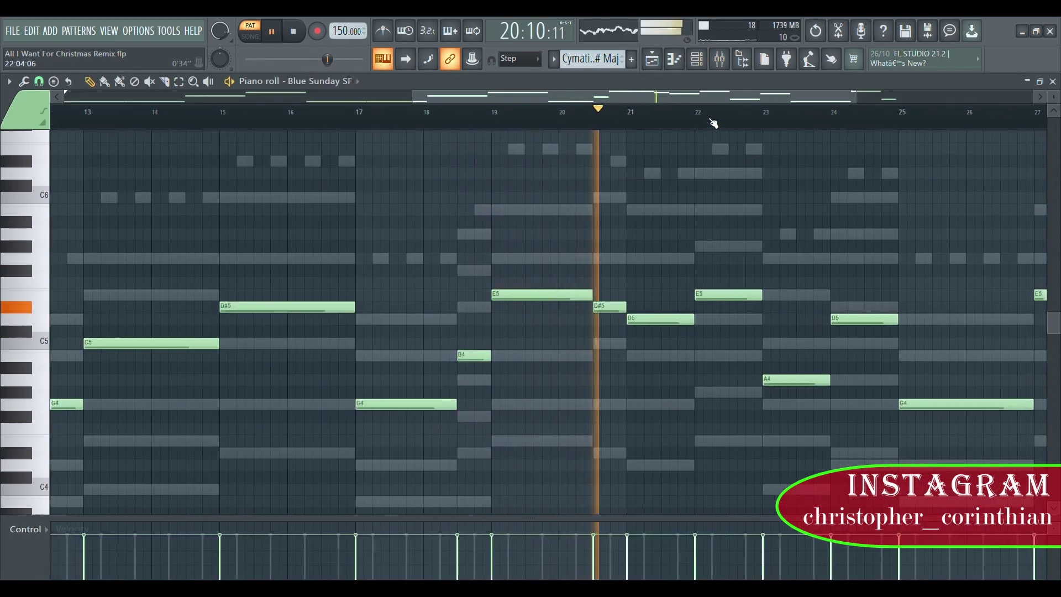
{"action": "scroll", "coordinate": [712, 124], "scroll_direction": "down", "scroll_amount": 3}
Examine the Sytrus melody chords in the piano roll, especially around bars 20 to 28, and stop playback
{"action": "left_click", "coordinate": [697, 59]}
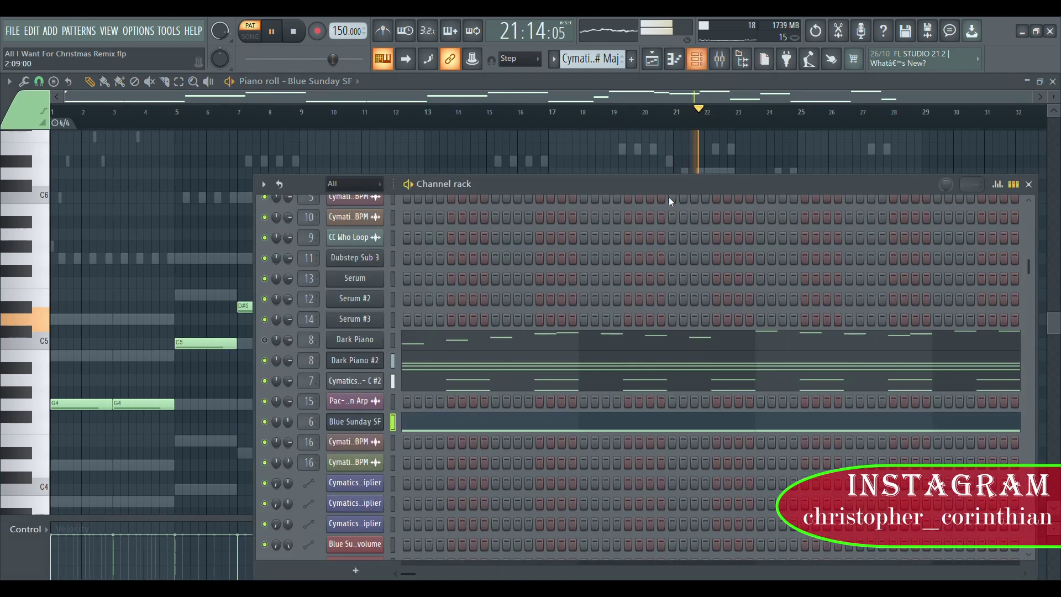
{"action": "scroll", "coordinate": [658, 255], "scroll_direction": "up", "scroll_amount": 5}
{"action": "left_click", "coordinate": [647, 314]}
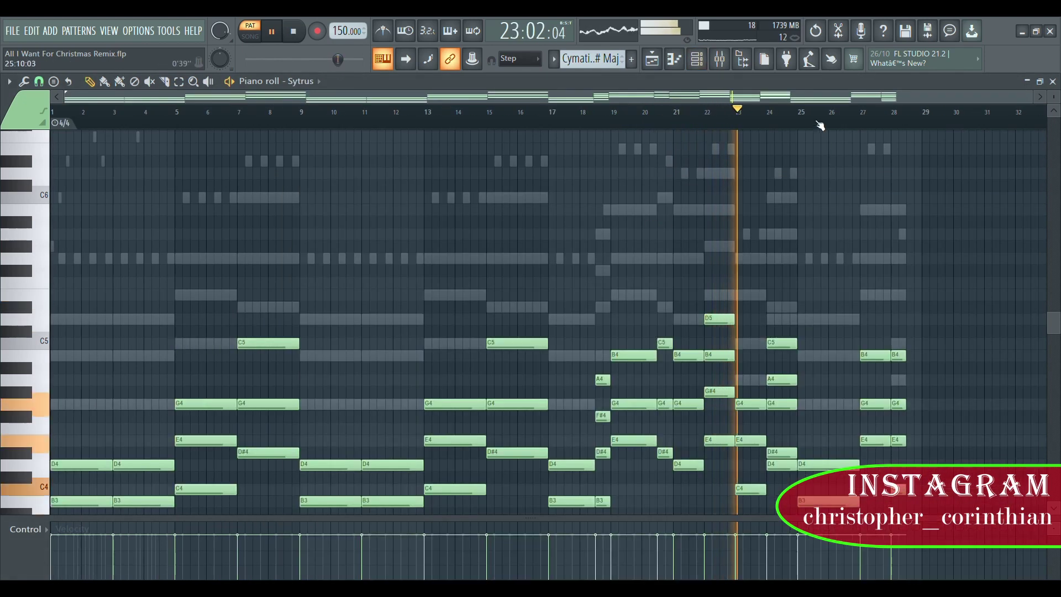
{"action": "scroll", "coordinate": [820, 126], "scroll_direction": "up", "scroll_amount": 5}
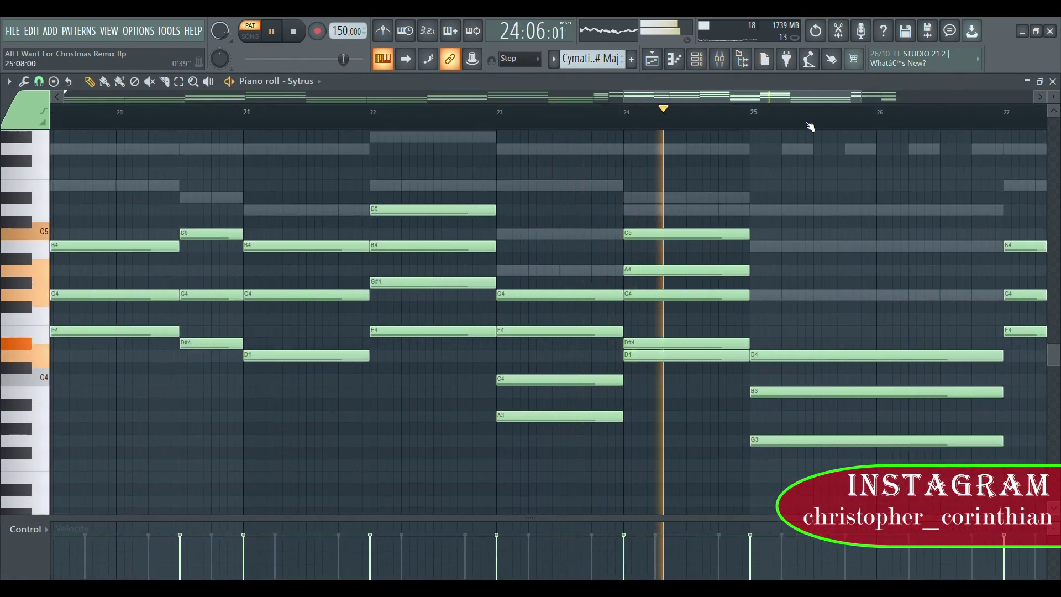
{"action": "scroll", "coordinate": [808, 125], "scroll_direction": "down", "scroll_amount": 3}
{"action": "key", "text": "space"}
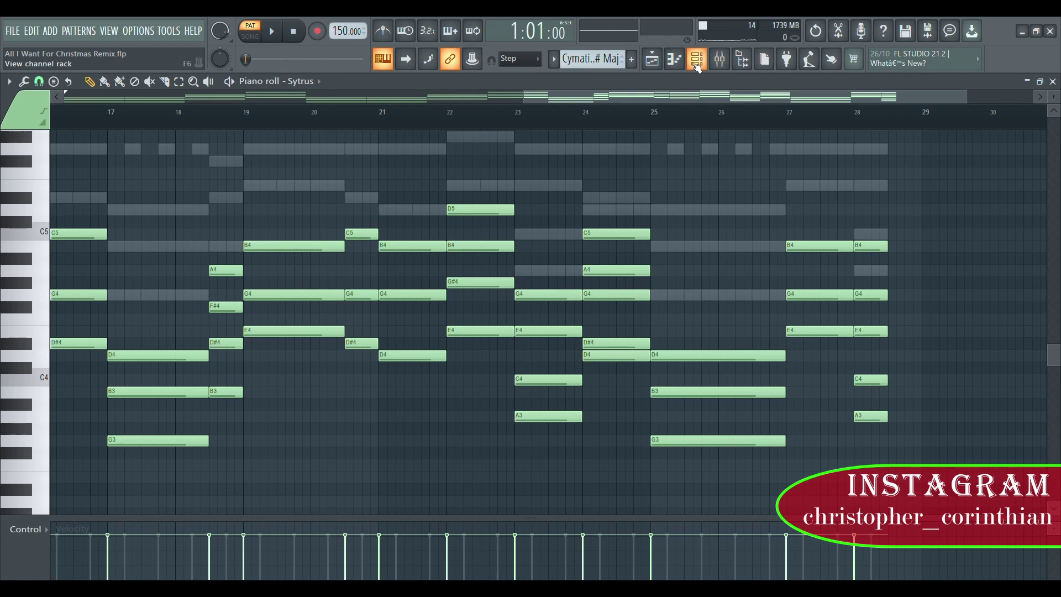
Return to the playlist and review the whole arrangement, from the acapella on the first tracks down to Track 18
{"action": "left_click", "coordinate": [653, 62]}
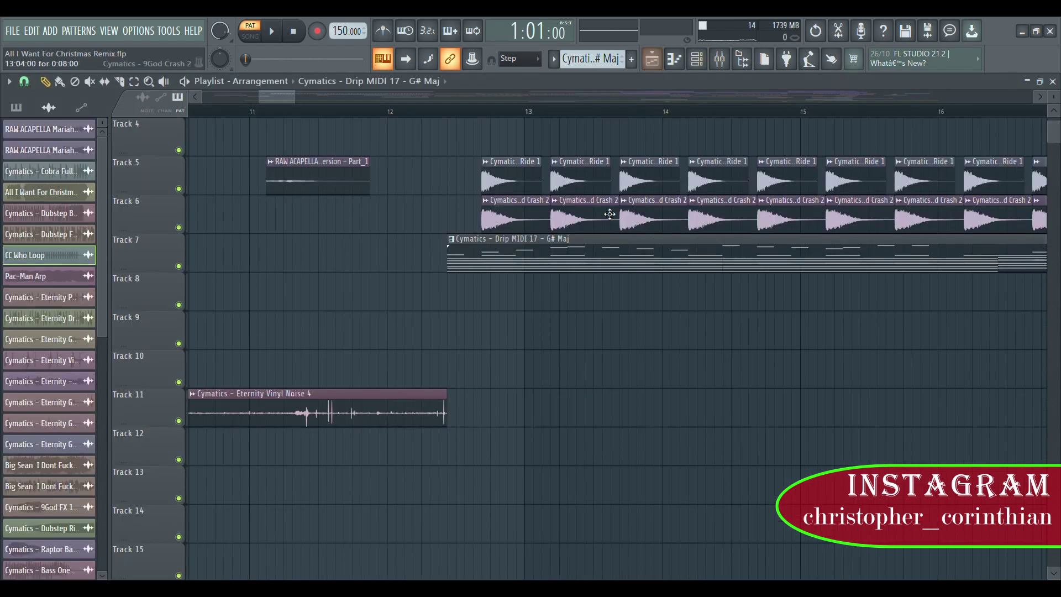
{"action": "scroll", "coordinate": [541, 117], "scroll_direction": "down", "scroll_amount": 8}
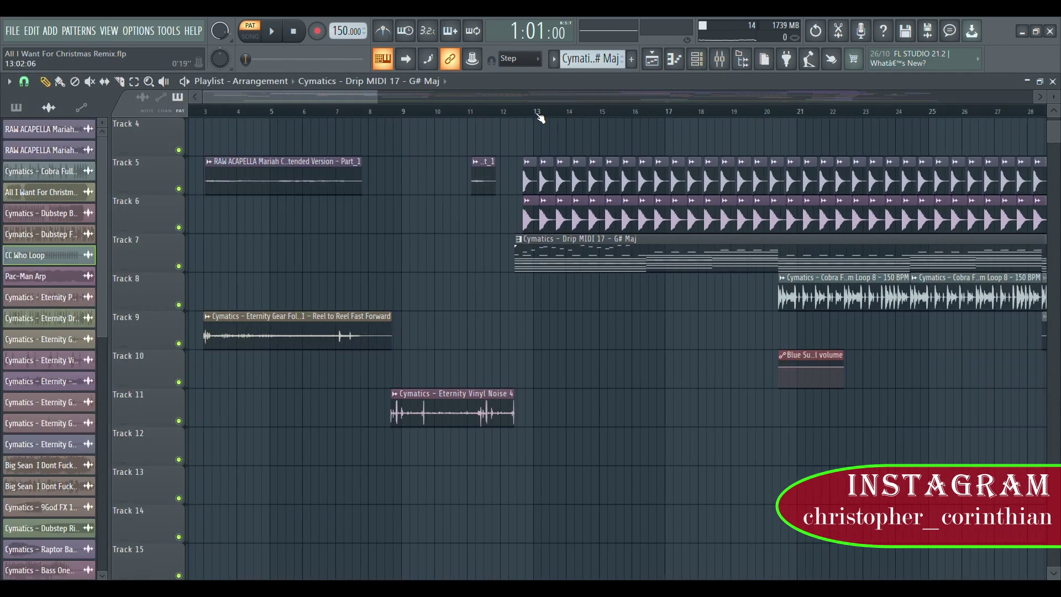
{"action": "scroll", "coordinate": [541, 118], "scroll_direction": "down", "scroll_amount": 3}
{"action": "scroll", "coordinate": [541, 118], "scroll_direction": "down", "scroll_amount": 5}
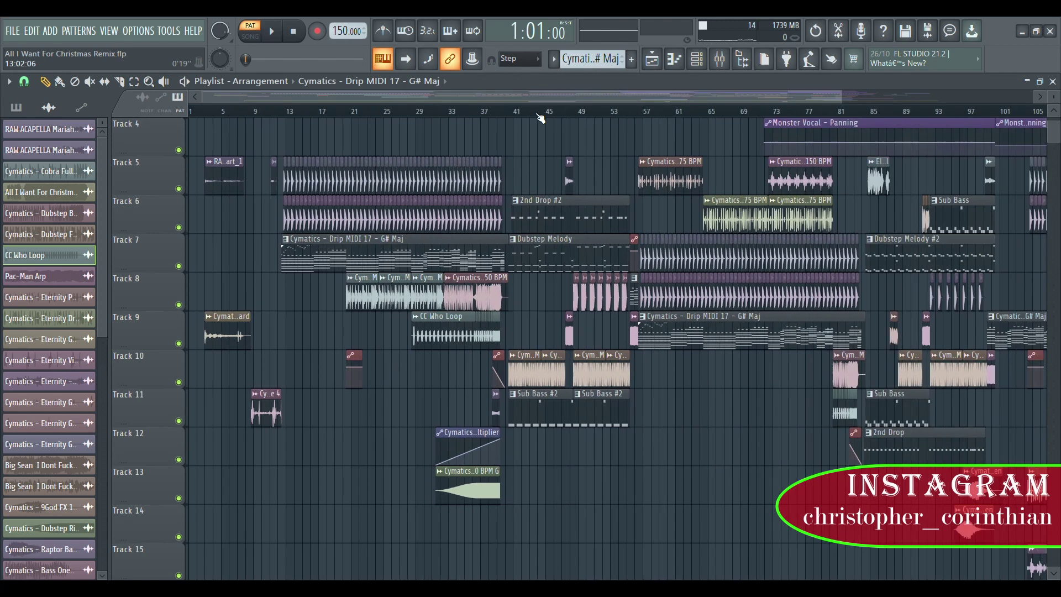
{"action": "scroll", "coordinate": [709, 195], "scroll_direction": "up", "scroll_amount": 3}
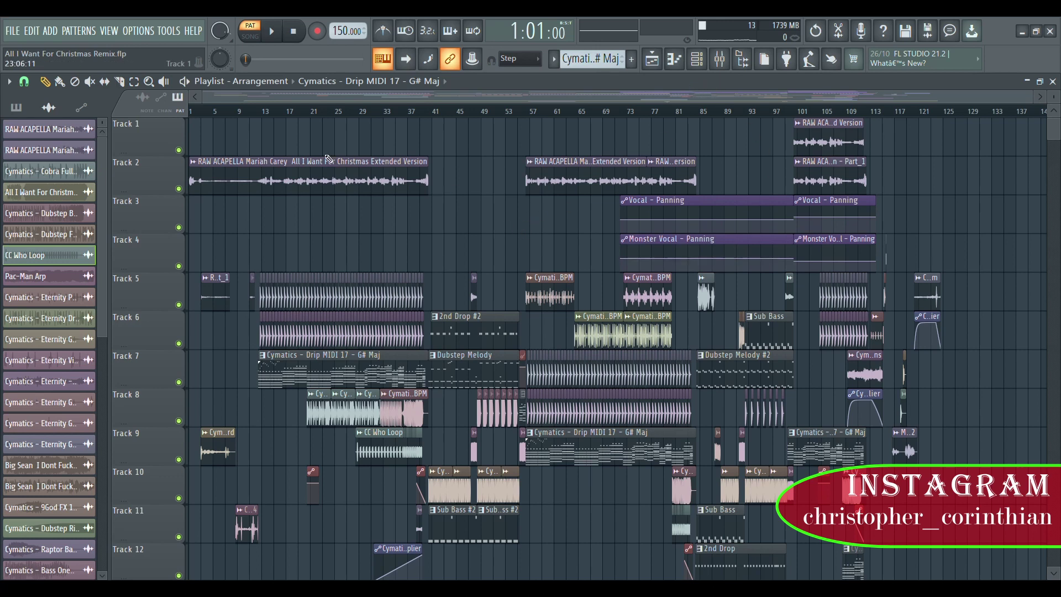
{"action": "scroll", "coordinate": [471, 293], "scroll_direction": "down", "scroll_amount": 6}
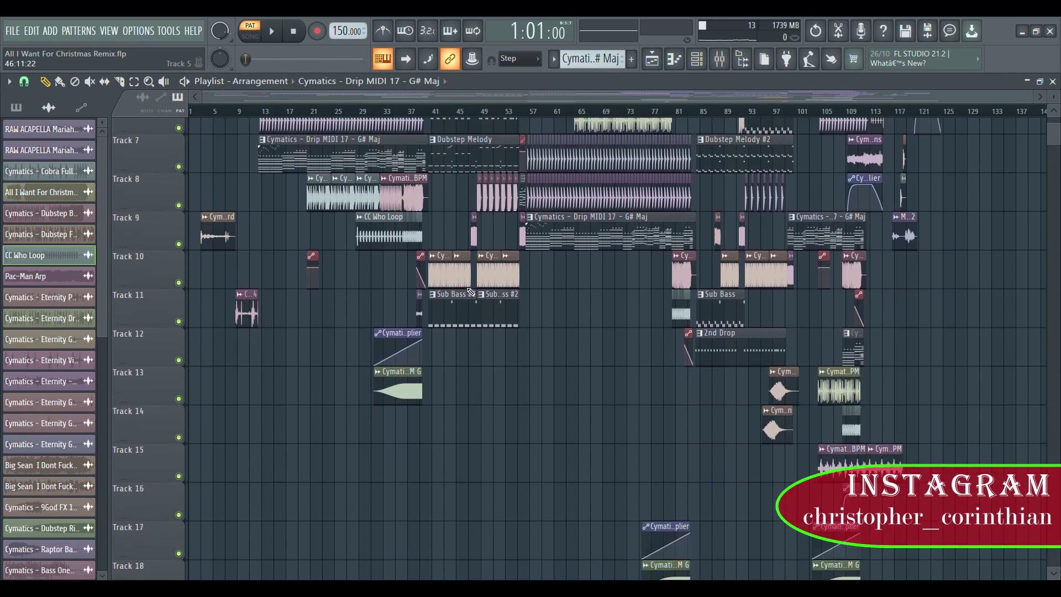
{"action": "scroll", "coordinate": [580, 431], "scroll_direction": "up", "scroll_amount": 6}
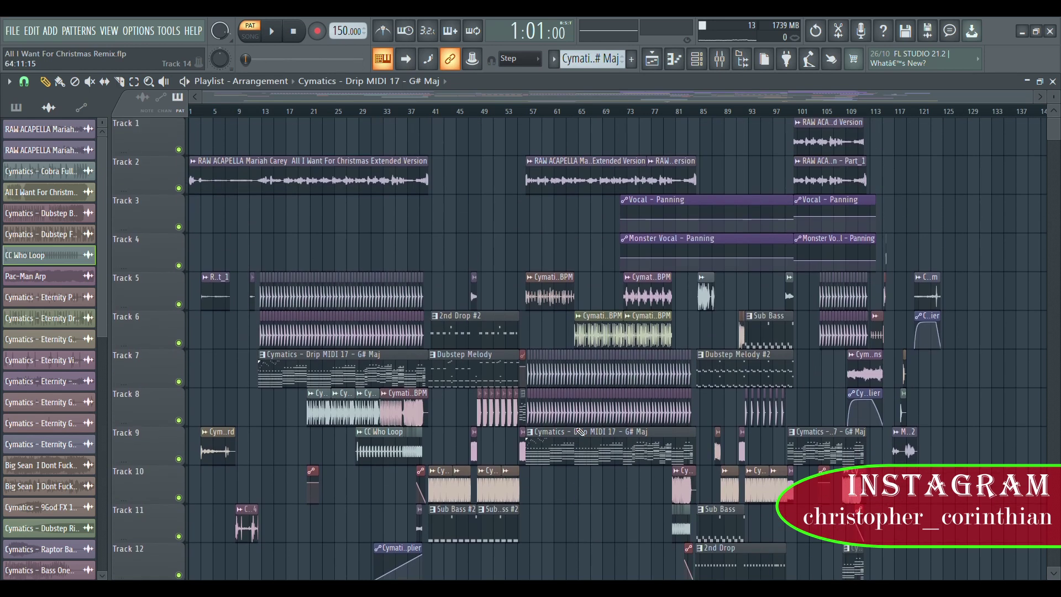
Play the song from around bar 40 in the playlist, stop it, and select the Dubstep Melody pattern on Track 7
{"action": "scroll", "coordinate": [497, 277], "scroll_direction": "up", "scroll_amount": 4}
{"action": "scroll", "coordinate": [423, 119], "scroll_direction": "up", "scroll_amount": 3}
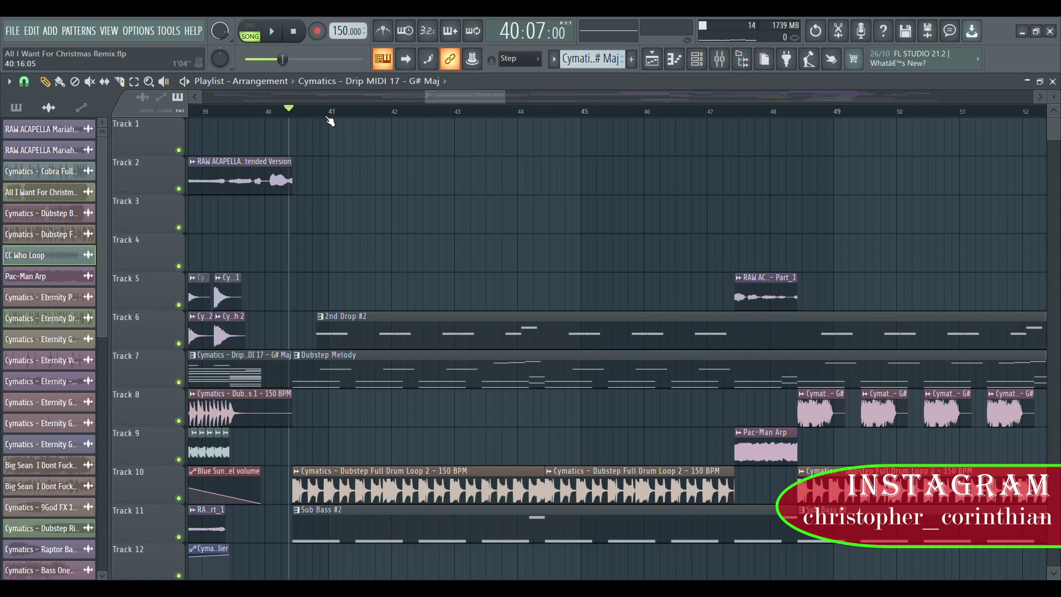
{"action": "key", "text": "space"}
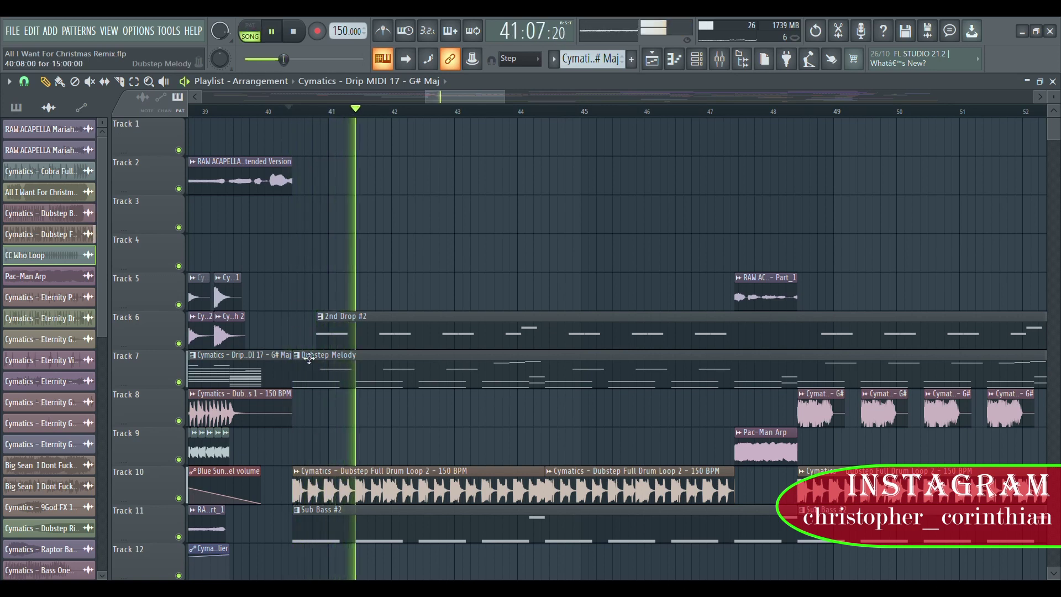
{"action": "key", "text": "space"}
{"action": "left_click", "coordinate": [351, 370]}
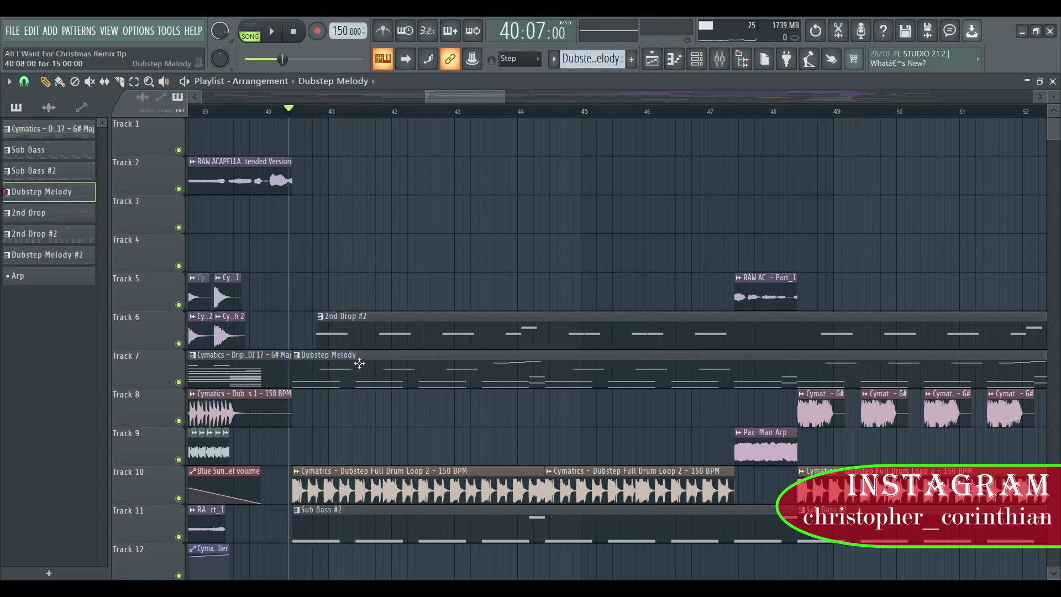
Show the channel rack for the Dubstep Melody pattern and audition the Serum channel's BASS - Oink preset
{"action": "left_click", "coordinate": [707, 63]}
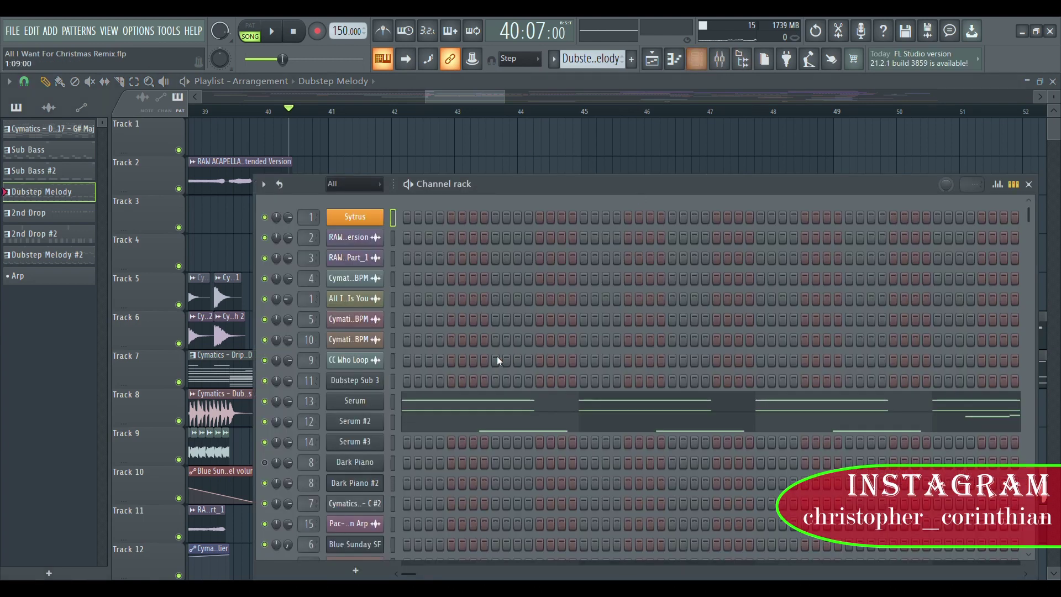
{"action": "left_click", "coordinate": [369, 409]}
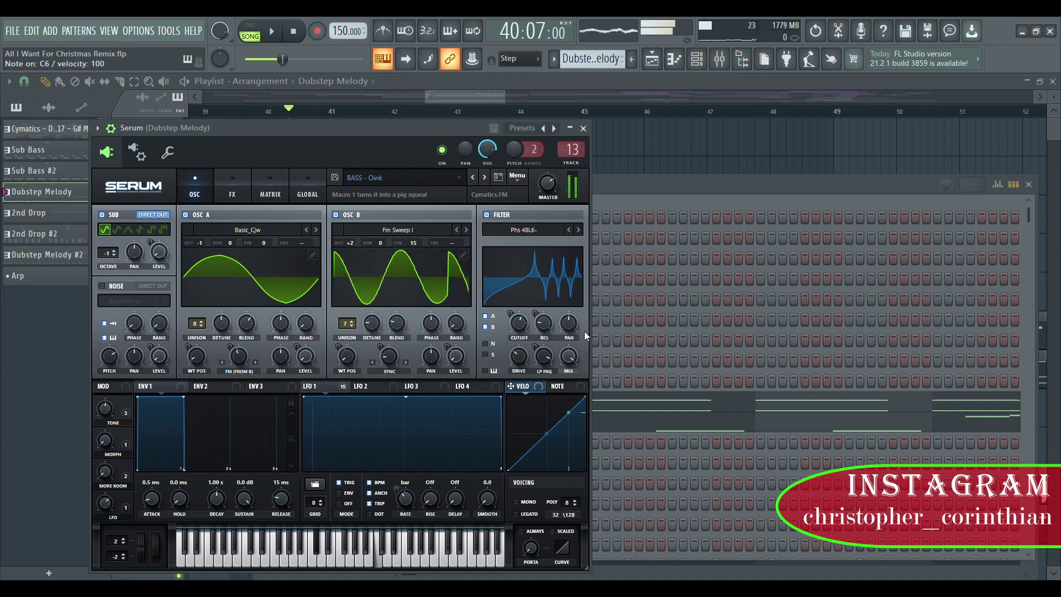
{"action": "left_click_drag", "start_coordinate": [641, 187], "coordinate": [672, 127]}
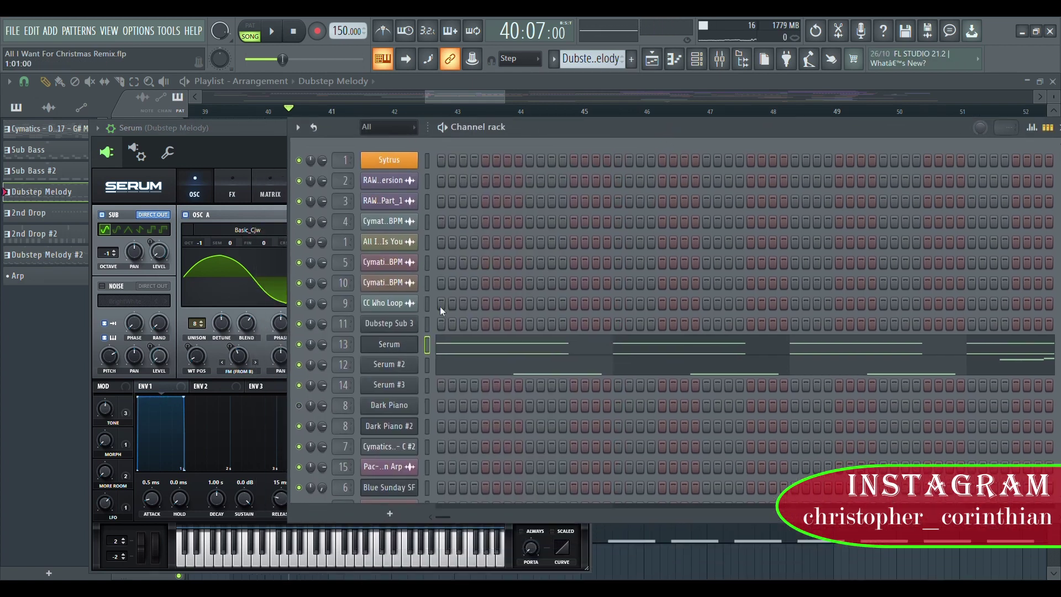
Audition the Serum #2 channel's BASS - Reflux preset and look through the pattern's channel list
{"action": "left_click", "coordinate": [406, 365]}
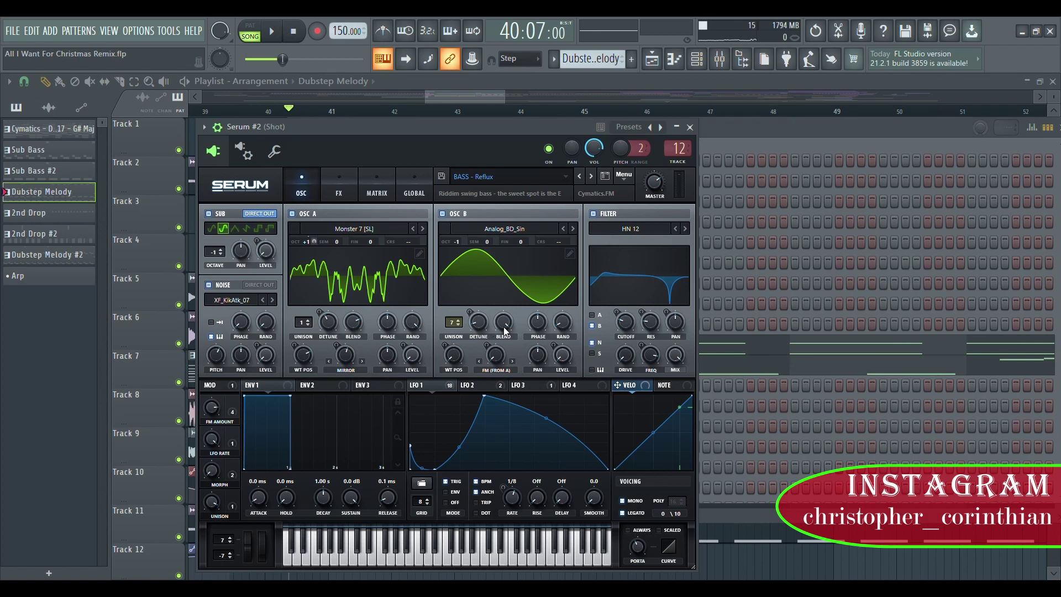
{"action": "key", "text": "g"}
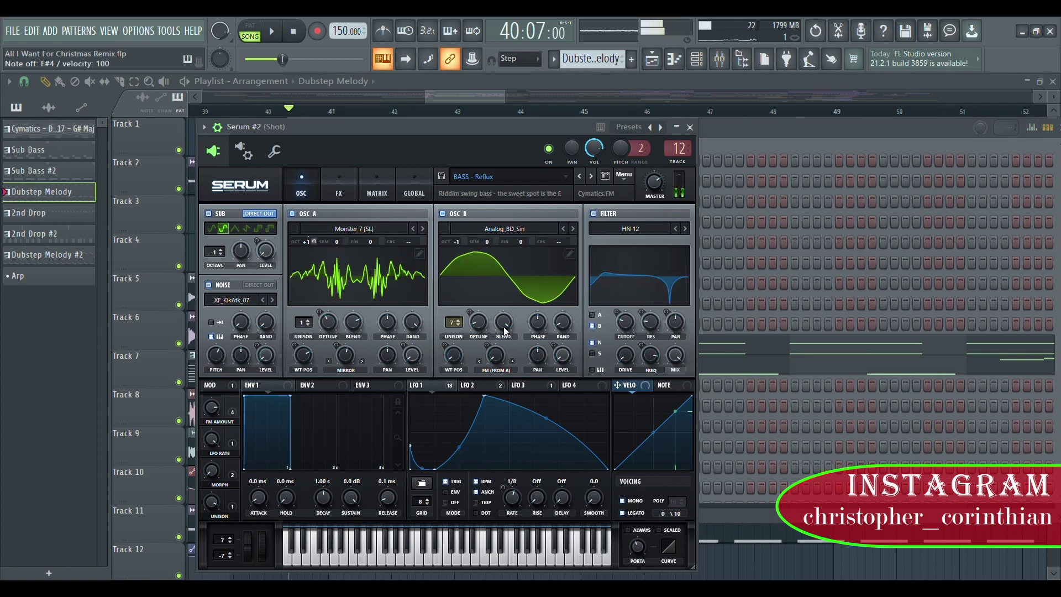
{"action": "left_click", "coordinate": [771, 133]}
{"action": "scroll", "coordinate": [695, 251], "scroll_direction": "down", "scroll_amount": 5}
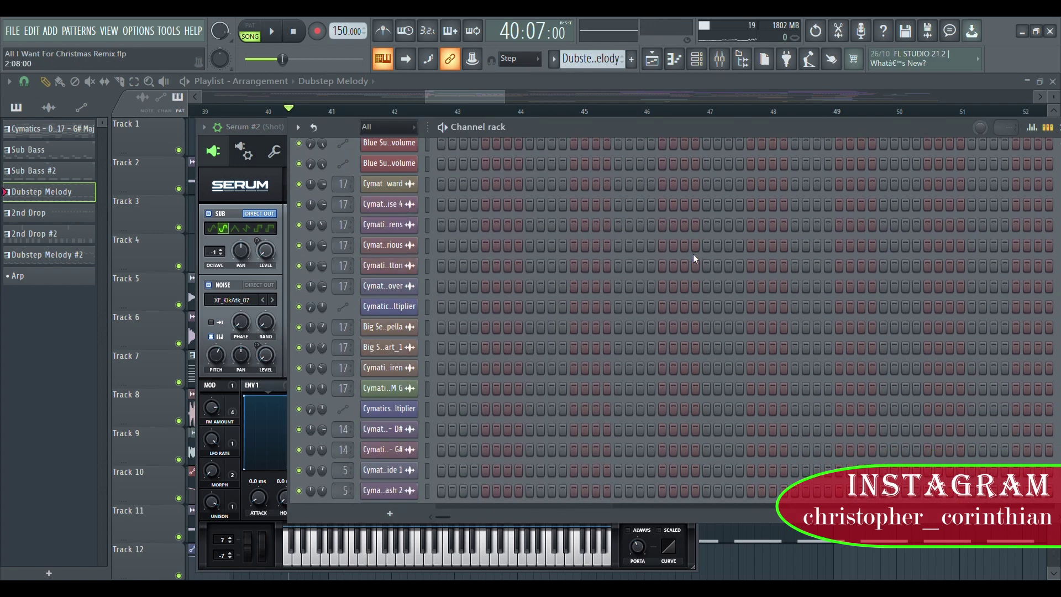
{"action": "scroll", "coordinate": [693, 254], "scroll_direction": "up", "scroll_amount": 10}
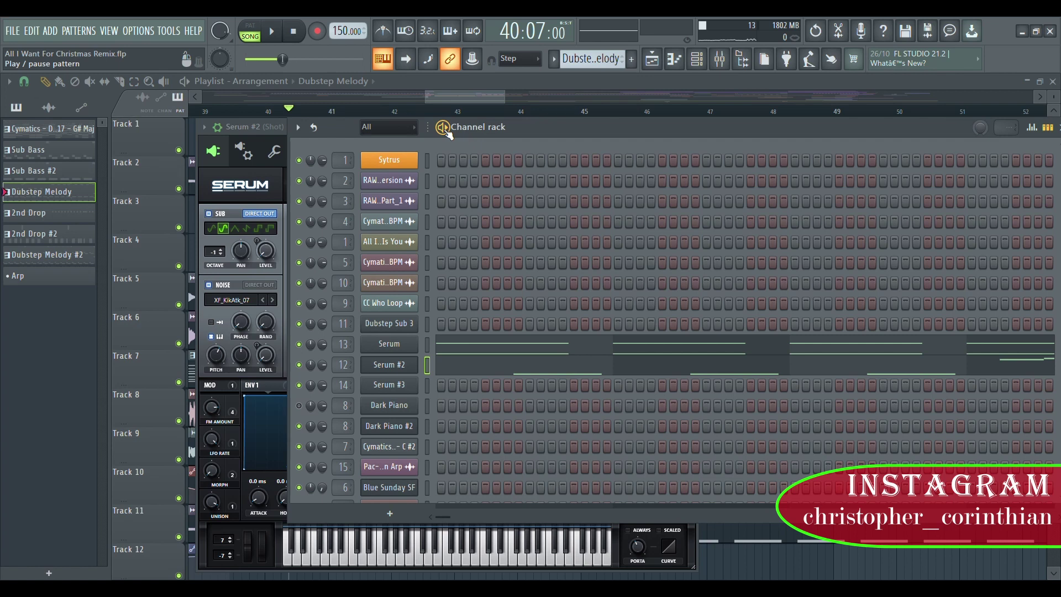
Examine the Serum channel's notes in the piano roll from bar 1 onward while the Dubstep Melody pattern plays, and stop playback
{"action": "left_click", "coordinate": [486, 342]}
{"action": "scroll", "coordinate": [381, 291], "scroll_direction": "down", "scroll_amount": 5}
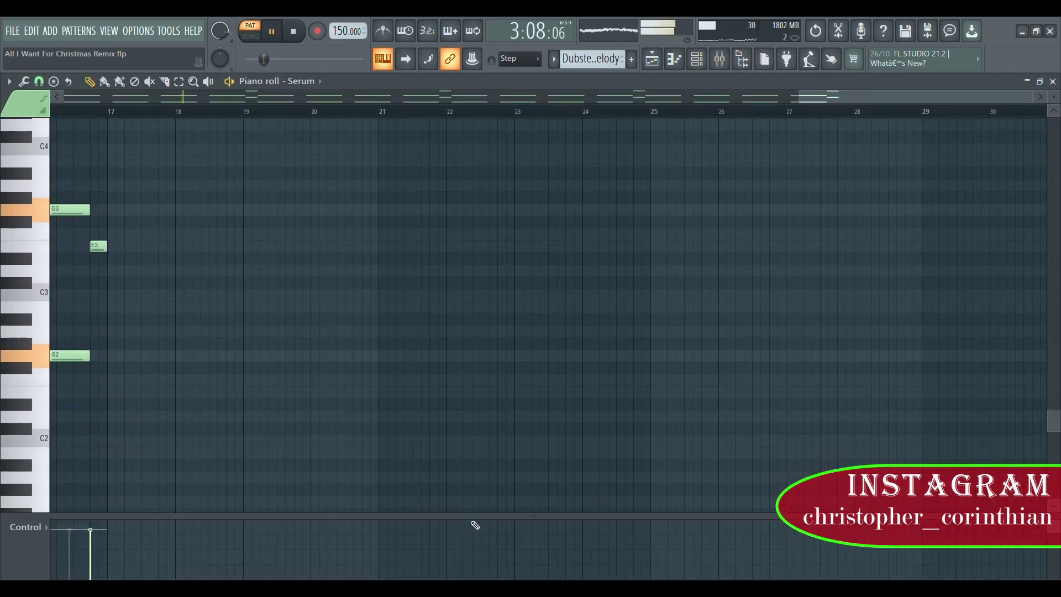
{"action": "scroll", "coordinate": [426, 348], "scroll_direction": "up", "scroll_amount": 16}
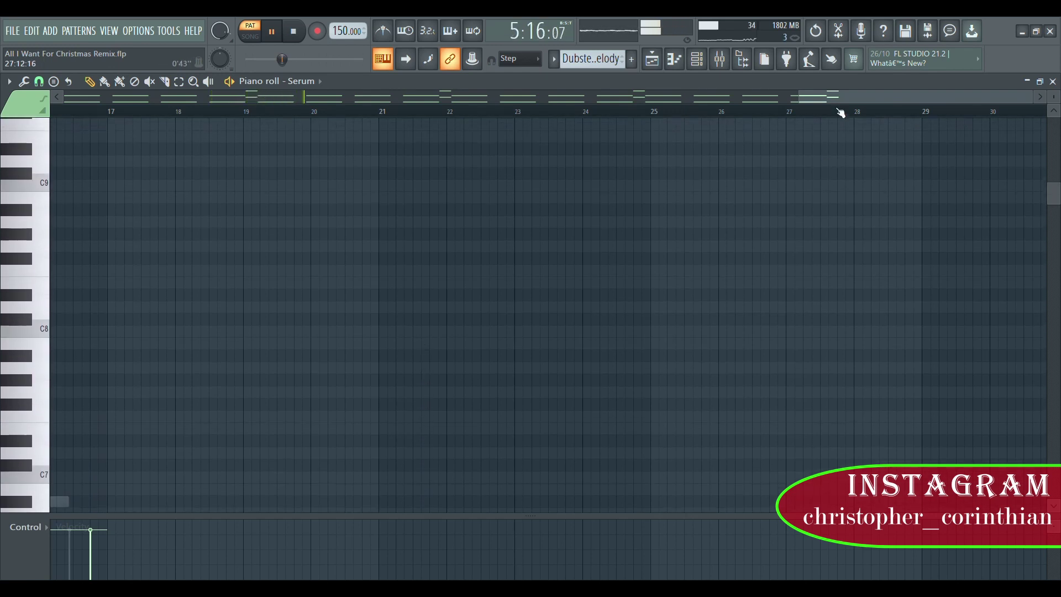
{"action": "left_click_drag", "start_coordinate": [836, 100], "coordinate": [81, 117]}
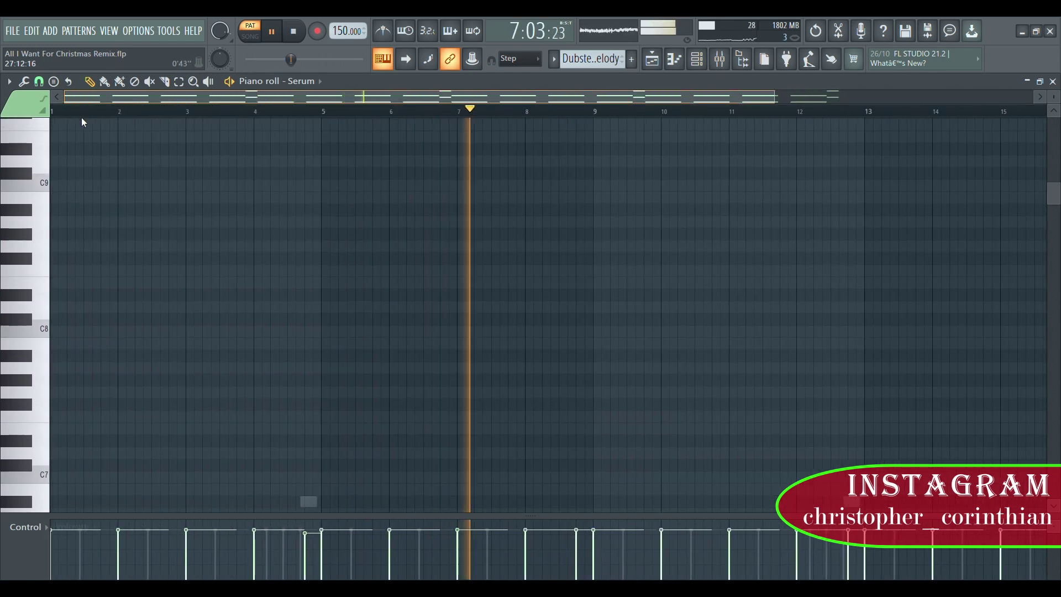
{"action": "scroll", "coordinate": [344, 213], "scroll_direction": "down", "scroll_amount": 15}
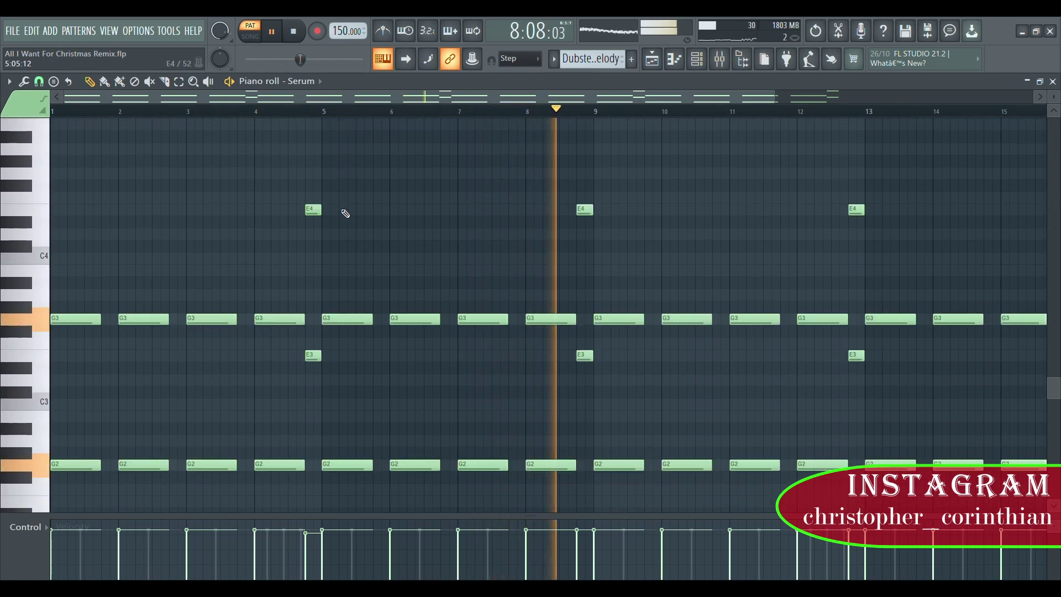
{"action": "scroll", "coordinate": [753, 119], "scroll_direction": "up", "scroll_amount": 2}
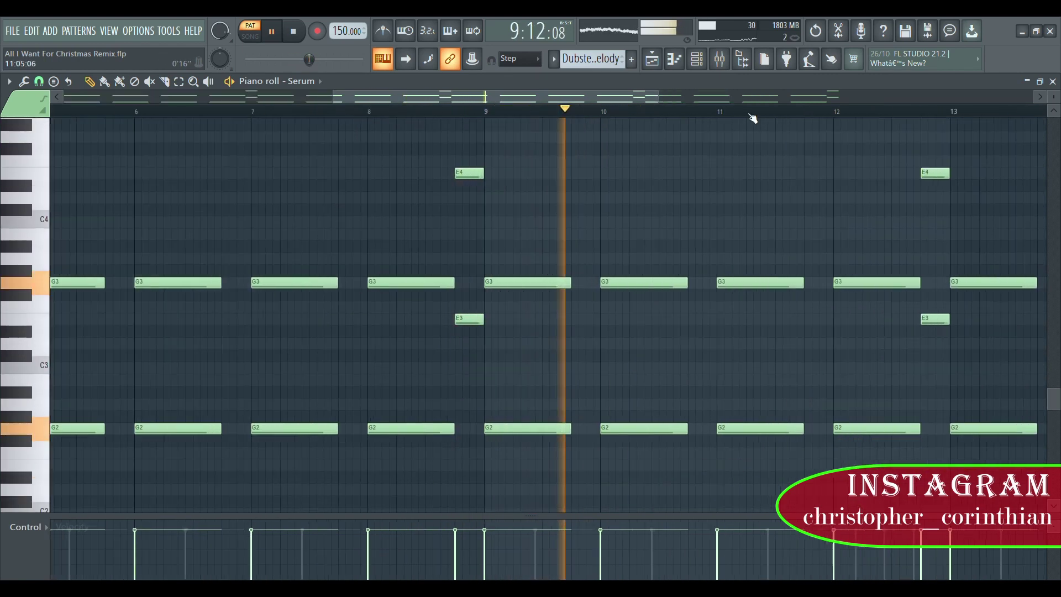
{"action": "scroll", "coordinate": [752, 119], "scroll_direction": "up", "scroll_amount": 1}
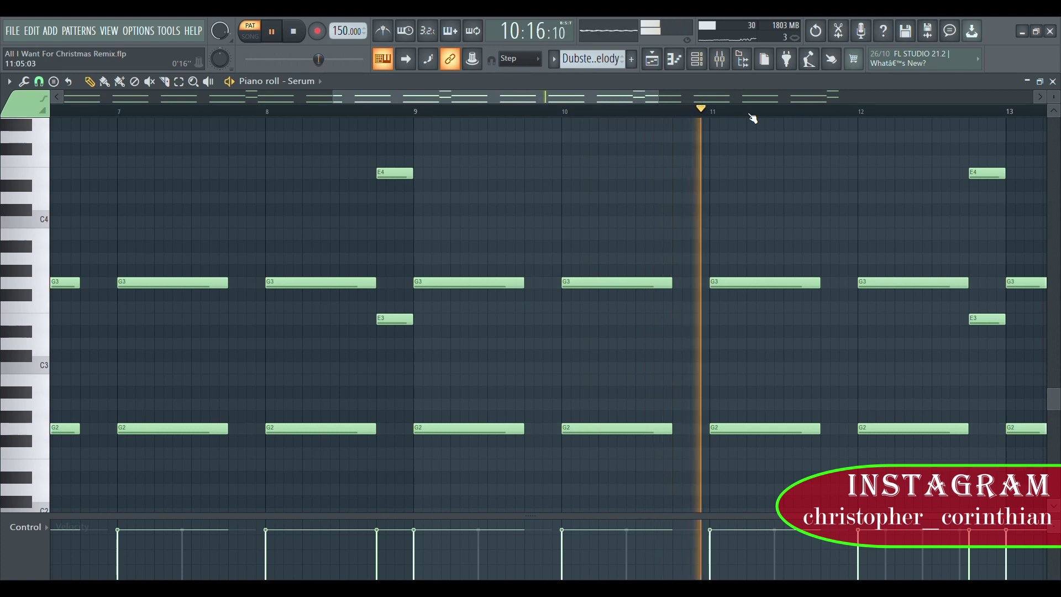
{"action": "scroll", "coordinate": [753, 118], "scroll_direction": "down", "scroll_amount": 1}
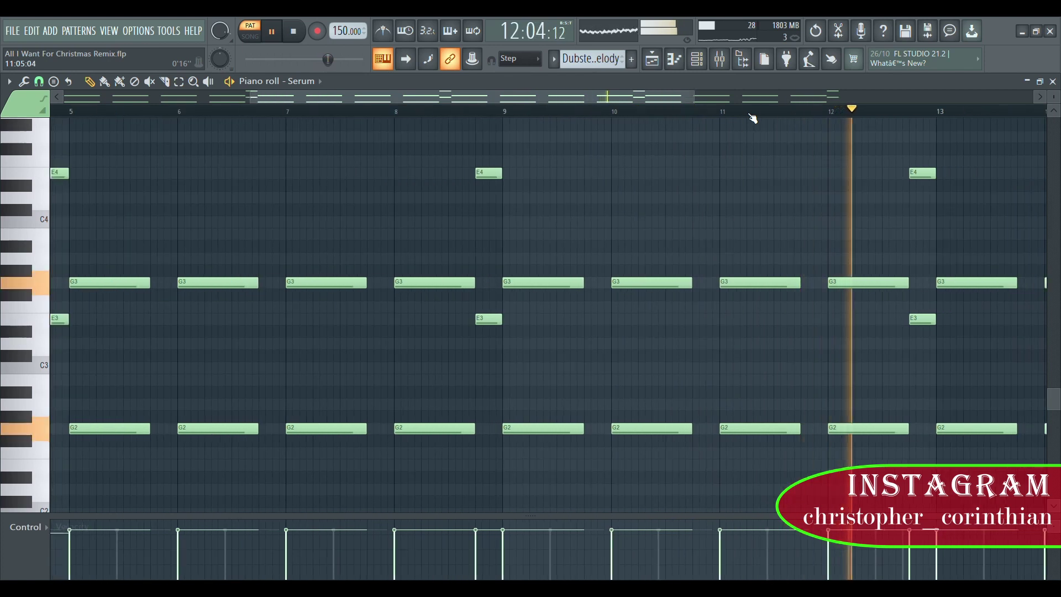
{"action": "scroll", "coordinate": [753, 118], "scroll_direction": "down", "scroll_amount": 3}
{"action": "key", "text": "space"}
Play the pattern and examine the Serum #2 channel's notes across all 16 bars in the piano roll, and stop playback
{"action": "left_click", "coordinate": [697, 61]}
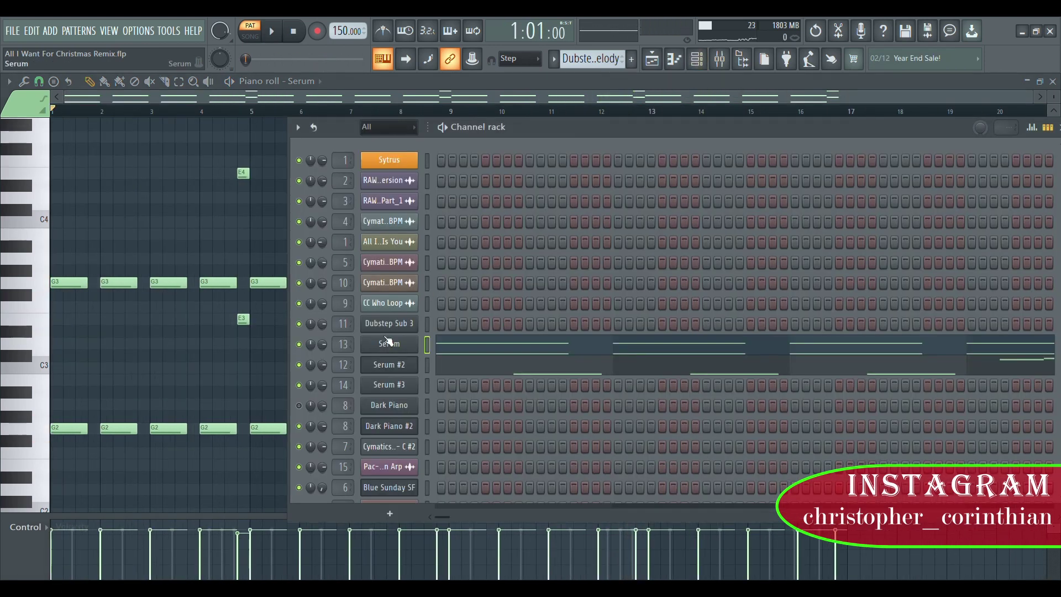
{"action": "key", "text": "space"}
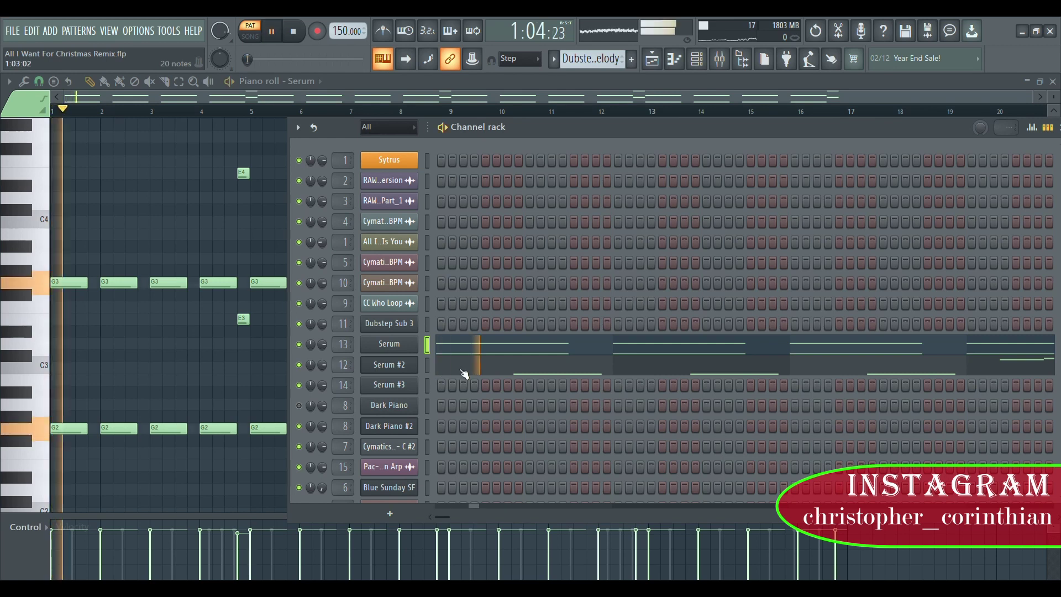
{"action": "left_click", "coordinate": [462, 370]}
{"action": "scroll", "coordinate": [305, 350], "scroll_direction": "down", "scroll_amount": 5}
{"action": "scroll", "coordinate": [307, 349], "scroll_direction": "up", "scroll_amount": 6}
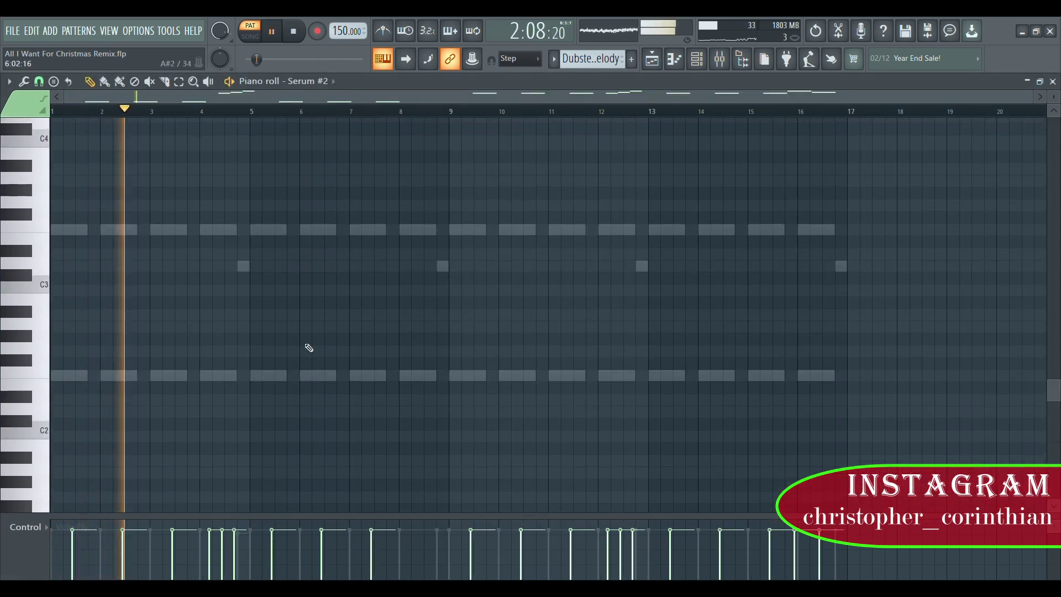
{"action": "scroll", "coordinate": [210, 115], "scroll_direction": "up", "scroll_amount": 4}
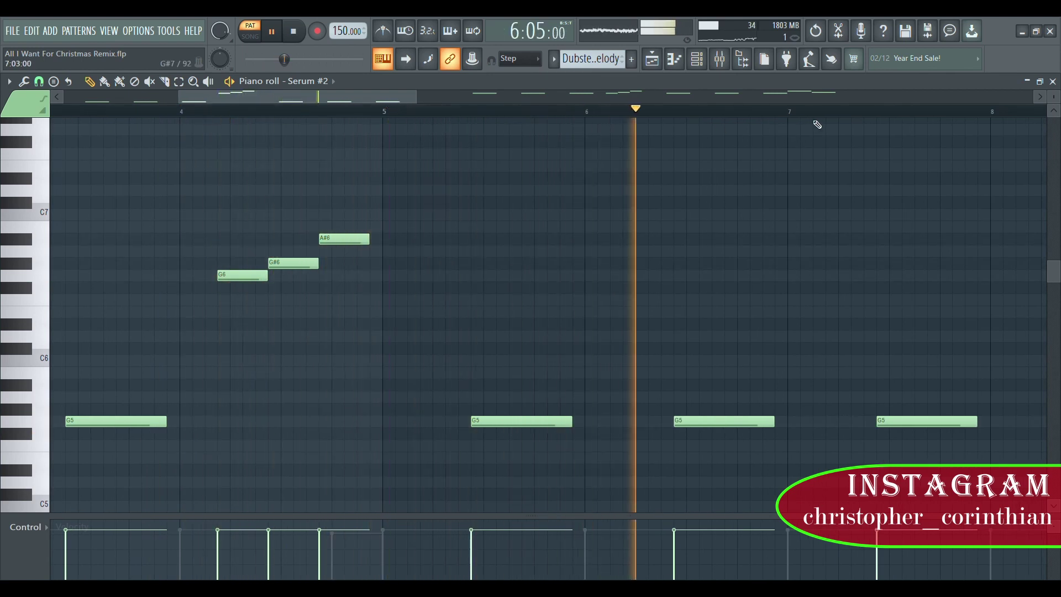
{"action": "scroll", "coordinate": [818, 121], "scroll_direction": "down", "scroll_amount": 2}
{"action": "scroll", "coordinate": [818, 119], "scroll_direction": "down", "scroll_amount": 3}
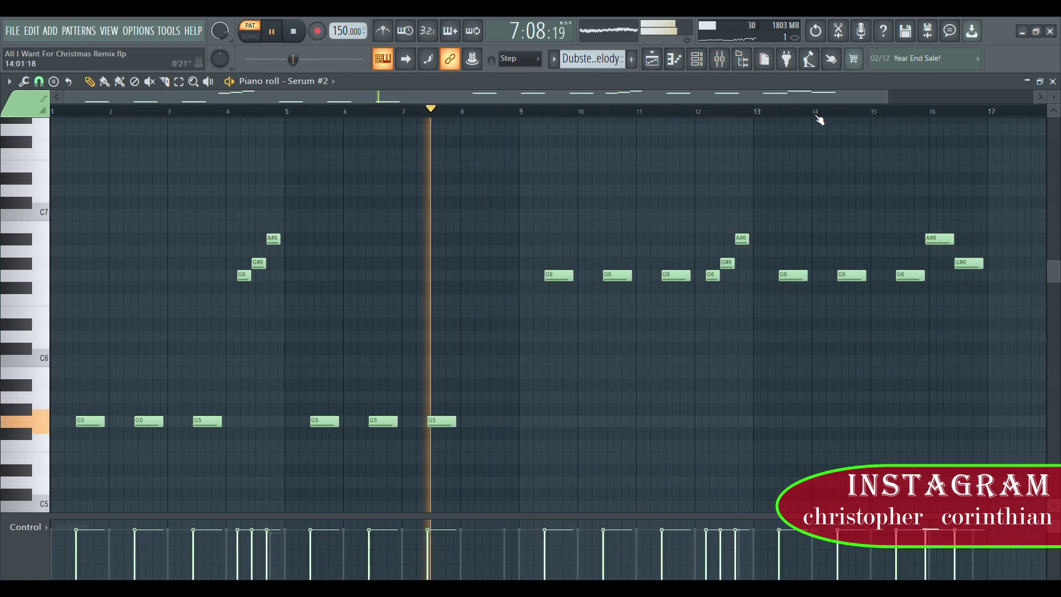
{"action": "scroll", "coordinate": [519, 120], "scroll_direction": "up", "scroll_amount": 2}
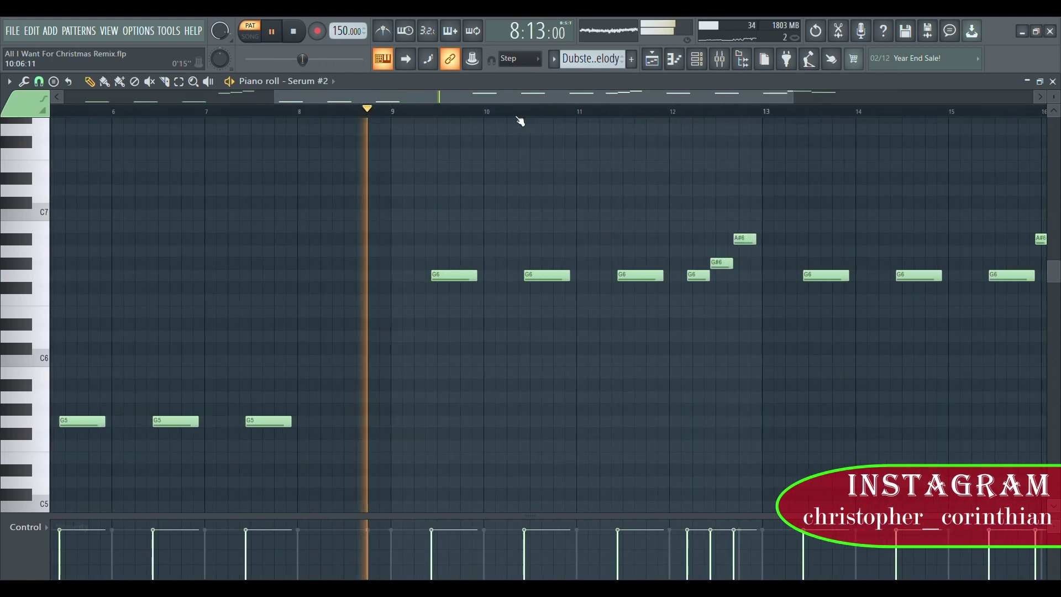
{"action": "scroll", "coordinate": [517, 121], "scroll_direction": "up", "scroll_amount": 2}
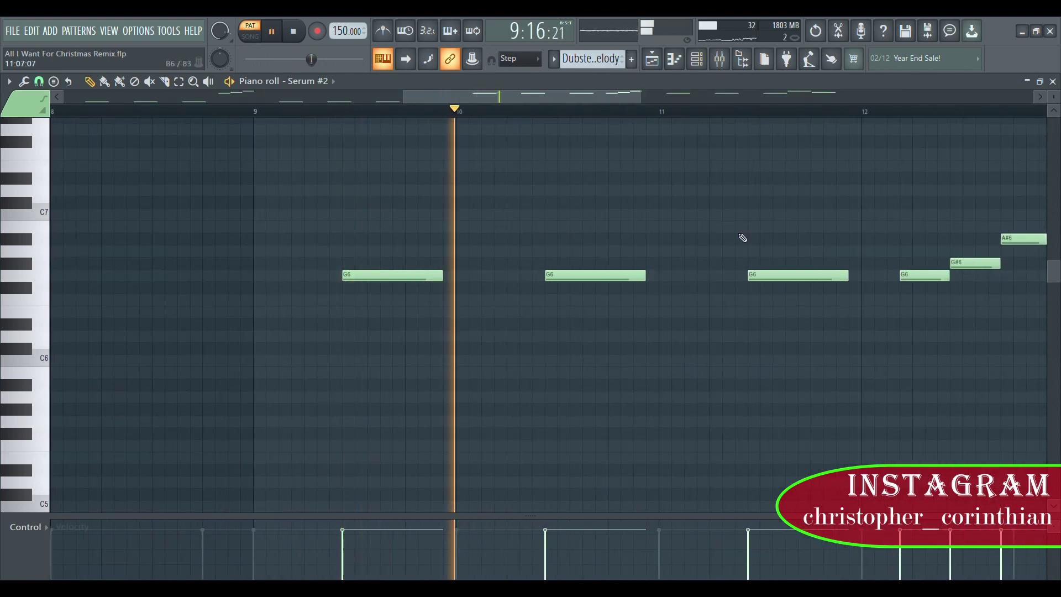
{"action": "scroll", "coordinate": [707, 118], "scroll_direction": "down", "scroll_amount": 4}
{"action": "key", "text": "space"}
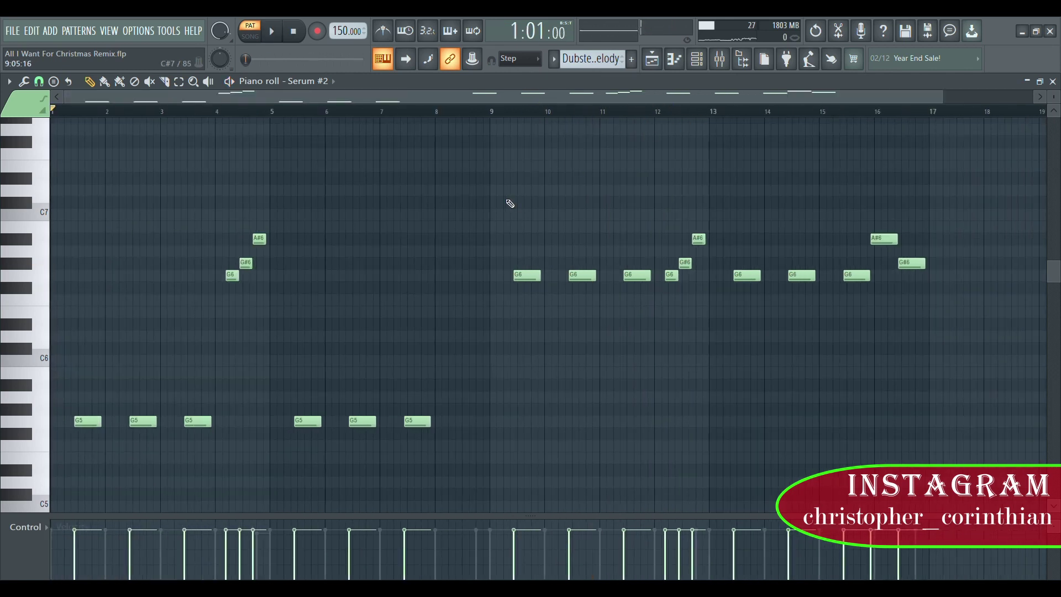
Compare Serum #2's lower notes before bar 9 with its higher notes from bar 9 onward, with playback stopped
{"action": "scroll", "coordinate": [506, 204], "scroll_direction": "down", "scroll_amount": 3}
{"action": "scroll", "coordinate": [497, 120], "scroll_direction": "up", "scroll_amount": 2}
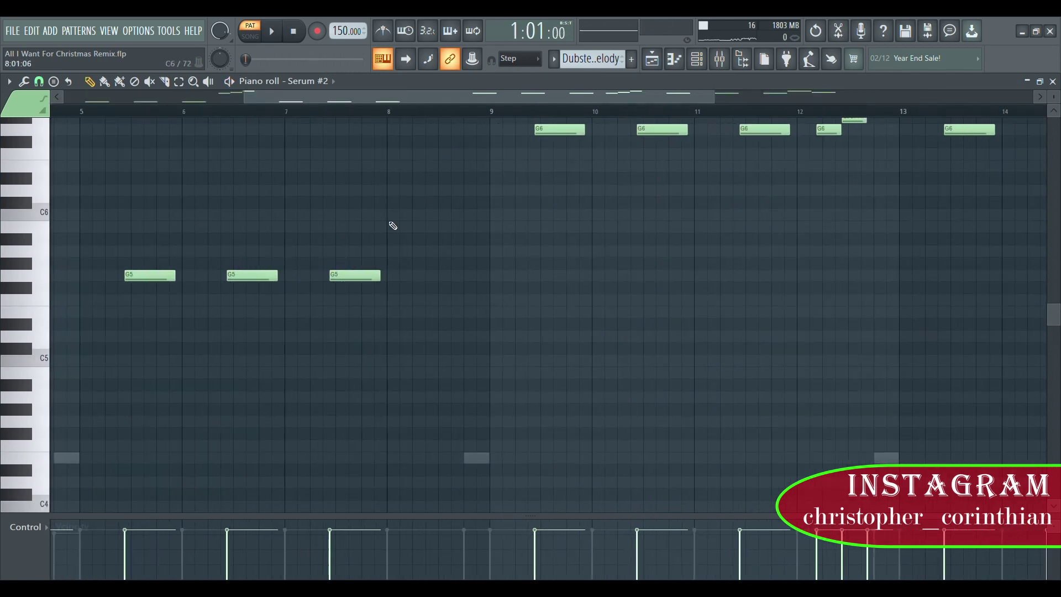
{"action": "scroll", "coordinate": [701, 293], "scroll_direction": "up", "scroll_amount": 3}
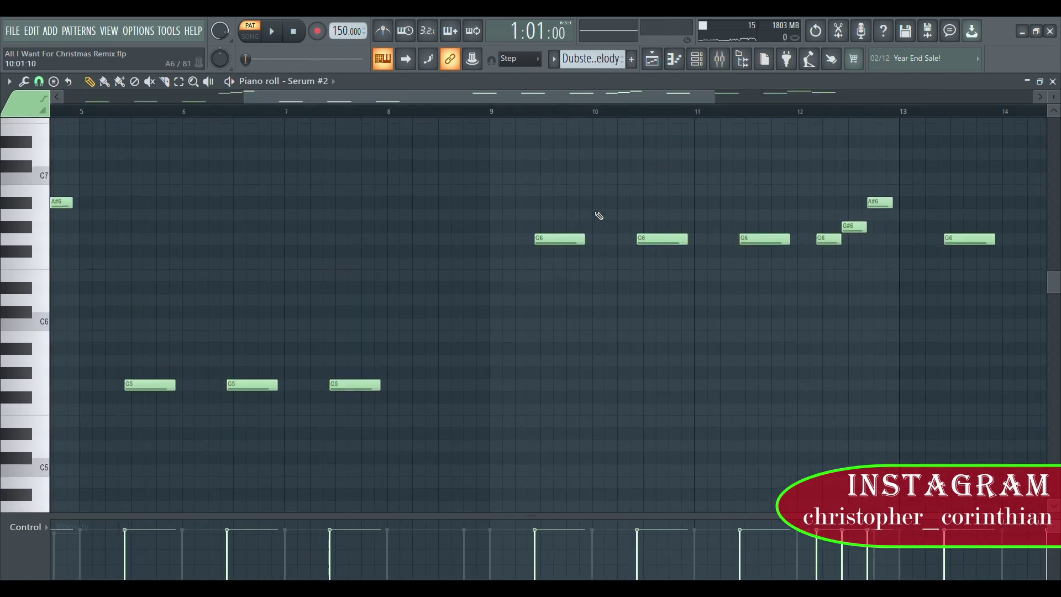
{"action": "scroll", "coordinate": [530, 129], "scroll_direction": "down", "scroll_amount": 1}
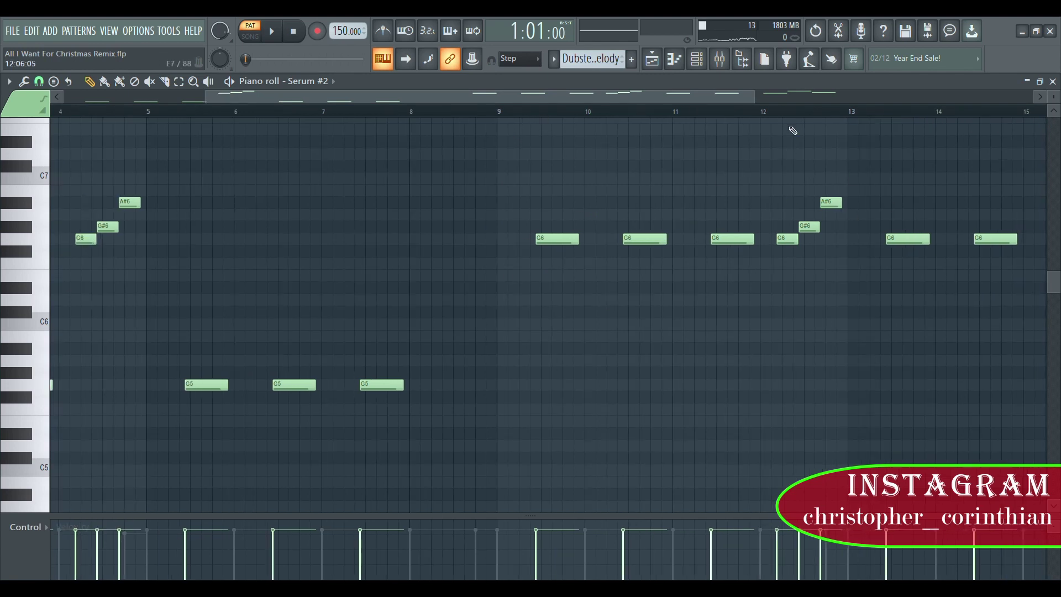
{"action": "scroll", "coordinate": [794, 130], "scroll_direction": "down", "scroll_amount": 2}
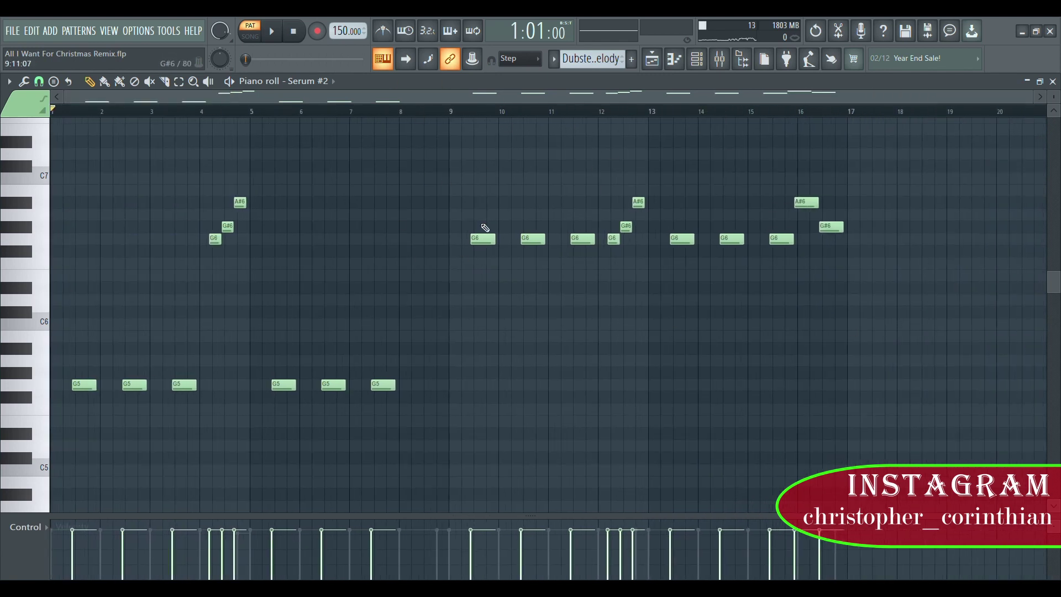
Replay the Dubstep Melody pattern from the start, stop it, and re-examine the Serum #2 phrases between bars 4 and 17
{"action": "key", "text": "space"}
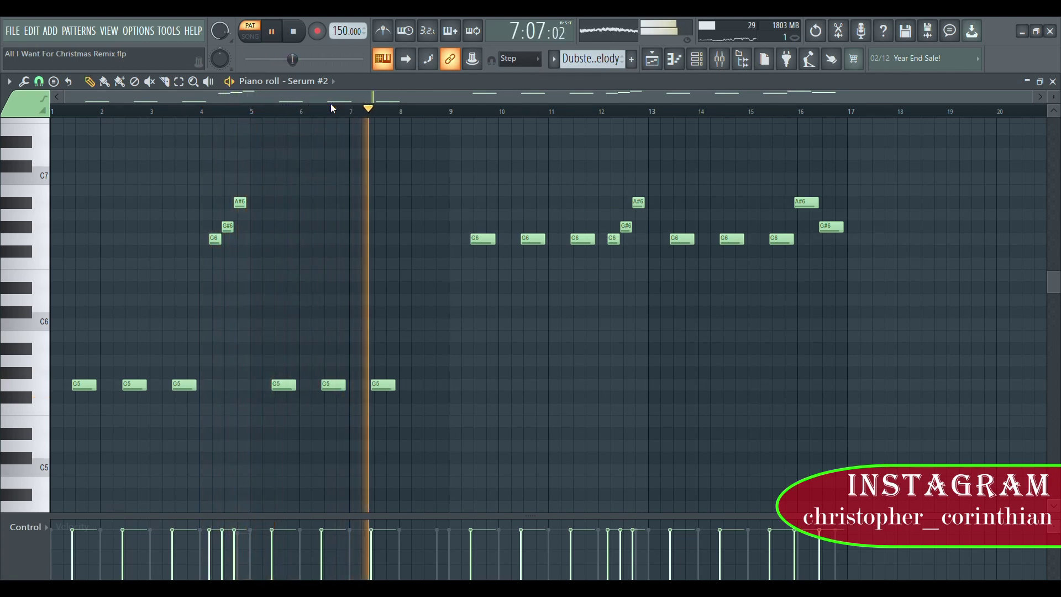
{"action": "key", "text": "space"}
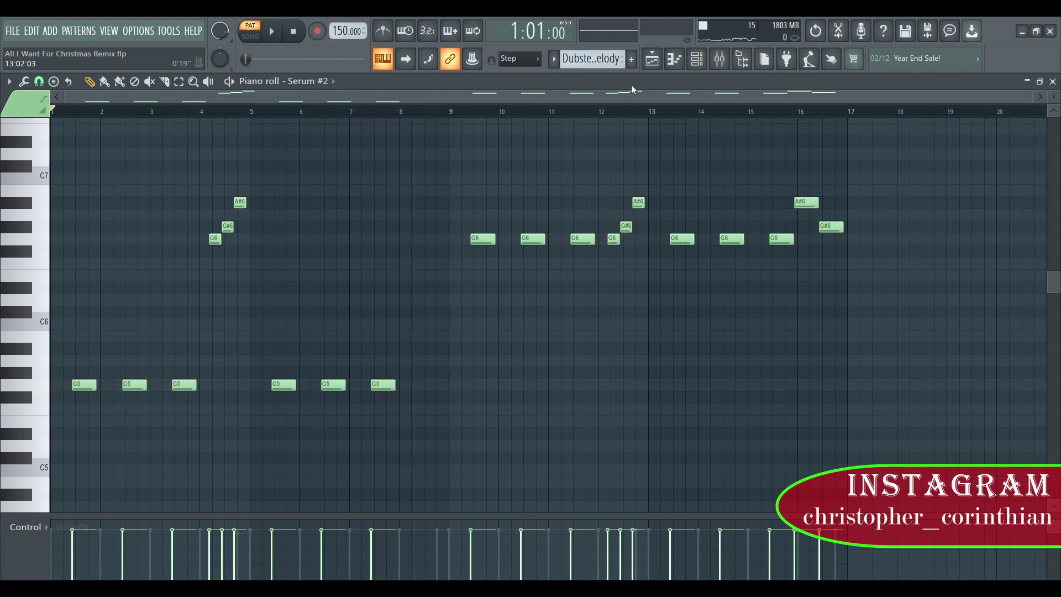
{"action": "scroll", "coordinate": [517, 114], "scroll_direction": "up", "scroll_amount": 3}
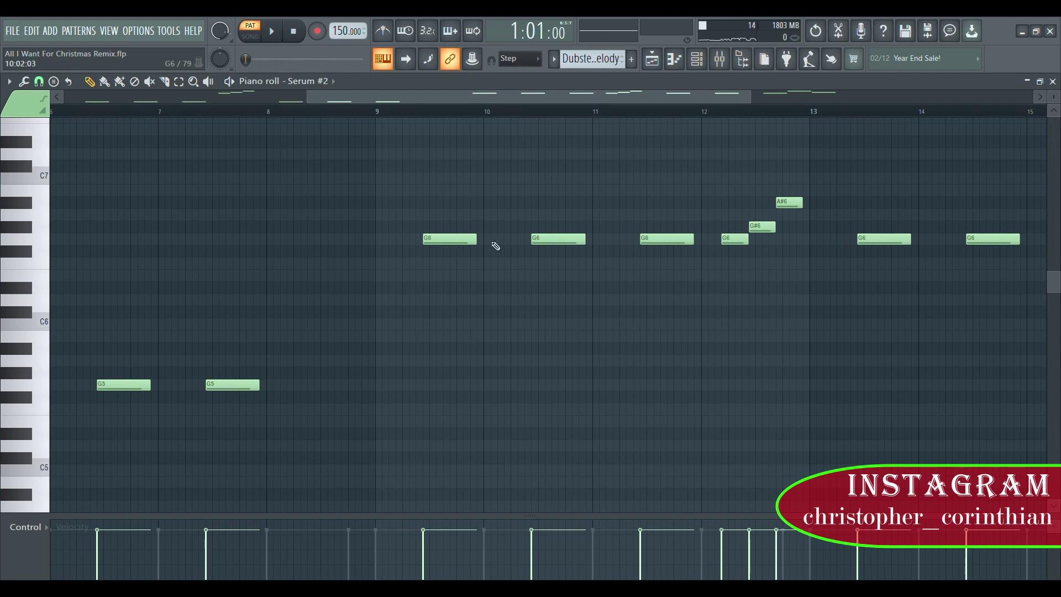
{"action": "scroll", "coordinate": [492, 115], "scroll_direction": "down", "scroll_amount": 3}
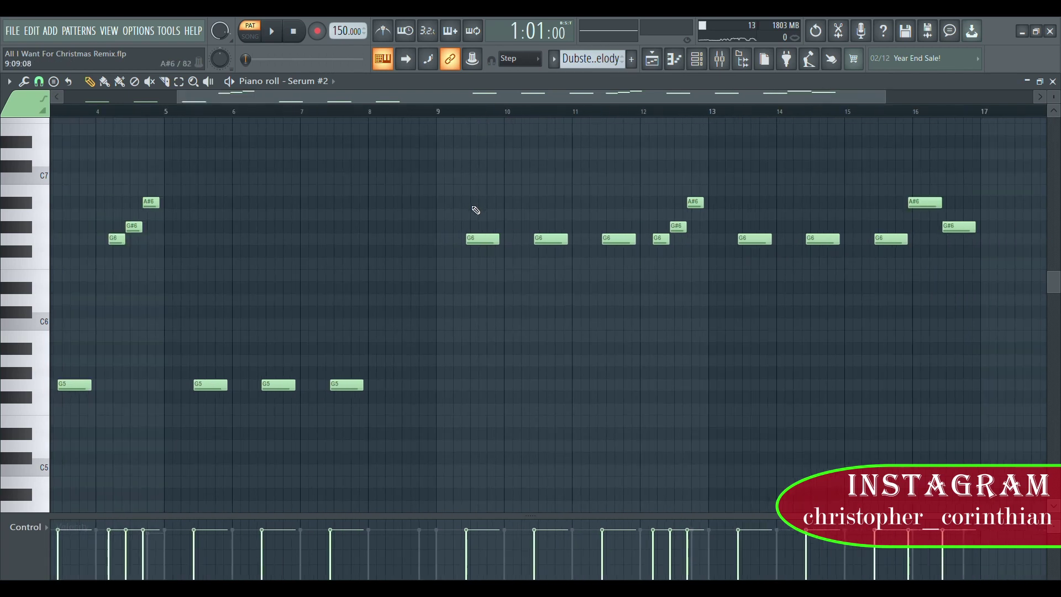
{"action": "scroll", "coordinate": [586, 132], "scroll_direction": "down", "scroll_amount": 5}
{"action": "scroll", "coordinate": [624, 166], "scroll_direction": "up", "scroll_amount": 4}
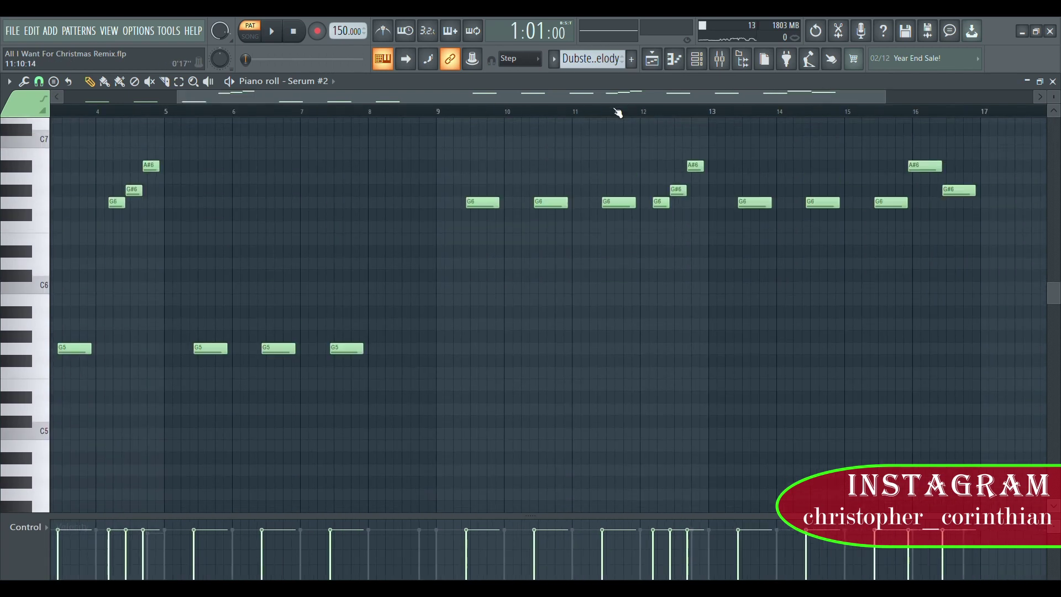
{"action": "scroll", "coordinate": [617, 115], "scroll_direction": "down", "scroll_amount": 3}
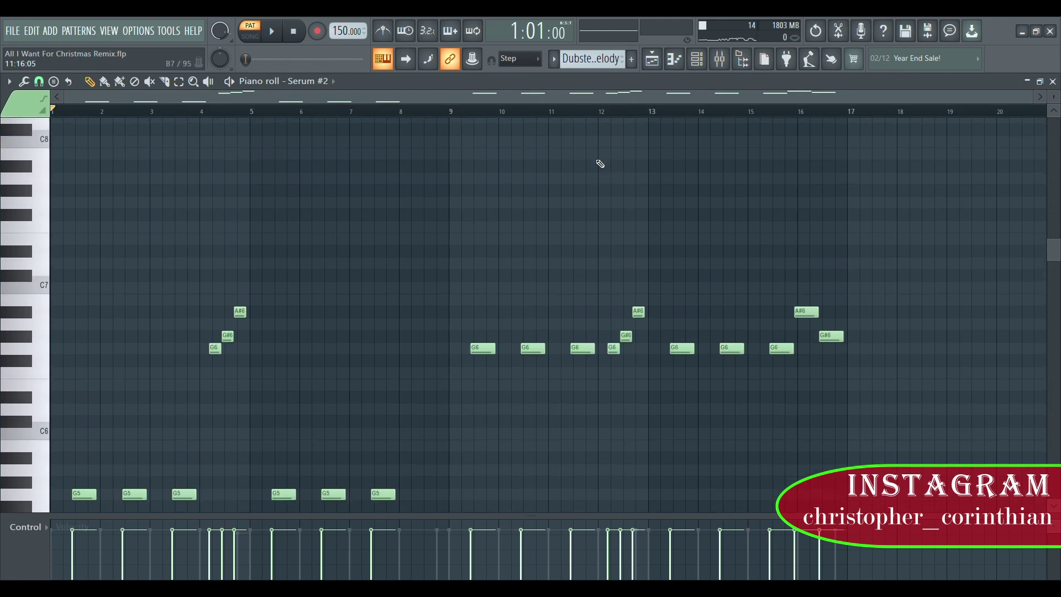
Return to the playlist, play the arrangement from the start of the Dubstep Melody clip near bar 40, and stop playback
{"action": "left_click", "coordinate": [654, 60]}
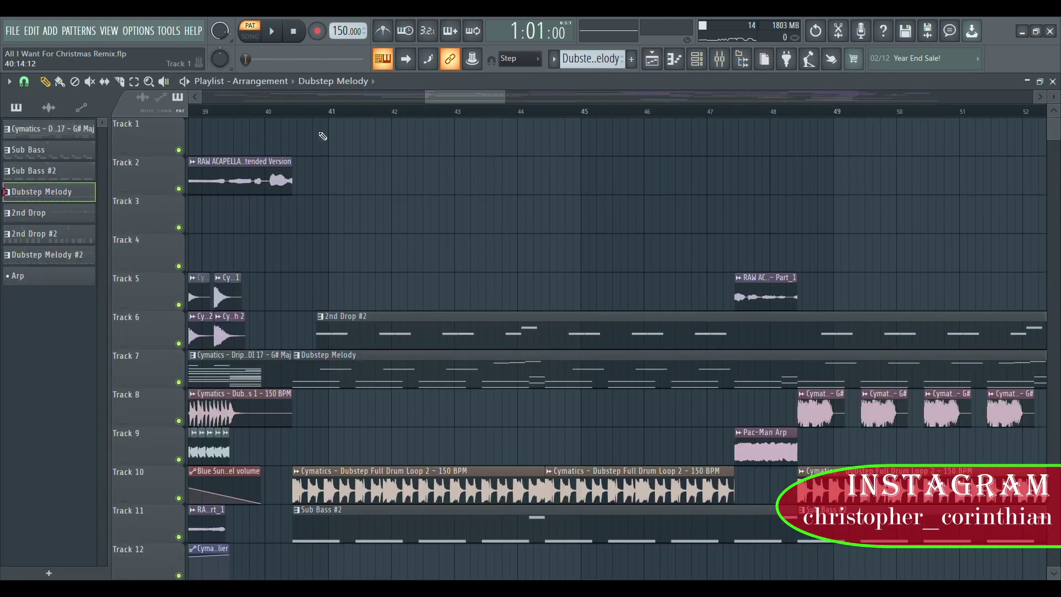
{"action": "left_click", "coordinate": [303, 116]}
{"action": "scroll", "coordinate": [521, 197], "scroll_direction": "down", "scroll_amount": 5}
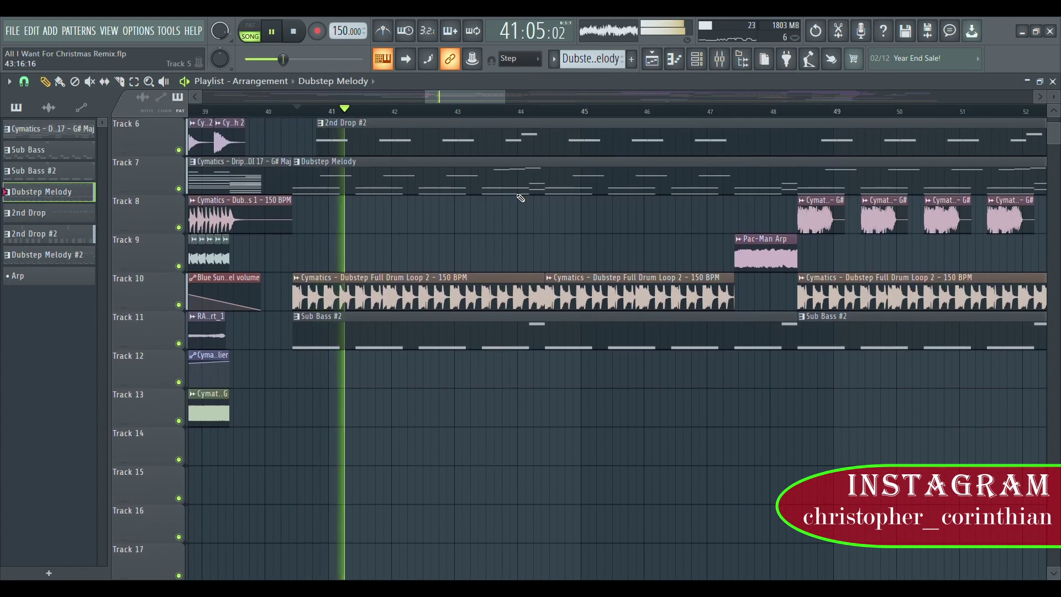
{"action": "key", "text": "space"}
Select the Sub Bass #2 pattern and play it while looking through its channels in the channel rack
{"action": "left_click", "coordinate": [450, 336]}
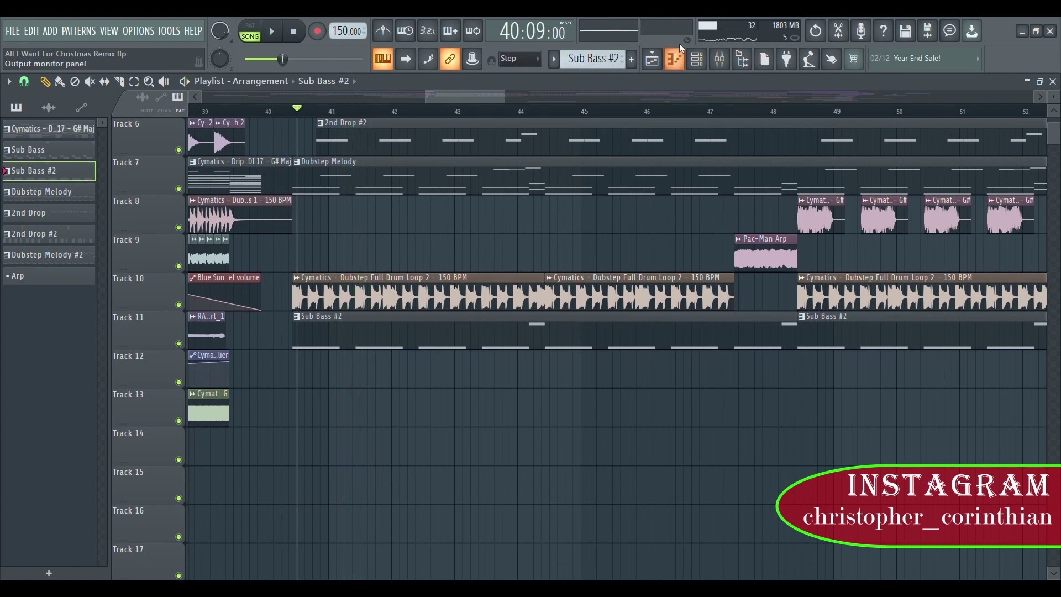
{"action": "left_click", "coordinate": [697, 61]}
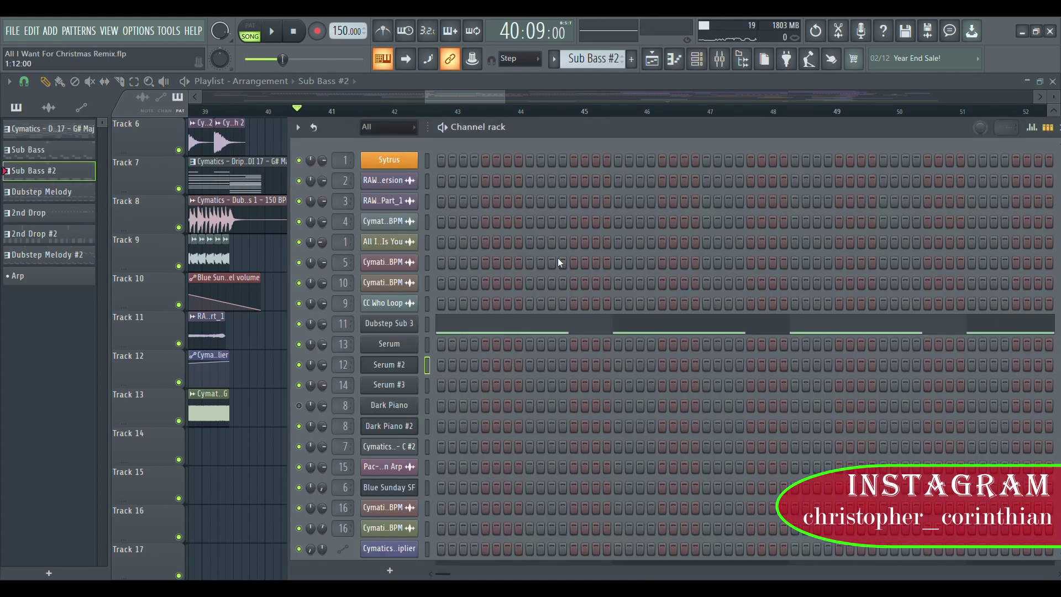
{"action": "key", "text": "space"}
{"action": "scroll", "coordinate": [555, 275], "scroll_direction": "down", "scroll_amount": 7}
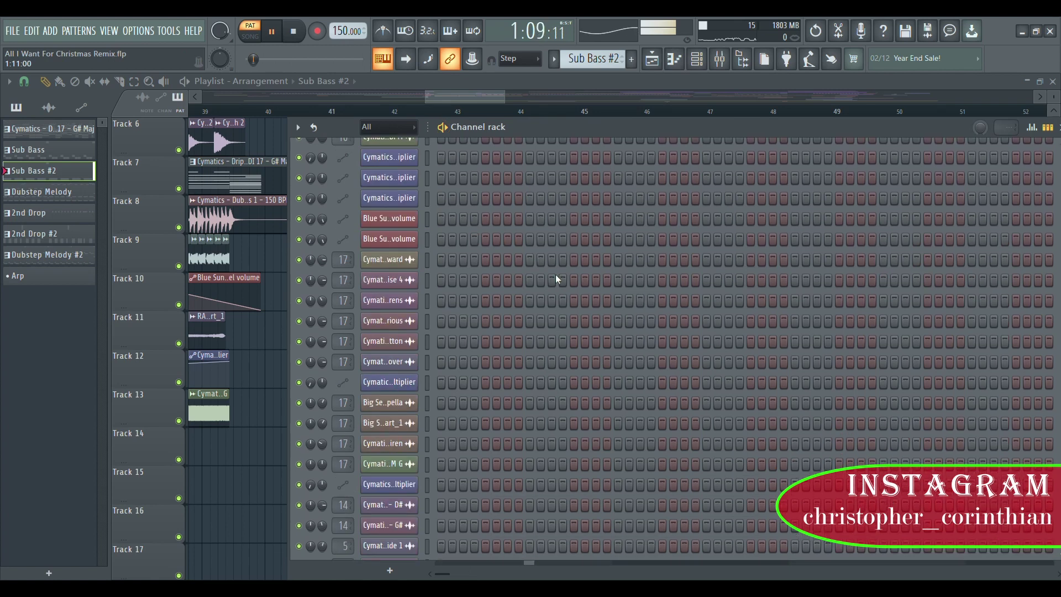
{"action": "scroll", "coordinate": [559, 271], "scroll_direction": "down", "scroll_amount": 3}
Examine the Dubstep Sub 3 channel's notes up to bar 9 in the piano roll during playback, and stop the pattern
{"action": "left_click", "coordinate": [504, 310]}
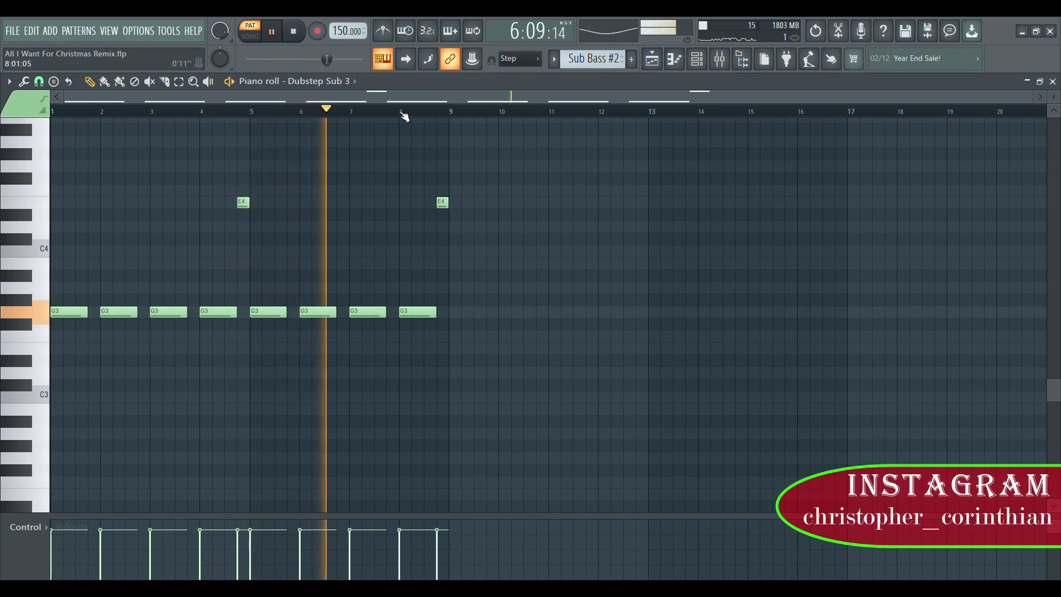
{"action": "scroll", "coordinate": [403, 114], "scroll_direction": "up", "scroll_amount": 3}
{"action": "scroll", "coordinate": [865, 118], "scroll_direction": "up", "scroll_amount": 3}
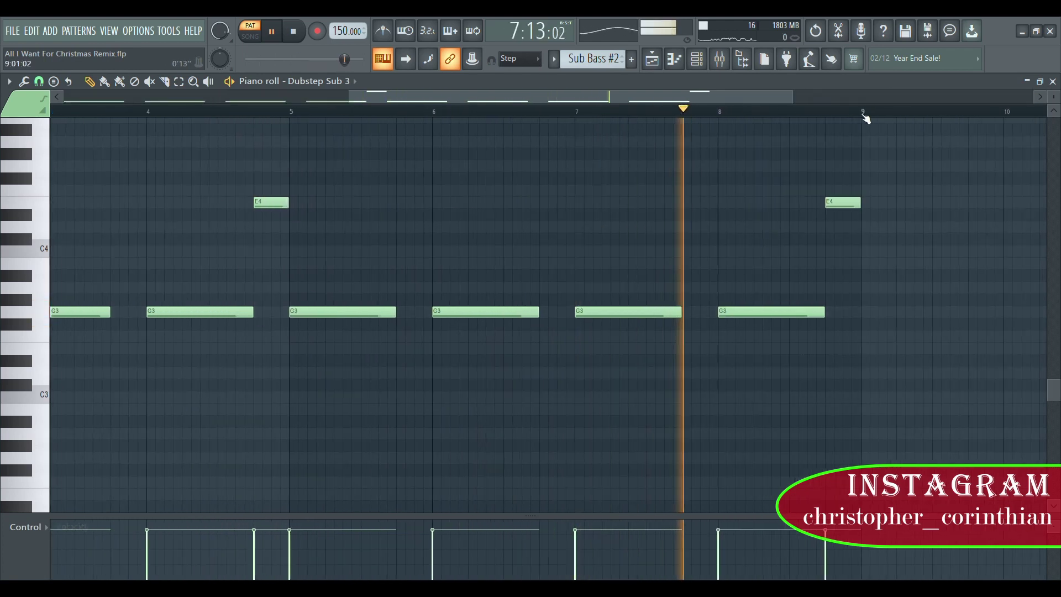
{"action": "scroll", "coordinate": [865, 118], "scroll_direction": "down", "scroll_amount": 4}
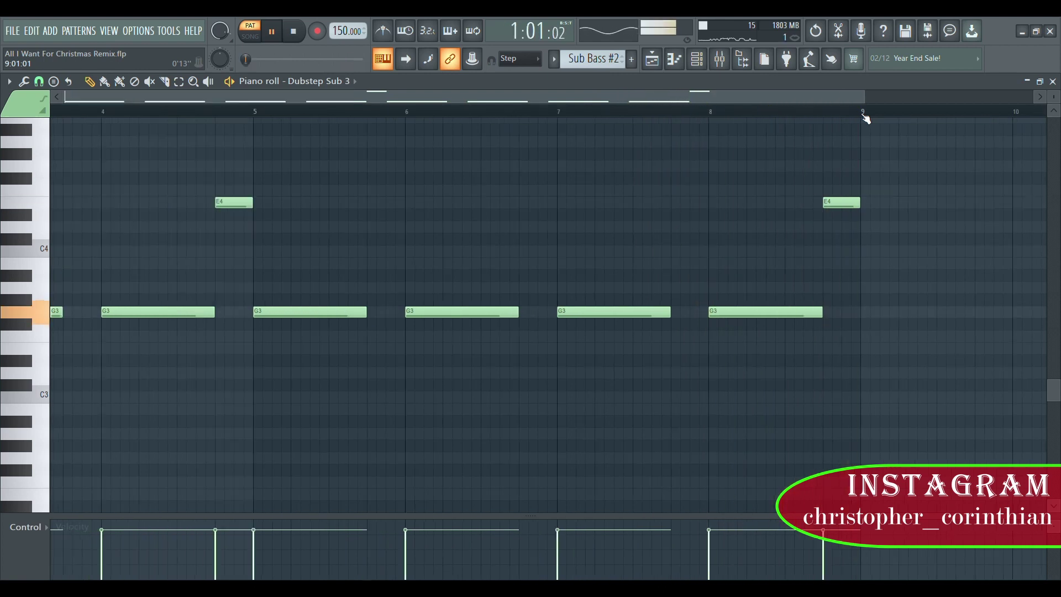
{"action": "key", "text": "space"}
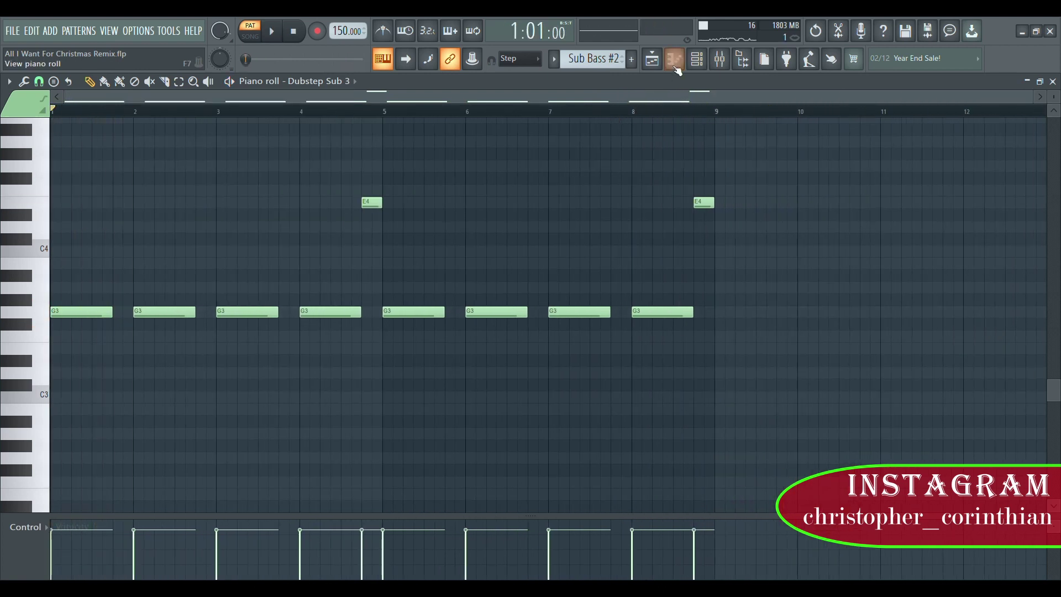
Inspect the Dubstep Sub 3 channel's Serum settings and its loaded preset
{"action": "left_click", "coordinate": [698, 58]}
{"action": "left_click", "coordinate": [404, 327]}
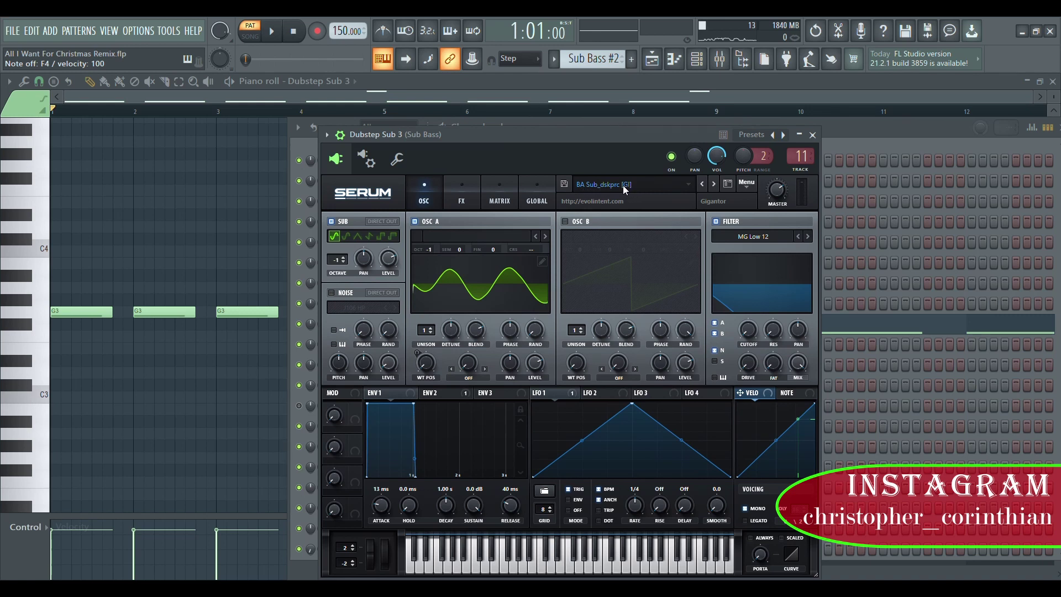
{"action": "double_click", "coordinate": [640, 136]}
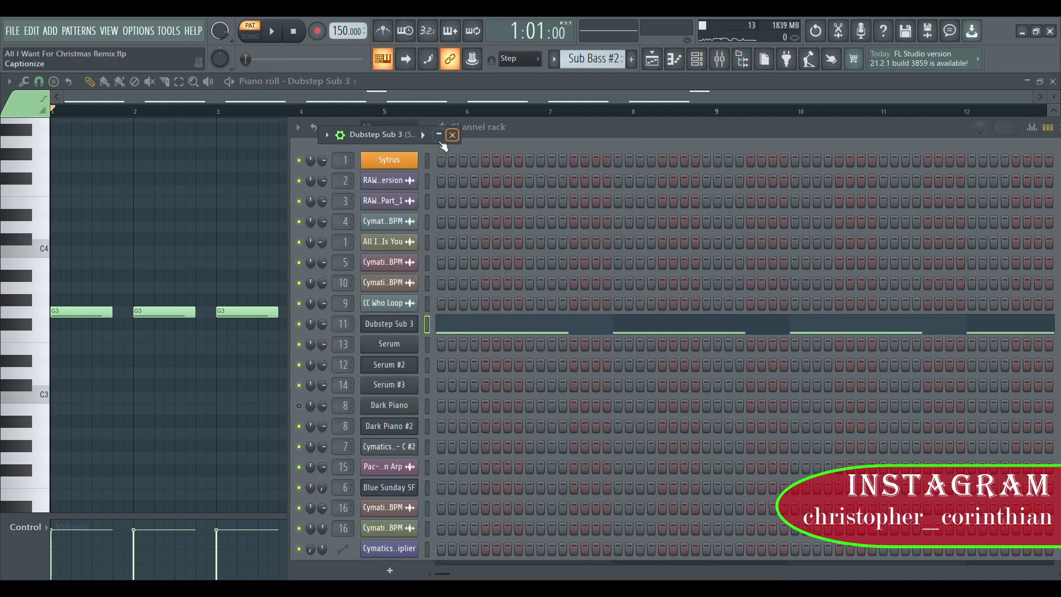
{"action": "double_click", "coordinate": [390, 138]}
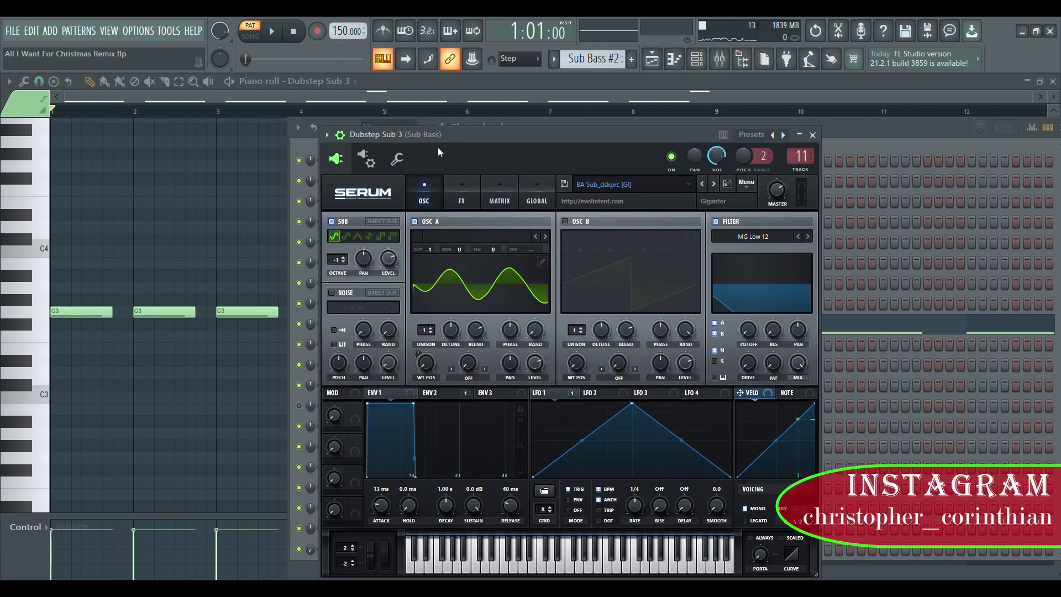
Audition the Dubstep Sub 3 preset by playing several notes around C4 to G#4, and close the Serum window
{"action": "key", "text": "v"}
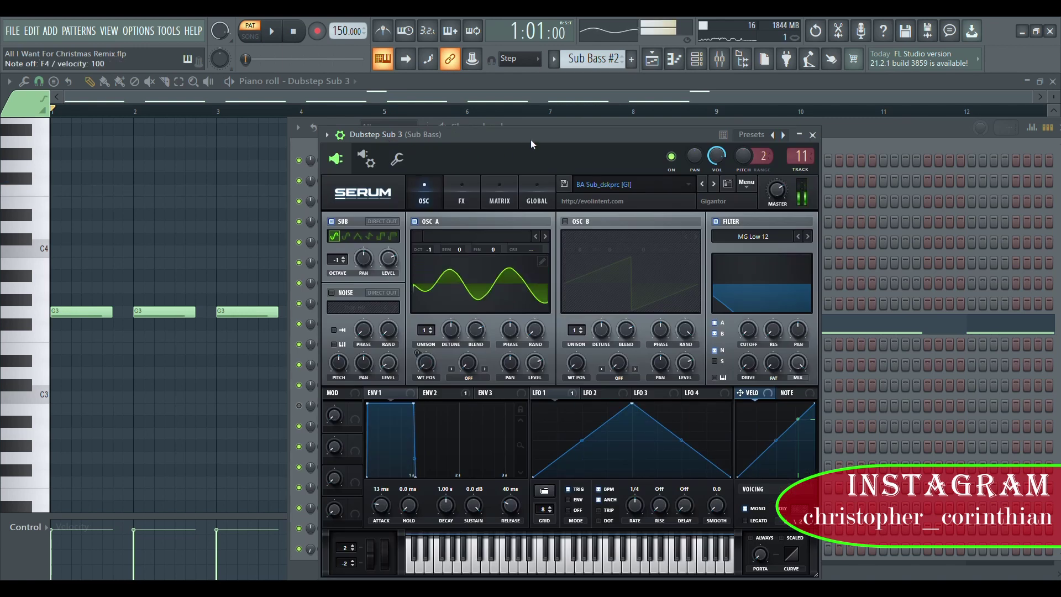
{"action": "key", "text": "n"}
{"action": "key", "text": "t"}
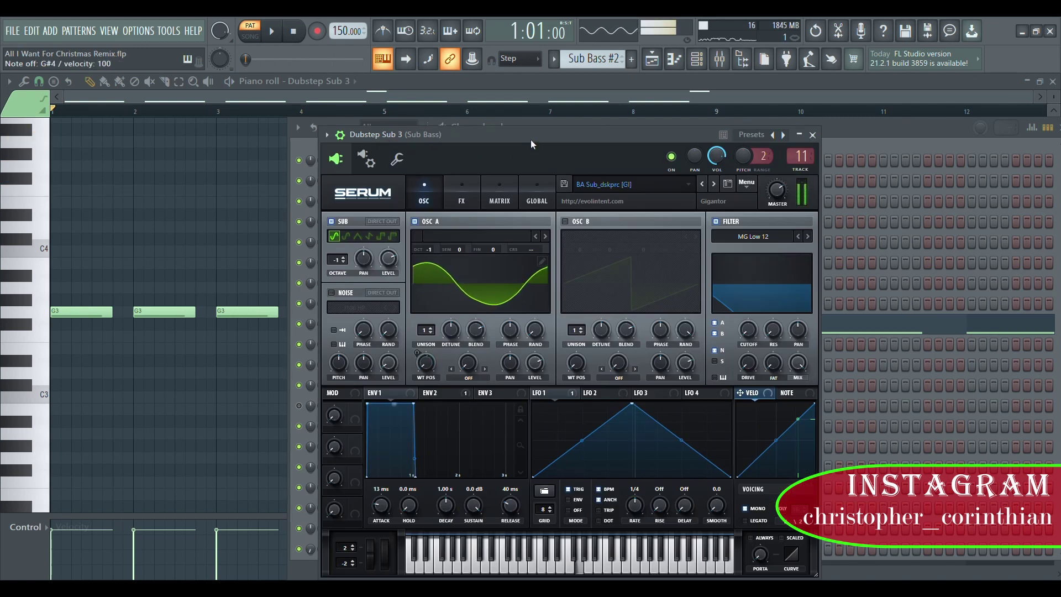
{"action": "key", "text": "v"}
{"action": "key", "text": "x"}
{"action": "key", "text": "z"}
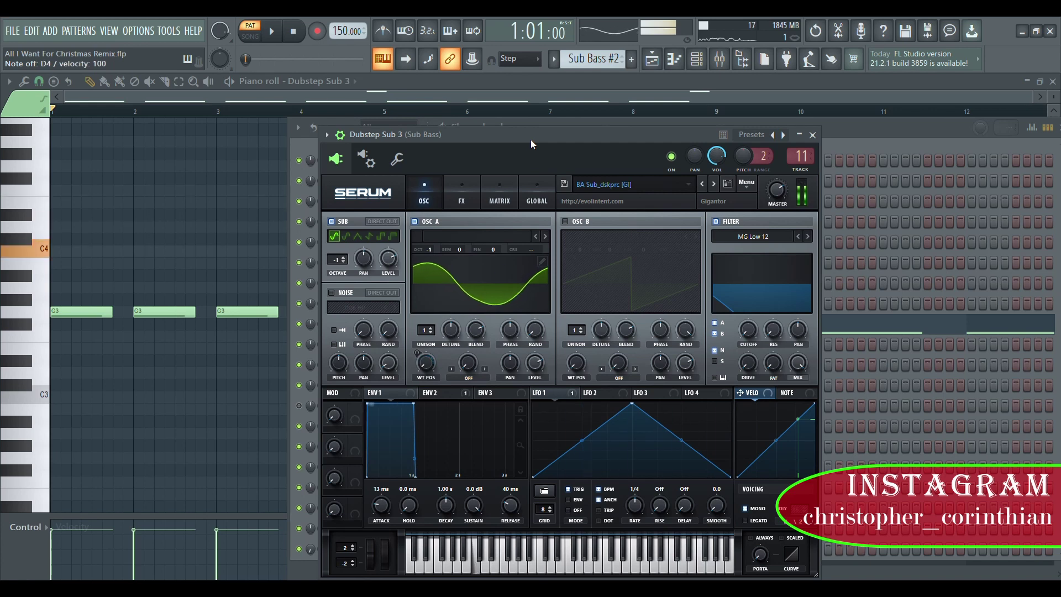
{"action": "key", "text": "s"}
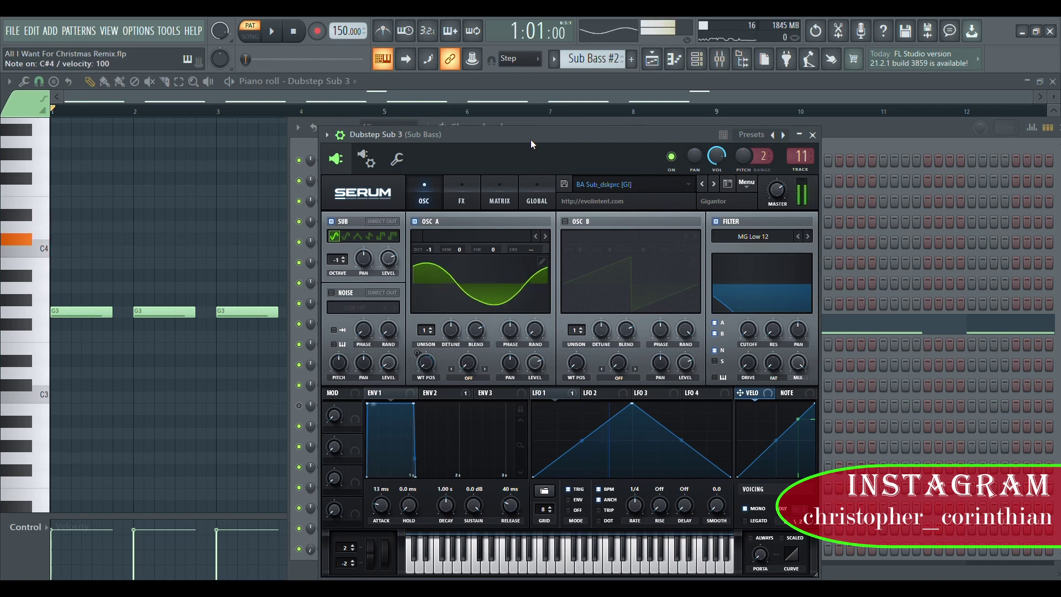
{"action": "key", "text": "z"}
{"action": "key", "text": "d"}
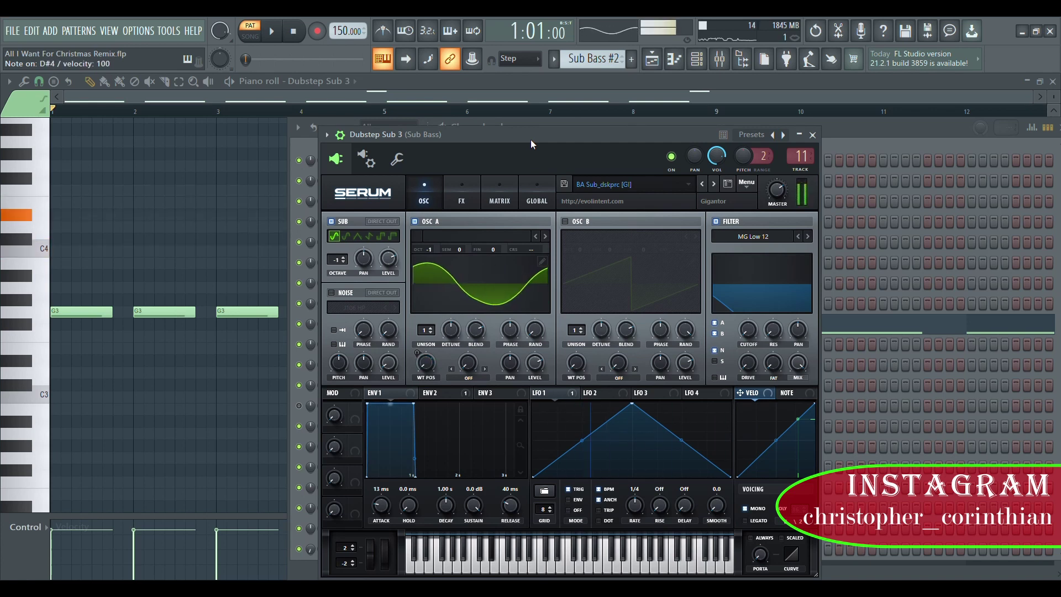
{"action": "key", "text": "w"}
{"action": "key", "text": "c"}
{"action": "key", "text": "v"}
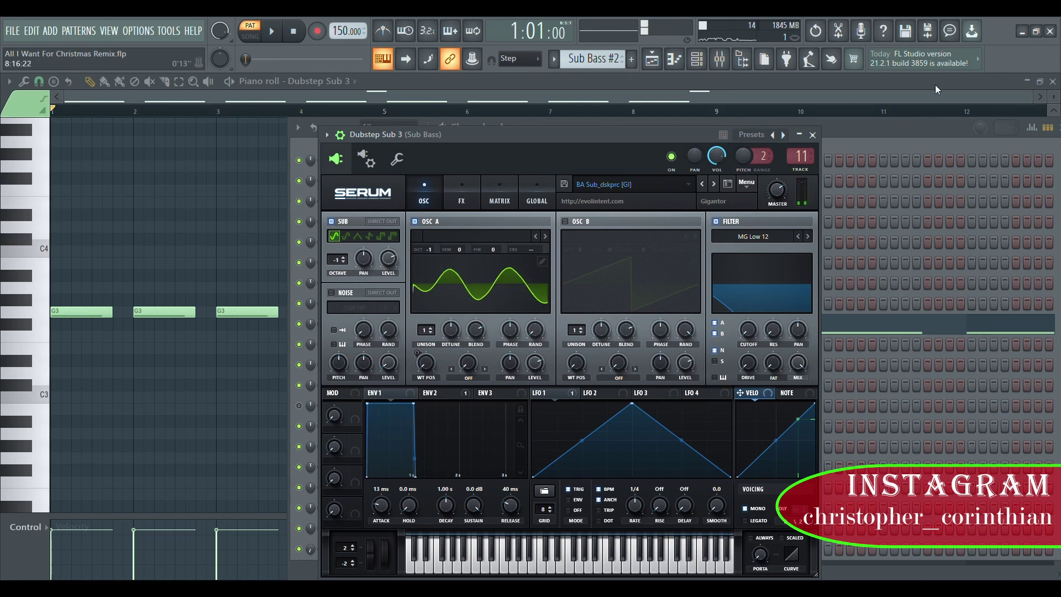
{"action": "key", "text": "Escape"}
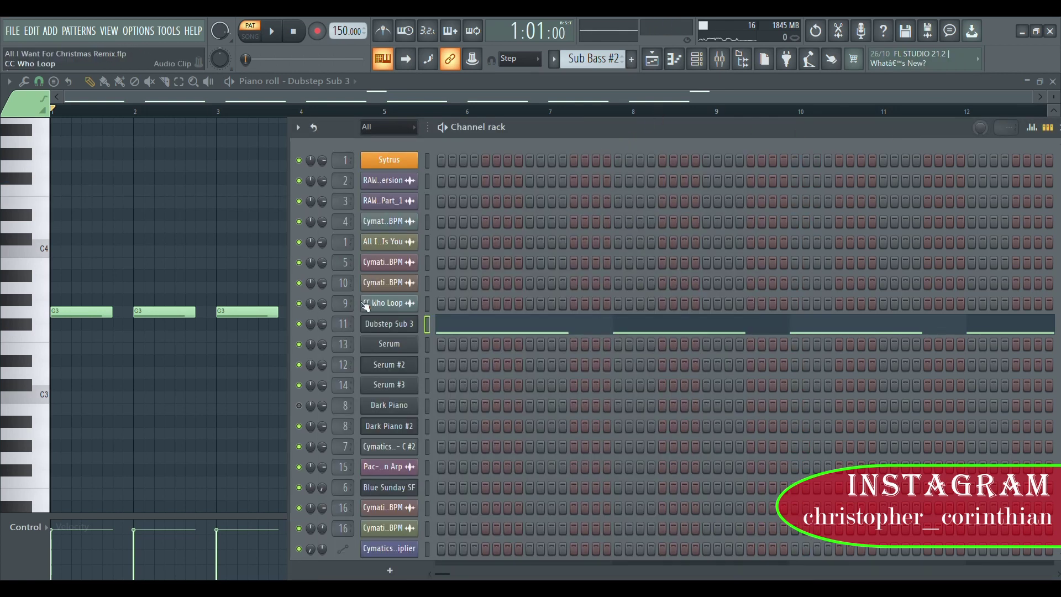
Go back to the playlist and review the clips in the drop section and the part that follows it
{"action": "left_click", "coordinate": [652, 59]}
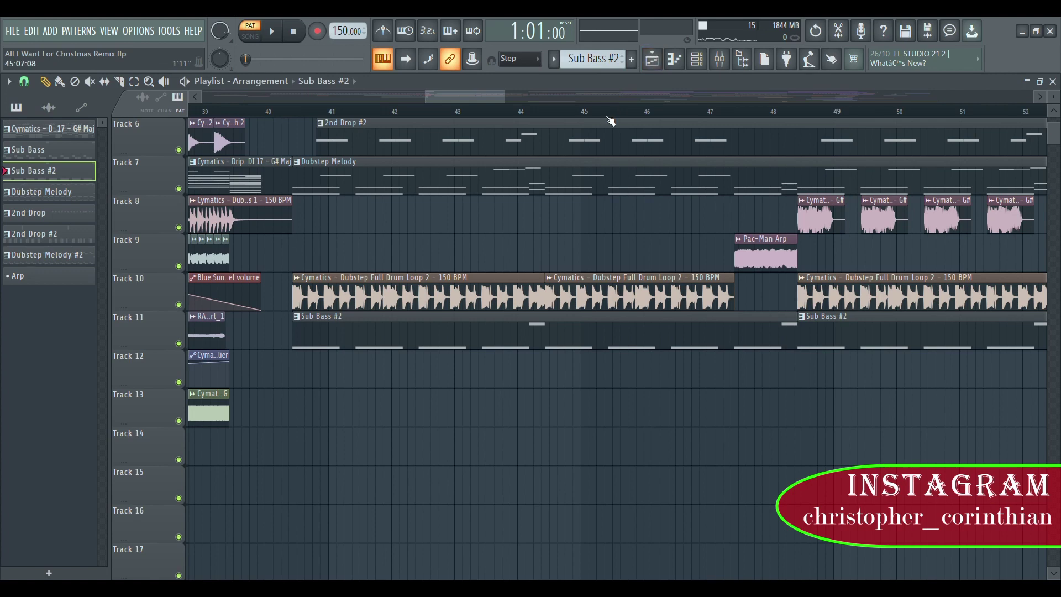
{"action": "scroll", "coordinate": [610, 120], "scroll_direction": "down", "scroll_amount": 5}
{"action": "scroll", "coordinate": [816, 181], "scroll_direction": "up", "scroll_amount": 3}
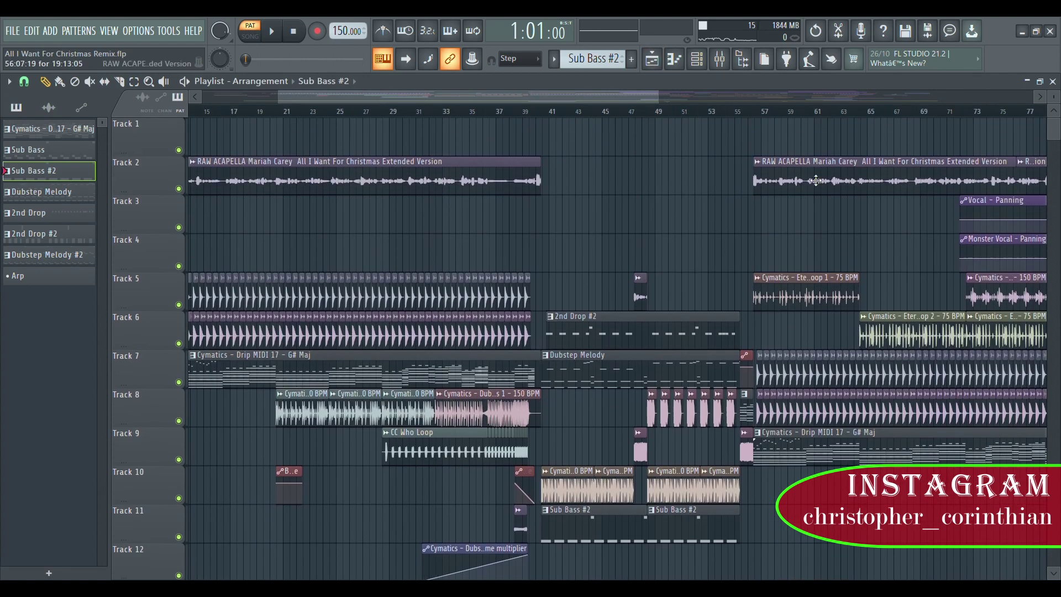
{"action": "scroll", "coordinate": [654, 120], "scroll_direction": "up", "scroll_amount": 5}
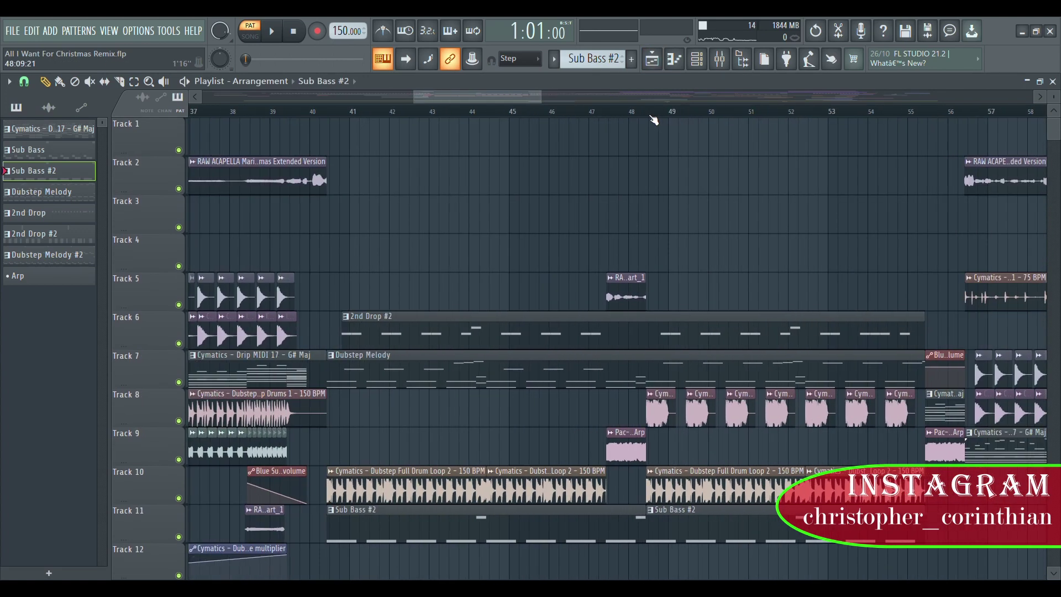
{"action": "scroll", "coordinate": [654, 120], "scroll_direction": "down", "scroll_amount": 5}
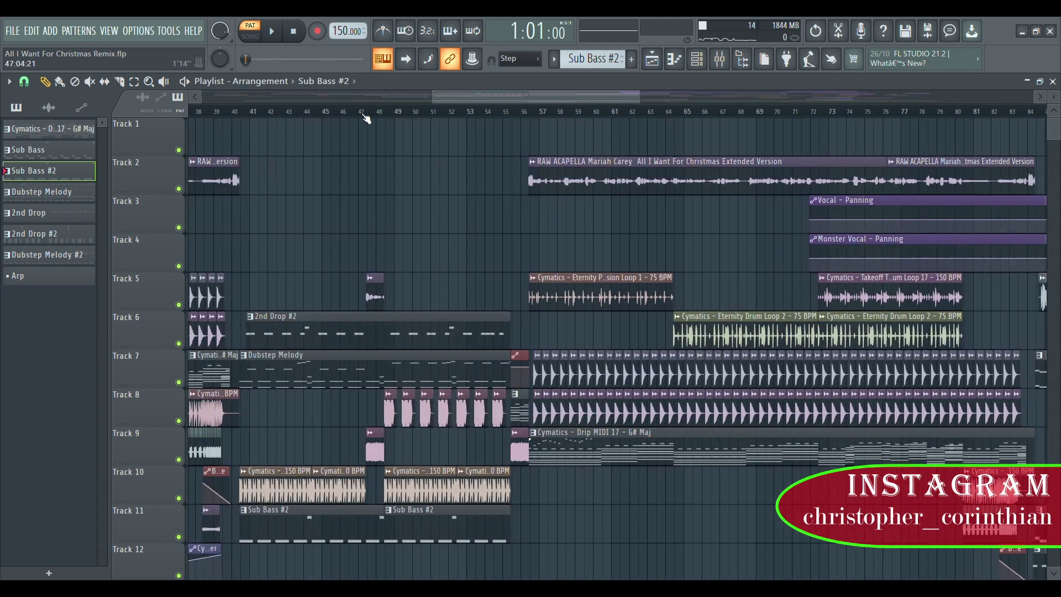
Locate the Pac-Man Arp clip on Track 9 before bar 49 and inspect its sample settings beside the playlist
{"action": "scroll", "coordinate": [379, 118], "scroll_direction": "up", "scroll_amount": 8}
{"action": "scroll", "coordinate": [415, 111], "scroll_direction": "down", "scroll_amount": 2}
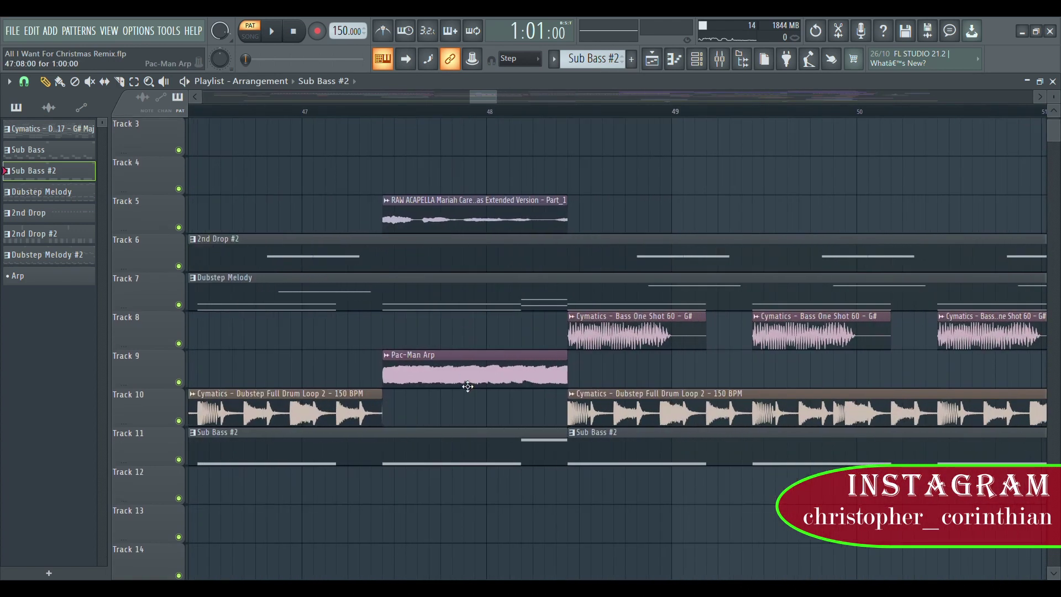
{"action": "double_click", "coordinate": [468, 381]}
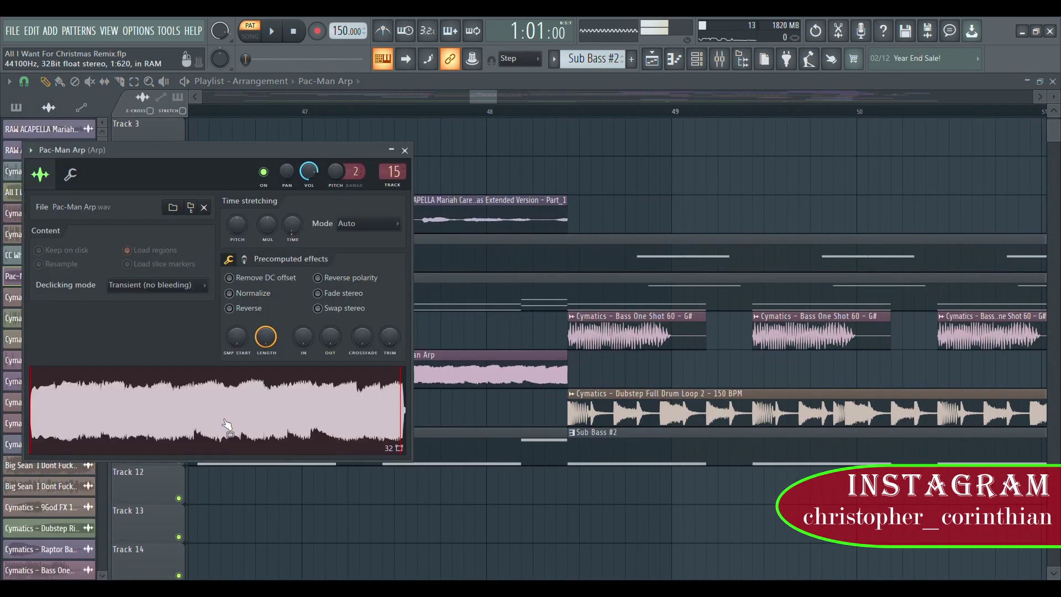
{"action": "left_click_drag", "start_coordinate": [297, 151], "coordinate": [871, 190]}
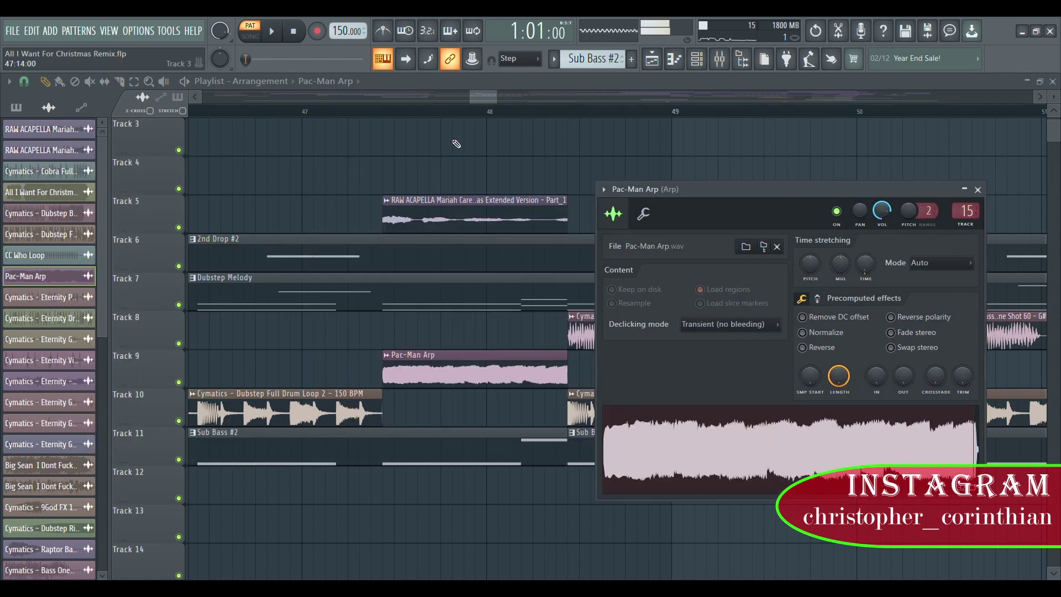
Play the arrangement from bar 46 through the Pac-Man Arp clip into the second half of the drop, and stop playback
{"action": "scroll", "coordinate": [483, 114], "scroll_direction": "down", "scroll_amount": 8}
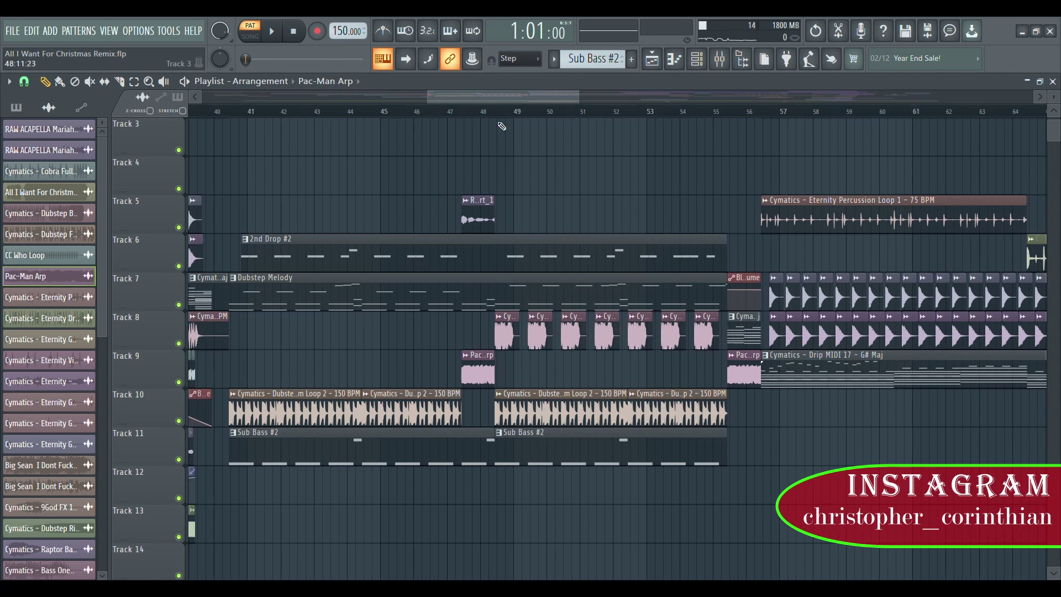
{"action": "left_click", "coordinate": [439, 118]}
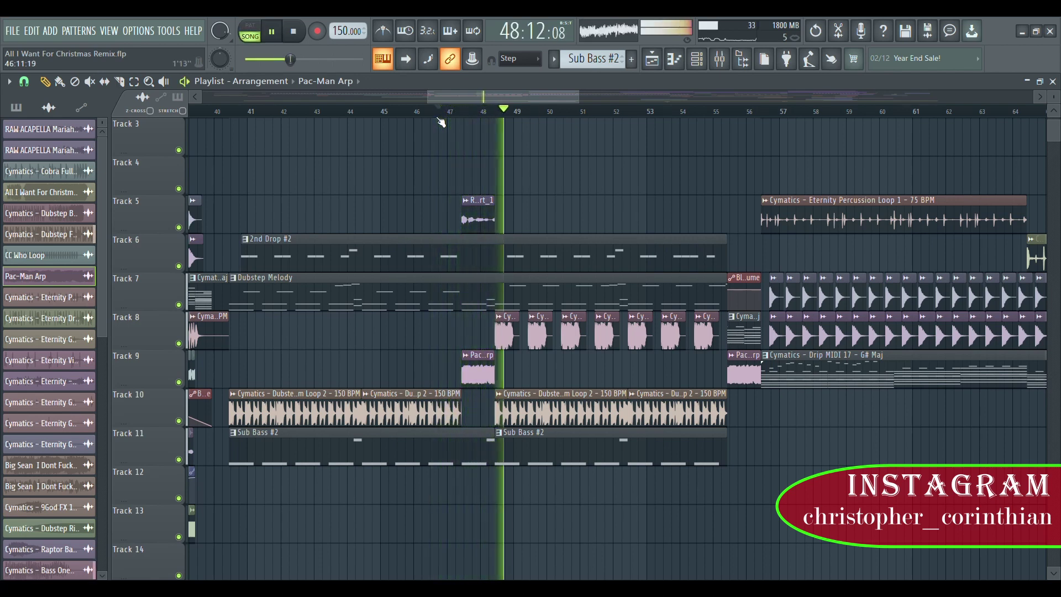
{"action": "scroll", "coordinate": [441, 122], "scroll_direction": "down", "scroll_amount": 6}
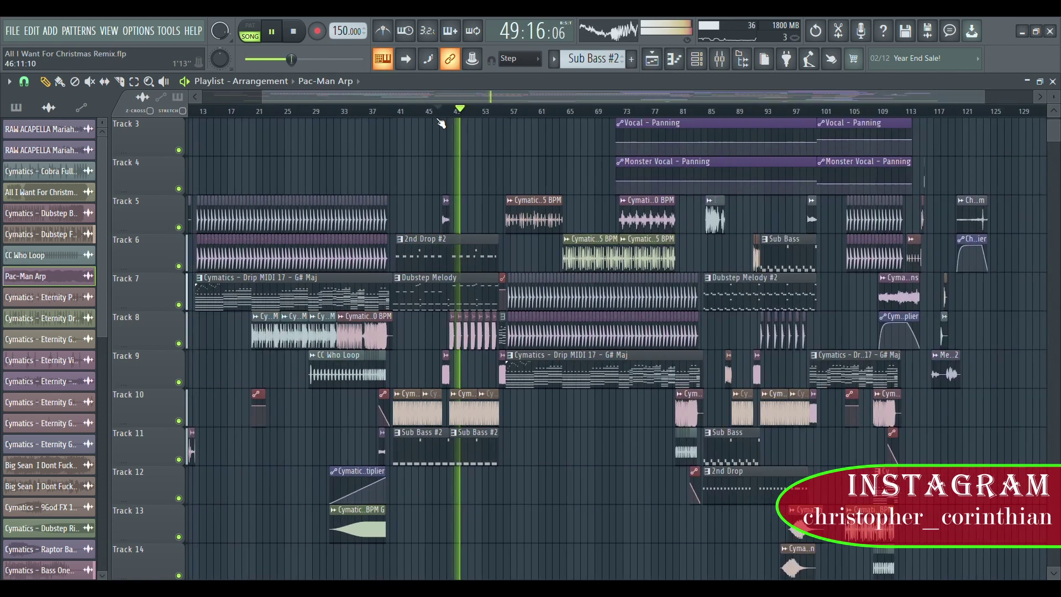
{"action": "key", "text": "space"}
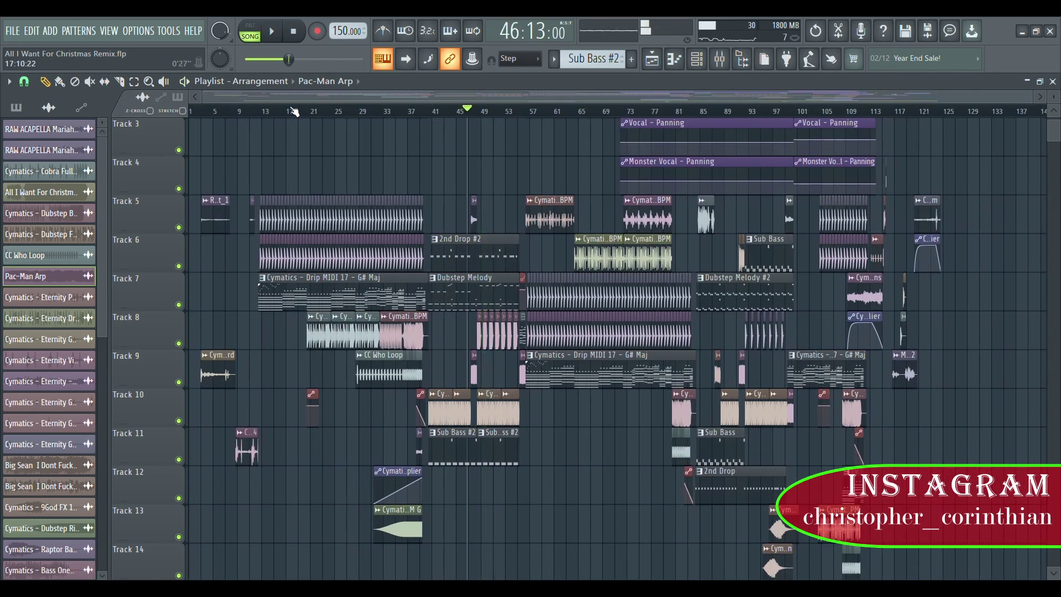
Select the Cymatics - Drip MIDI 17 - G# Maj pattern on Track 7 and show its channels in the channel rack
{"action": "scroll", "coordinate": [265, 115], "scroll_direction": "up", "scroll_amount": 2}
{"action": "scroll", "coordinate": [265, 114], "scroll_direction": "up", "scroll_amount": 2}
{"action": "left_click", "coordinate": [332, 278]}
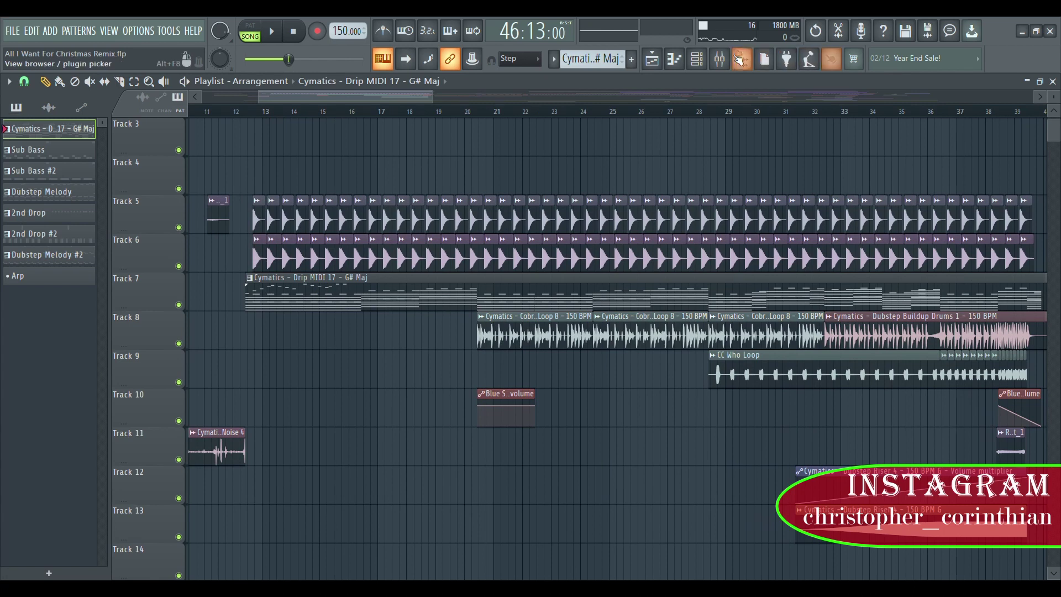
{"action": "left_click", "coordinate": [701, 63]}
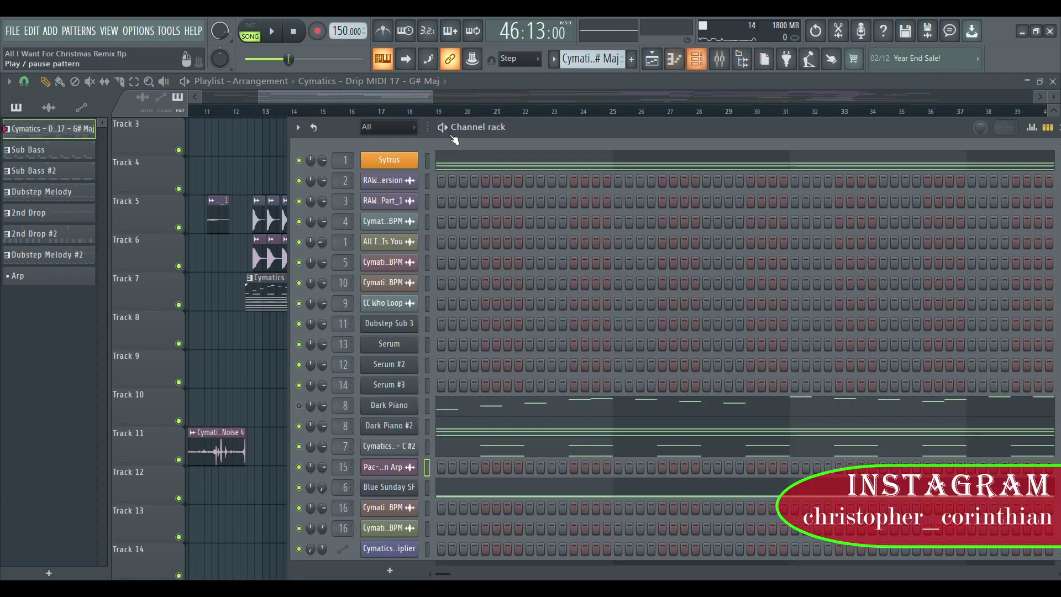
Examine the Sytrus channel's chord notes and the ghost notes above them in the piano roll
{"action": "left_click", "coordinate": [366, 206]}
{"action": "scroll", "coordinate": [155, 249], "scroll_direction": "up", "scroll_amount": 4}
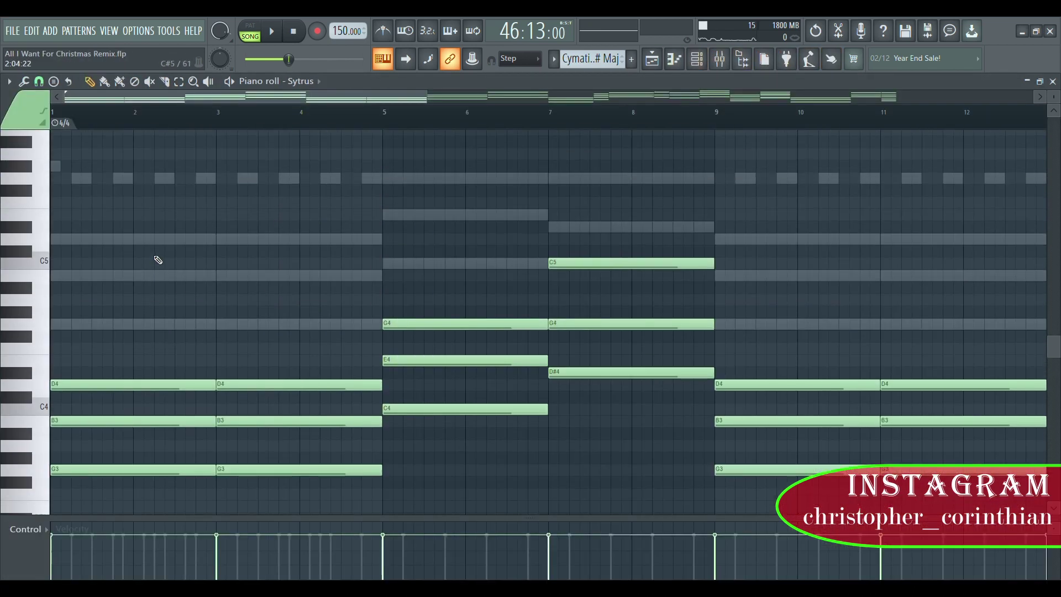
{"action": "scroll", "coordinate": [158, 260], "scroll_direction": "down", "scroll_amount": 2}
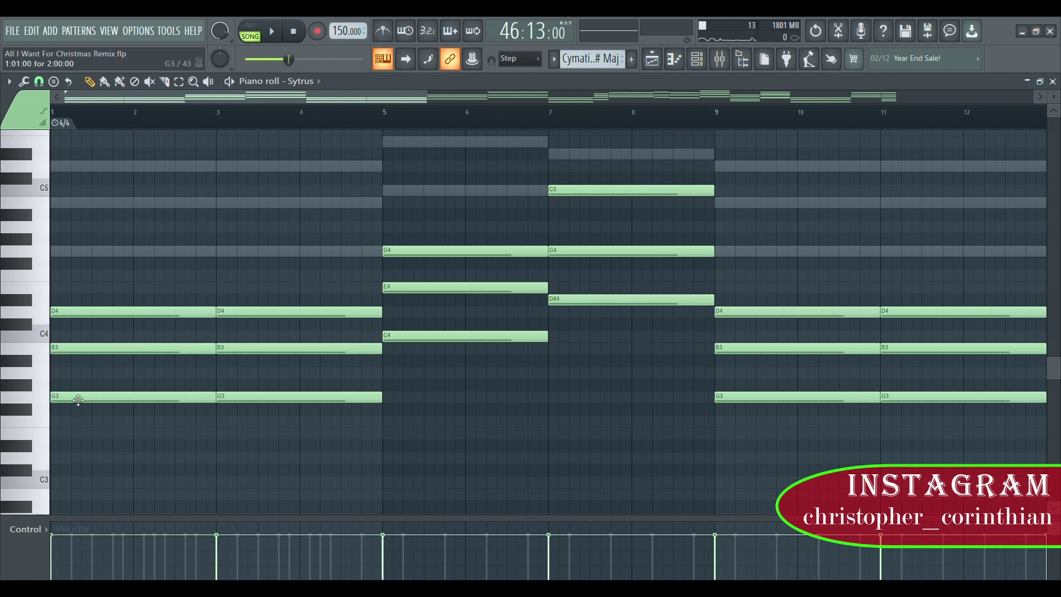
{"action": "scroll", "coordinate": [91, 404], "scroll_direction": "up", "scroll_amount": 6}
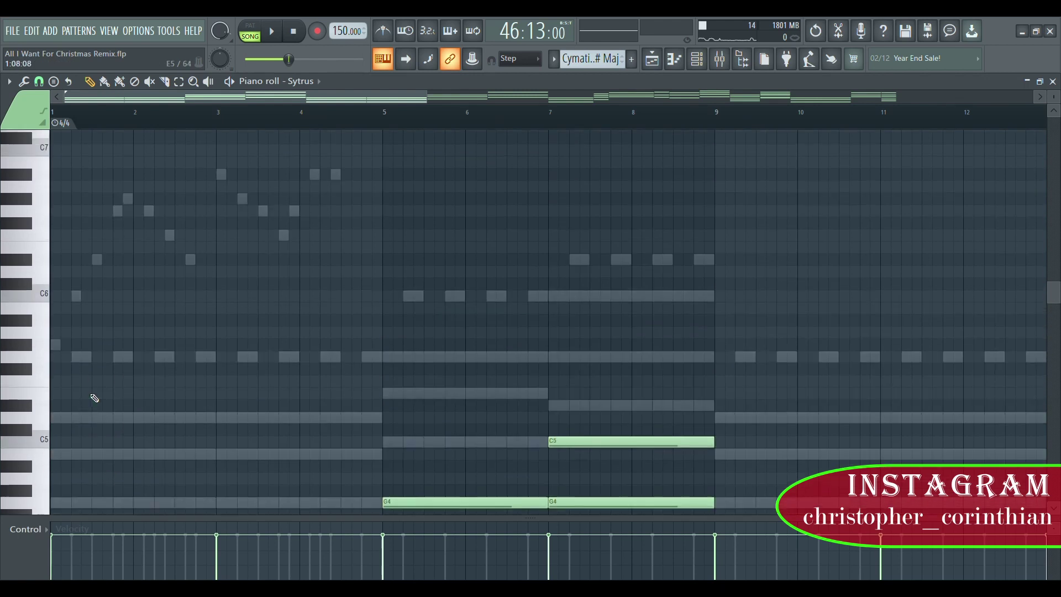
Return to the playlist and locate the Cymatics - Bass One Shot 60 clips on Track 8 after bar 48
{"action": "scroll", "coordinate": [209, 348], "scroll_direction": "down", "scroll_amount": 4}
{"action": "left_click", "coordinate": [662, 63]}
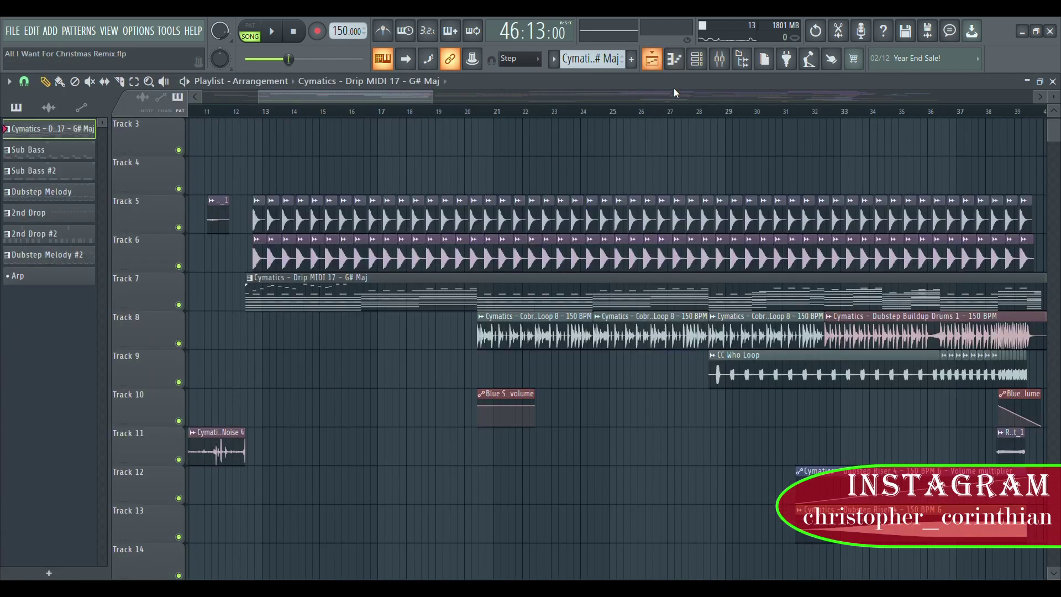
{"action": "scroll", "coordinate": [840, 115], "scroll_direction": "up", "scroll_amount": 3}
{"action": "scroll", "coordinate": [841, 115], "scroll_direction": "up", "scroll_amount": 4}
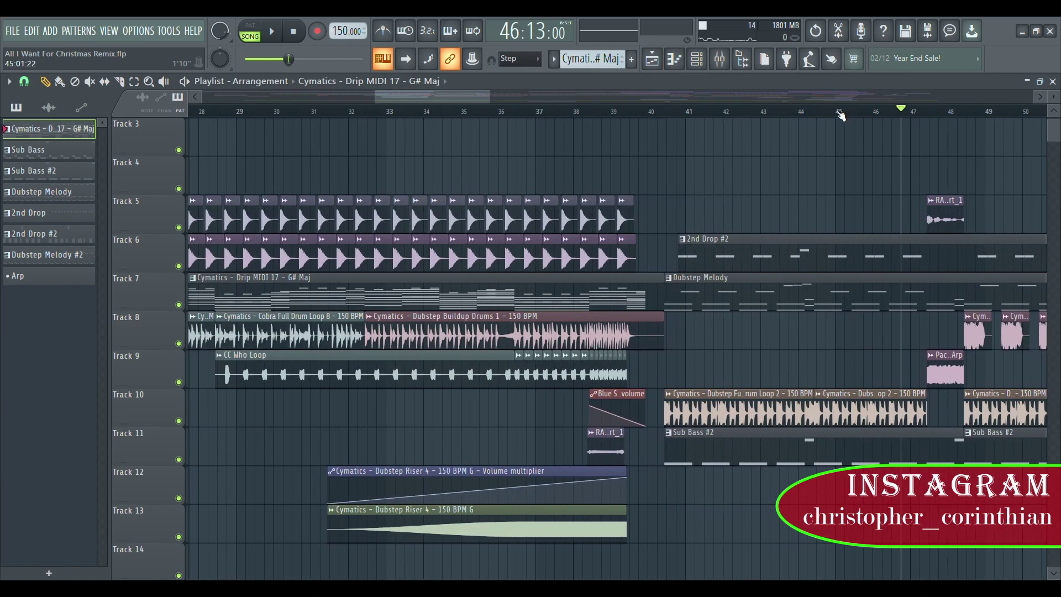
{"action": "scroll", "coordinate": [999, 124], "scroll_direction": "up", "scroll_amount": 3}
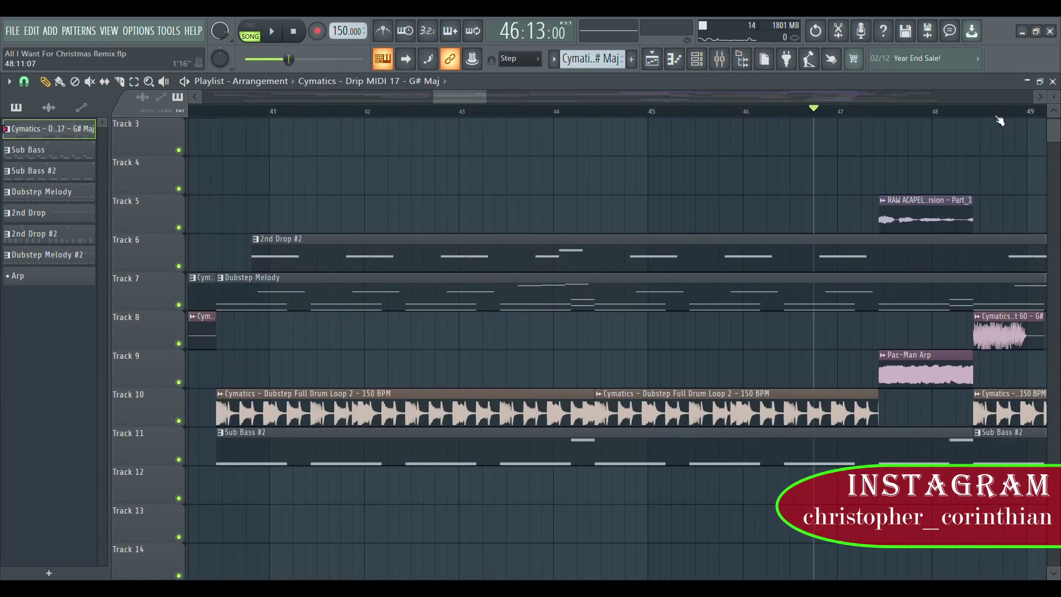
{"action": "left_click_drag", "start_coordinate": [457, 105], "coordinate": [462, 95]}
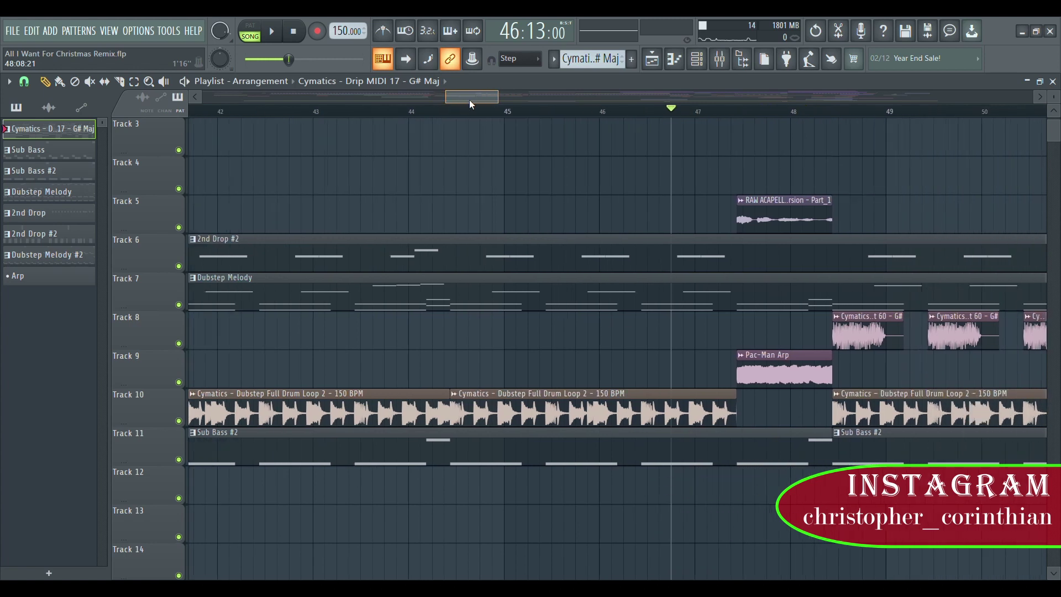
{"action": "scroll", "coordinate": [811, 135], "scroll_direction": "up", "scroll_amount": 3}
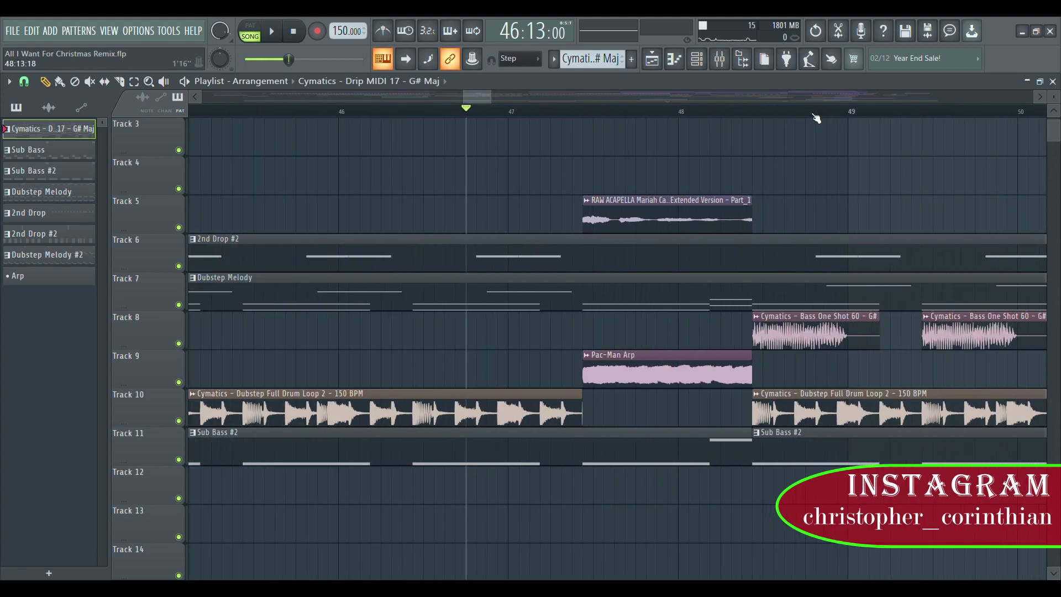
Inspect the Cymatics - Bass One Shot 60 - G# sample's settings, audition its waveform, and close its window
{"action": "double_click", "coordinate": [843, 337]}
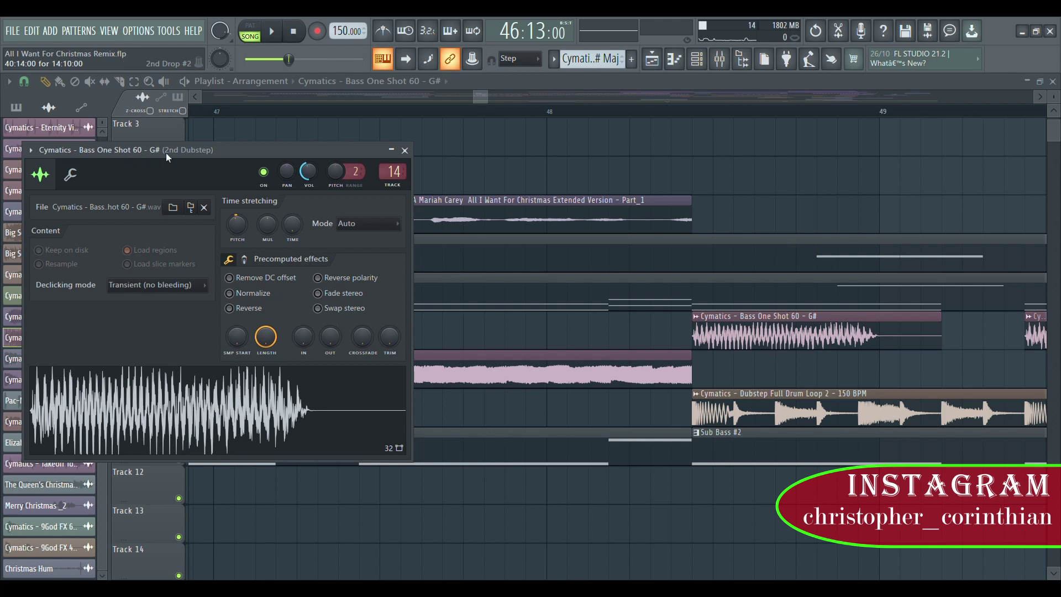
{"action": "left_click_drag", "start_coordinate": [211, 153], "coordinate": [252, 151]}
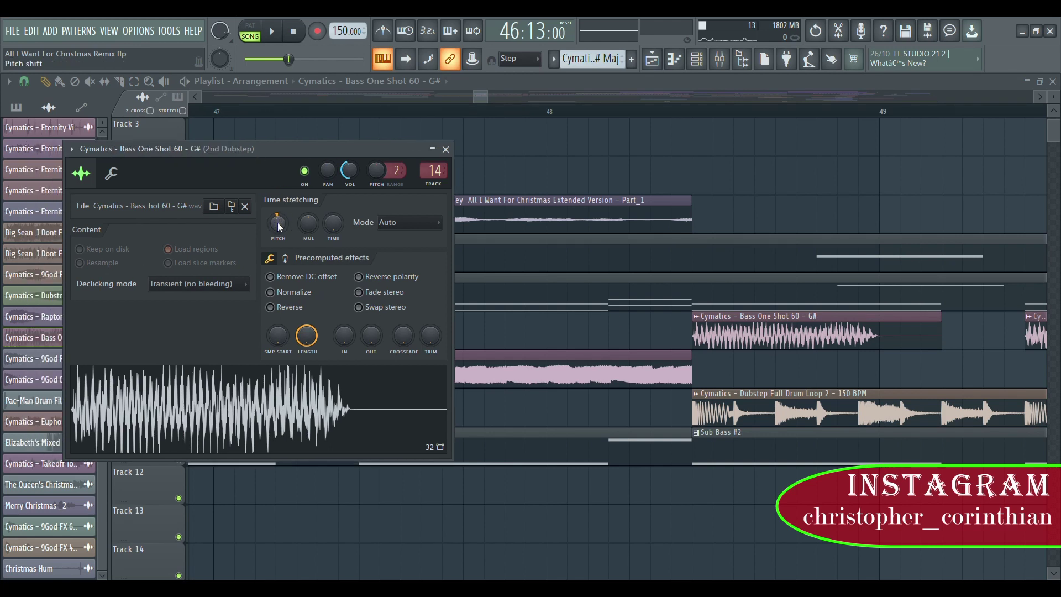
{"action": "left_click", "coordinate": [263, 402]}
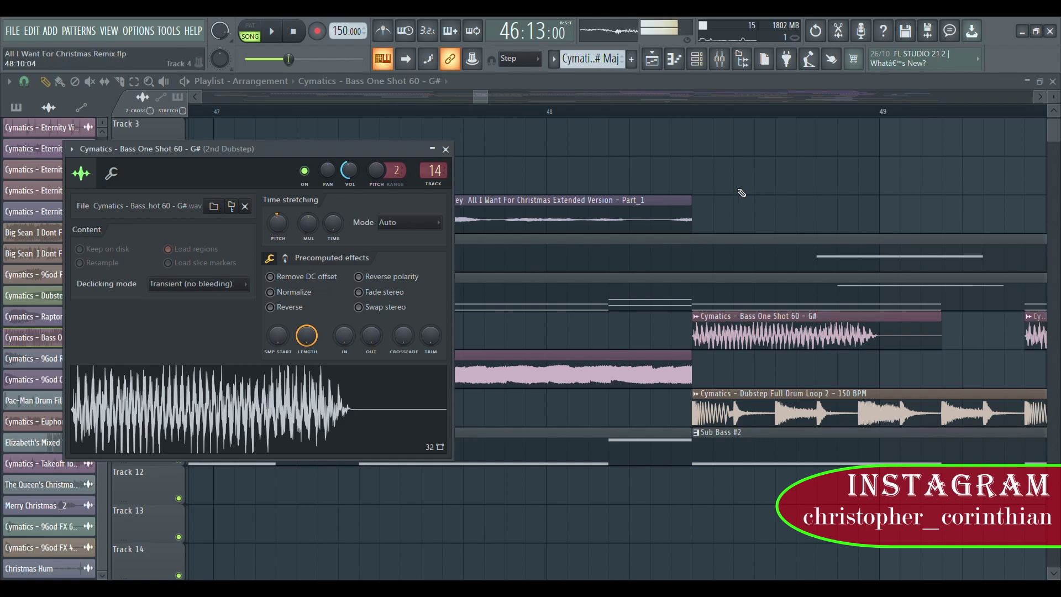
{"action": "key", "text": "Escape"}
Open the Pac-Man Arp clip's sample settings on Track 9 and audition its waveform
{"action": "scroll", "coordinate": [683, 113], "scroll_direction": "down", "scroll_amount": 2}
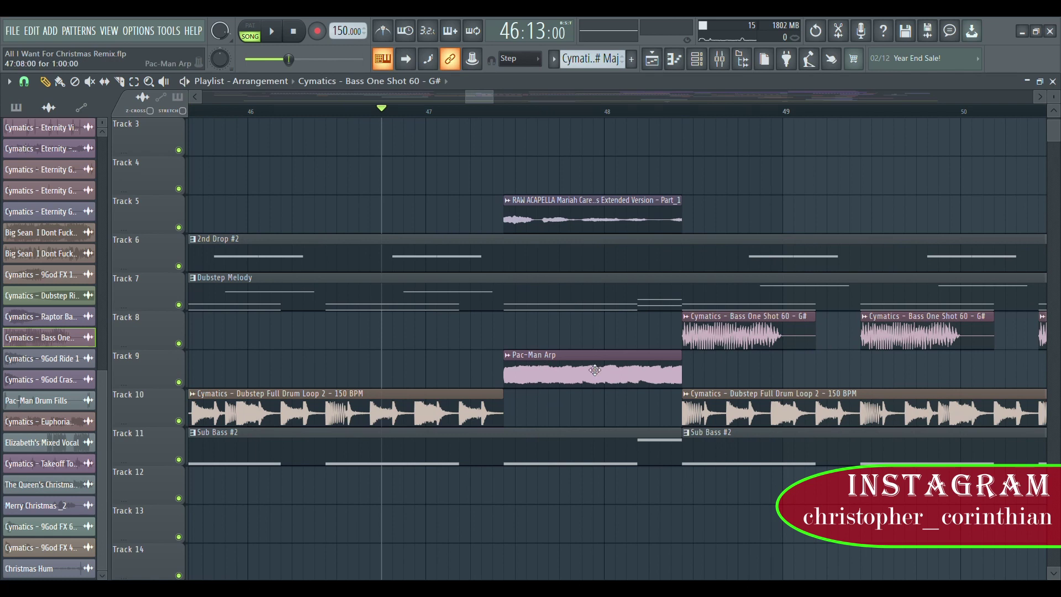
{"action": "left_click", "coordinate": [507, 355]}
{"action": "left_click", "coordinate": [730, 454]}
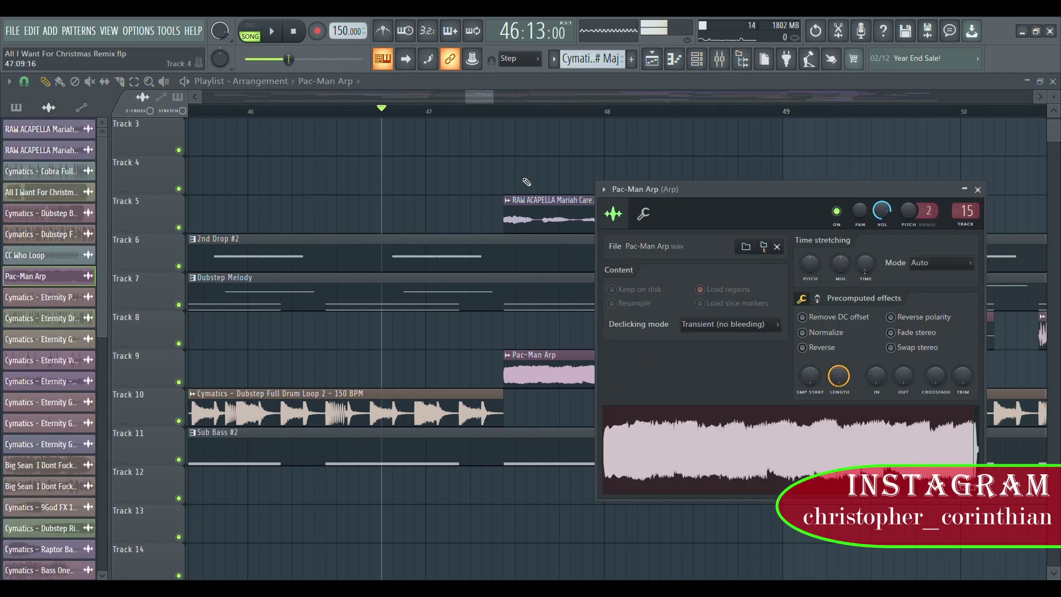
Review the playlist arrangement from the first drop at bar 41 through the second verse, second drop and outro
{"action": "left_click_drag", "start_coordinate": [476, 99], "coordinate": [440, 98]}
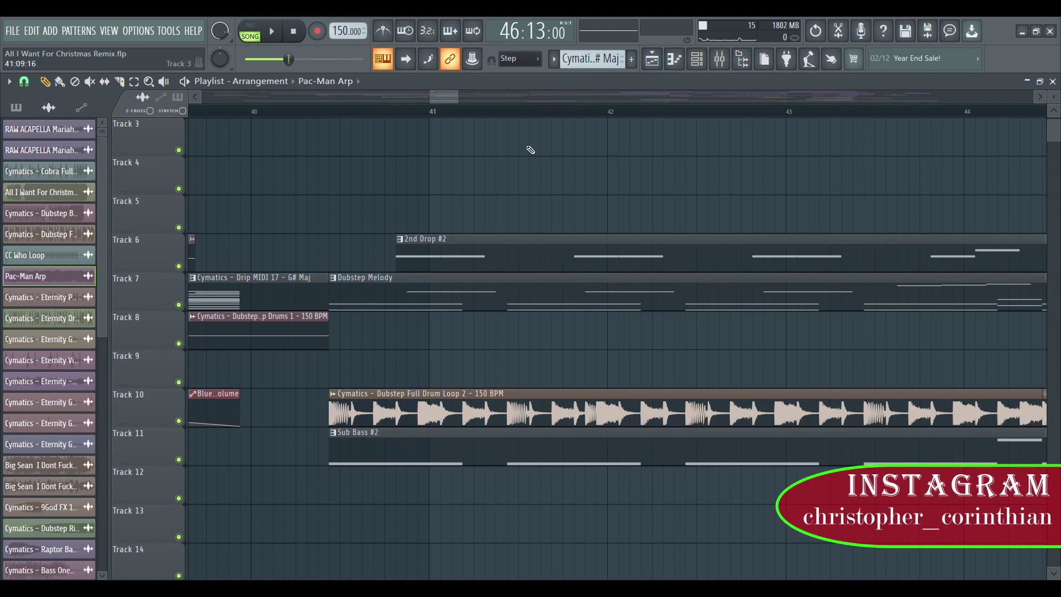
{"action": "scroll", "coordinate": [536, 111], "scroll_direction": "down", "scroll_amount": 10}
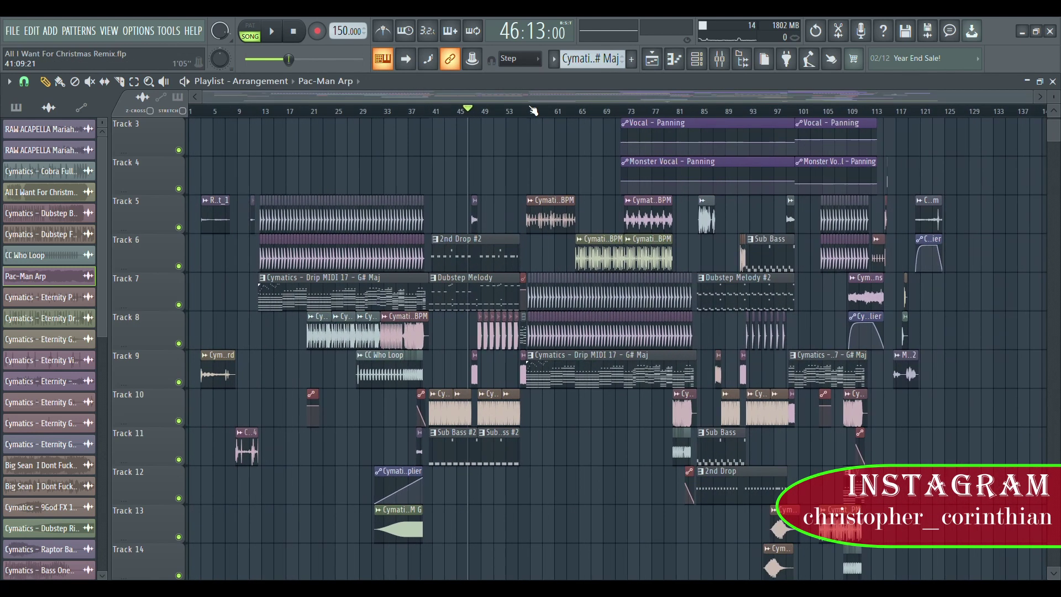
{"action": "scroll", "coordinate": [929, 341], "scroll_direction": "up", "scroll_amount": 2}
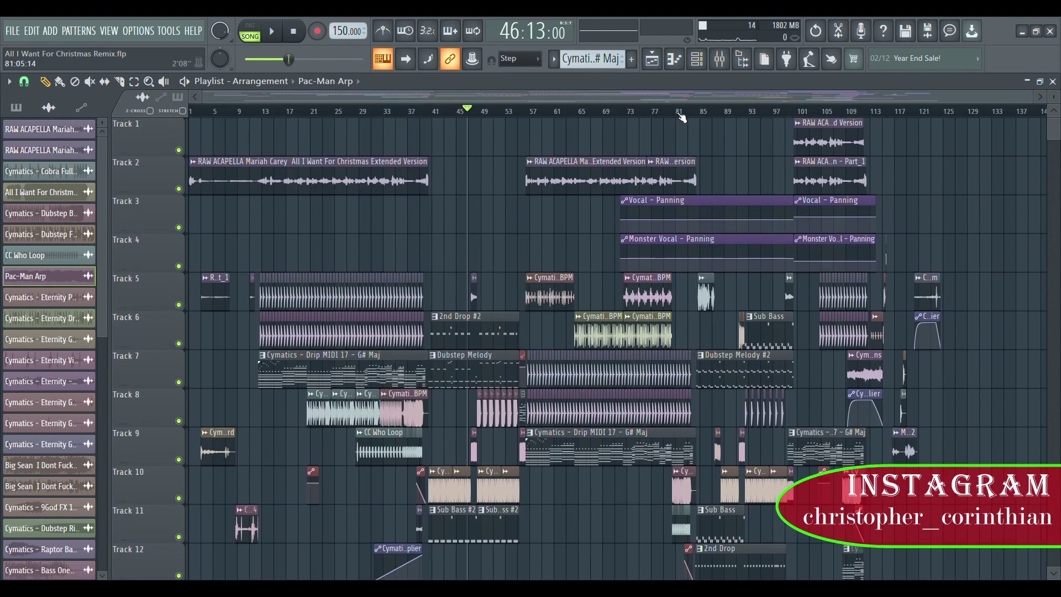
{"action": "scroll", "coordinate": [682, 114], "scroll_direction": "up", "scroll_amount": 4}
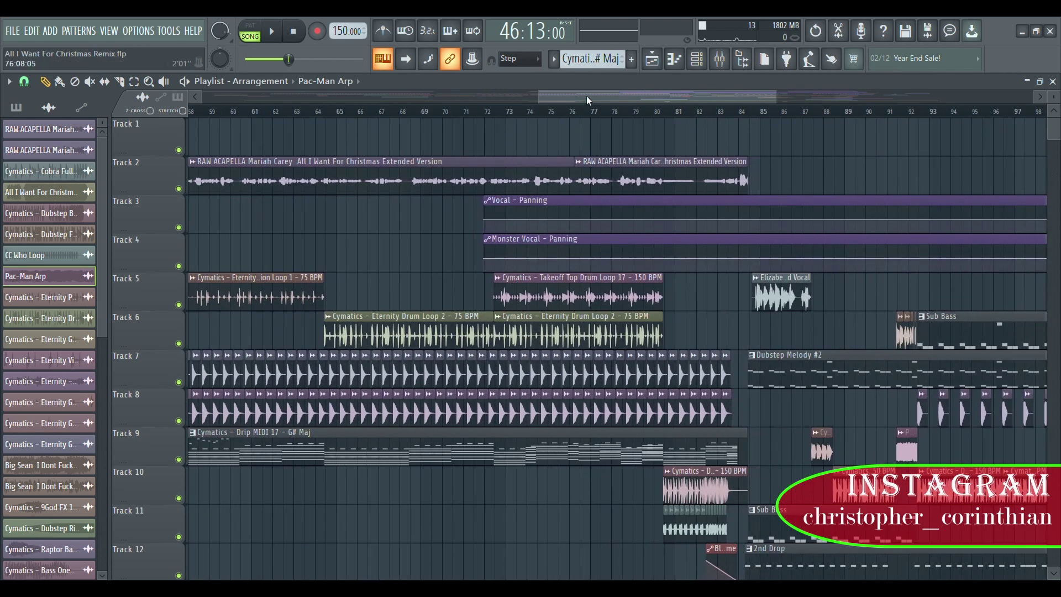
{"action": "left_click_drag", "start_coordinate": [608, 144], "coordinate": [651, 245]}
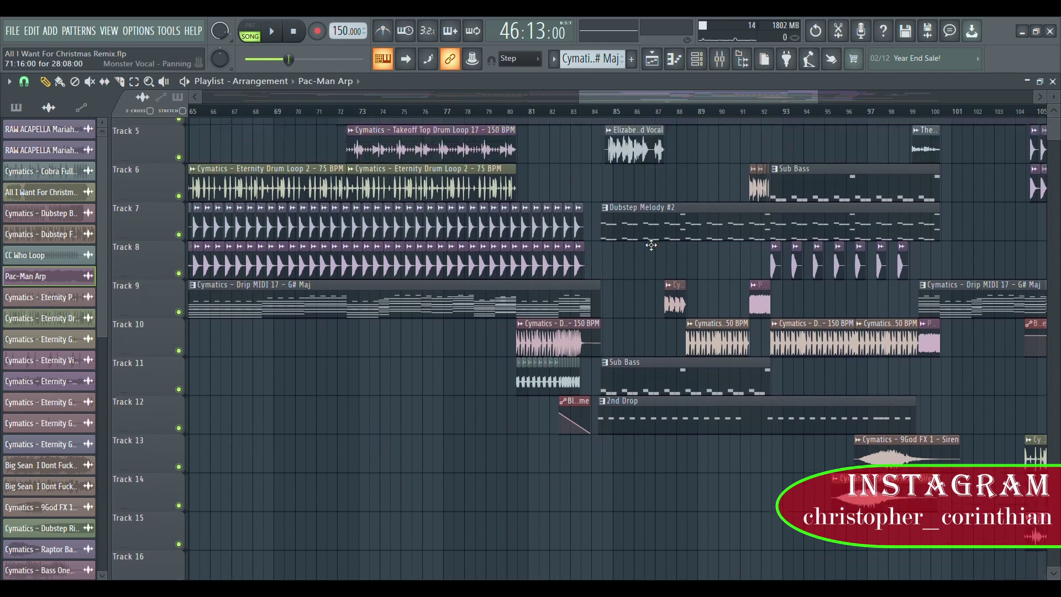
{"action": "scroll", "coordinate": [652, 243], "scroll_direction": "up", "scroll_amount": 4}
{"action": "scroll", "coordinate": [879, 117], "scroll_direction": "down", "scroll_amount": 4}
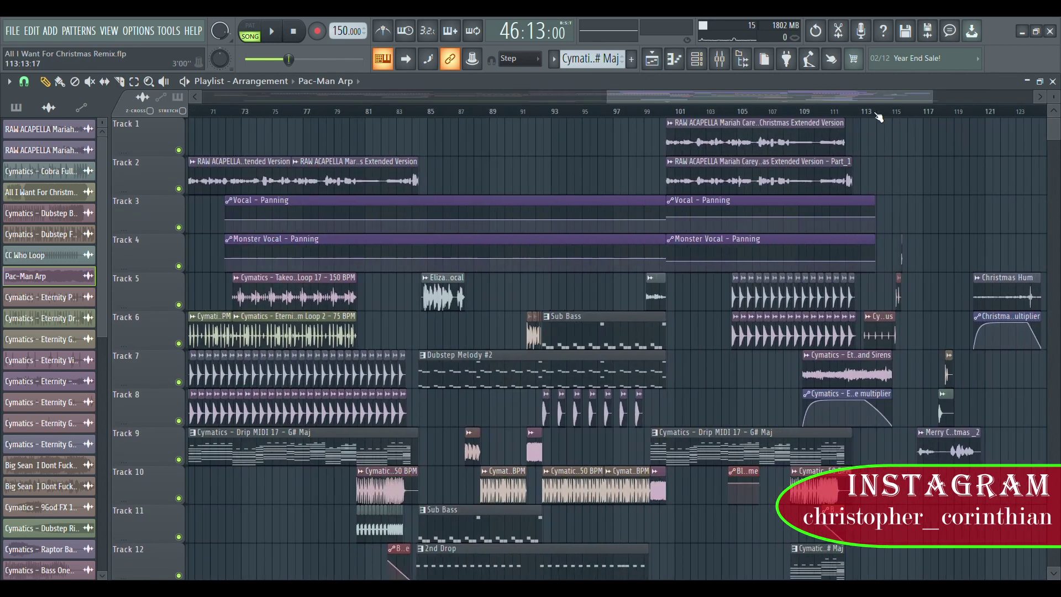
{"action": "scroll", "coordinate": [879, 117], "scroll_direction": "up", "scroll_amount": 3}
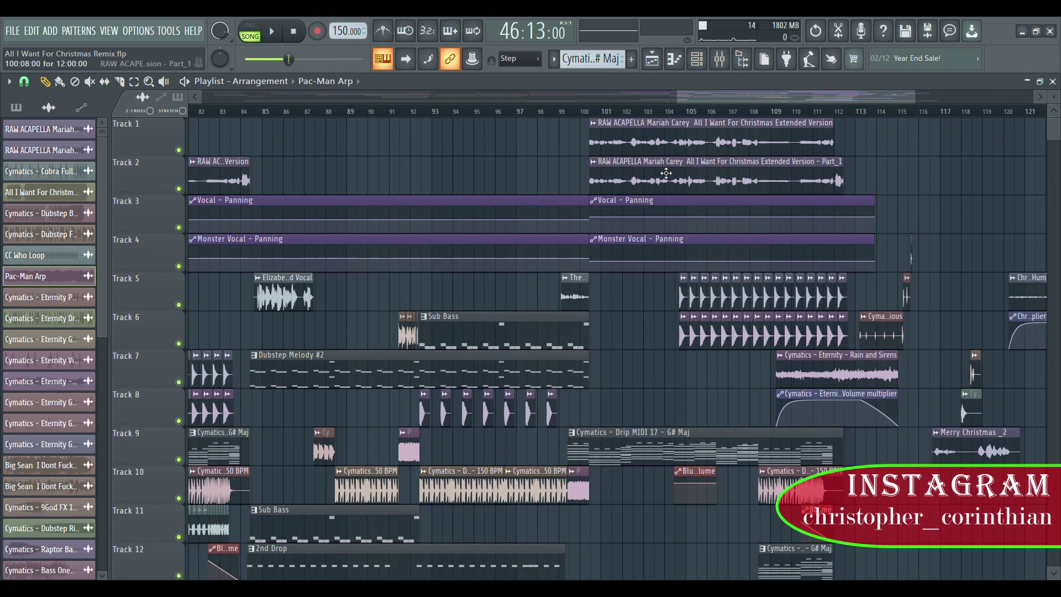
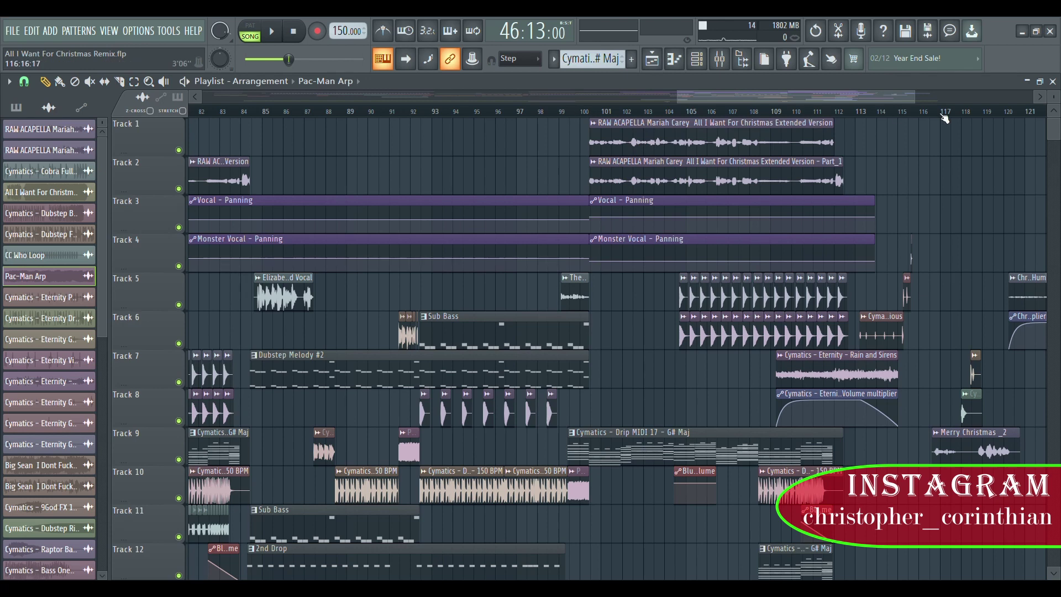
Play the Cymatics - Drip MIDI 17 - G# Maj pattern in pattern mode and stop playback
{"action": "left_click", "coordinate": [258, 29]}
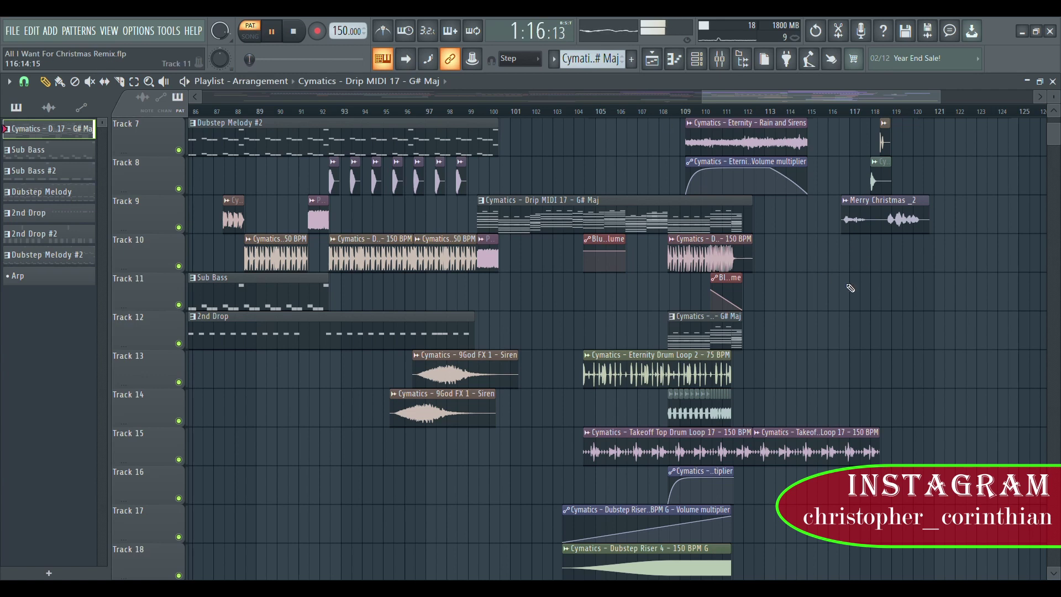
{"action": "key", "text": "space"}
{"action": "key", "text": "space"}
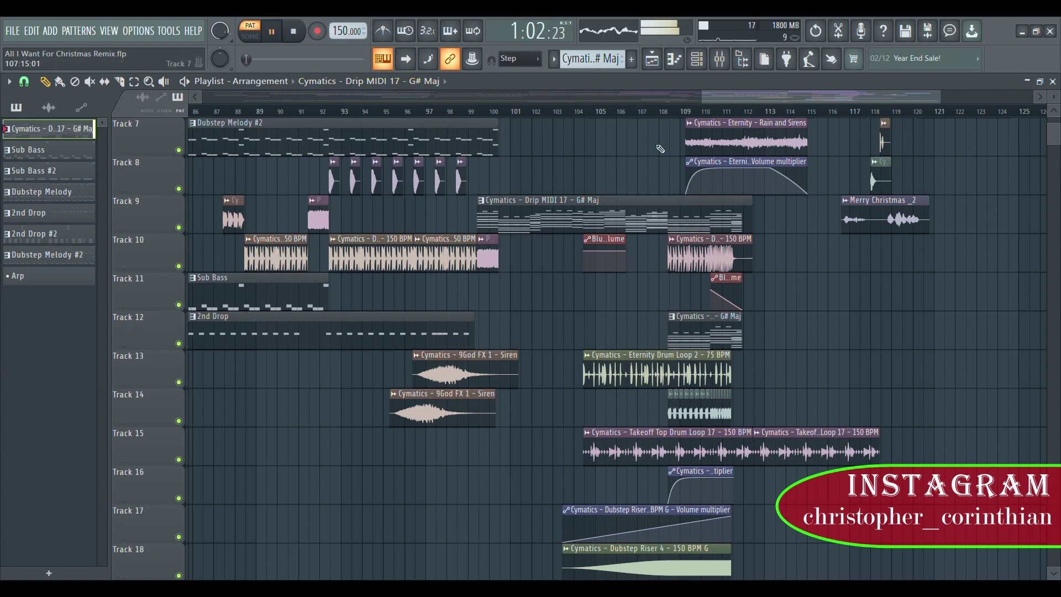
{"action": "key", "text": "space"}
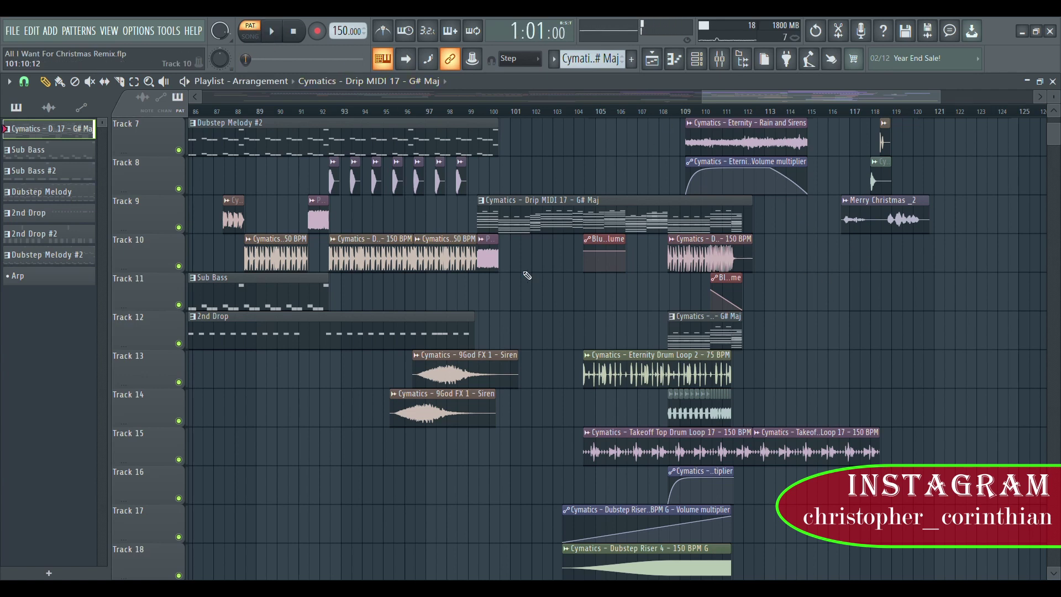
Play the song from bar 94 through the Siren effects on Tracks 13 and 14 to the returning vocals, and stop playback
{"action": "scroll", "coordinate": [445, 112], "scroll_direction": "up", "scroll_amount": 5}
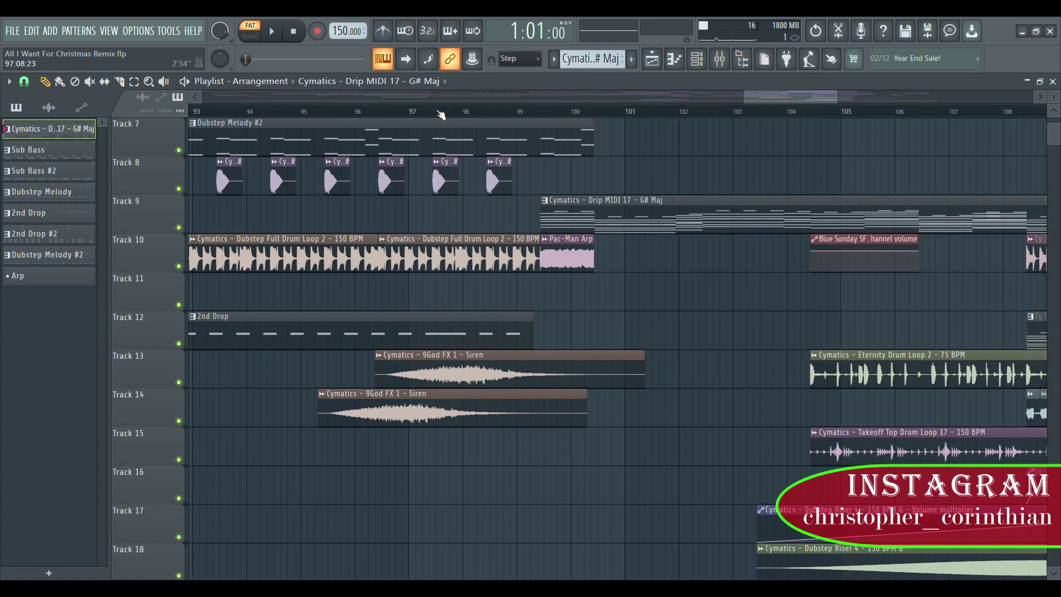
{"action": "left_click", "coordinate": [270, 114]}
{"action": "key", "text": "space"}
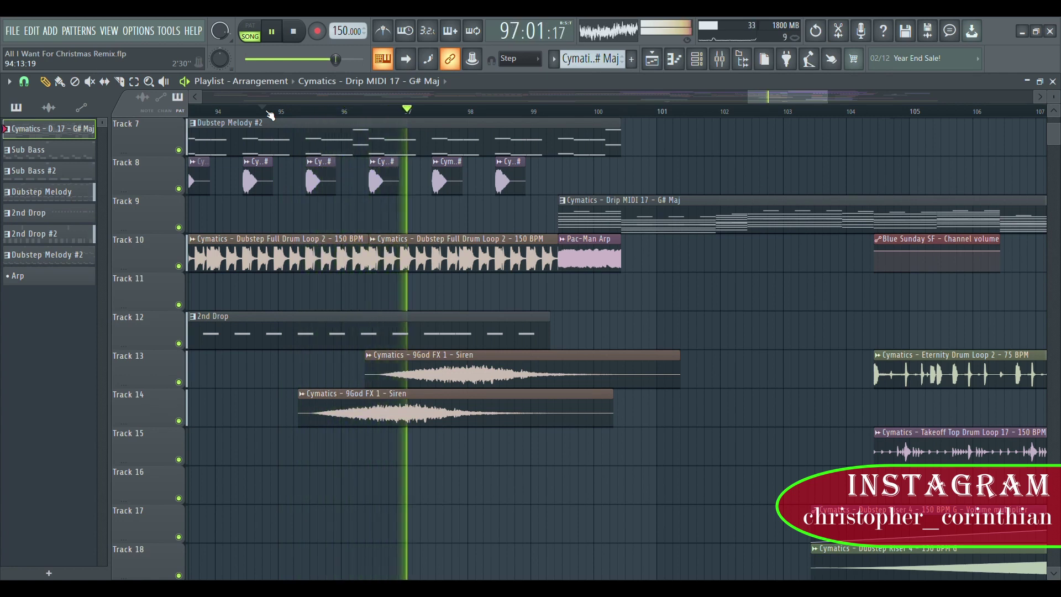
{"action": "left_click", "coordinate": [268, 111]}
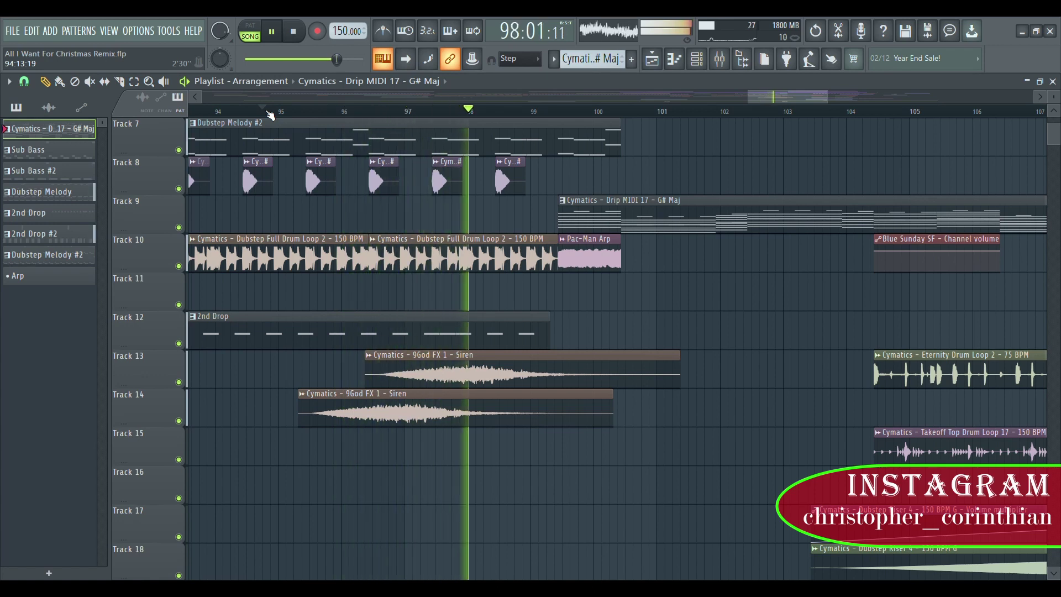
{"action": "scroll", "coordinate": [705, 162], "scroll_direction": "up", "scroll_amount": 2}
{"action": "scroll", "coordinate": [704, 162], "scroll_direction": "up", "scroll_amount": 3}
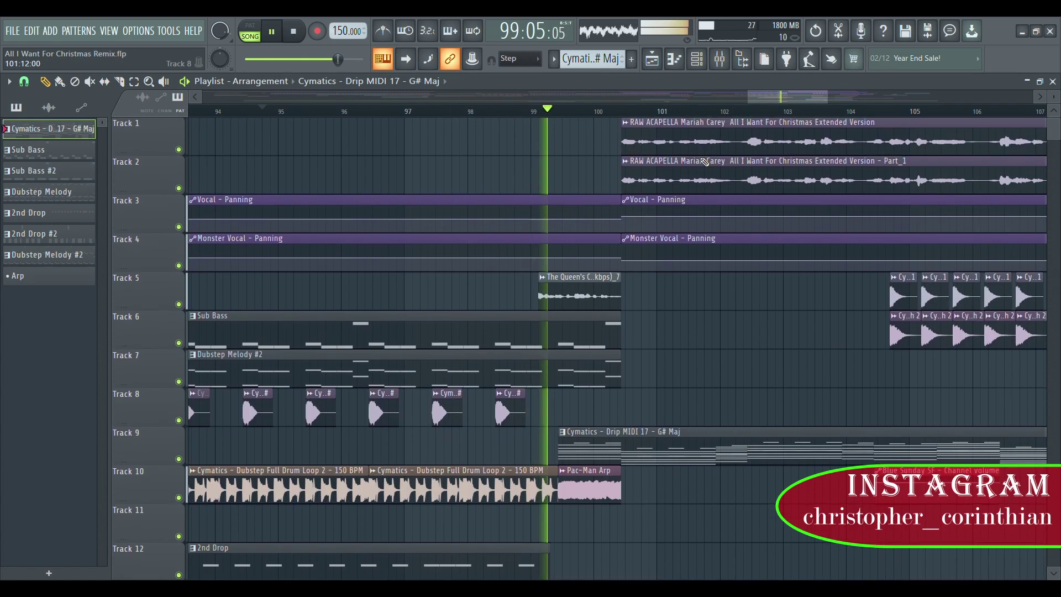
{"action": "scroll", "coordinate": [614, 122], "scroll_direction": "up", "scroll_amount": 4}
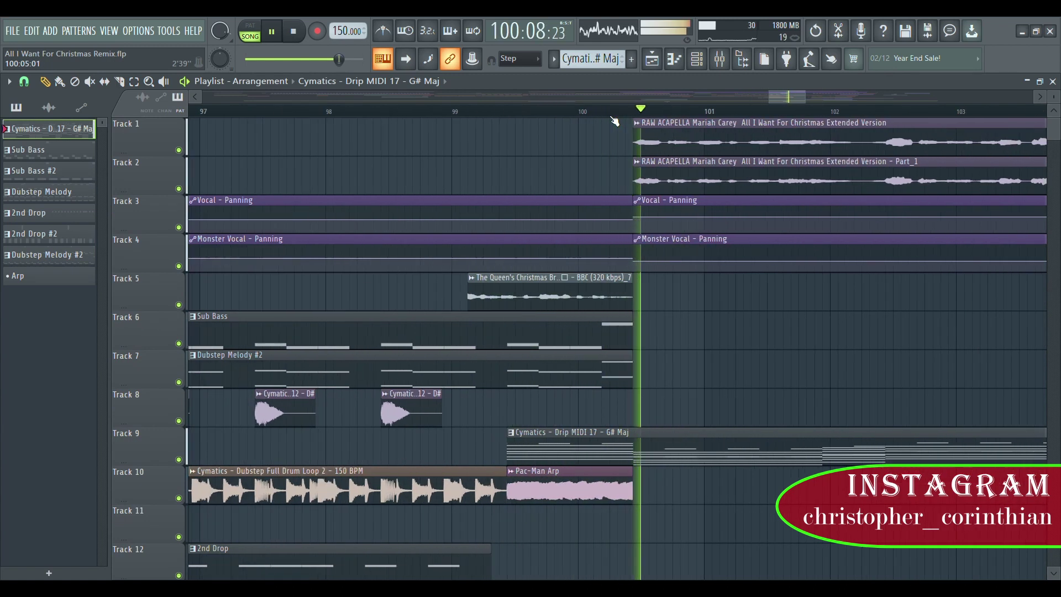
{"action": "key", "text": "space"}
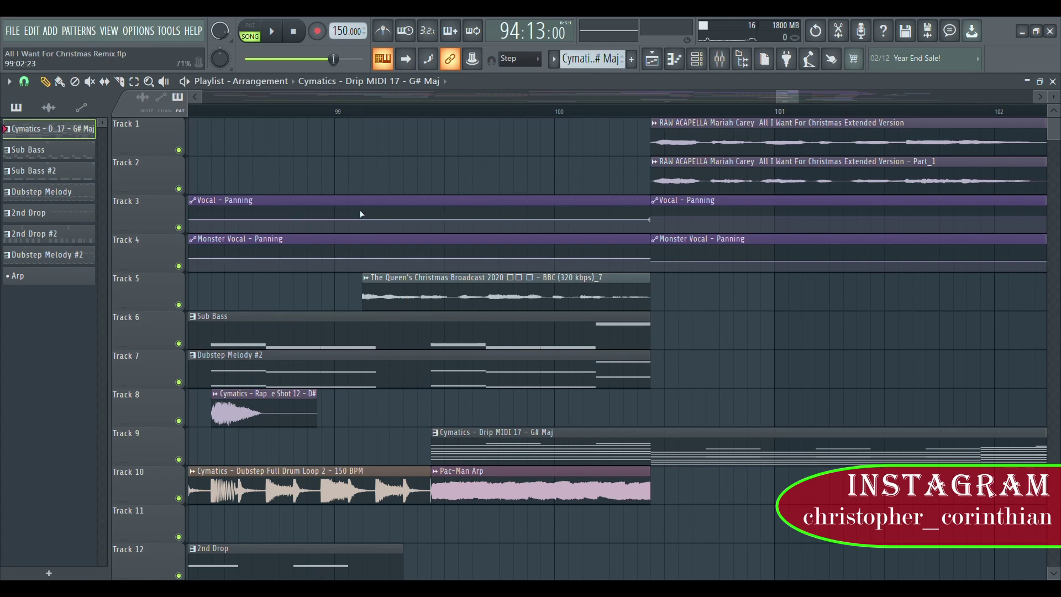
Replay the song from bar 99 through The Queen's Christmas Broadcast clip on Track 5 into the returning vocals
{"action": "left_click", "coordinate": [336, 111]}
{"action": "key", "text": "space"}
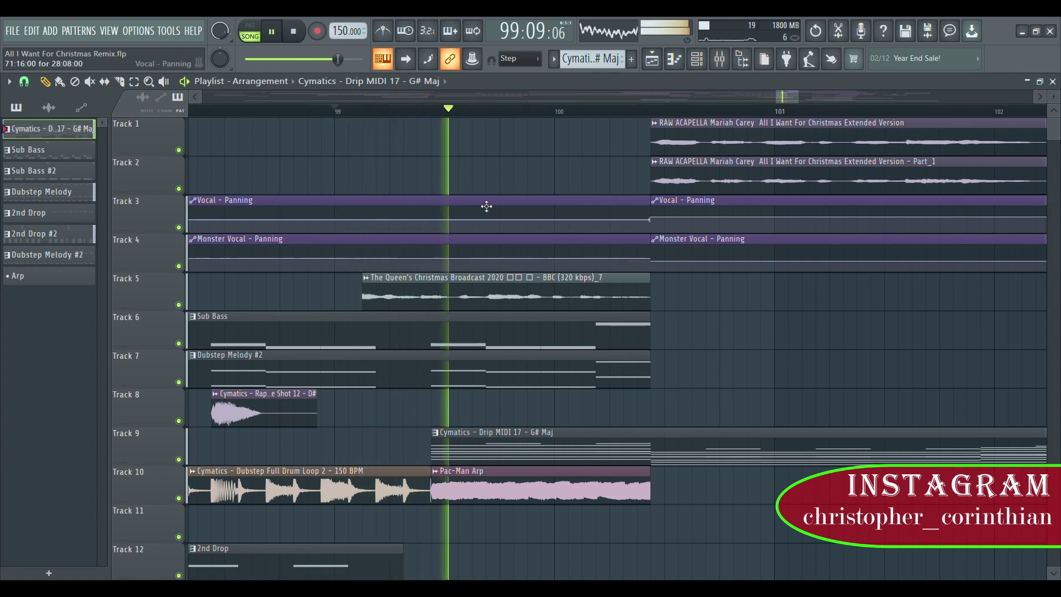
{"action": "scroll", "coordinate": [629, 110], "scroll_direction": "down", "scroll_amount": 10}
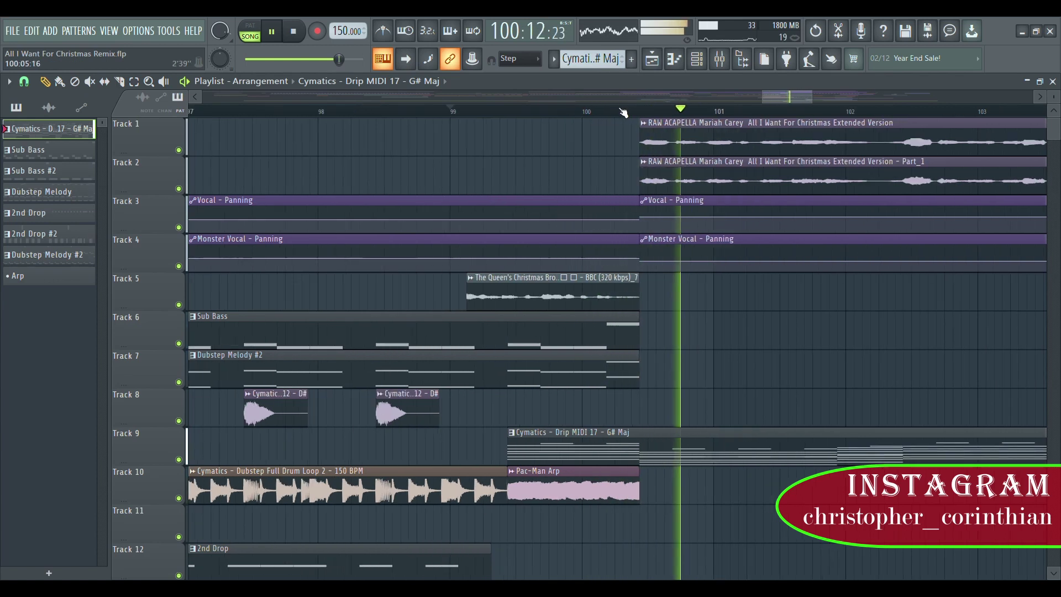
{"action": "scroll", "coordinate": [624, 112], "scroll_direction": "down", "scroll_amount": 1}
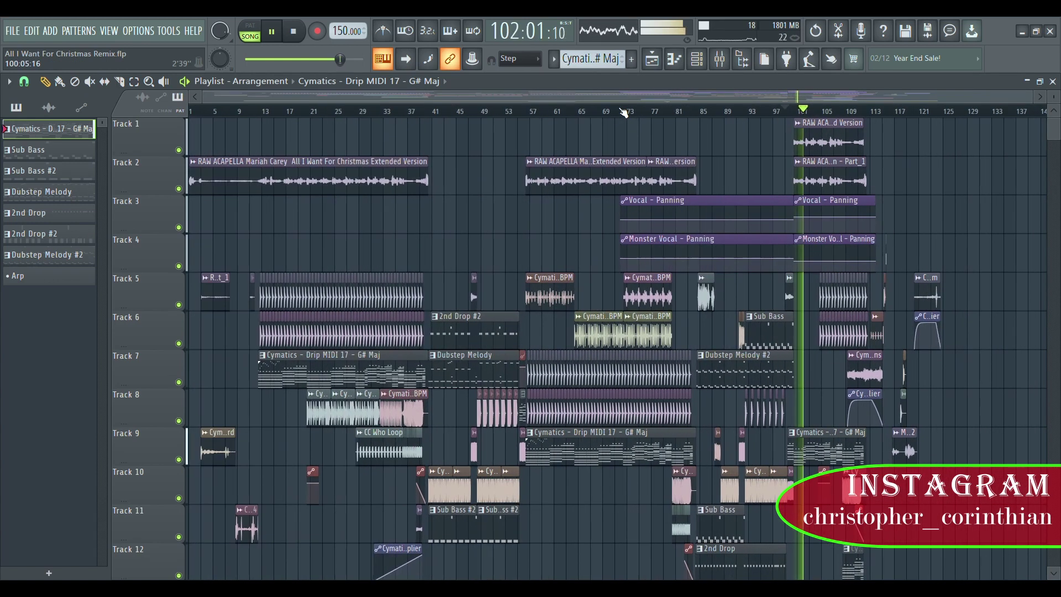
Examine the muted reference tracks below Track 19 and the intro clips before bar 13 while the song plays
{"action": "scroll", "coordinate": [978, 348], "scroll_direction": "down", "scroll_amount": 5}
{"action": "scroll", "coordinate": [976, 354], "scroll_direction": "down", "scroll_amount": 3}
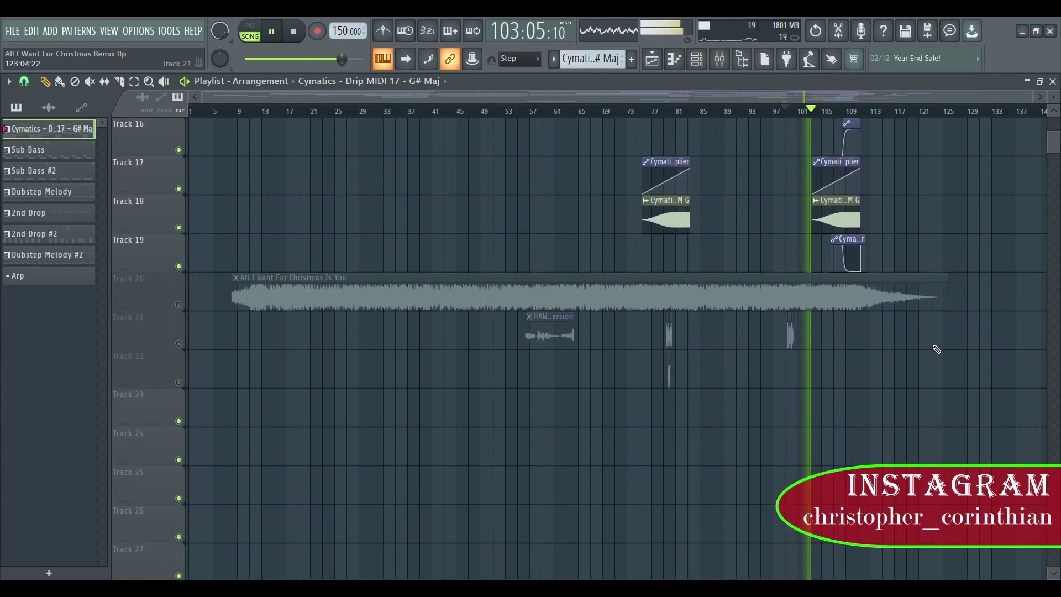
{"action": "scroll", "coordinate": [975, 366], "scroll_direction": "up", "scroll_amount": 8}
{"action": "scroll", "coordinate": [197, 113], "scroll_direction": "up", "scroll_amount": 4}
{"action": "scroll", "coordinate": [196, 113], "scroll_direction": "up", "scroll_amount": 4}
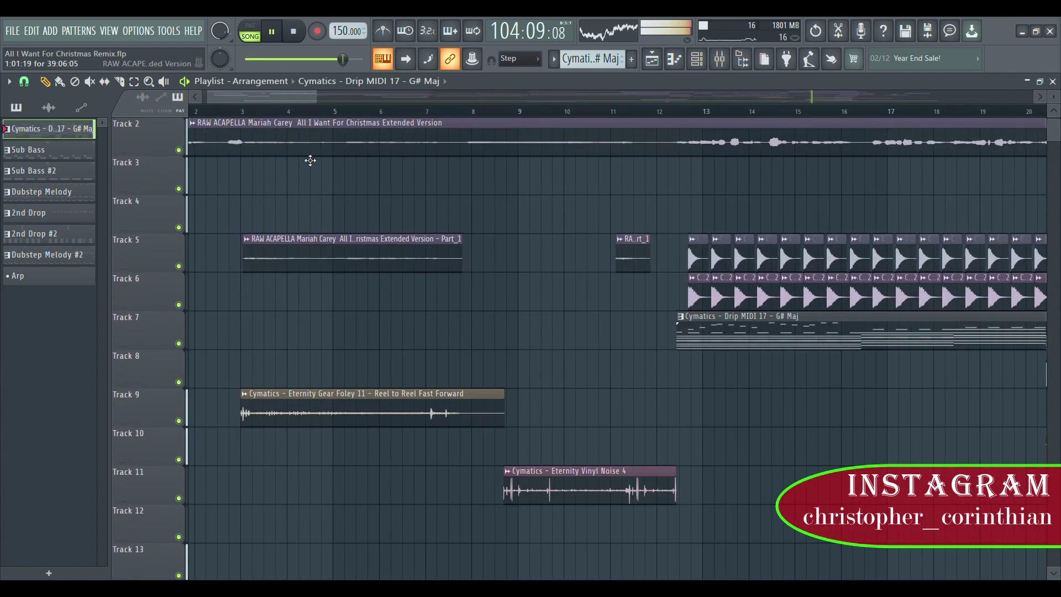
{"action": "scroll", "coordinate": [308, 161], "scroll_direction": "down", "scroll_amount": 3}
{"action": "scroll", "coordinate": [662, 216], "scroll_direction": "up", "scroll_amount": 4}
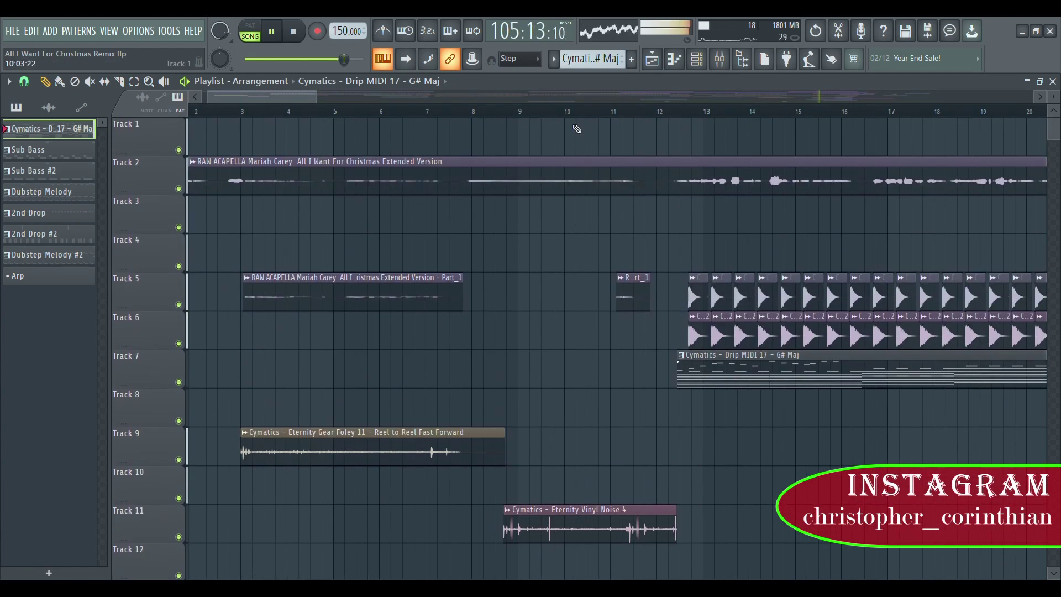
Bring the whole arrangement into view, show the mixer with all its named inserts, and stop playback
{"action": "scroll", "coordinate": [576, 118], "scroll_direction": "down", "scroll_amount": 8}
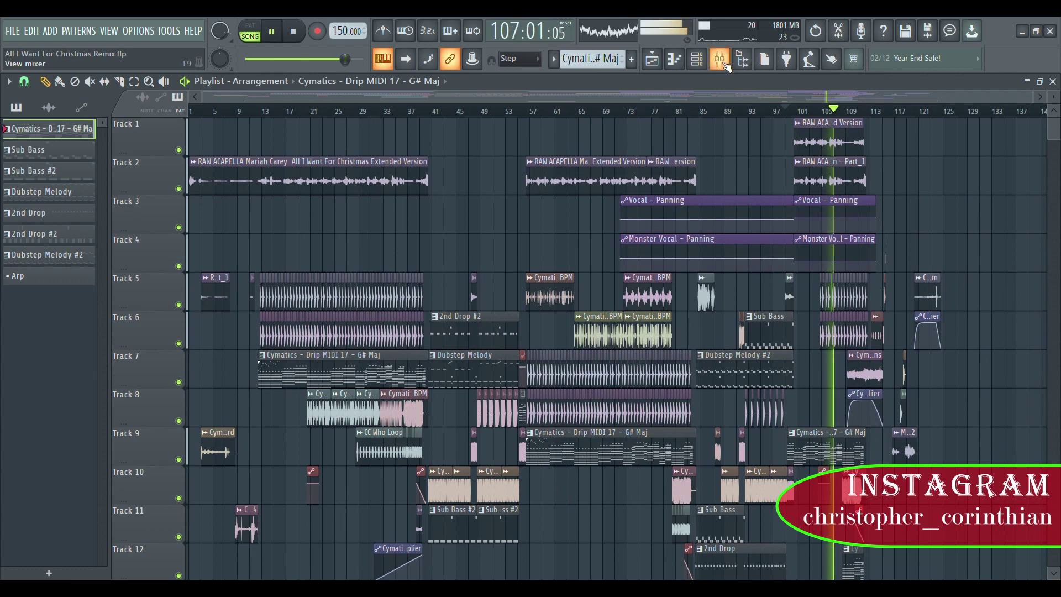
{"action": "left_click", "coordinate": [720, 59]}
{"action": "key", "text": "space"}
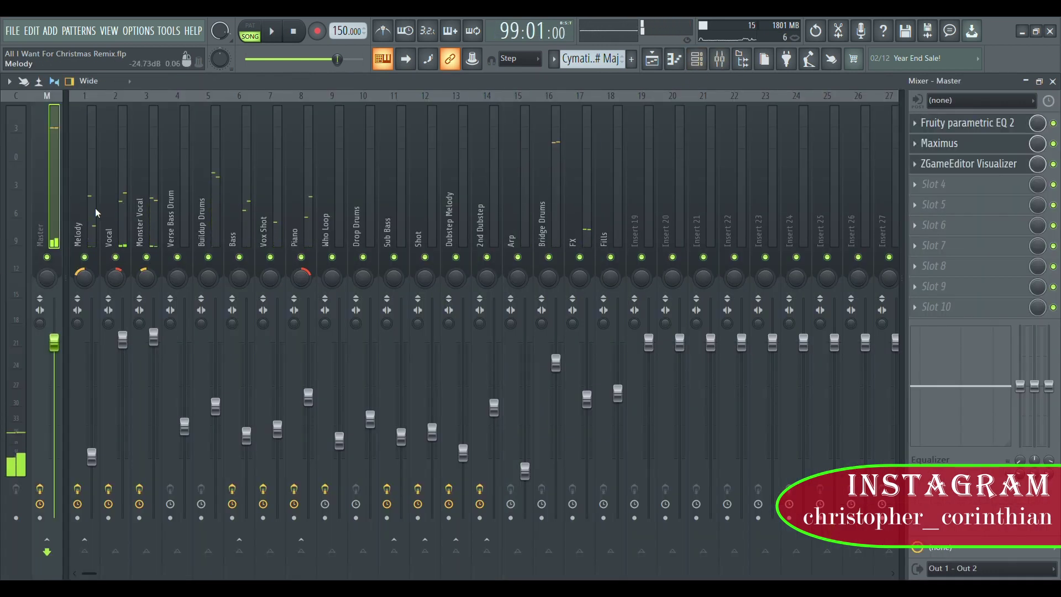
Play the song from bar 99 and solo the Melody, Vocal, Monster Vocal and Buildup Drums inserts one after another
{"action": "left_click", "coordinate": [96, 207]}
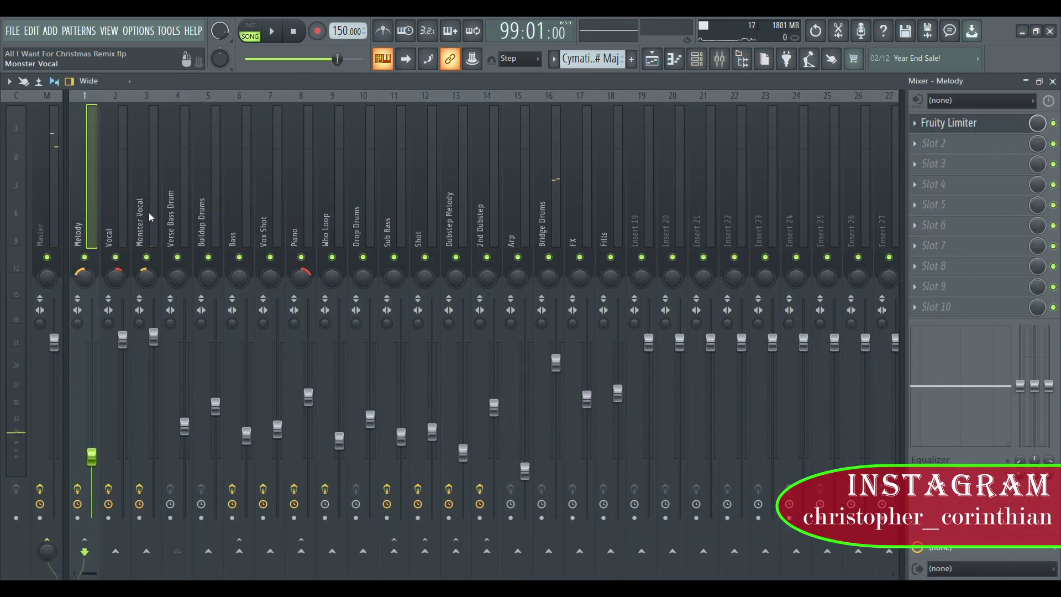
{"action": "key", "text": "space"}
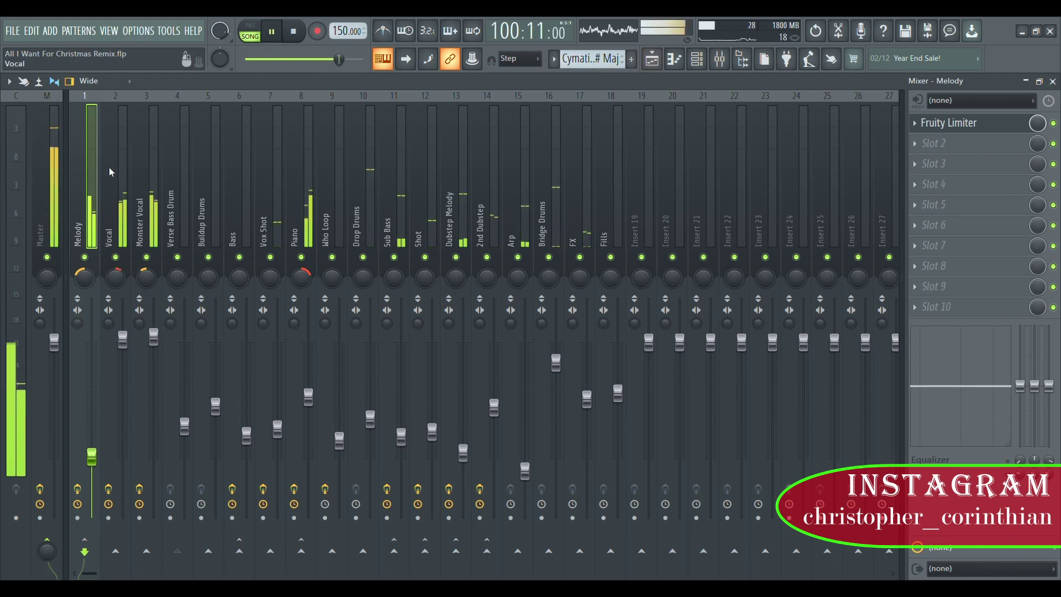
{"action": "right_click", "coordinate": [85, 258]}
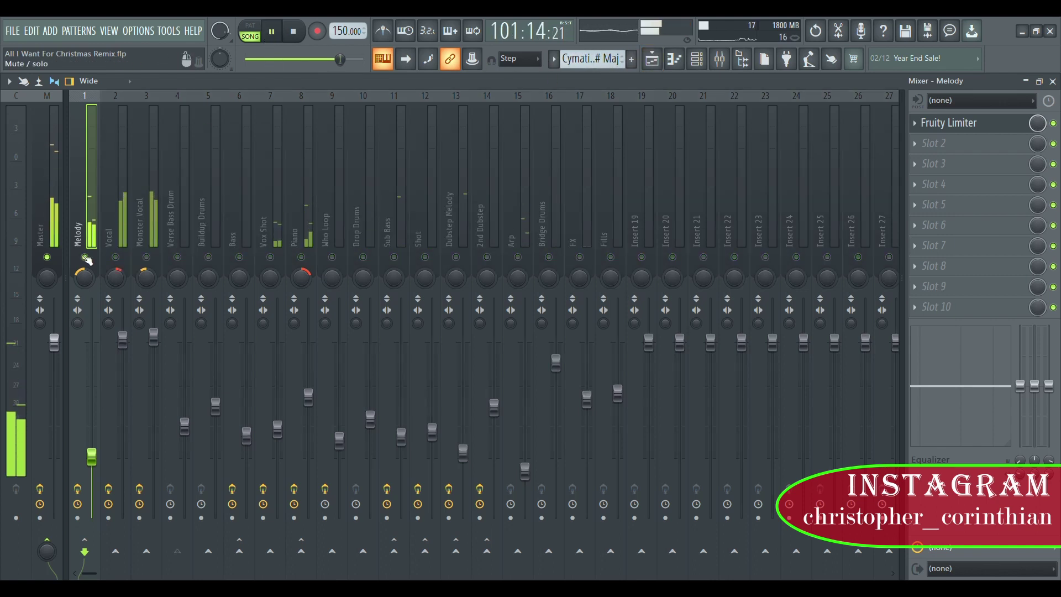
{"action": "right_click", "coordinate": [115, 258]}
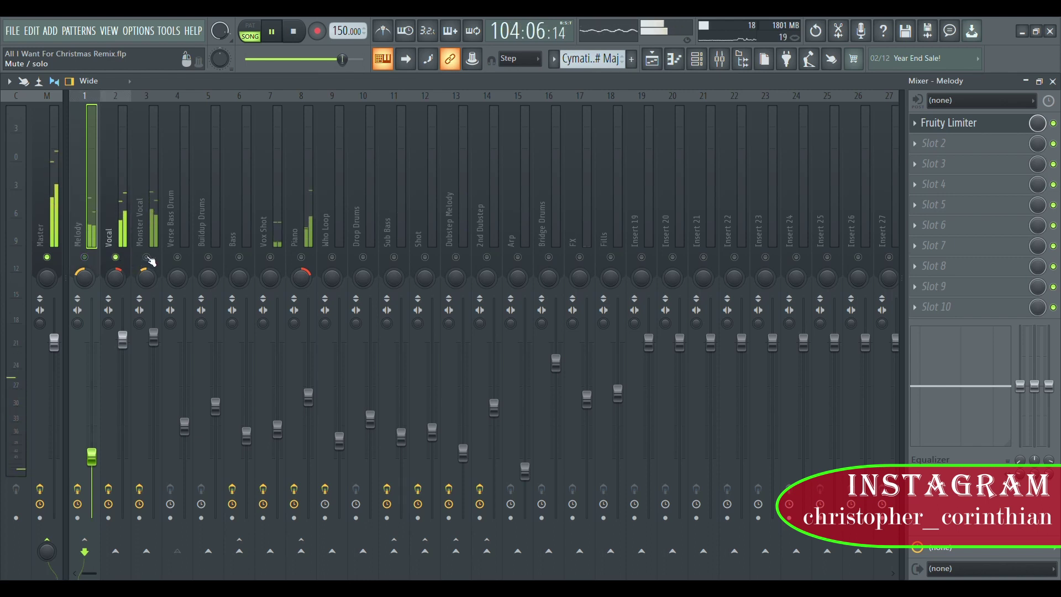
{"action": "right_click", "coordinate": [147, 259]}
{"action": "left_click", "coordinate": [208, 258]}
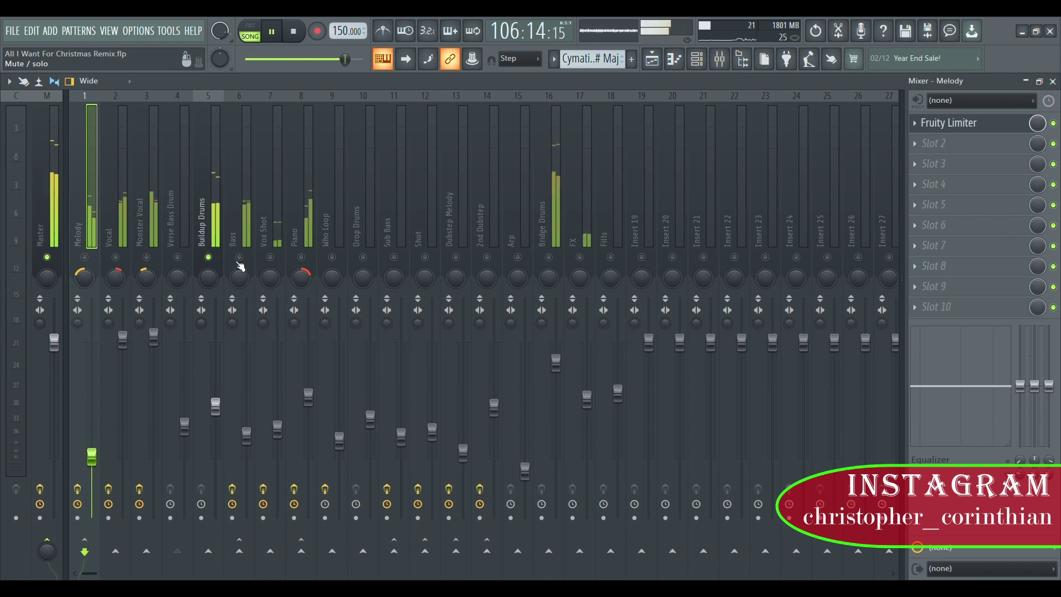
Solo the Bass, Vox Shot, Piano and Who Loop inserts in turn, restore all inserts, and stop playback
{"action": "right_click", "coordinate": [239, 258]}
{"action": "right_click", "coordinate": [271, 258]}
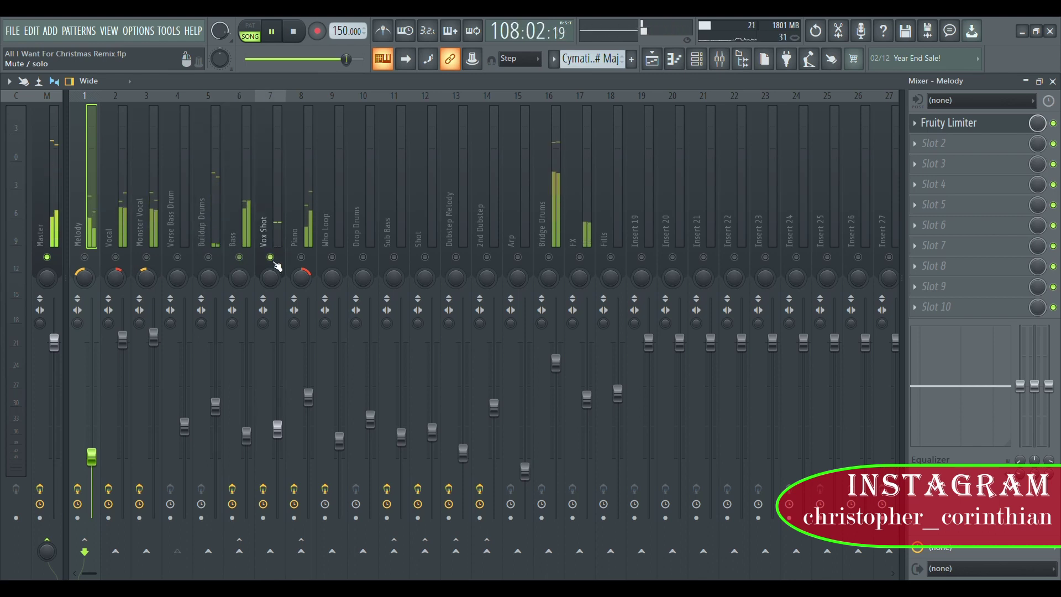
{"action": "left_click", "coordinate": [302, 258]}
{"action": "right_click", "coordinate": [302, 258]}
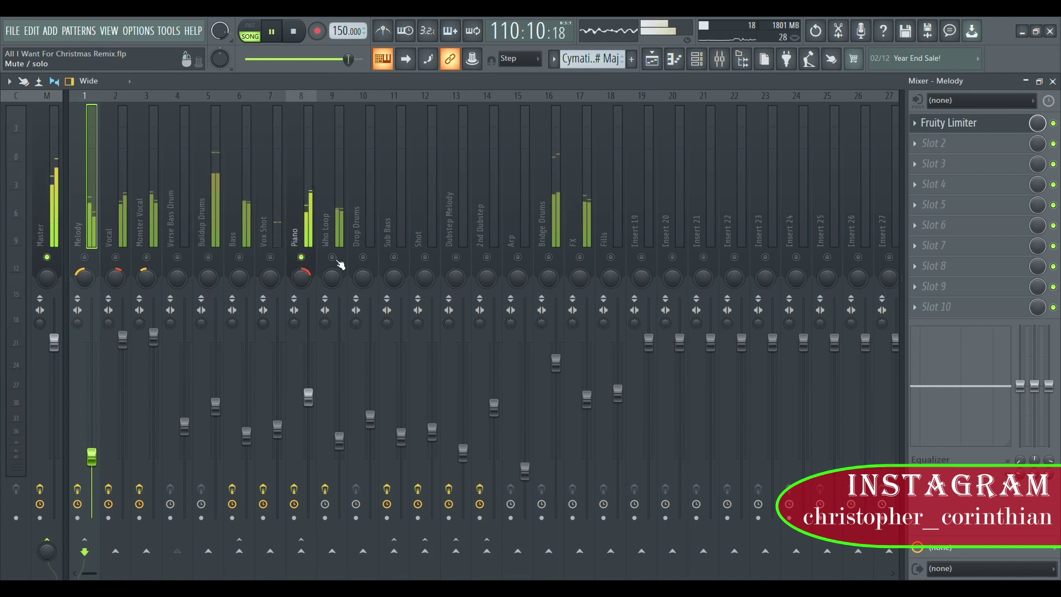
{"action": "right_click", "coordinate": [332, 258]}
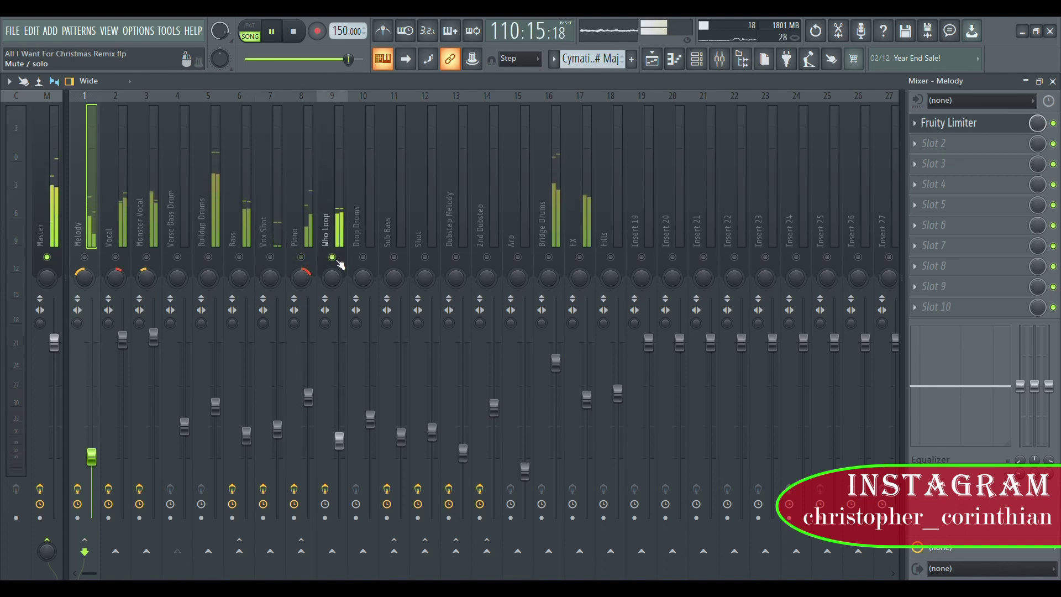
{"action": "right_click", "coordinate": [550, 258]}
{"action": "right_click", "coordinate": [580, 258]}
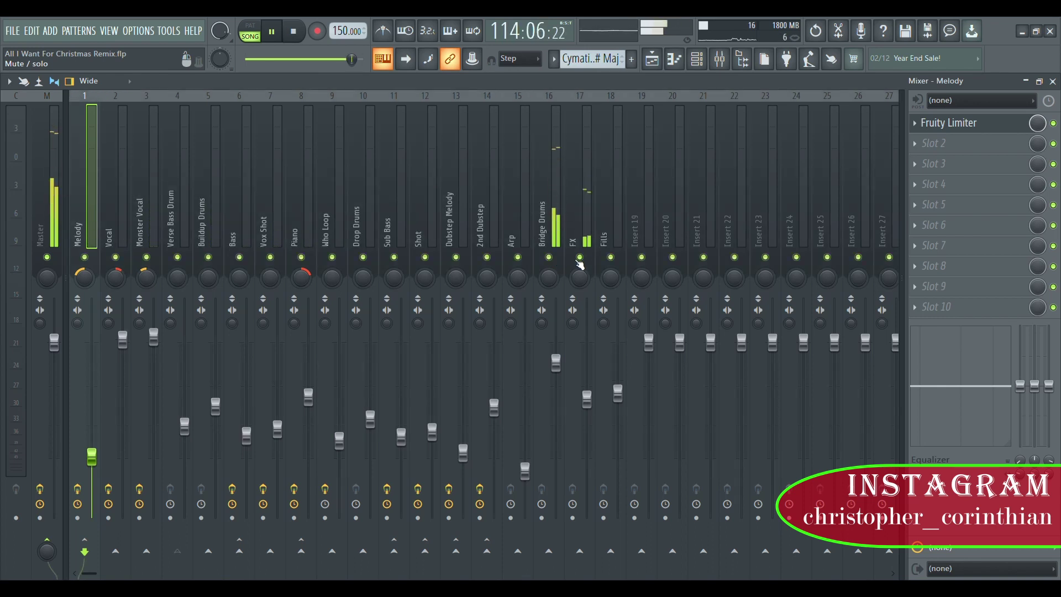
{"action": "key", "text": "space"}
Show the outro in the playlist and play it from bar 109, near the start of the Rain and Sirens clip
{"action": "left_click", "coordinate": [653, 59]}
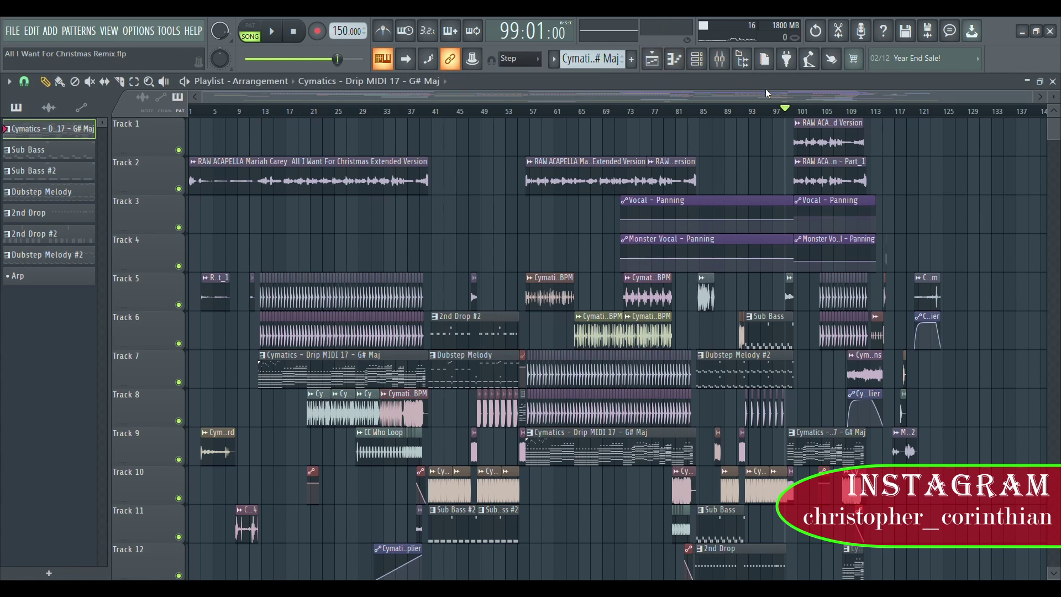
{"action": "scroll", "coordinate": [955, 122], "scroll_direction": "up", "scroll_amount": 5, "text": "ctrl"}
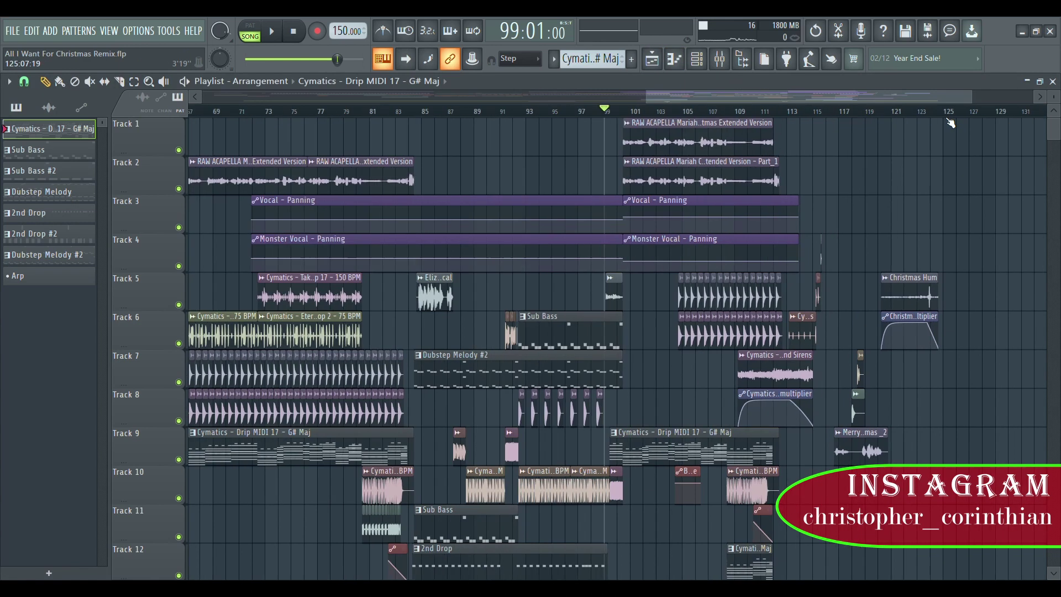
{"action": "scroll", "coordinate": [398, 197], "scroll_direction": "down", "scroll_amount": 2}
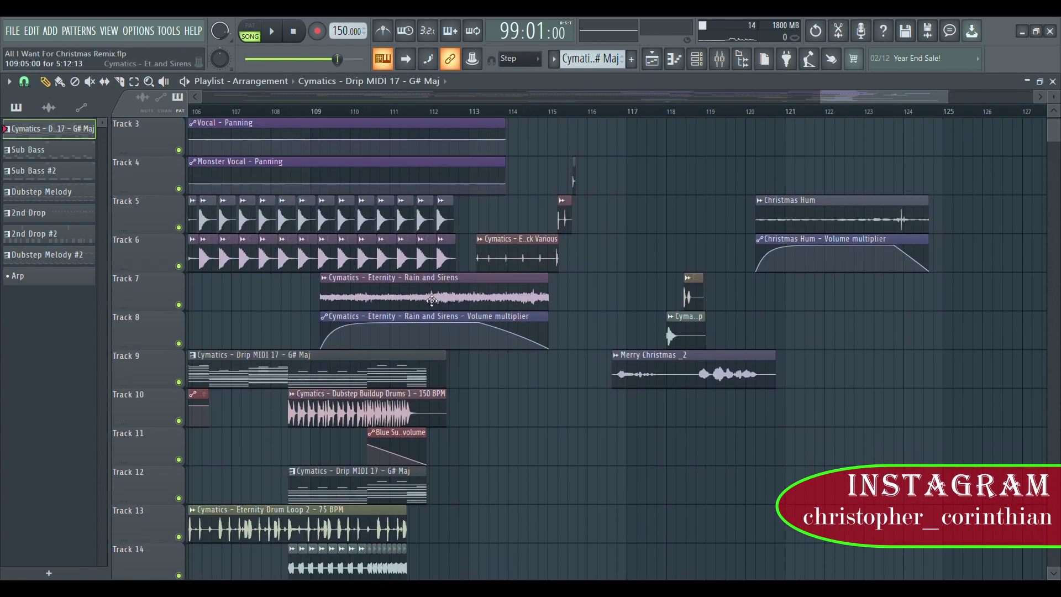
{"action": "scroll", "coordinate": [415, 112], "scroll_direction": "up", "scroll_amount": 5}
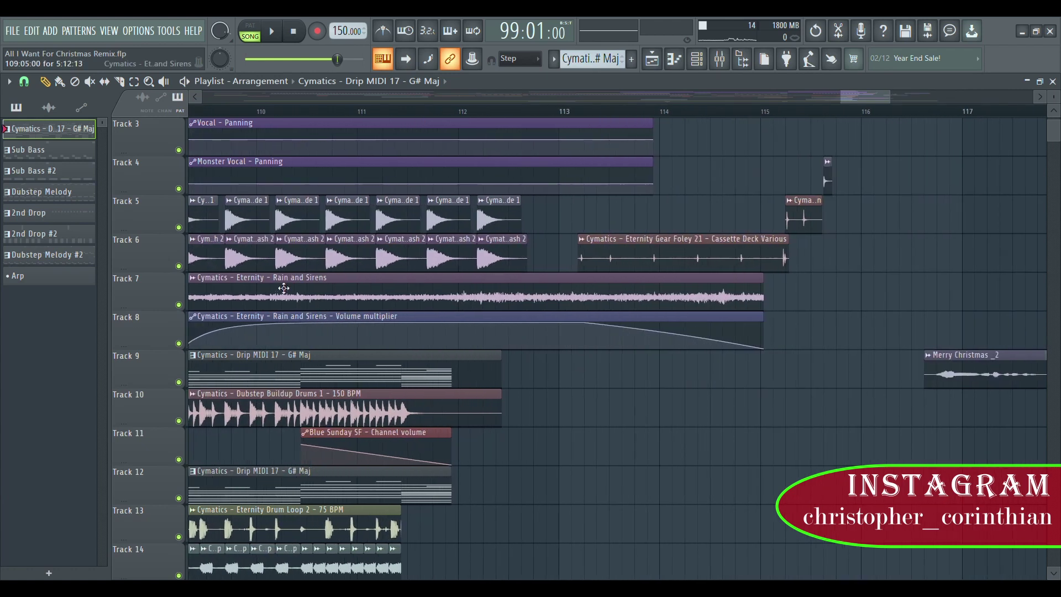
{"action": "scroll", "coordinate": [350, 106], "scroll_direction": "left", "scroll_amount": 2}
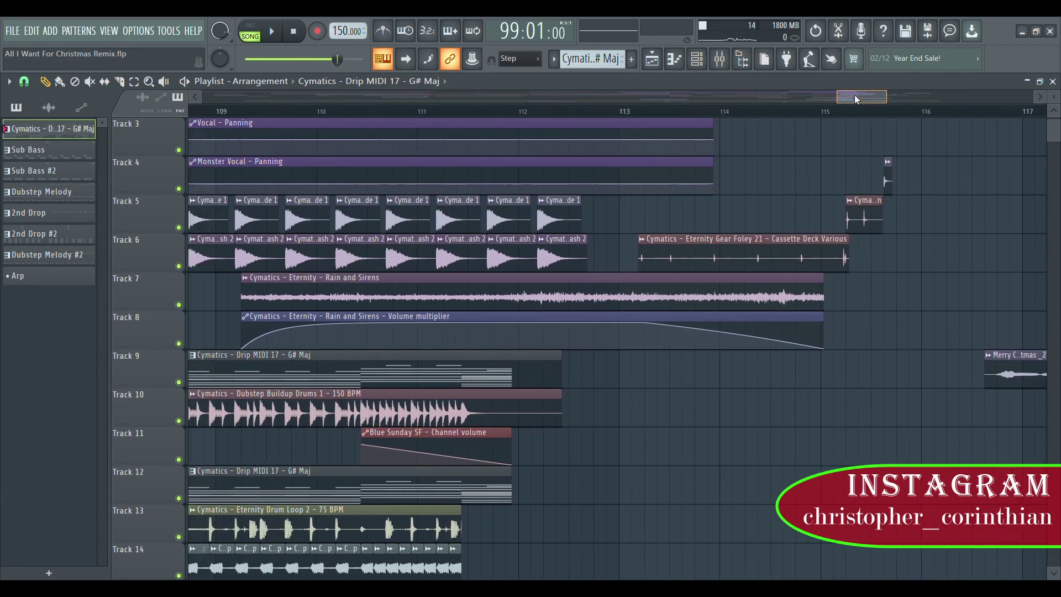
{"action": "left_click", "coordinate": [237, 113]}
{"action": "key", "text": "space"}
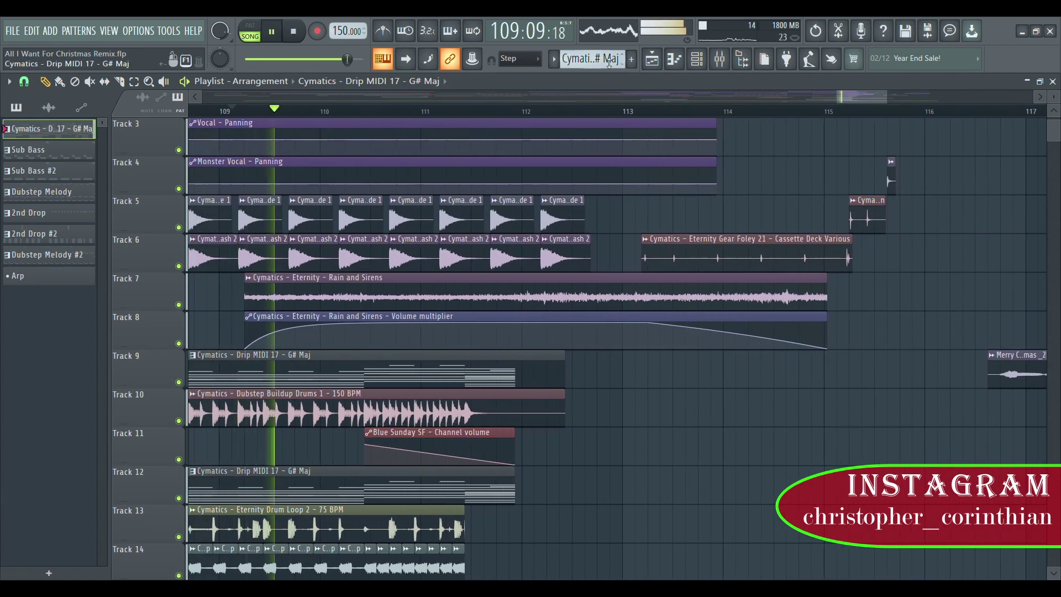
Solo the FX insert in the mixer to hear the outro effects, stop playback, and unsolo it
{"action": "left_click", "coordinate": [720, 58]}
{"action": "right_click", "coordinate": [580, 257]}
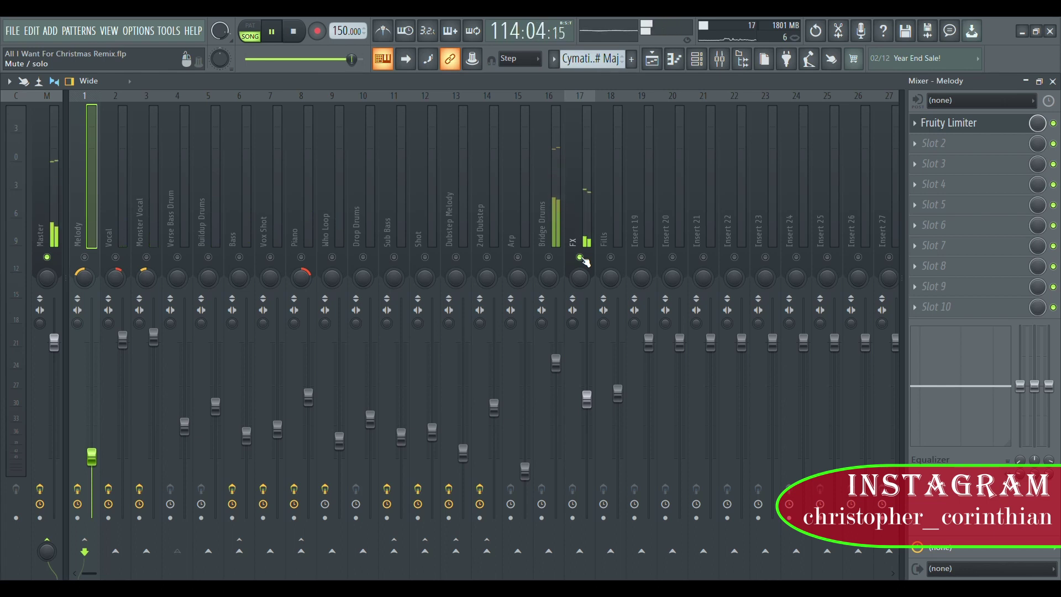
{"action": "key", "text": "space"}
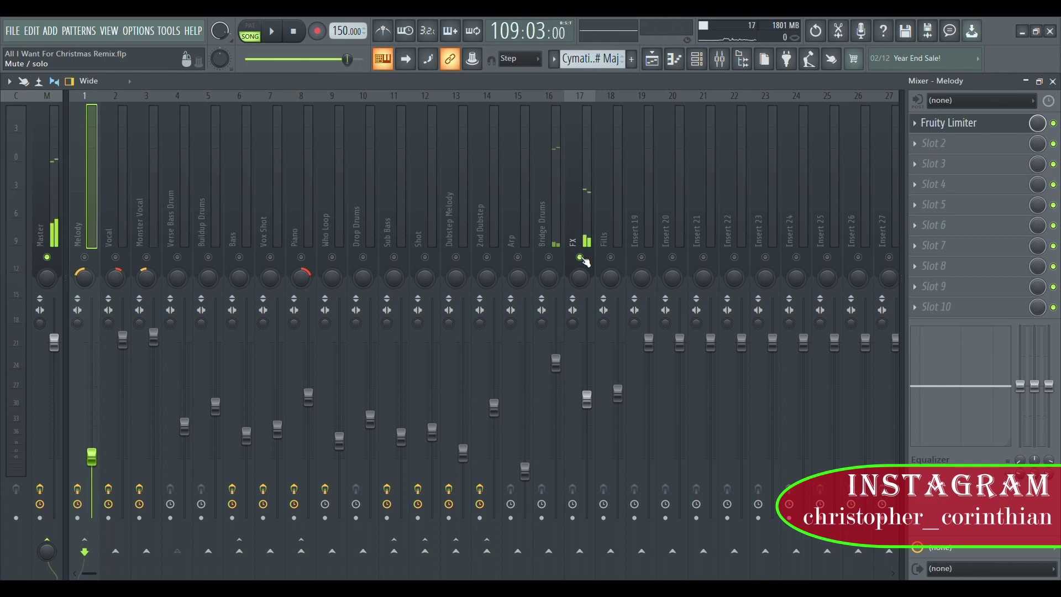
{"action": "right_click", "coordinate": [580, 257]}
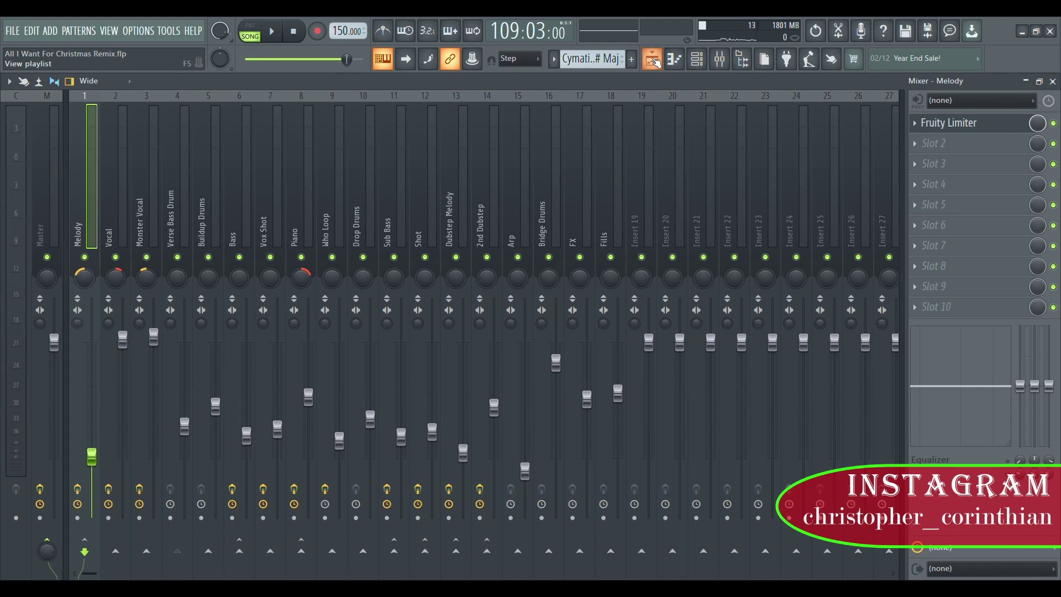
Review the whole arrangement, and inspect the effects and routing of the Vocal, Monster Vocal and Verse Bass Drum inserts
{"action": "left_click", "coordinate": [652, 59]}
{"action": "scroll", "coordinate": [648, 114], "scroll_direction": "down", "scroll_amount": 5}
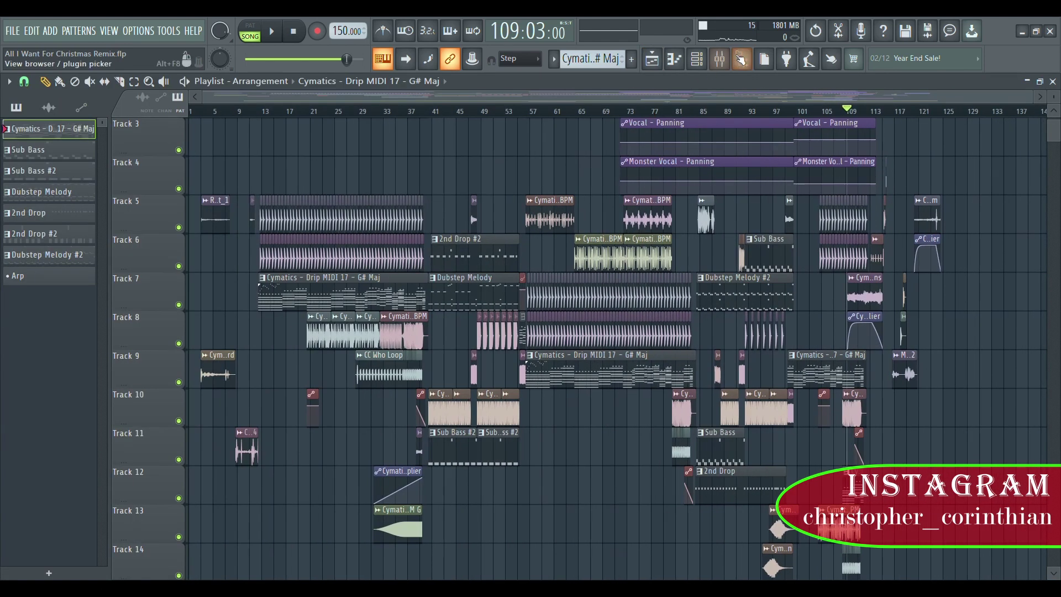
{"action": "left_click", "coordinate": [720, 59]}
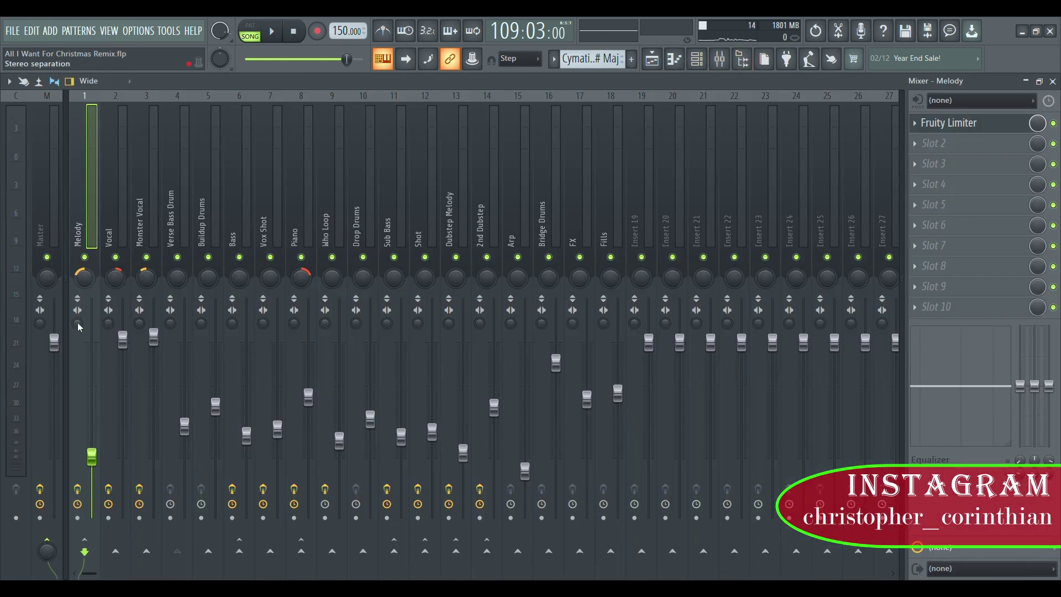
{"action": "left_click", "coordinate": [116, 239]}
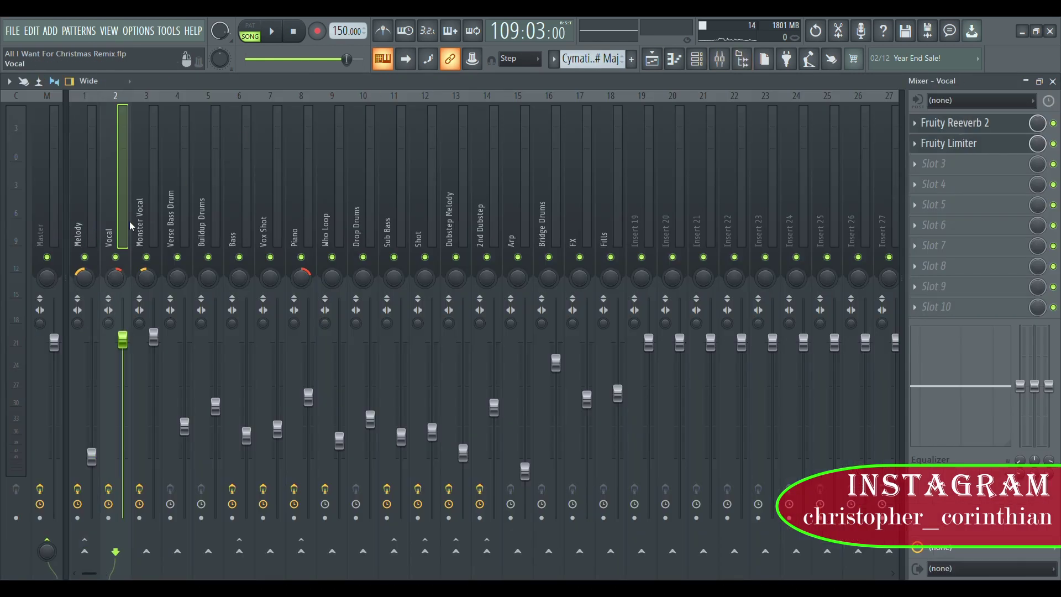
{"action": "key", "text": "Right"}
{"action": "key", "text": "Right"}
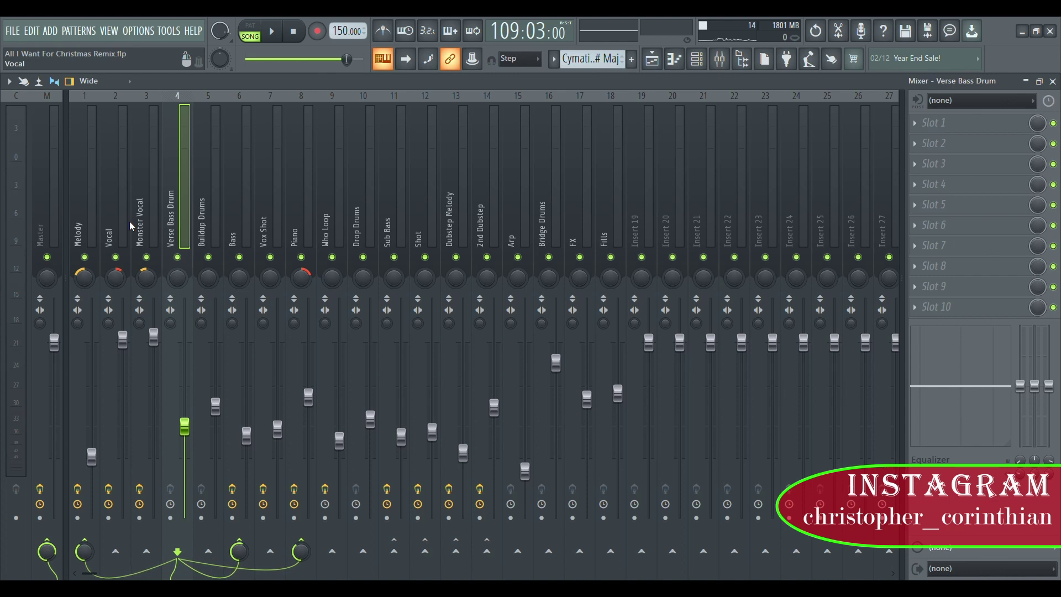
Play the verse from bar 21, solo the Verse Bass Drum insert with its linked inserts, and stop playback
{"action": "left_click", "coordinate": [652, 58]}
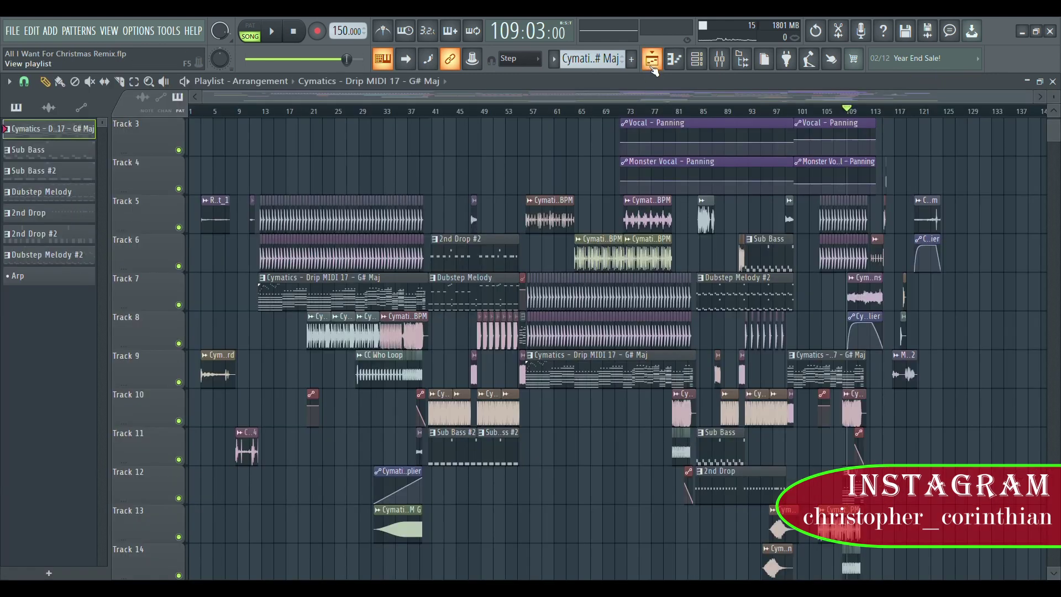
{"action": "left_click", "coordinate": [314, 112]}
{"action": "key", "text": "space"}
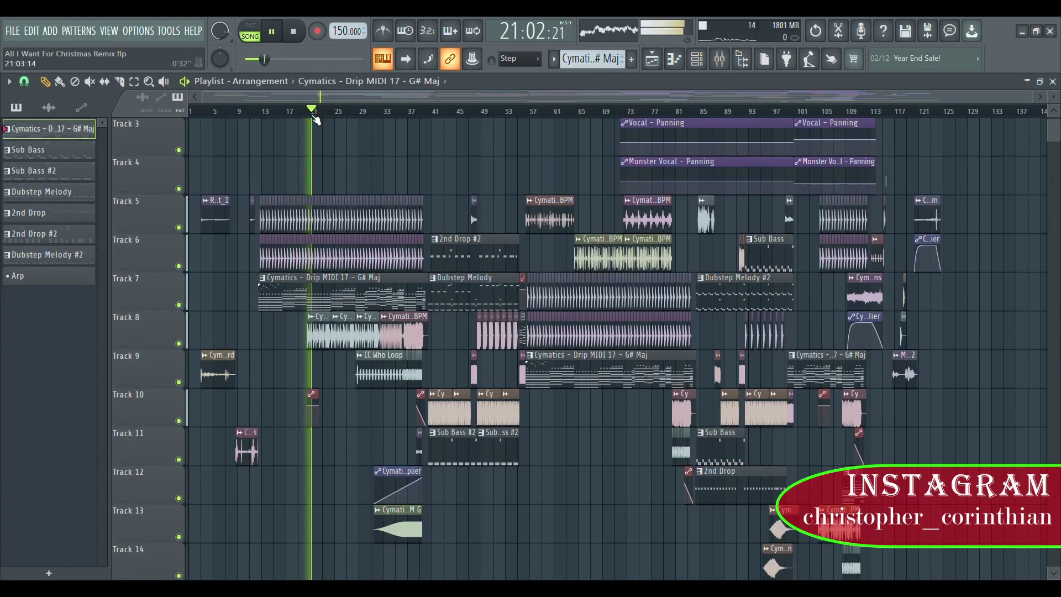
{"action": "left_click", "coordinate": [719, 58]}
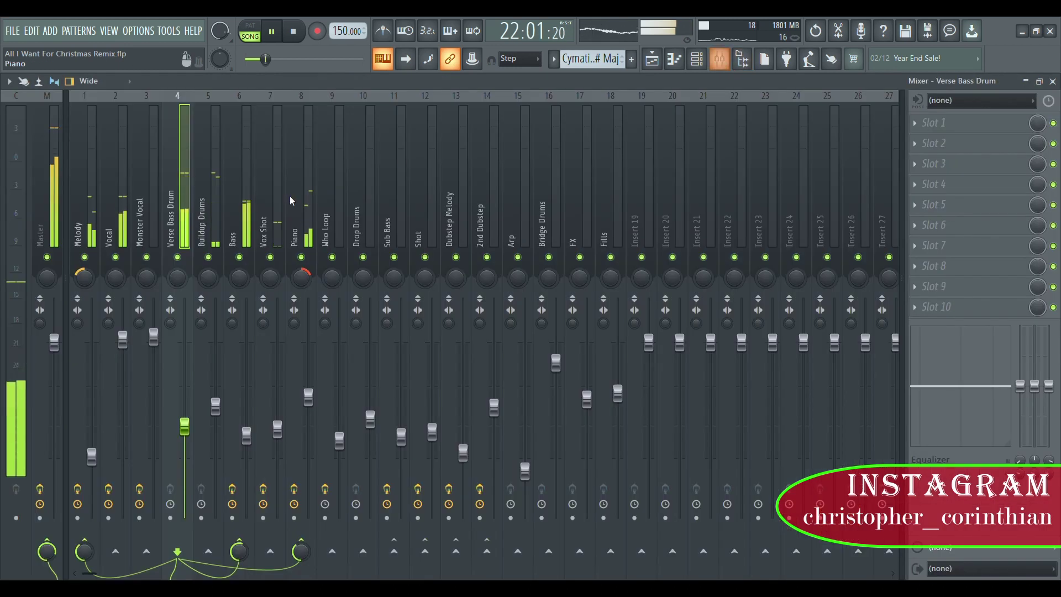
{"action": "right_click", "coordinate": [180, 258]}
{"action": "key", "text": "space"}
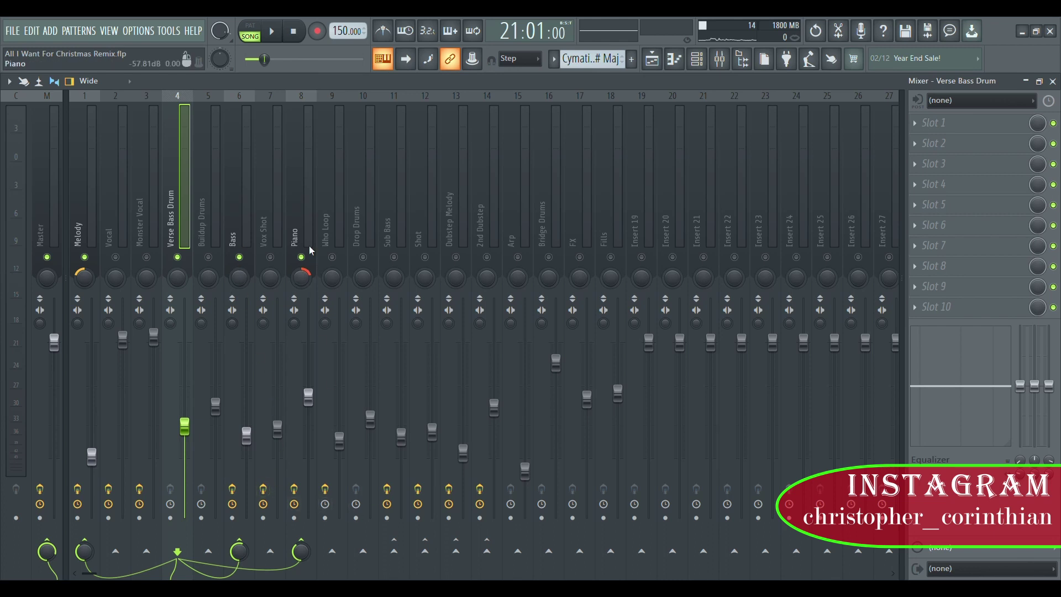
Replay the verse from bar 21, unsolo the Verse Bass Drum insert, and stop playback
{"action": "key", "text": "space"}
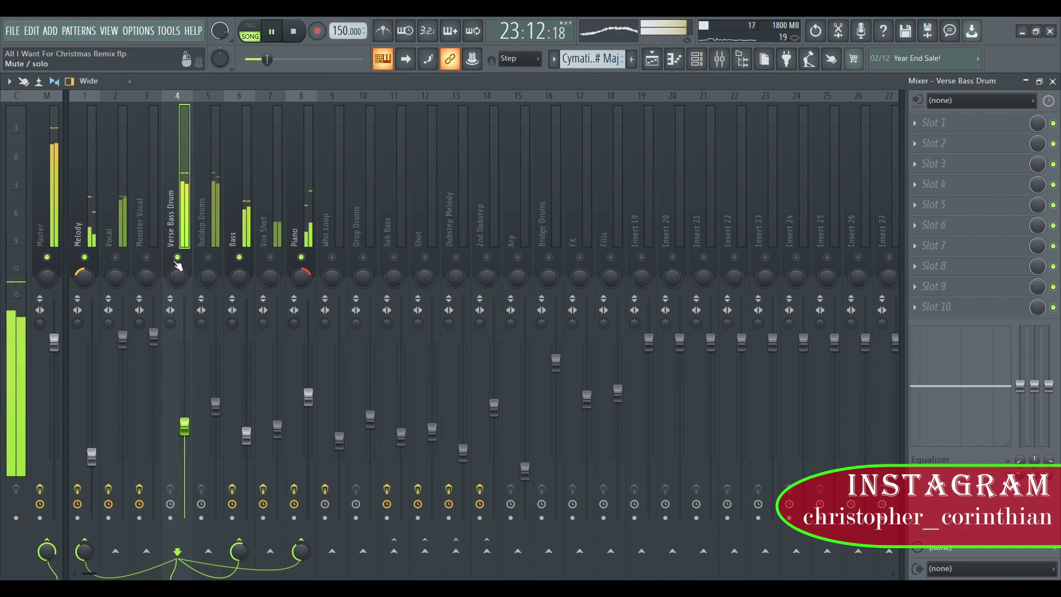
{"action": "right_click", "coordinate": [178, 257]}
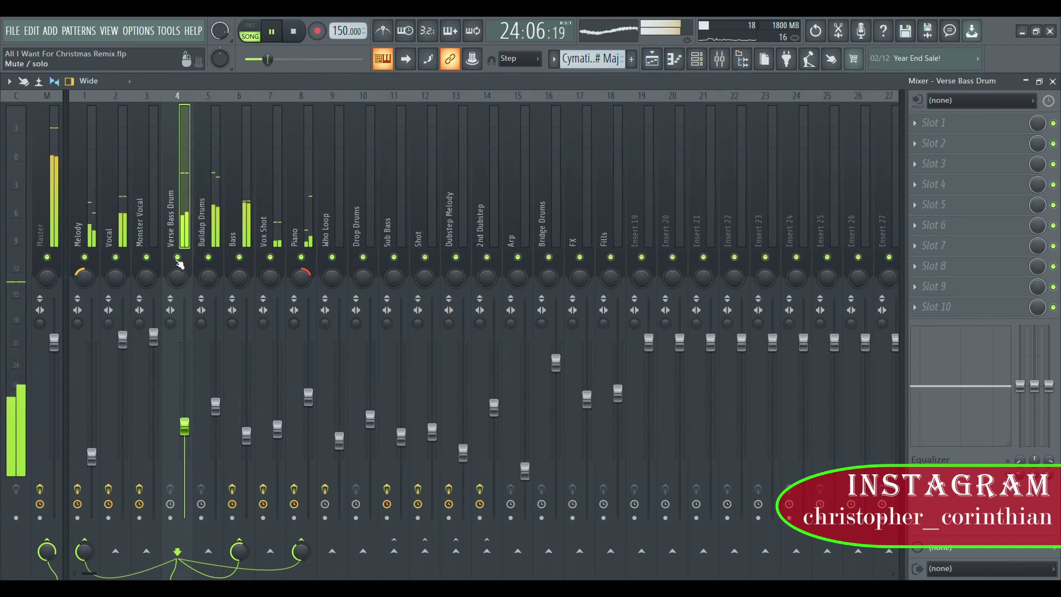
{"action": "key", "text": "space"}
Inspect the effects and routing of the inserts from Buildup Drums through Bass and Vox Shot to Drop Drums
{"action": "left_click", "coordinate": [211, 220]}
{"action": "key", "text": "Right"}
{"action": "key", "text": "Right"}
{"action": "key", "text": "Right"}
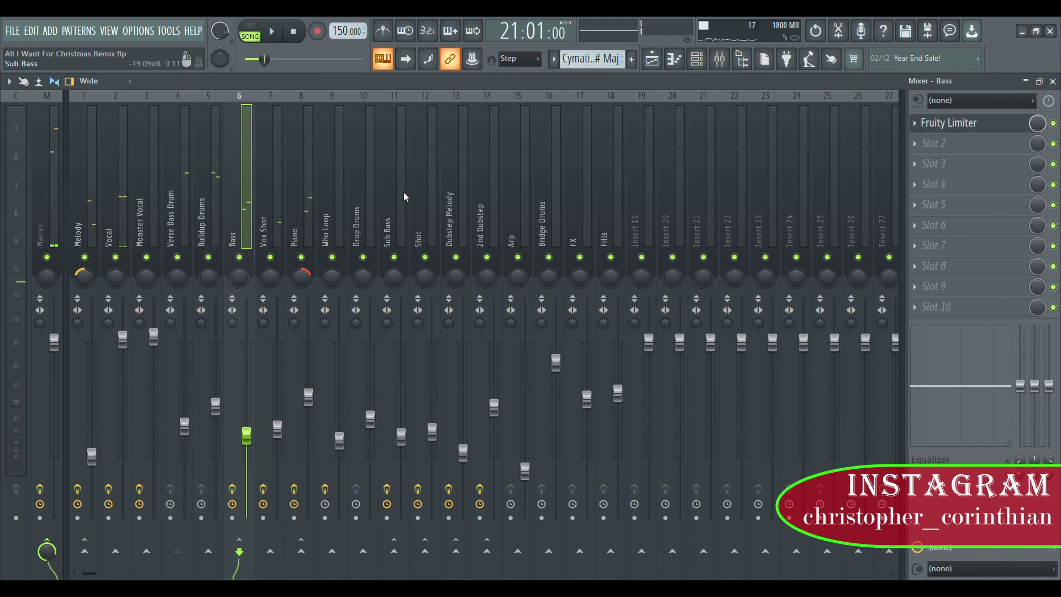
{"action": "key", "text": "Left"}
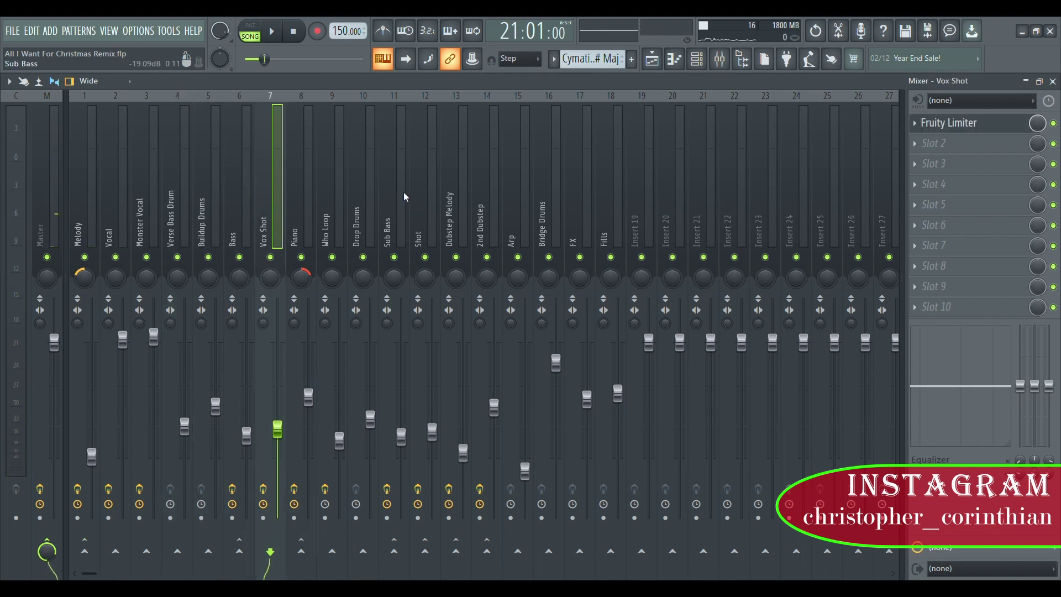
{"action": "key", "text": "Right"}
{"action": "key", "text": "Right"}
{"action": "key", "text": "Right"}
{"action": "key", "text": "Left"}
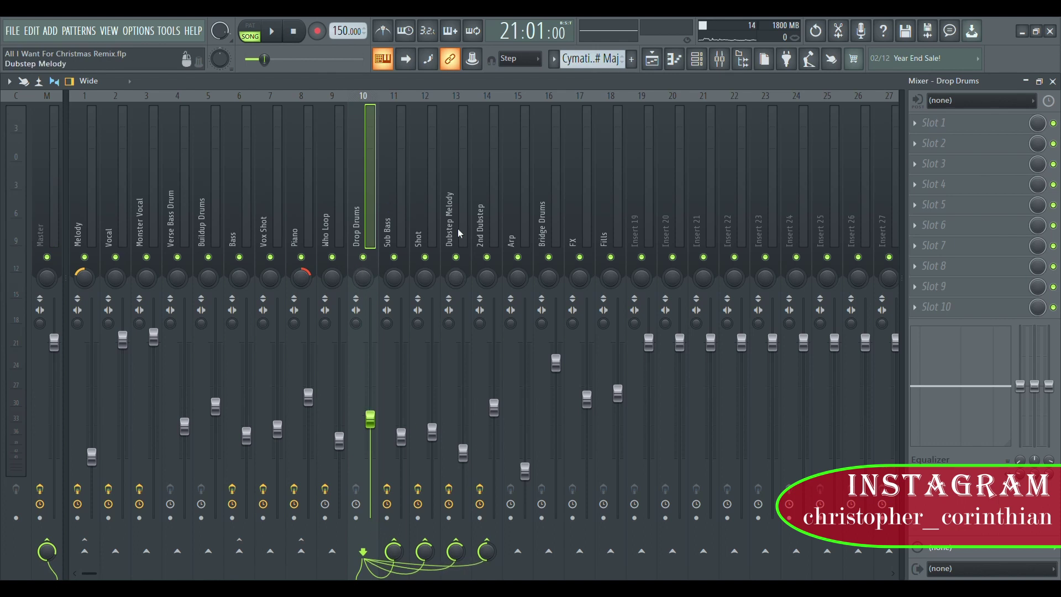
Play the first drop from bar 40, watch the Drop Drums insert and its linked inserts in the mixer, and stop playback
{"action": "key", "text": "F5"}
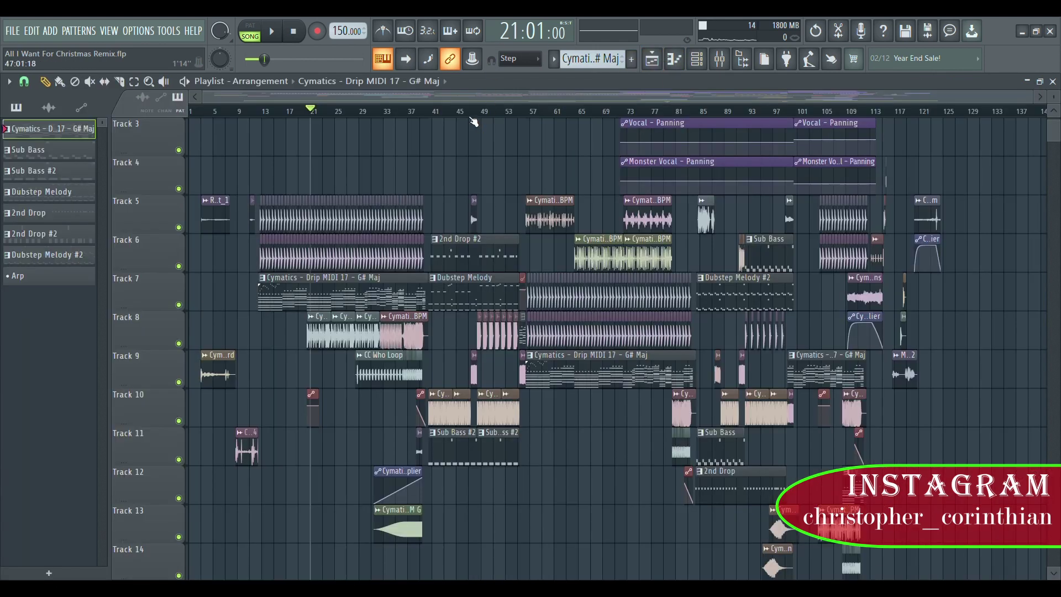
{"action": "scroll", "coordinate": [474, 121], "scroll_direction": "up", "scroll_amount": 5}
{"action": "left_click", "coordinate": [274, 116]}
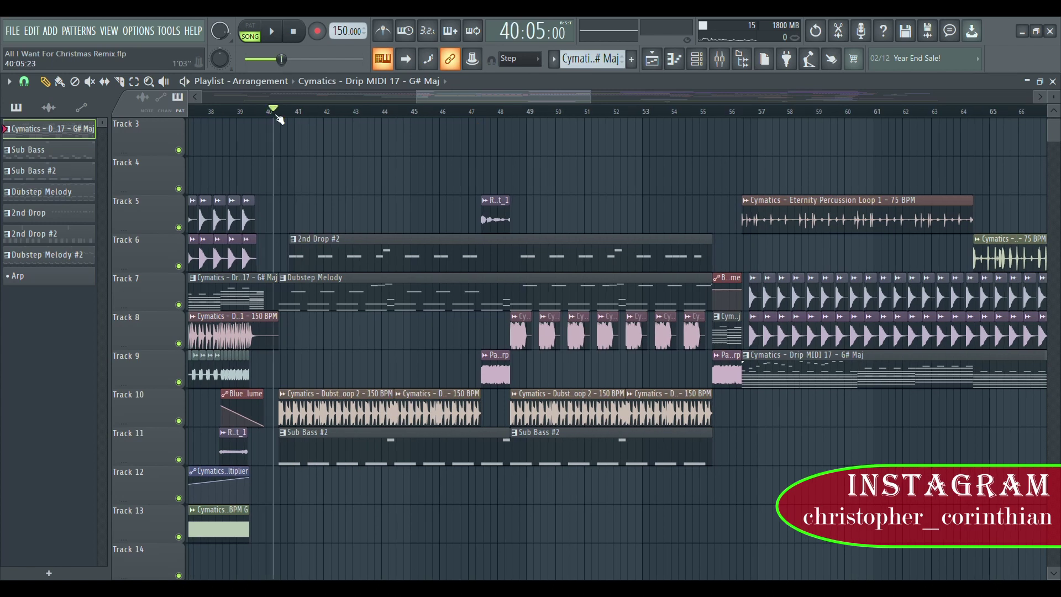
{"action": "key", "text": "space"}
{"action": "left_click", "coordinate": [724, 65]}
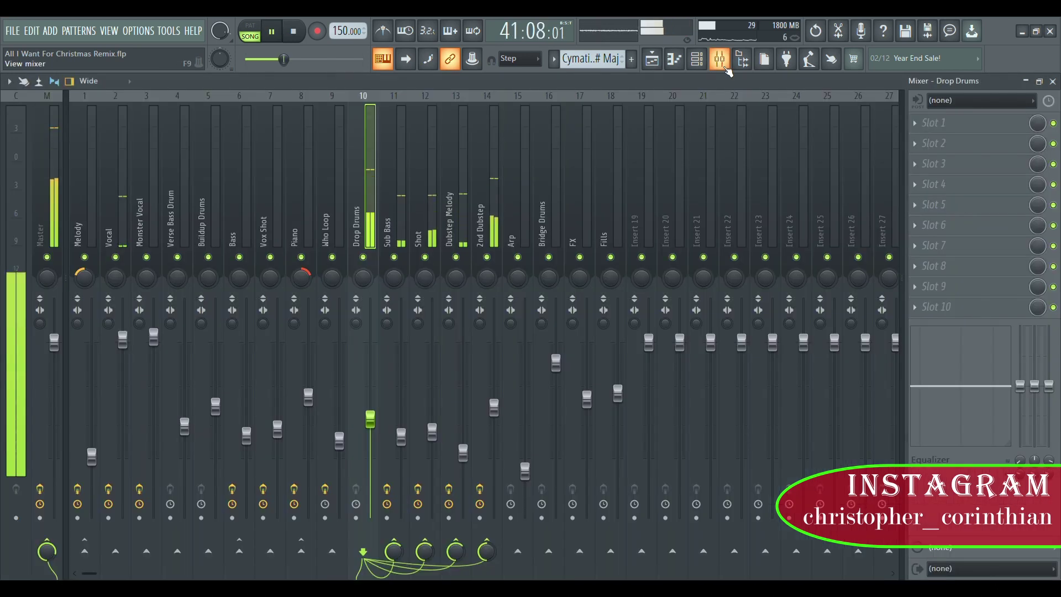
{"action": "key", "text": "space"}
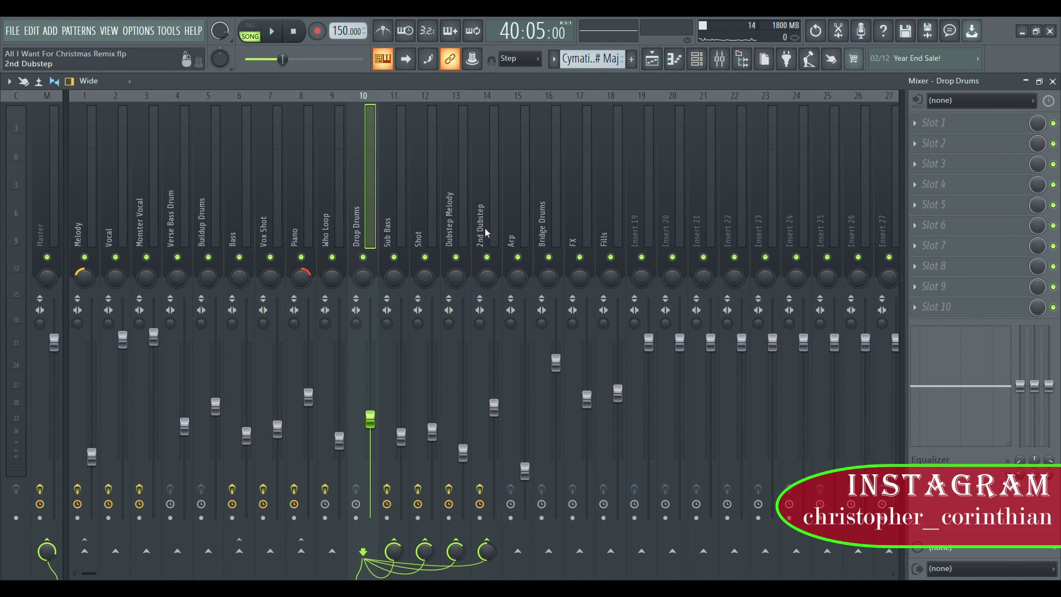
Replay the drop from bar 40, stop playback, and review the inserts from Sub Bass through Insert 21
{"action": "key", "text": "space"}
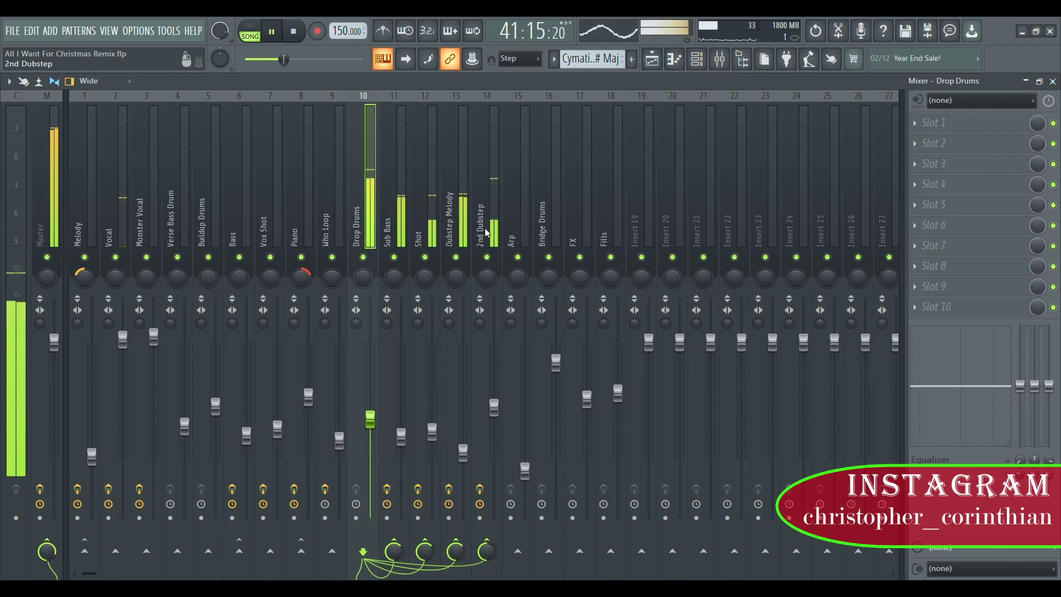
{"action": "key", "text": "space"}
{"action": "left_click", "coordinate": [403, 240]}
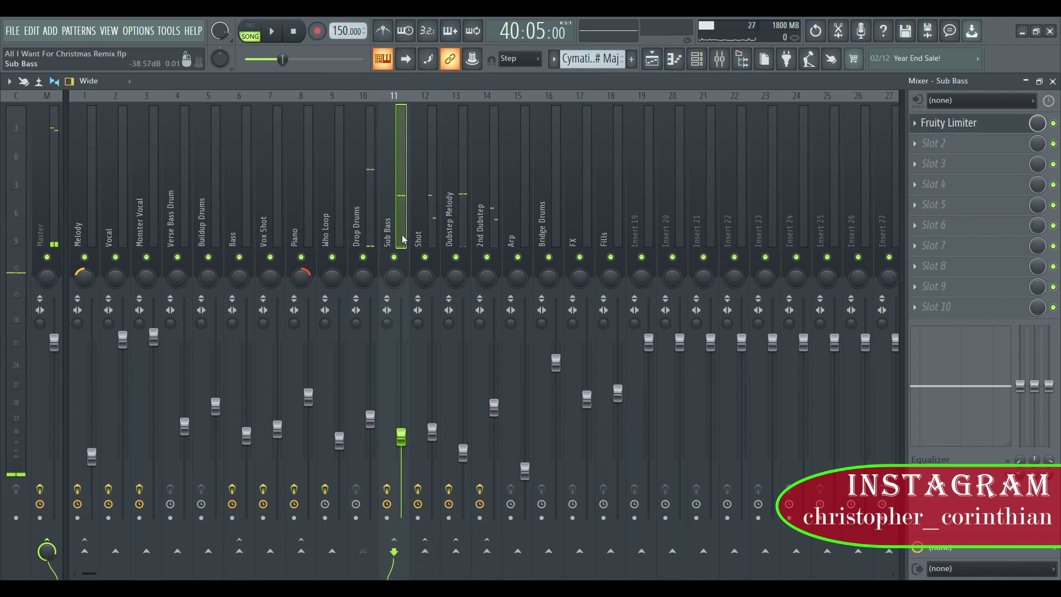
{"action": "key", "text": "Right"}
{"action": "key", "text": "Right"}
{"action": "key", "text": "Right"}
{"action": "key", "text": "Right"}
{"action": "key", "text": "Right"}
{"action": "key", "text": "Right"}
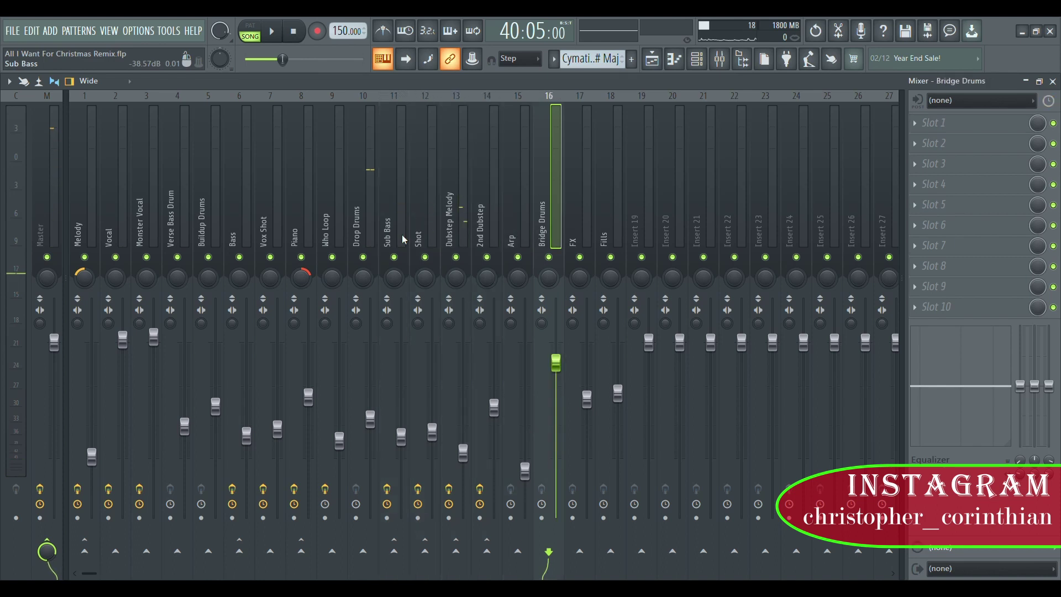
{"action": "key", "text": "Right"}
{"action": "key", "text": "Right"}
{"action": "key", "text": "Right"}
{"action": "key", "text": "Right"}
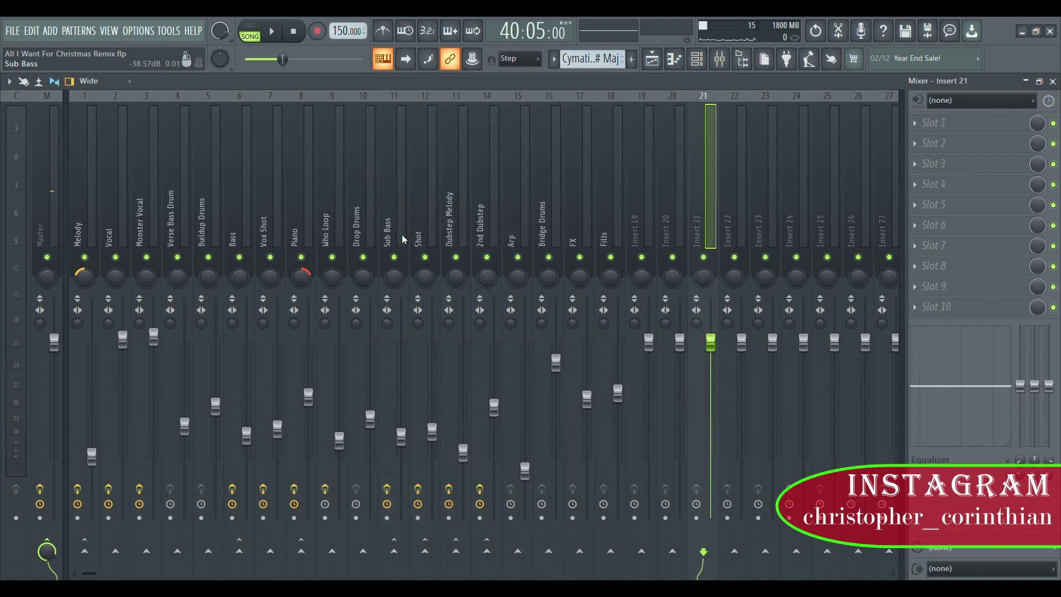
Compare the routing of the Melody and Drop Drums inserts
{"action": "left_click", "coordinate": [92, 141]}
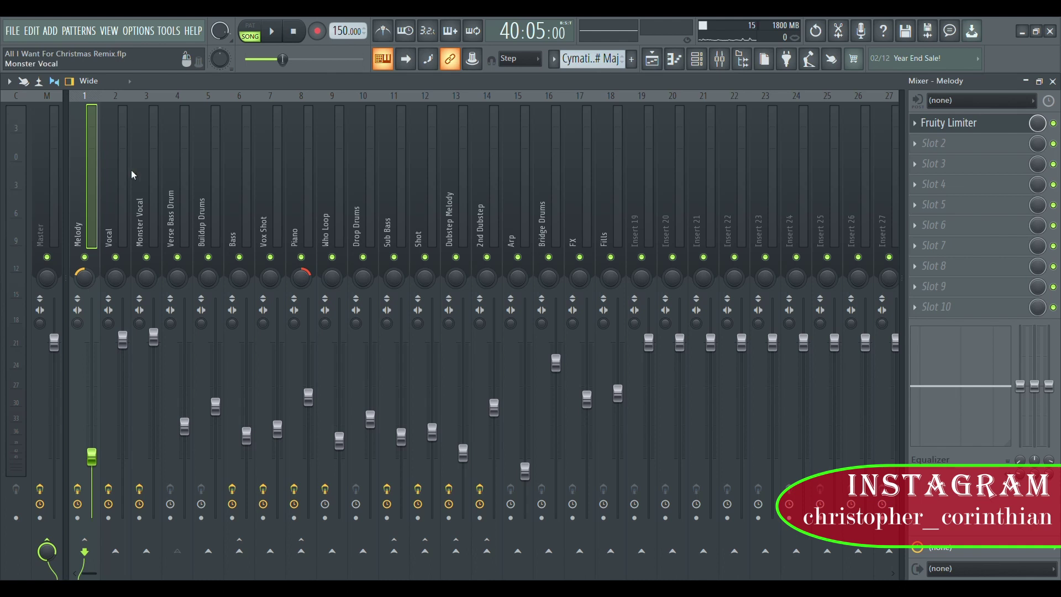
{"action": "left_click", "coordinate": [368, 209]}
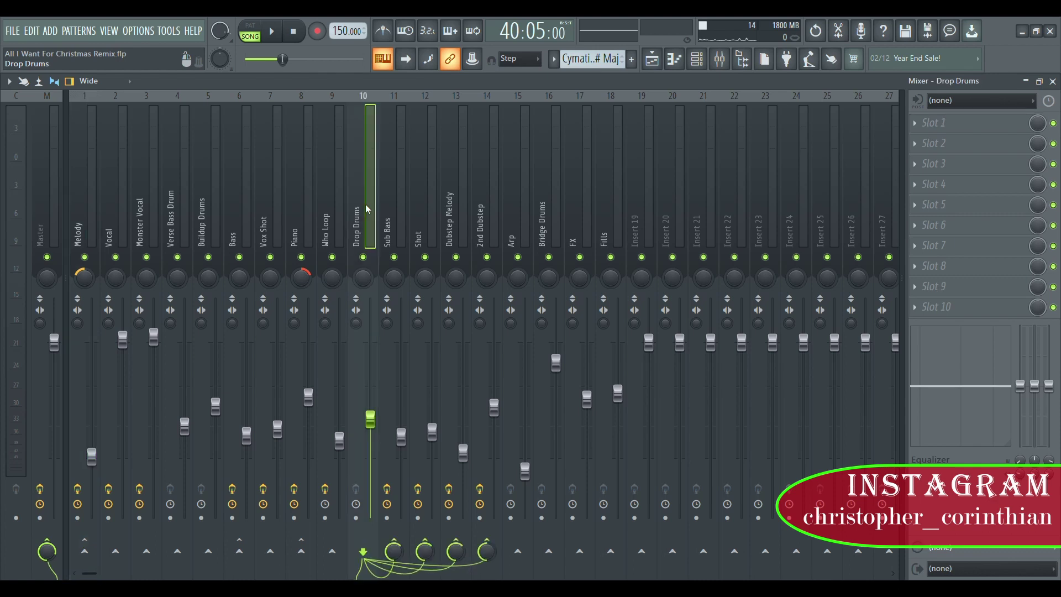
{"action": "left_click", "coordinate": [87, 214]}
Inspect the Fruity parametric EQ 2 curve on the Master insert
{"action": "left_click", "coordinate": [50, 223]}
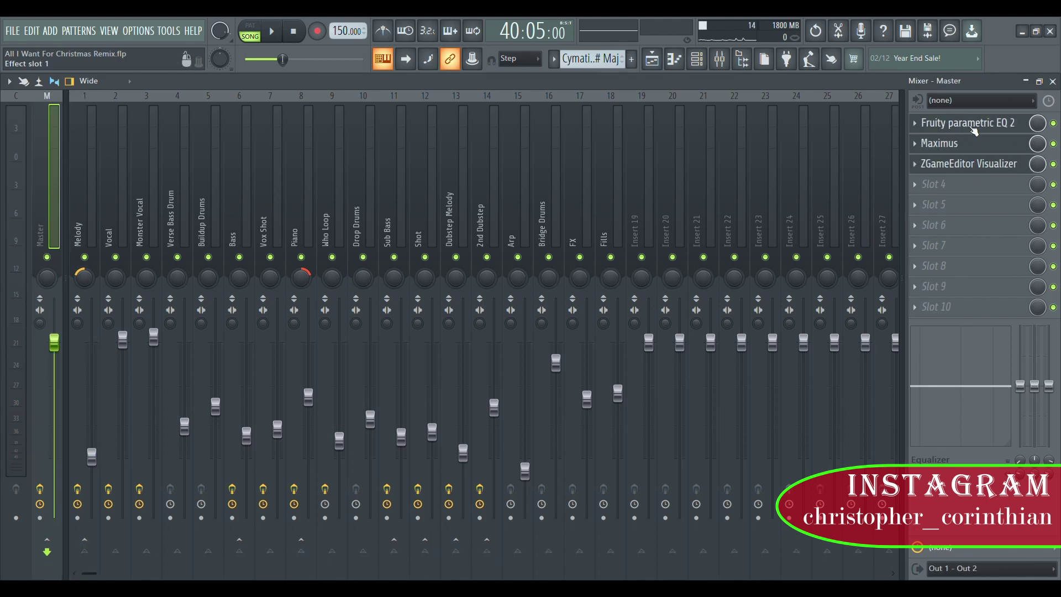
{"action": "left_click", "coordinate": [977, 126]}
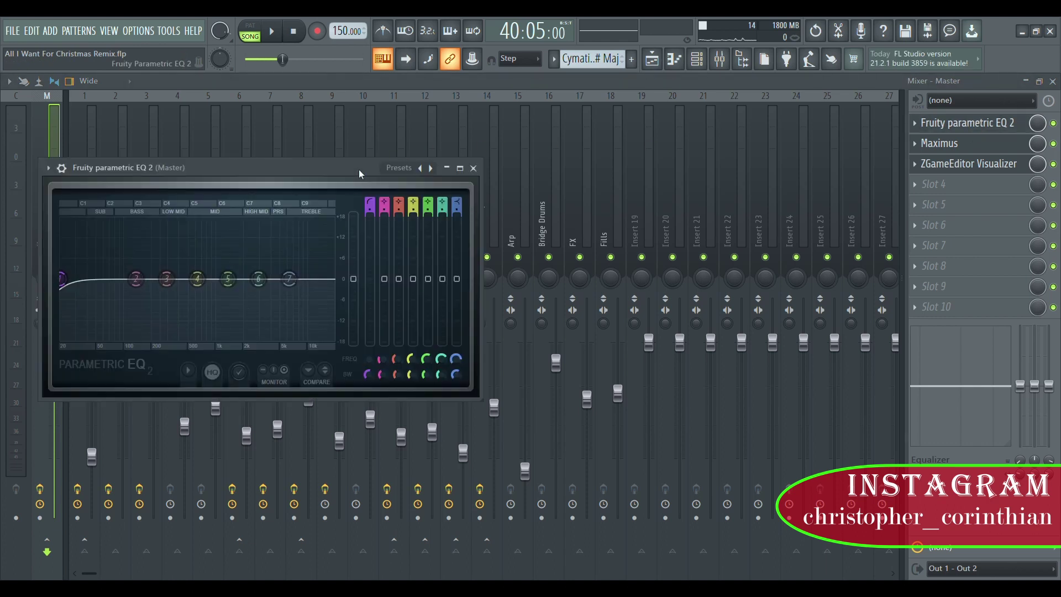
{"action": "left_click_drag", "start_coordinate": [356, 174], "coordinate": [443, 175]}
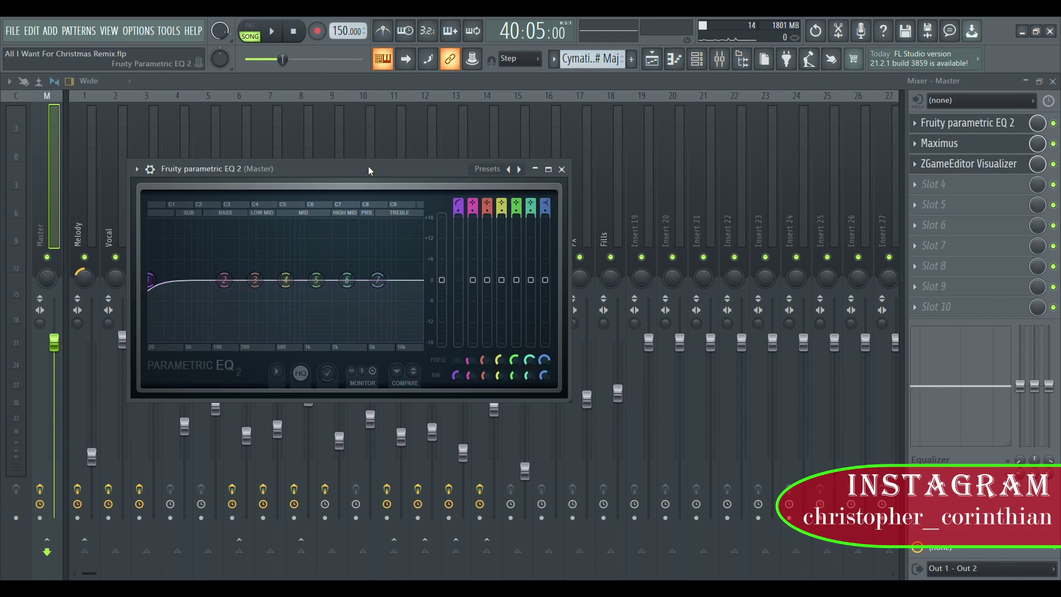
{"action": "left_click_drag", "start_coordinate": [369, 170], "coordinate": [546, 220]}
Examine Maximus on the Master while the drop plays from bar 40, enlarge its window, and return to the mixer
{"action": "left_click", "coordinate": [947, 142]}
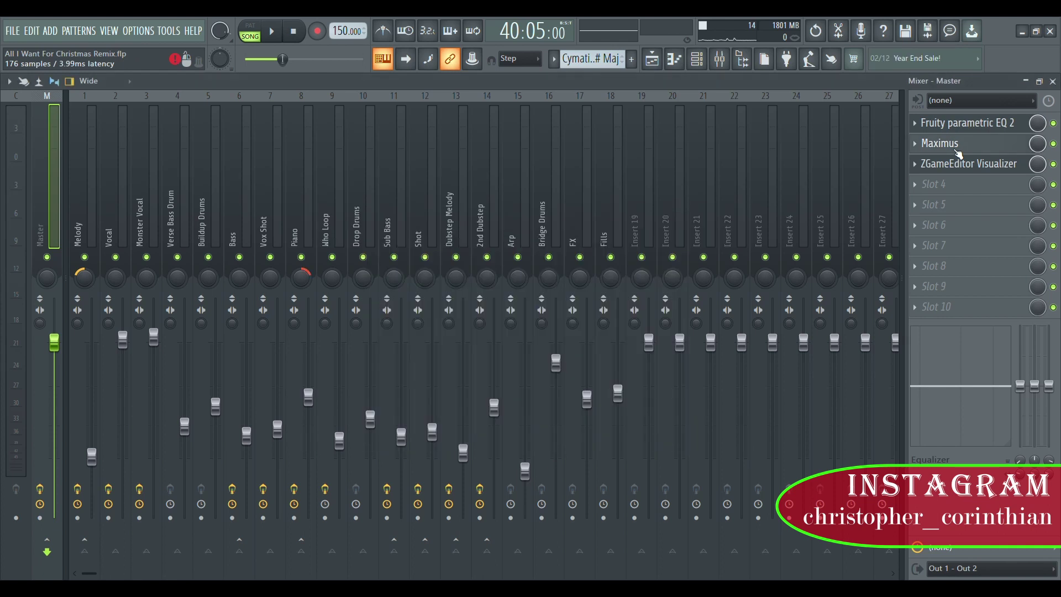
{"action": "left_click_drag", "start_coordinate": [807, 211], "coordinate": [556, 133]}
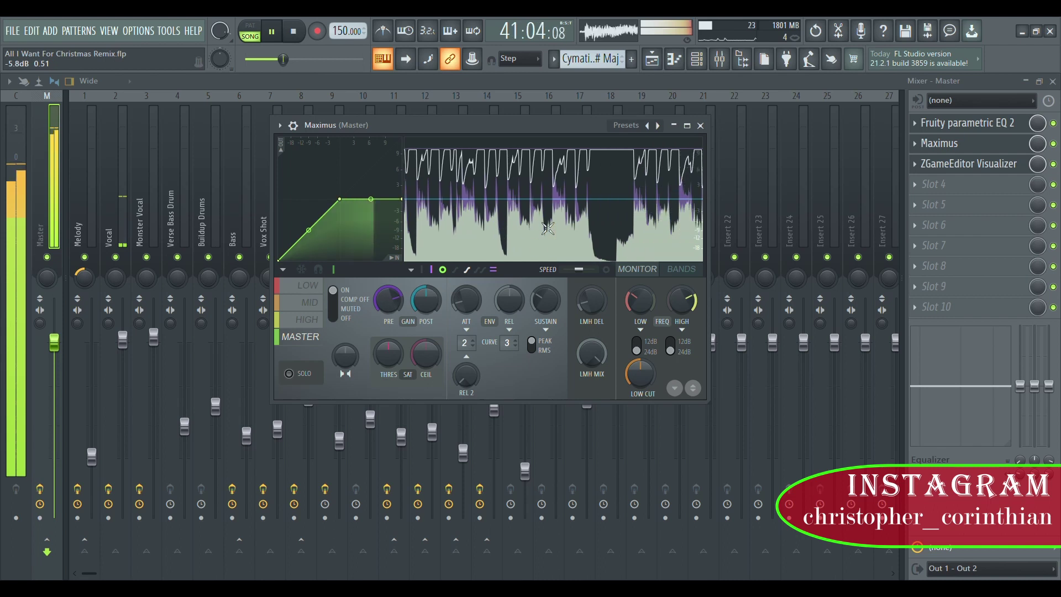
{"action": "left_click", "coordinate": [687, 126]}
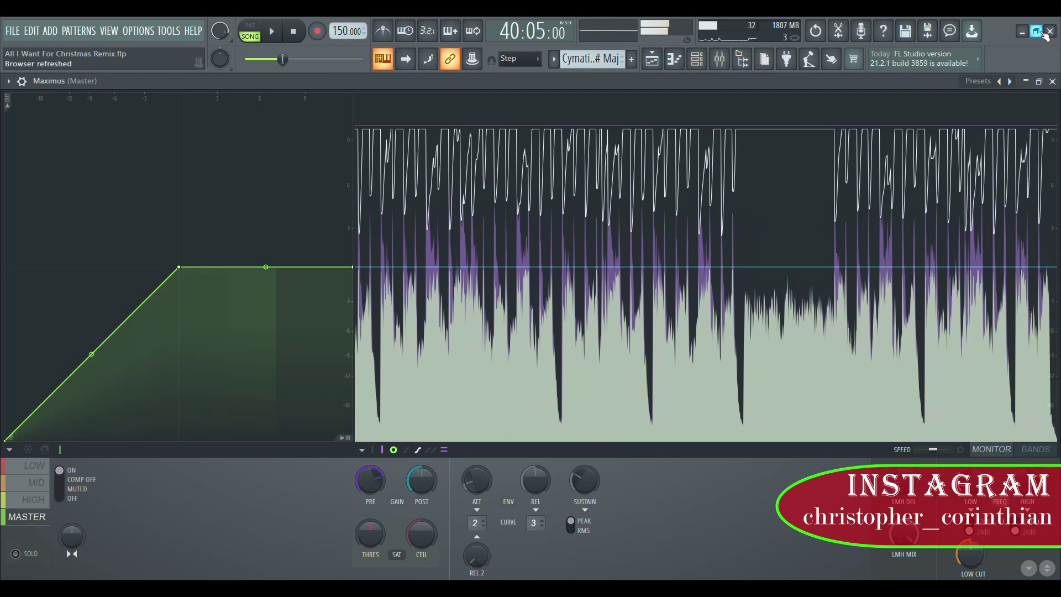
{"action": "key", "text": "F9"}
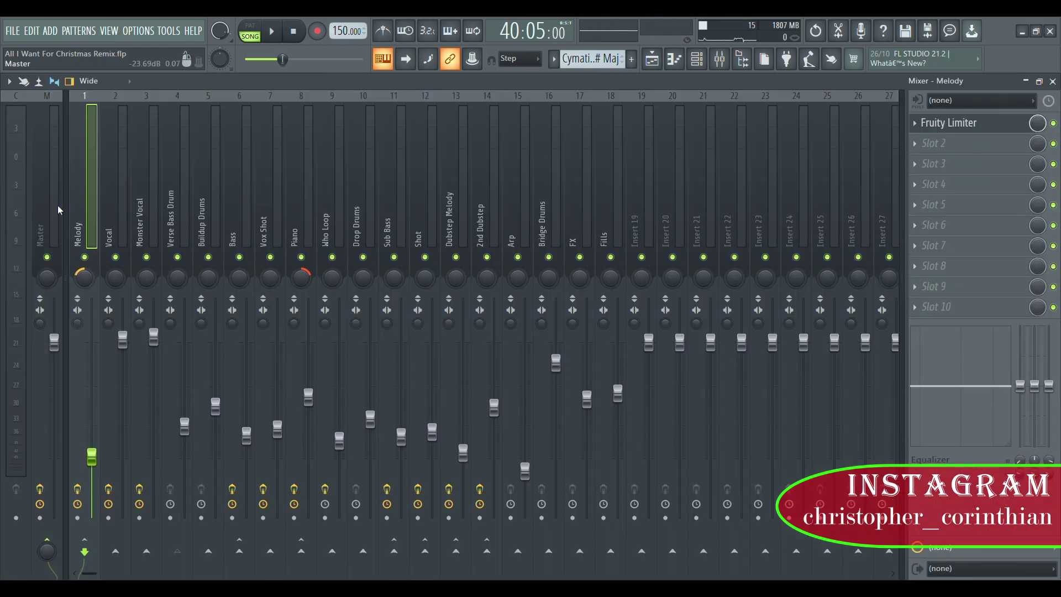
Open the Melody insert's Fruity Limiter and watch it during playback of the drop and the verse
{"action": "left_click", "coordinate": [968, 124]}
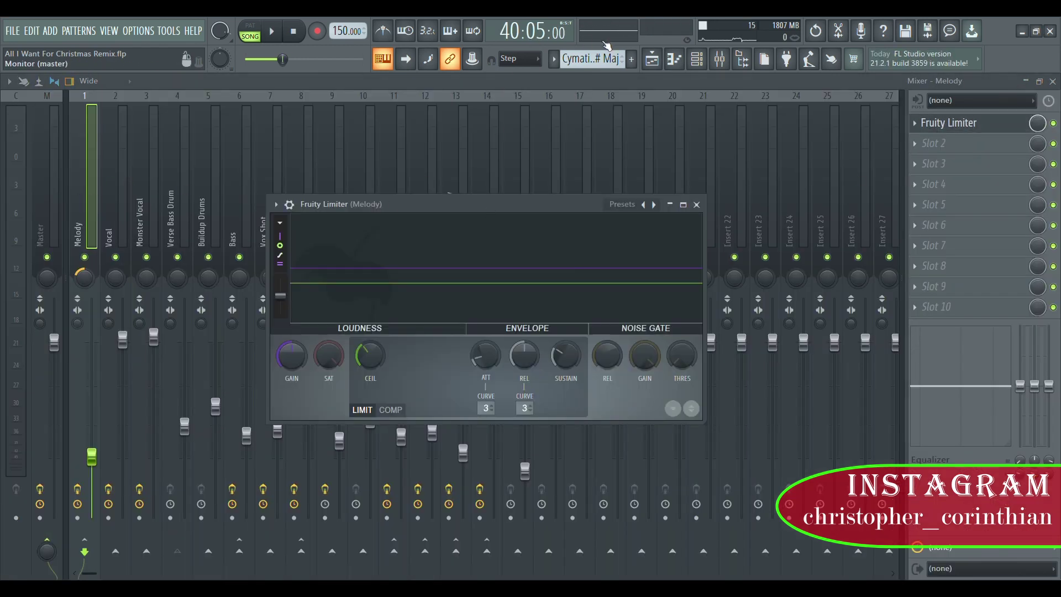
{"action": "key", "text": "space"}
{"action": "key", "text": "space"}
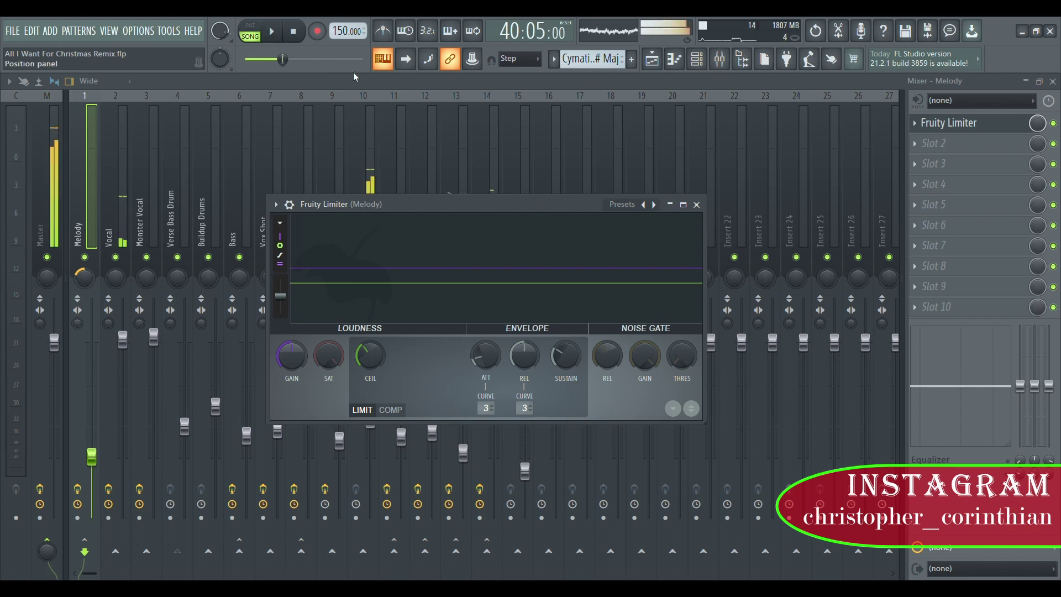
{"action": "key", "text": "space"}
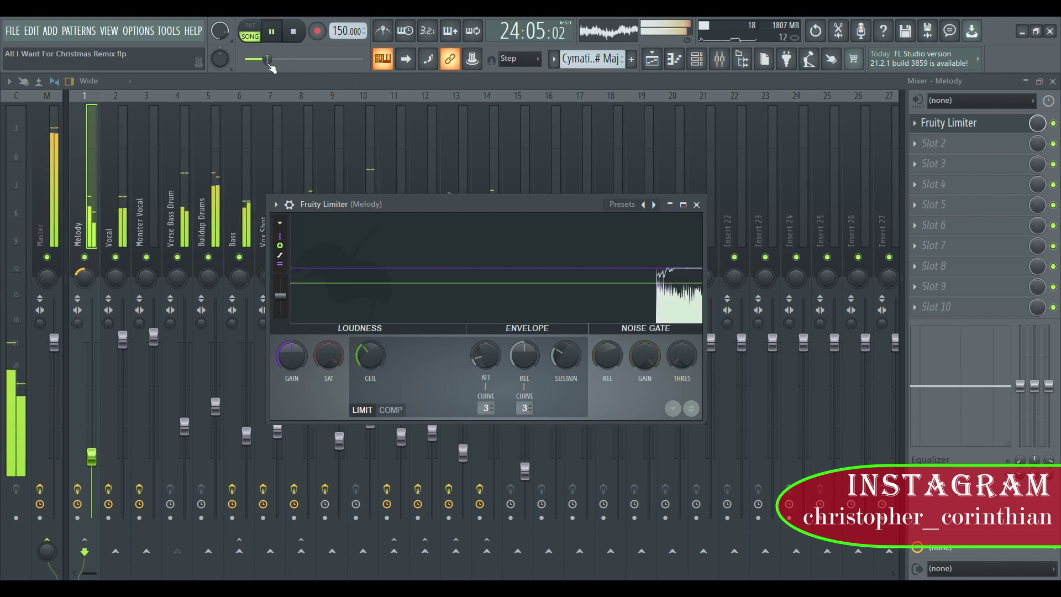
Inspect the Vocal insert's Fruity Reeverb 2 and Fruity Limiter, playing the verse from bar 23 to watch the limiter
{"action": "left_click", "coordinate": [119, 222]}
{"action": "key", "text": "space"}
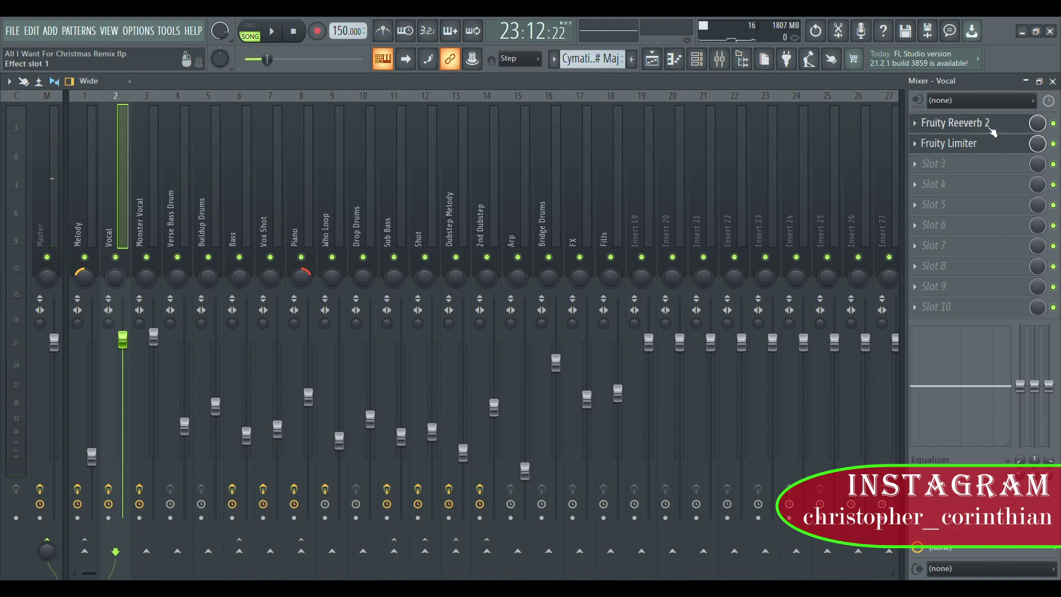
{"action": "left_click", "coordinate": [973, 123]}
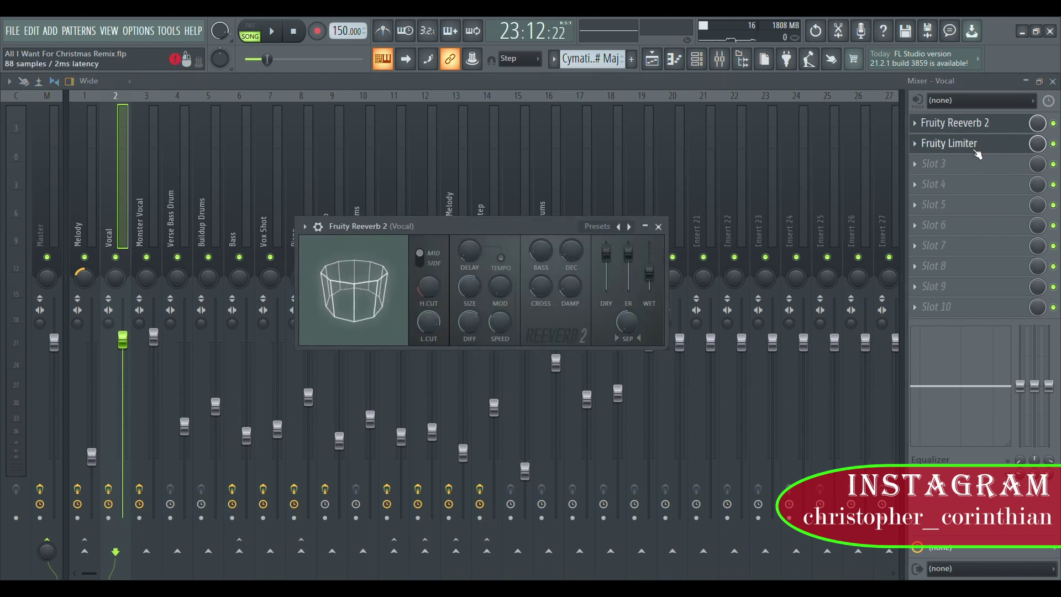
{"action": "left_click", "coordinate": [977, 149]}
{"action": "key", "text": "space"}
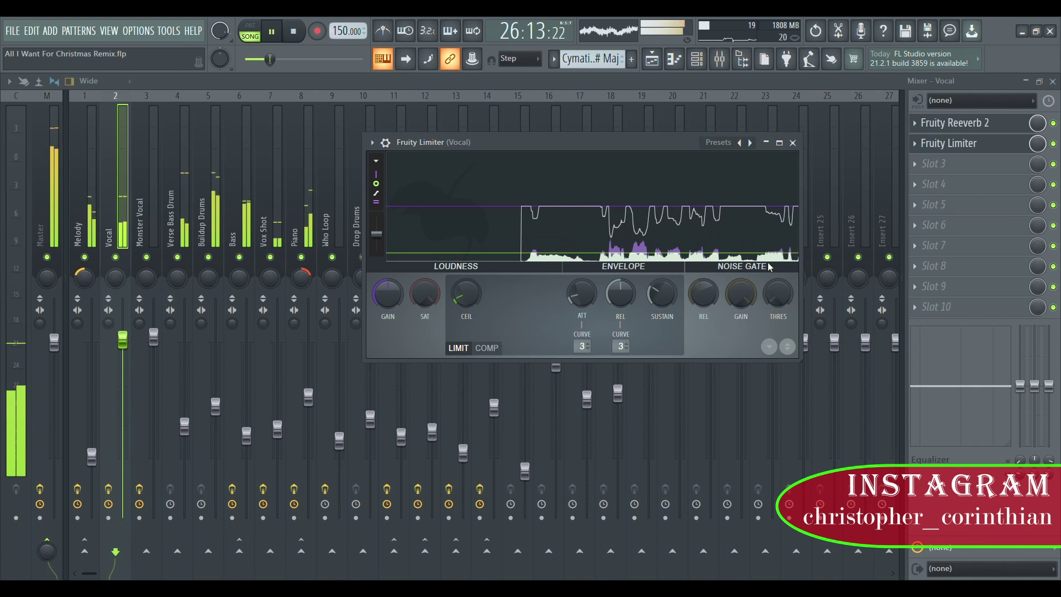
{"action": "key", "text": "space"}
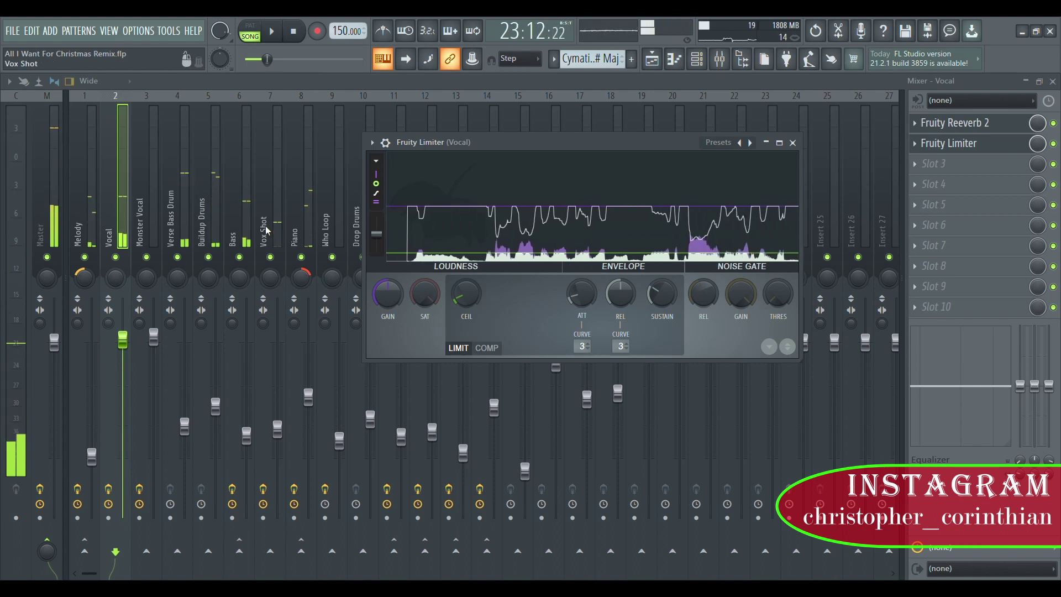
Inspect the Fruity Reeverb 2 and Fruity Limiter on the Monster Vocal insert
{"action": "left_click", "coordinate": [143, 209]}
{"action": "left_click", "coordinate": [940, 123]}
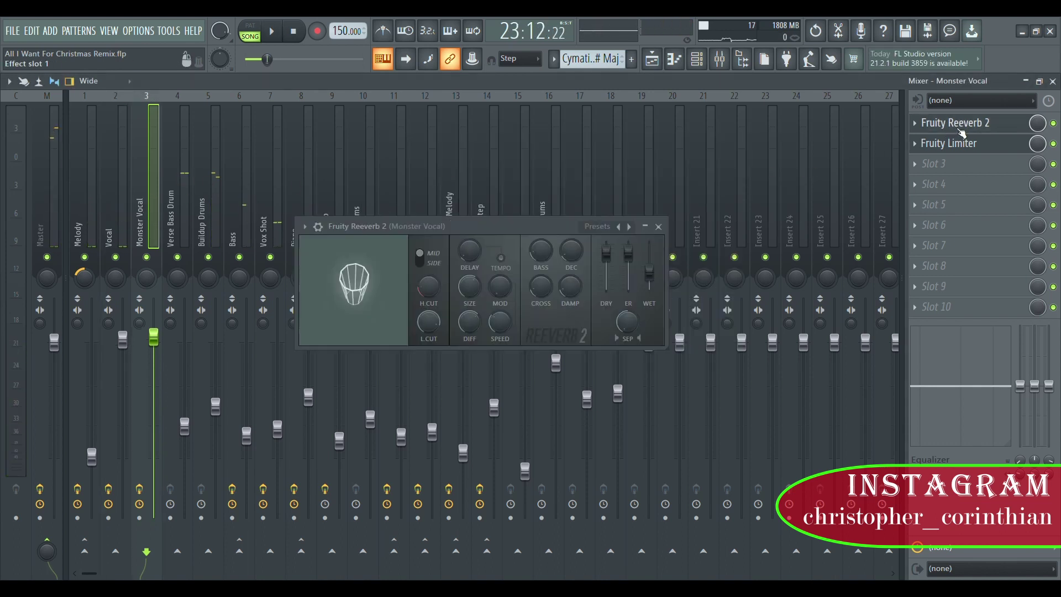
{"action": "left_click", "coordinate": [940, 123]}
{"action": "left_click", "coordinate": [950, 143]}
Check the inserts from Verse Bass Drum to Bass, and watch the Bass insert's Fruity Limiter while playing from bar 23
{"action": "left_click", "coordinate": [182, 193]}
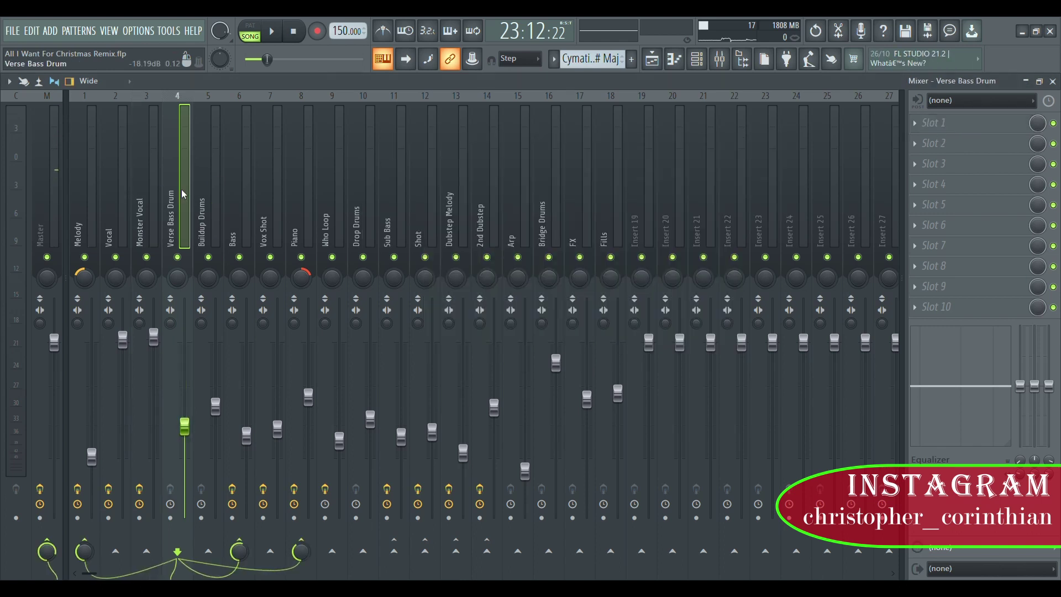
{"action": "key", "text": "Right"}
{"action": "key", "text": "Right"}
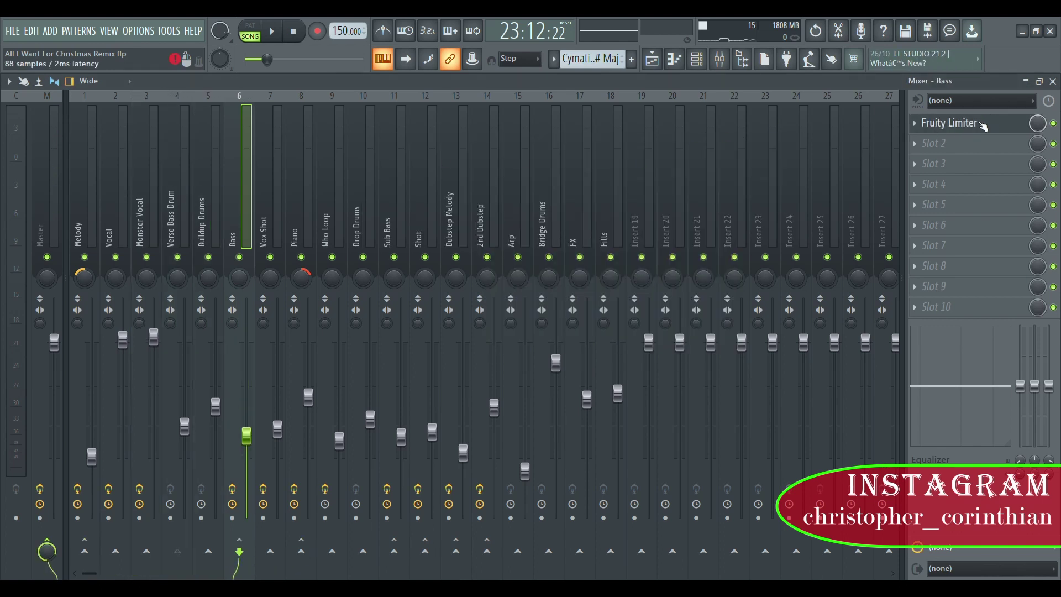
{"action": "key", "text": "space"}
{"action": "left_click", "coordinate": [949, 122]}
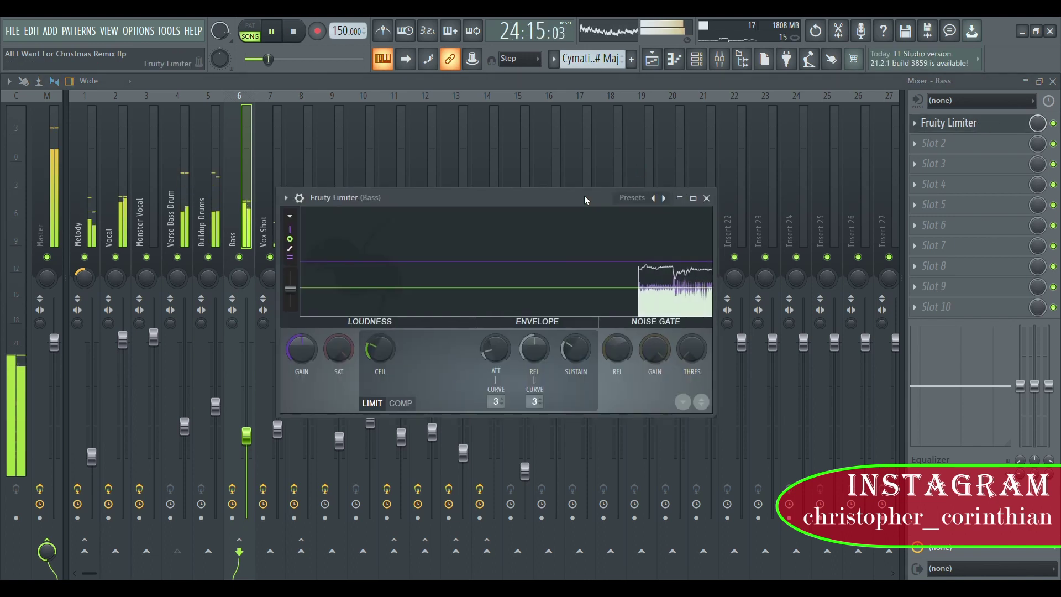
{"action": "left_click_drag", "start_coordinate": [585, 195], "coordinate": [219, 313]}
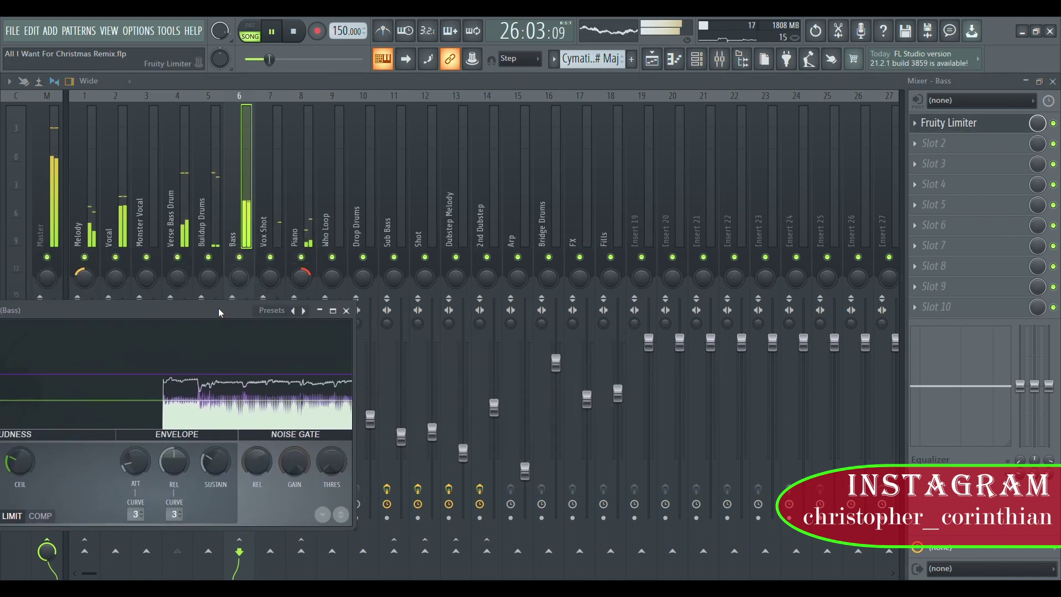
{"action": "key", "text": "space"}
Watch the Vox Shot insert's Fruity Limiter during verse playback, briefly solo the insert, and stop playback
{"action": "left_click", "coordinate": [271, 225]}
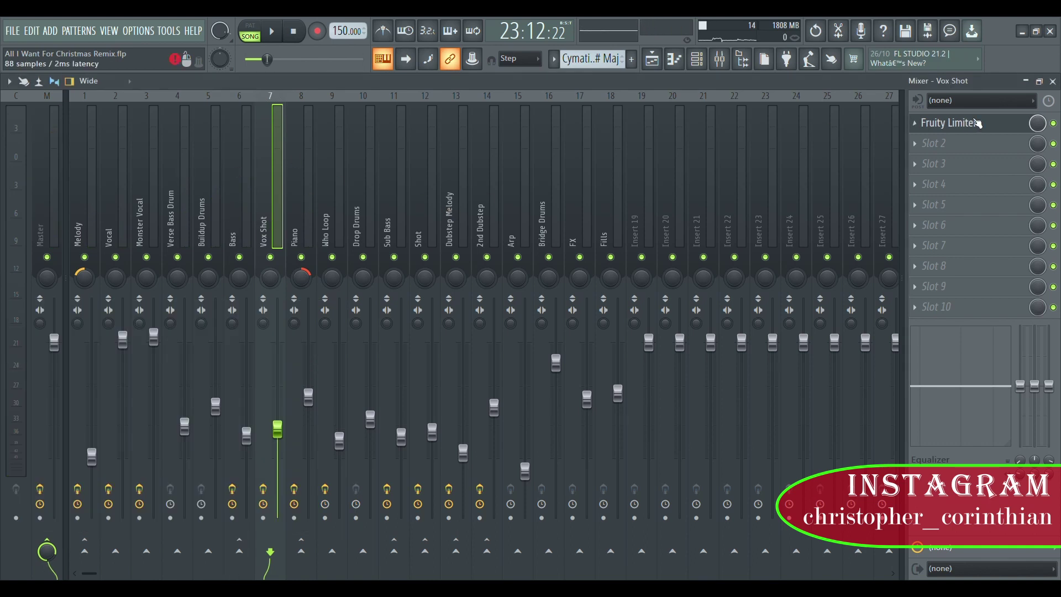
{"action": "left_click", "coordinate": [996, 134]}
{"action": "key", "text": "space"}
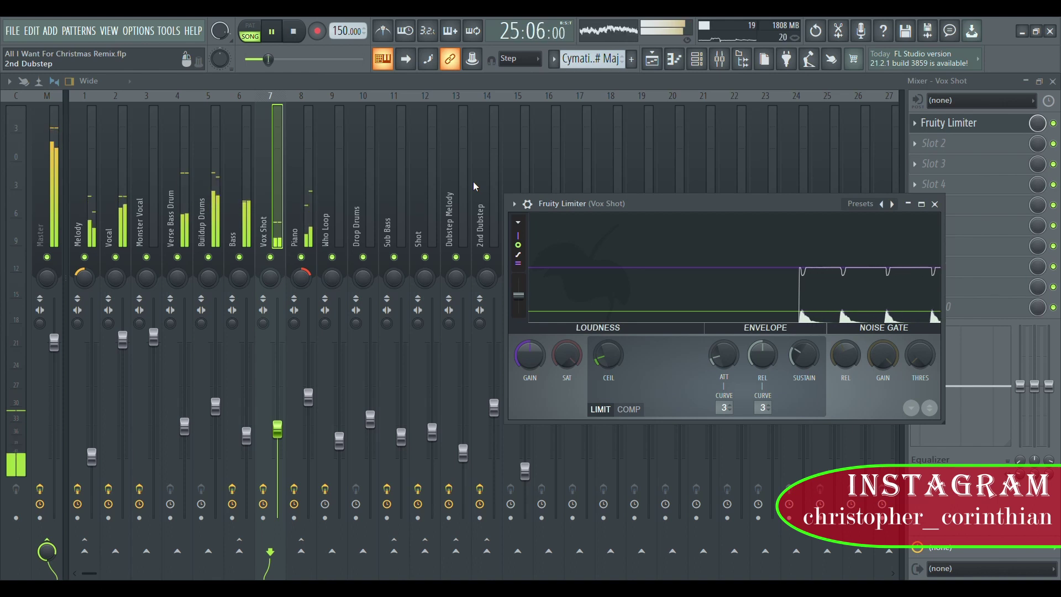
{"action": "left_click", "coordinate": [277, 264]}
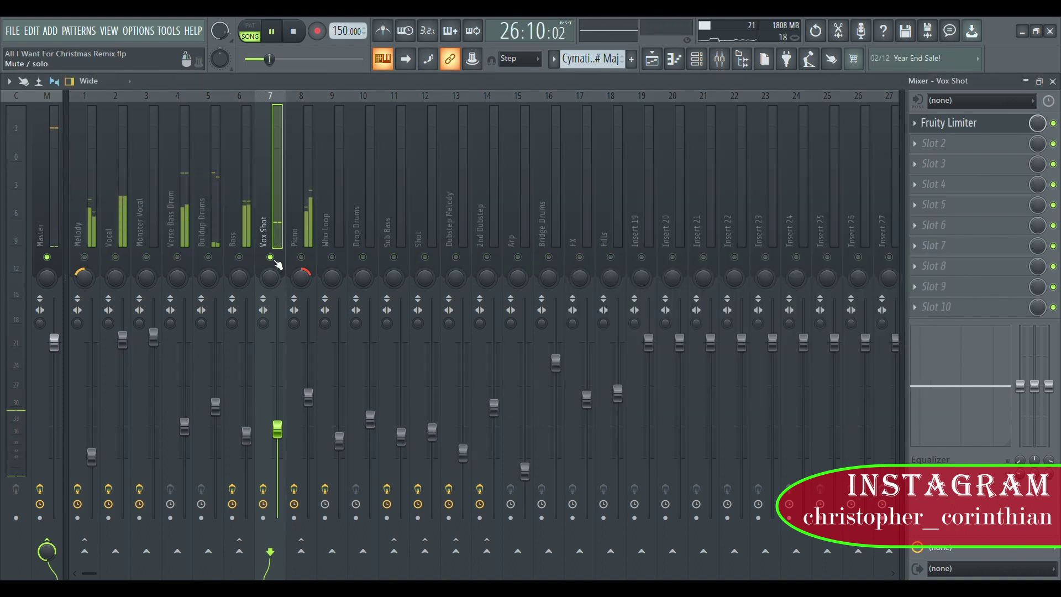
{"action": "right_click", "coordinate": [275, 262]}
{"action": "left_click", "coordinate": [320, 230]}
{"action": "key", "text": "space"}
Open the Piano insert's Fruity Limiter, play the verse from bar 23 to watch it, and stop playback
{"action": "left_click", "coordinate": [310, 229]}
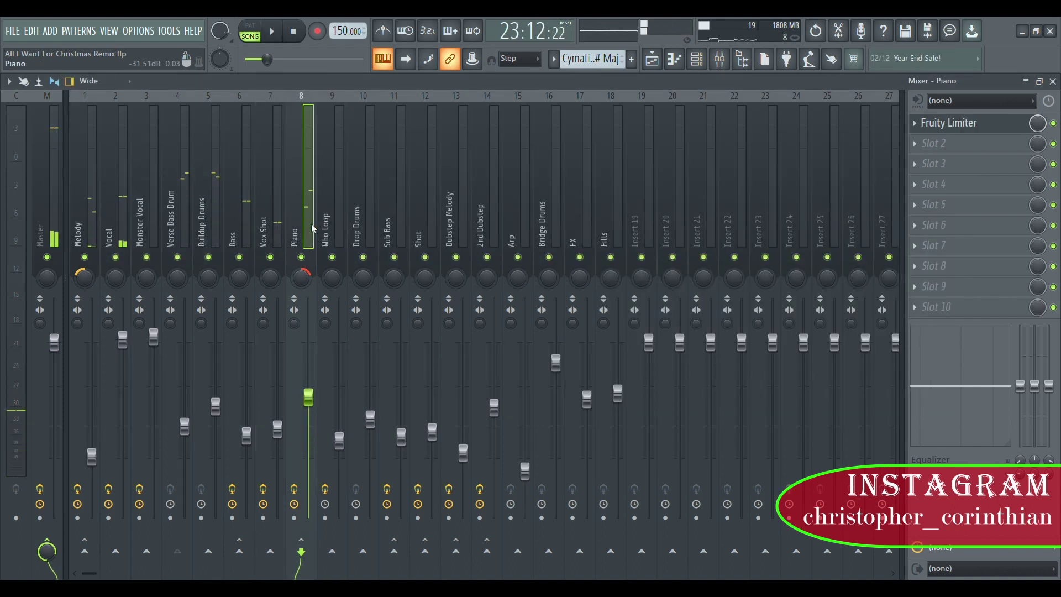
{"action": "left_click", "coordinate": [996, 129]}
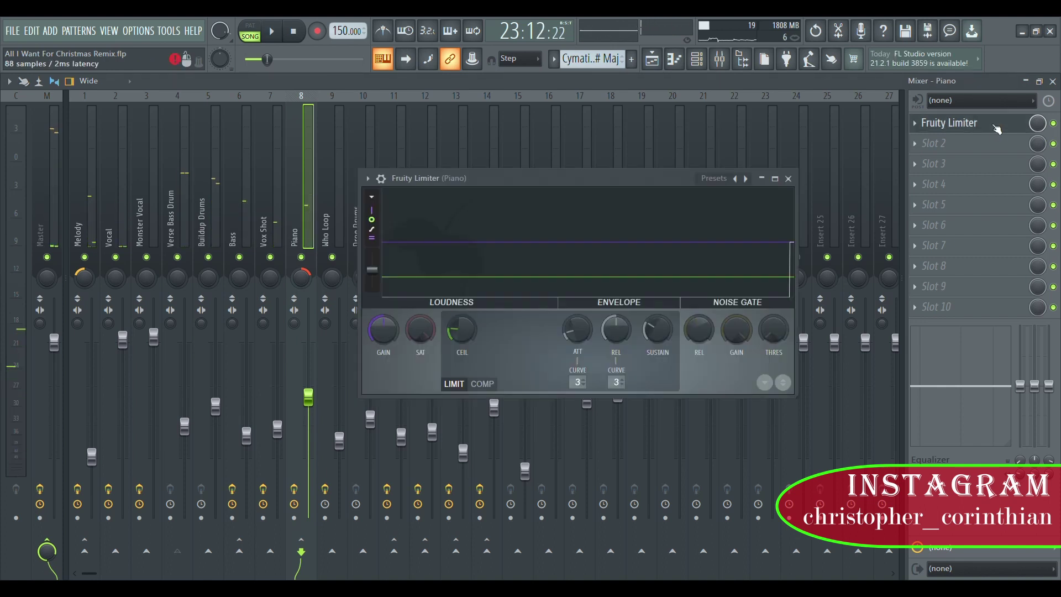
{"action": "key", "text": "space"}
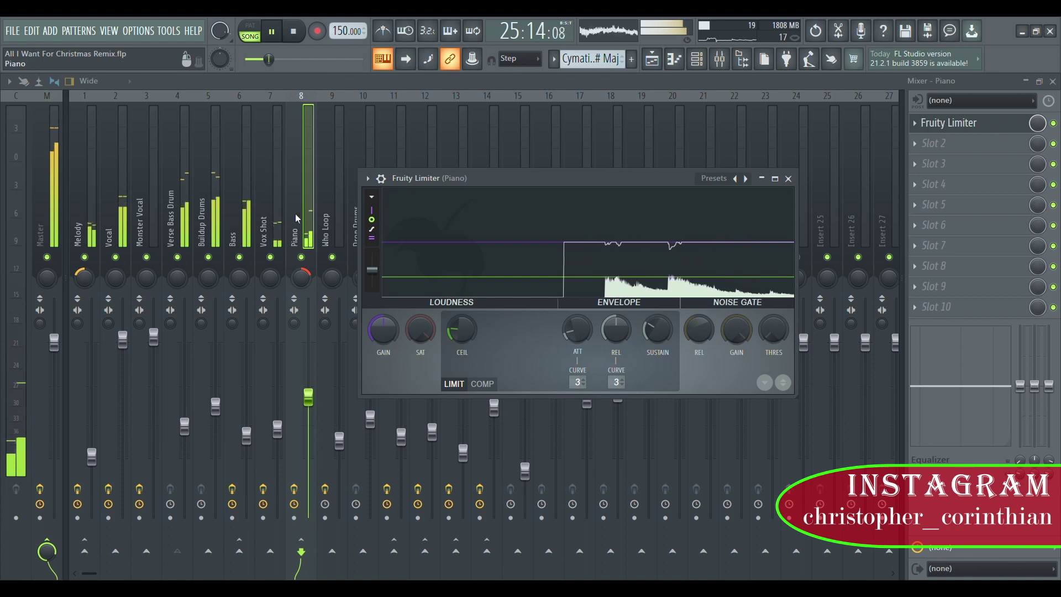
{"action": "key", "text": "space"}
Examine the Fruity parametric EQ 2 on the Who Loop insert while playing the section from bar 29
{"action": "left_click", "coordinate": [327, 203]}
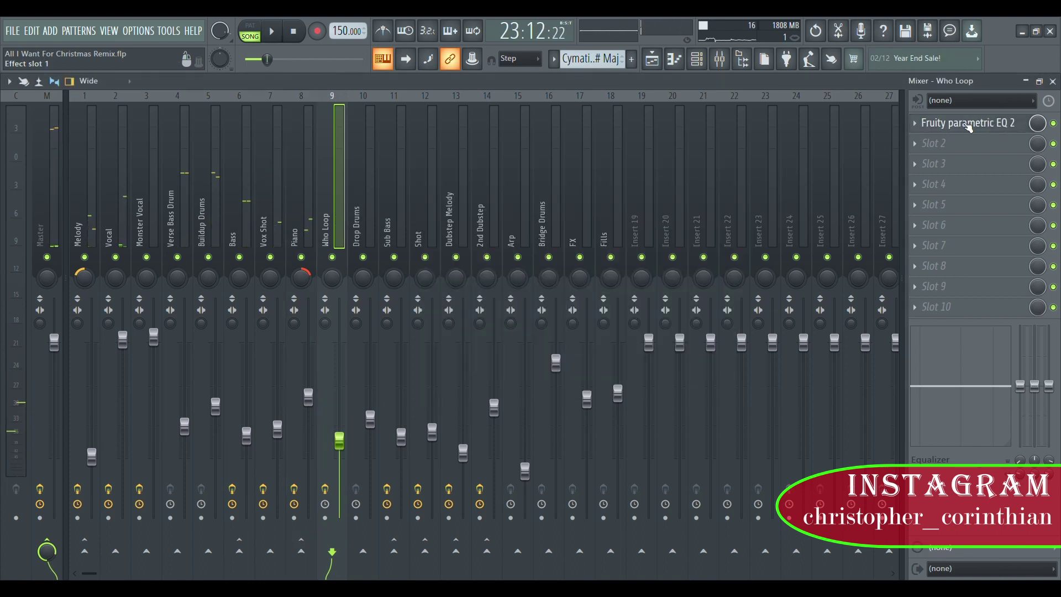
{"action": "left_click", "coordinate": [969, 123]}
{"action": "left_click_drag", "start_coordinate": [398, 206], "coordinate": [825, 204]}
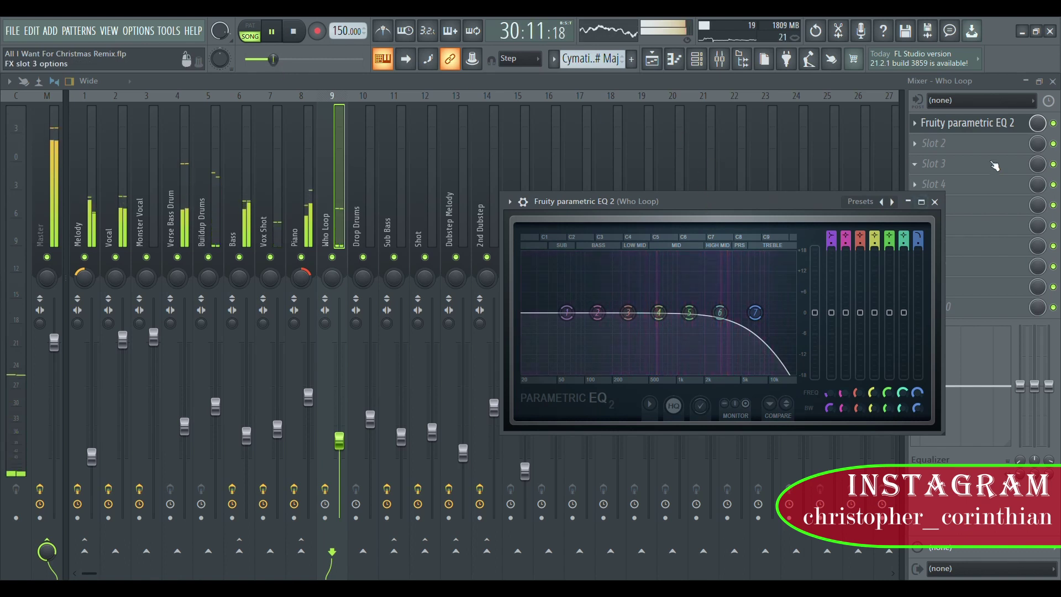
{"action": "left_click_drag", "start_coordinate": [837, 201], "coordinate": [782, 220]}
{"action": "key", "text": "space"}
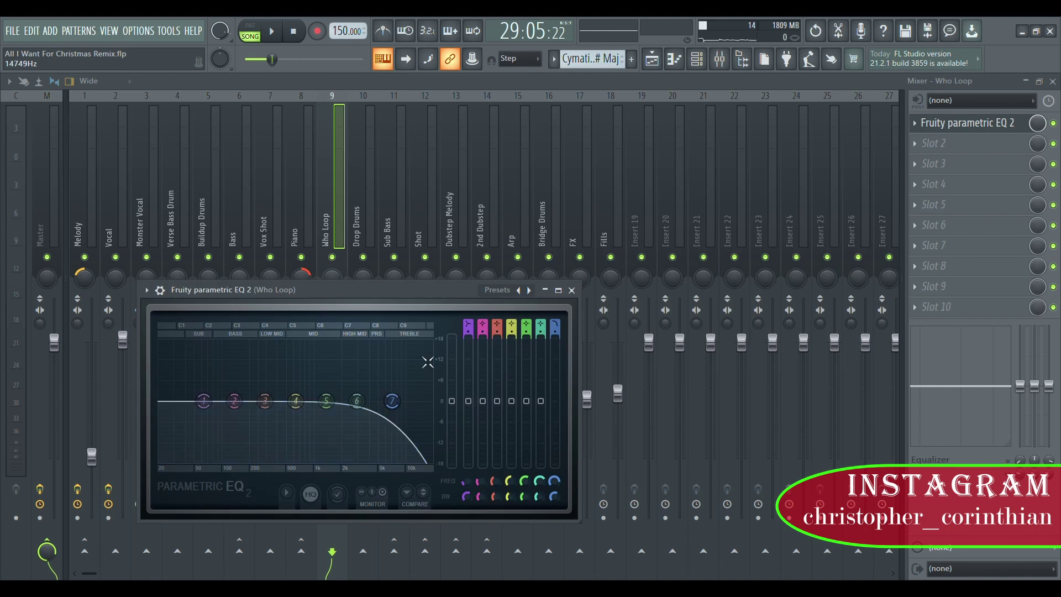
{"action": "left_click_drag", "start_coordinate": [421, 297], "coordinate": [838, 269]}
{"action": "key", "text": "space"}
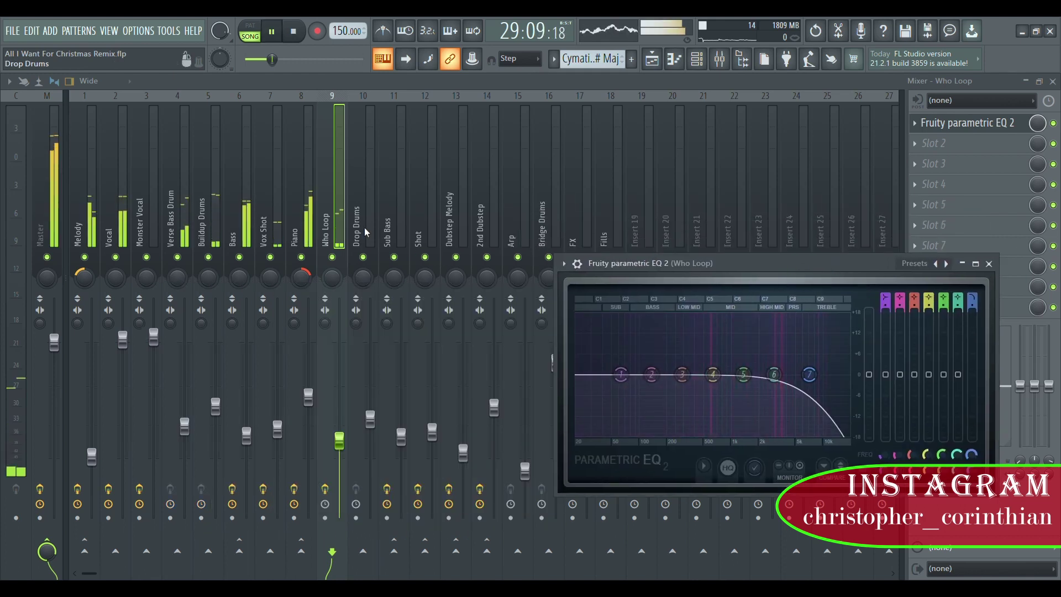
Check the Drop Drums insert, open the Sub Bass insert's Fruity Limiter, and watch it while playing from bar 38 into the drop
{"action": "left_click", "coordinate": [365, 213]}
{"action": "left_click", "coordinate": [402, 208]}
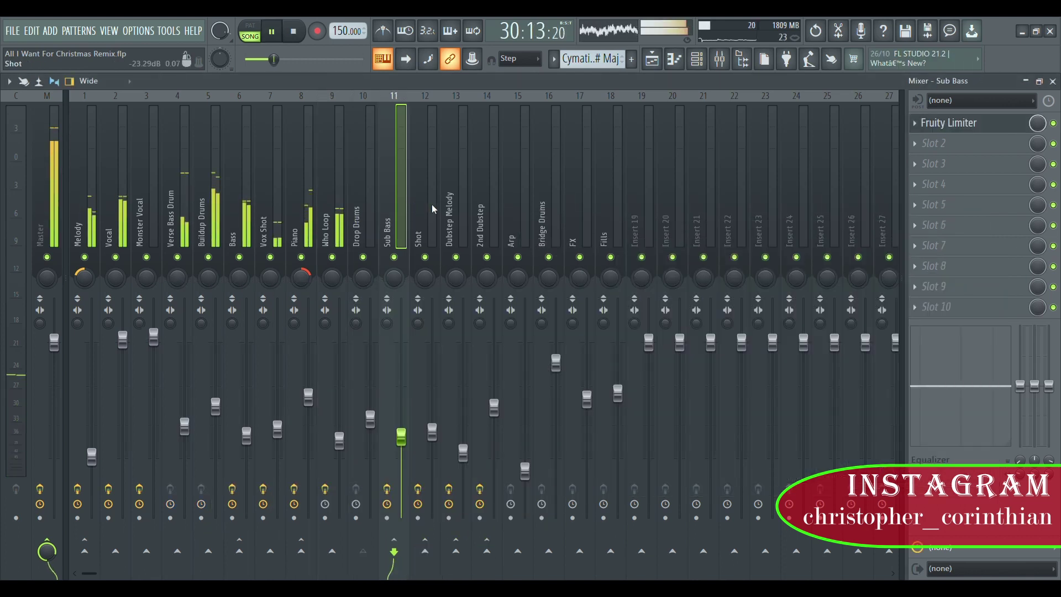
{"action": "key", "text": "space"}
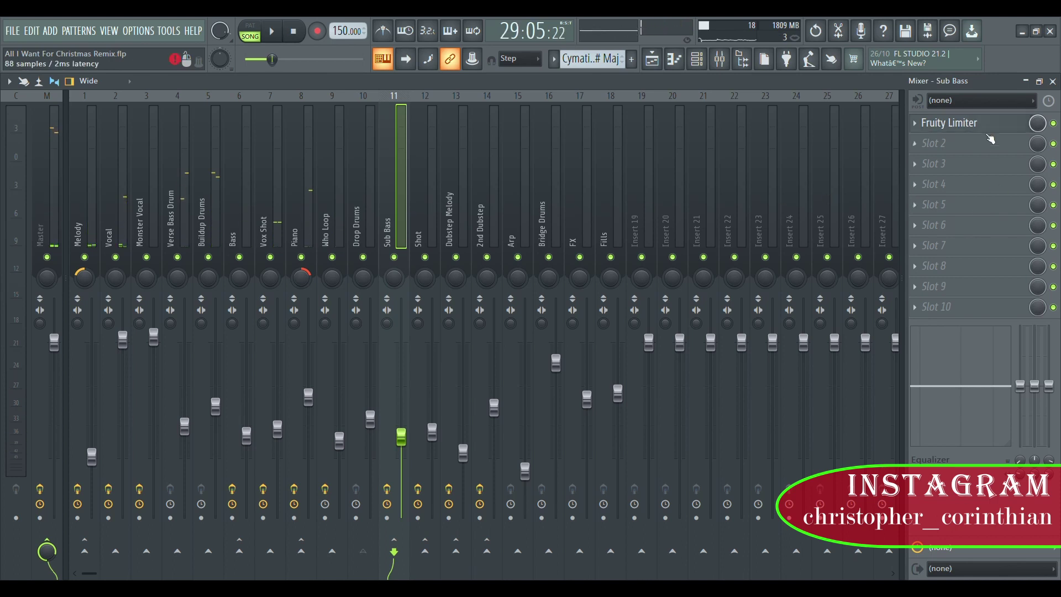
{"action": "left_click", "coordinate": [990, 132]}
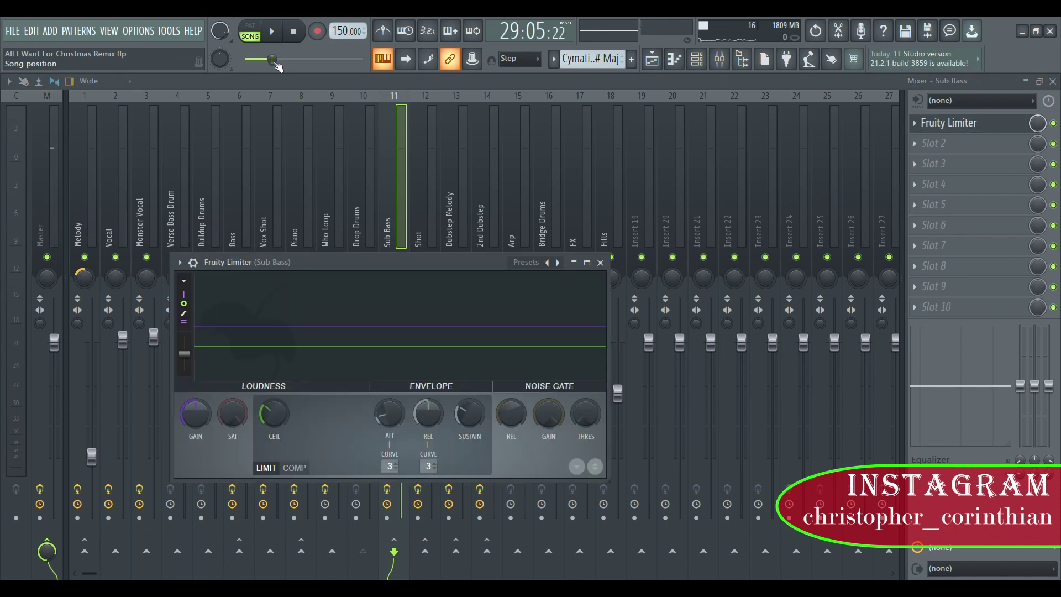
{"action": "key", "text": "space"}
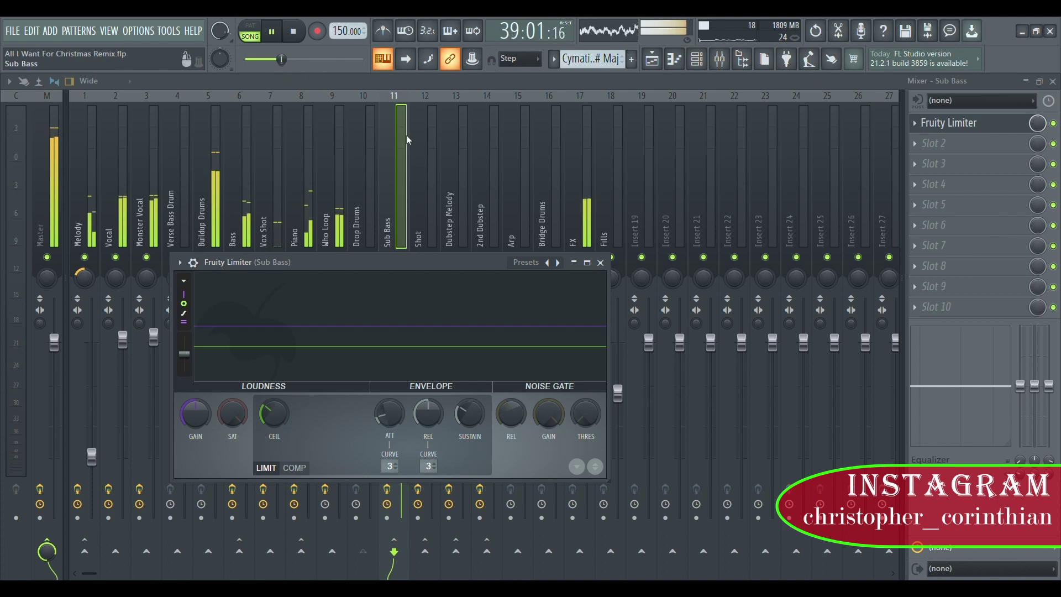
{"action": "left_click_drag", "start_coordinate": [476, 265], "coordinate": [277, 188]}
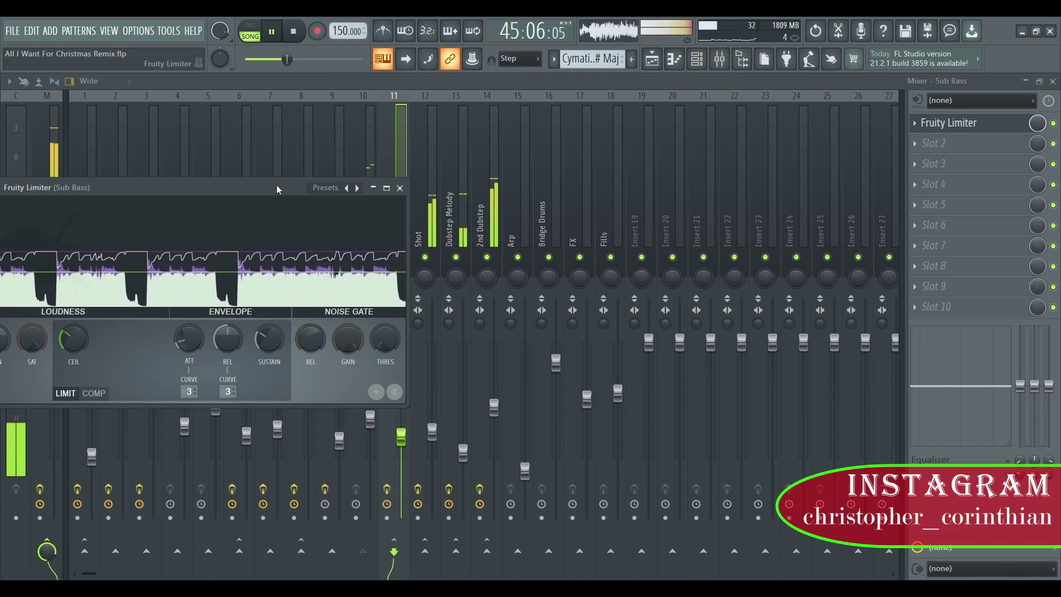
{"action": "left_click_drag", "start_coordinate": [277, 185], "coordinate": [272, 190]}
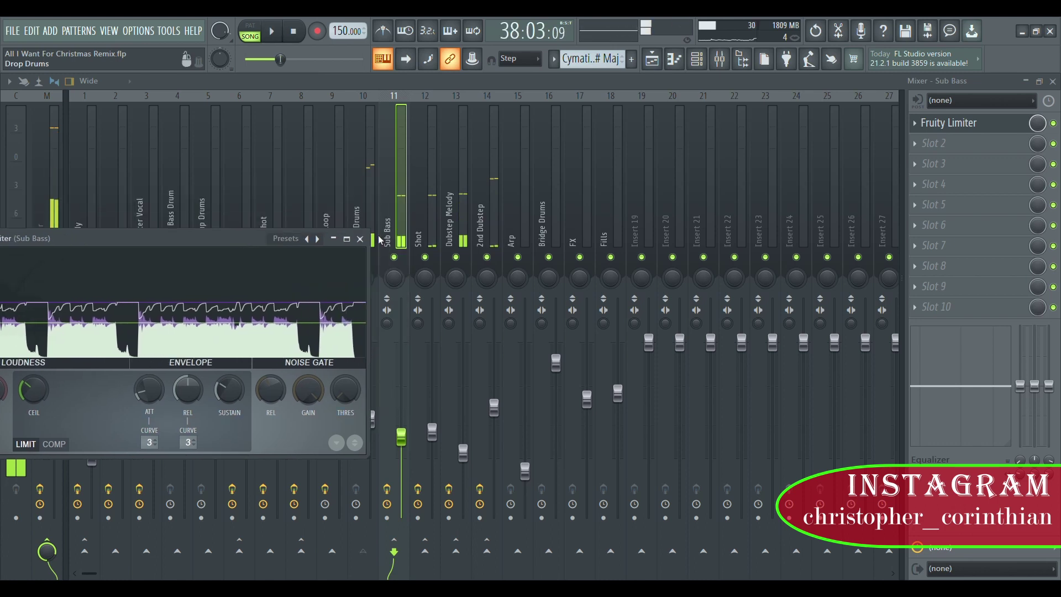
Open the Shot insert's Fruity Limiter, watch it while playing from bar 38 into the drop, and stop playback
{"action": "left_click", "coordinate": [432, 218]}
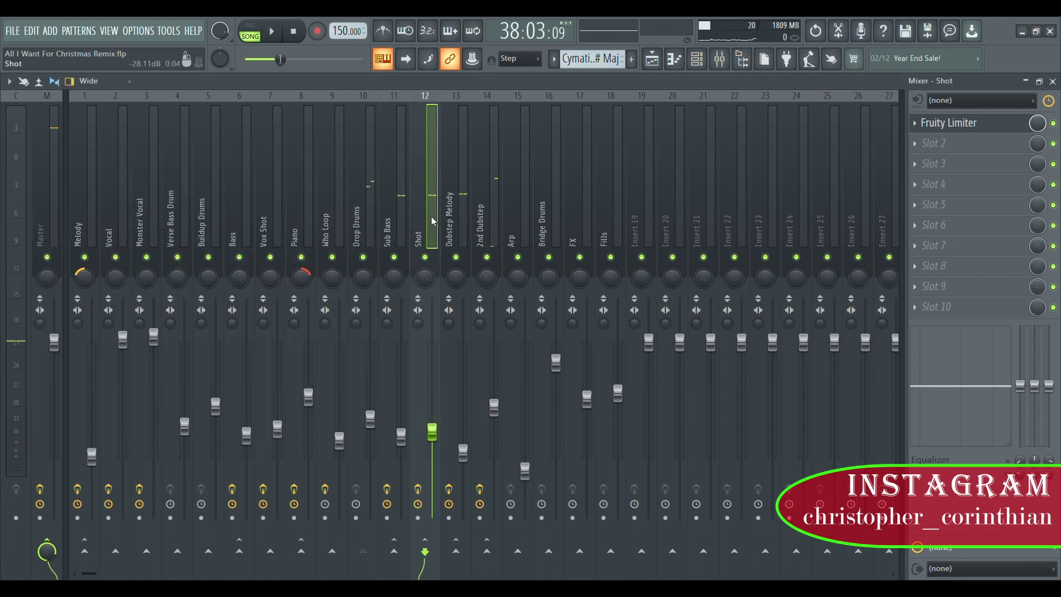
{"action": "left_click", "coordinate": [999, 129]}
{"action": "key", "text": "space"}
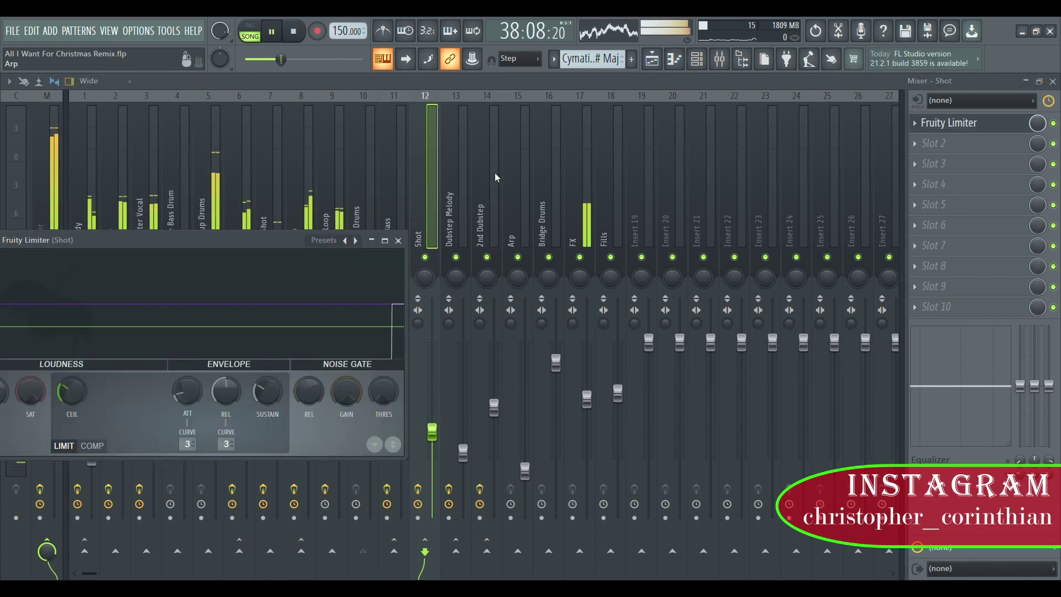
{"action": "left_click_drag", "start_coordinate": [286, 241], "coordinate": [432, 179]}
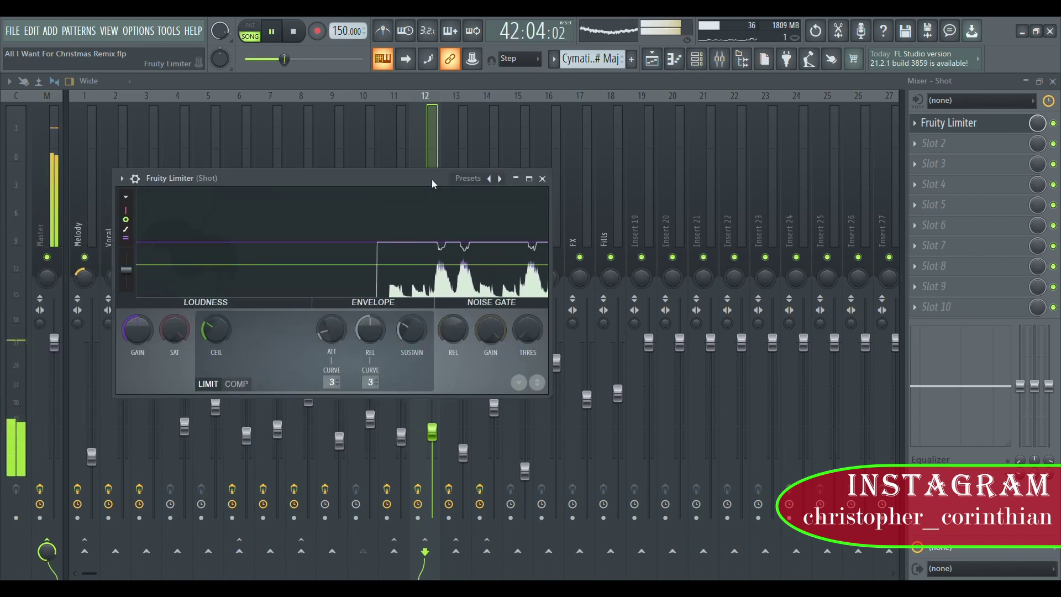
{"action": "left_click_drag", "start_coordinate": [432, 180], "coordinate": [342, 183]}
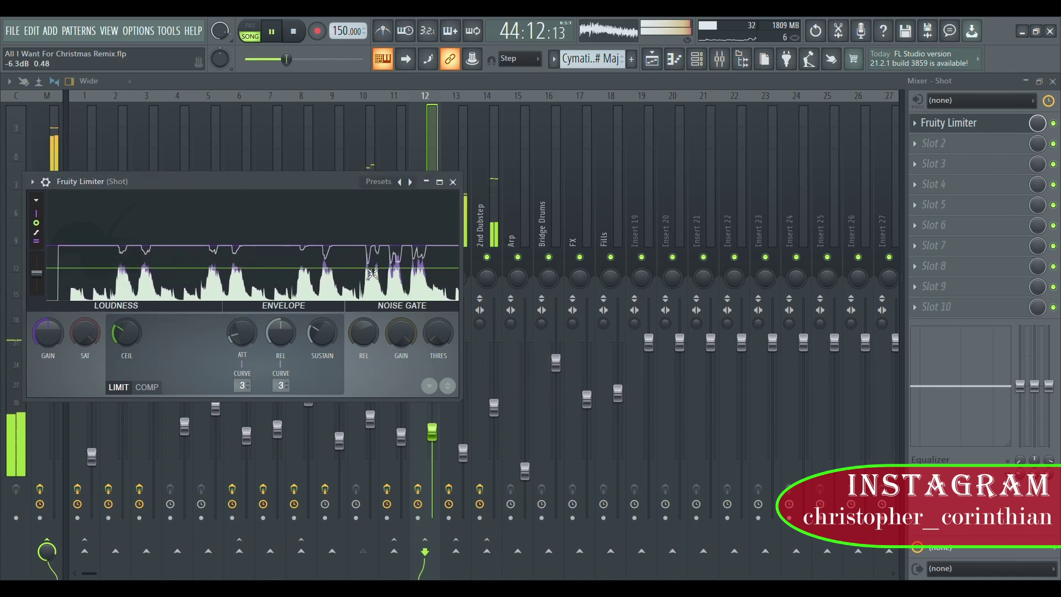
{"action": "key", "text": "space"}
{"action": "left_click_drag", "start_coordinate": [365, 188], "coordinate": [233, 190]}
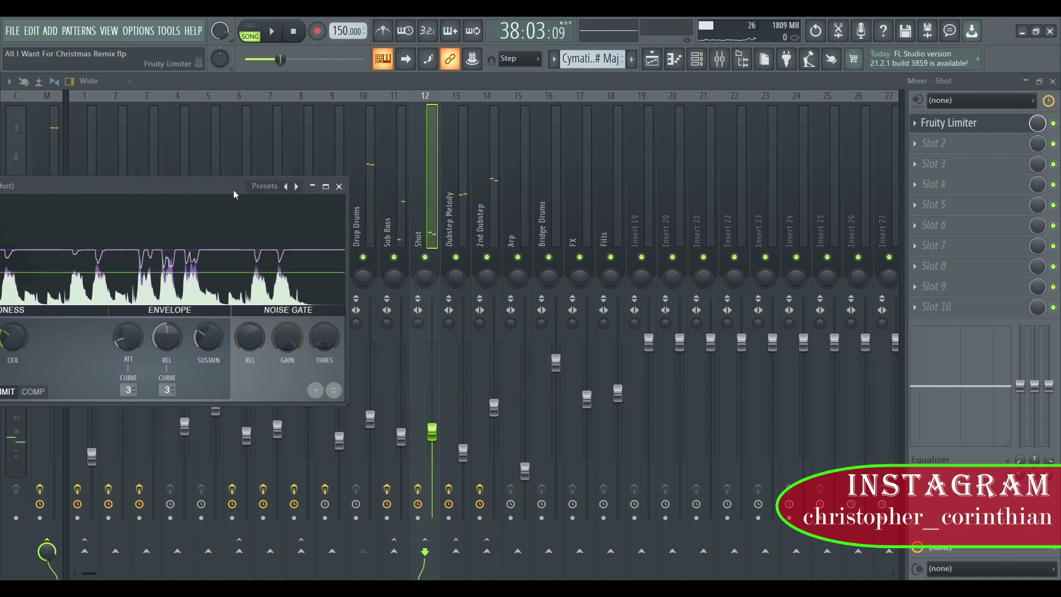
Examine the Fruity Limiters on the Dubstep Melody and 2nd Dubstep inserts while playing the drop from bar 38
{"action": "left_click", "coordinate": [467, 204]}
{"action": "key", "text": "space"}
{"action": "left_click", "coordinate": [968, 126]}
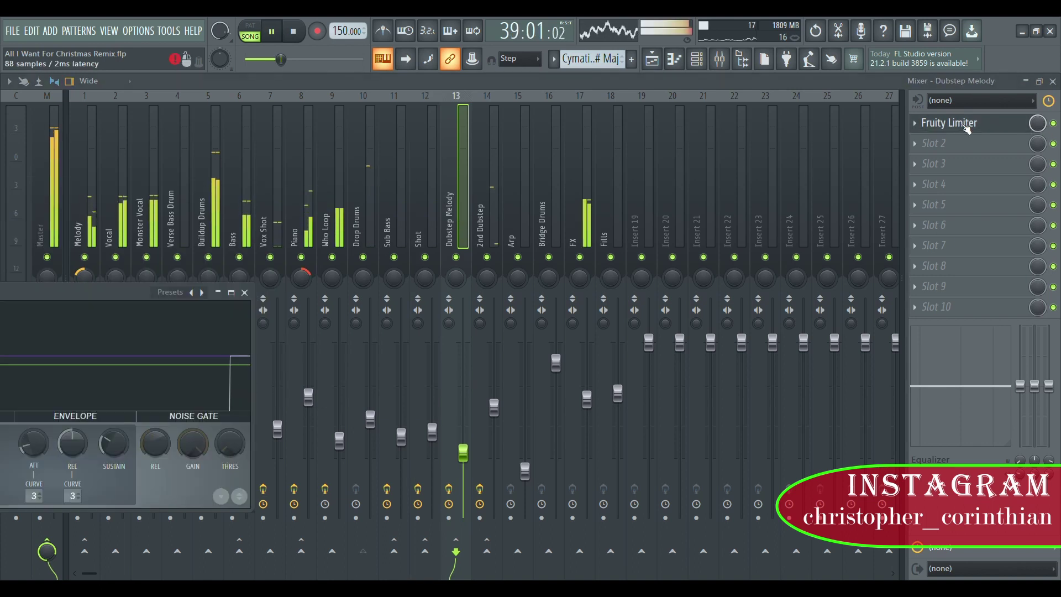
{"action": "left_click_drag", "start_coordinate": [141, 286], "coordinate": [294, 134]}
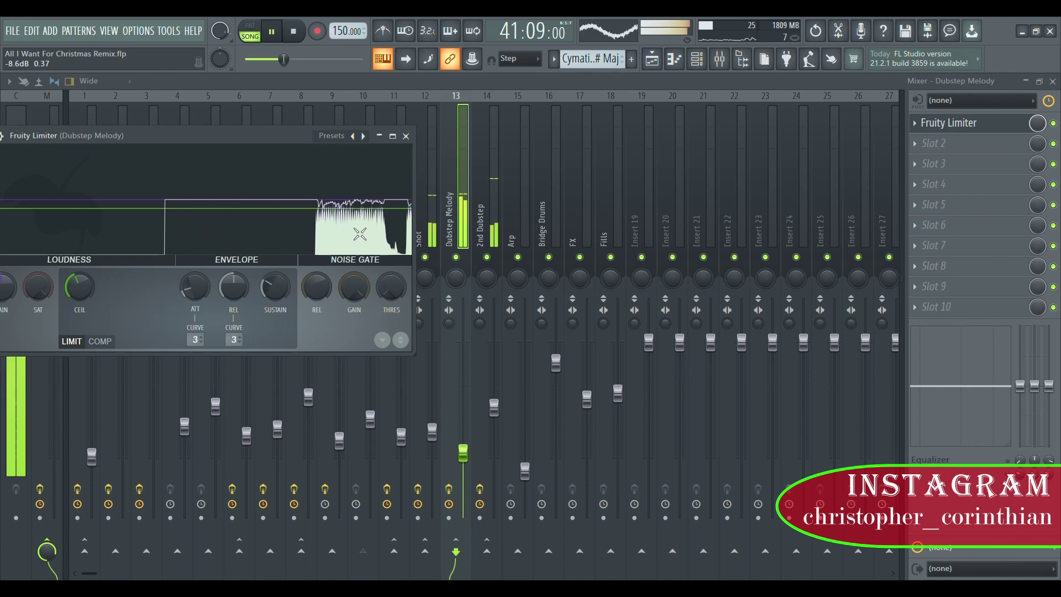
{"action": "left_click", "coordinate": [490, 194]}
{"action": "left_click", "coordinate": [949, 123]}
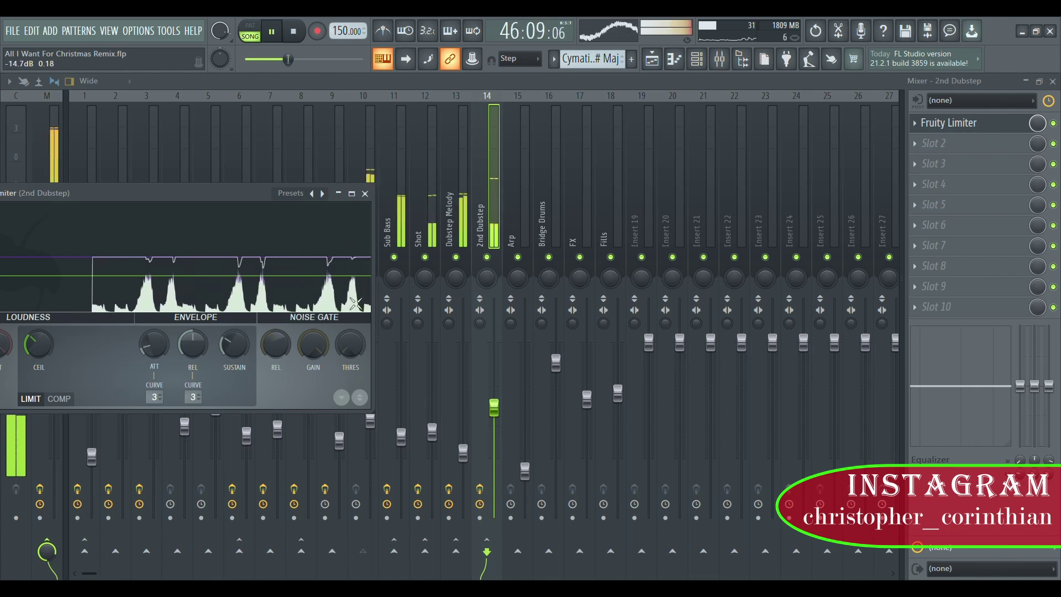
Check the effect slots of the Arp, Bridge Drums, FX, Fills and Insert 19 tracks, stop playback, and select the Master
{"action": "left_click", "coordinate": [518, 232]}
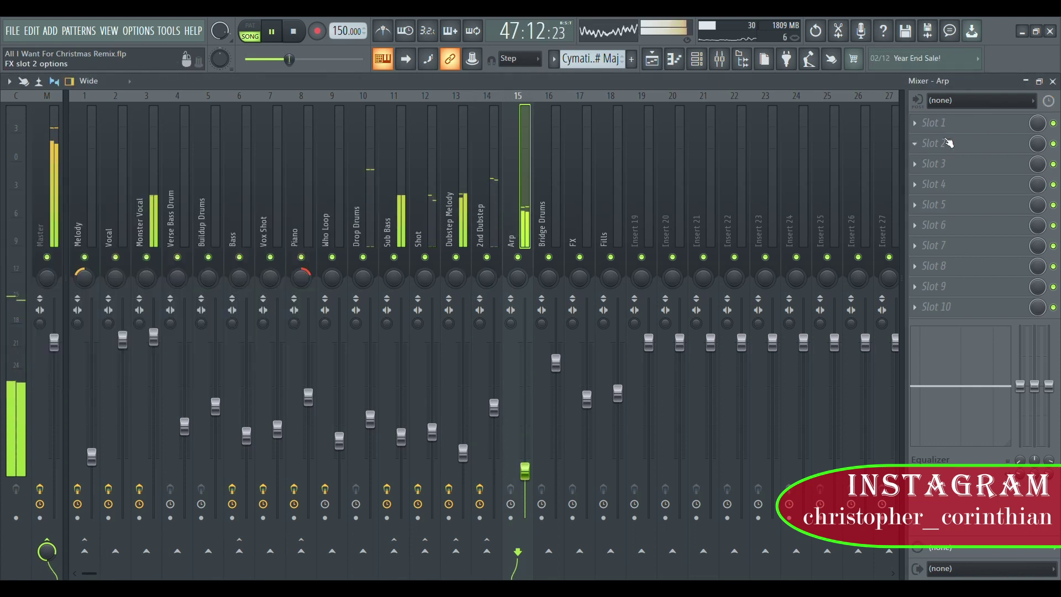
{"action": "left_click", "coordinate": [556, 211]}
{"action": "key", "text": "space"}
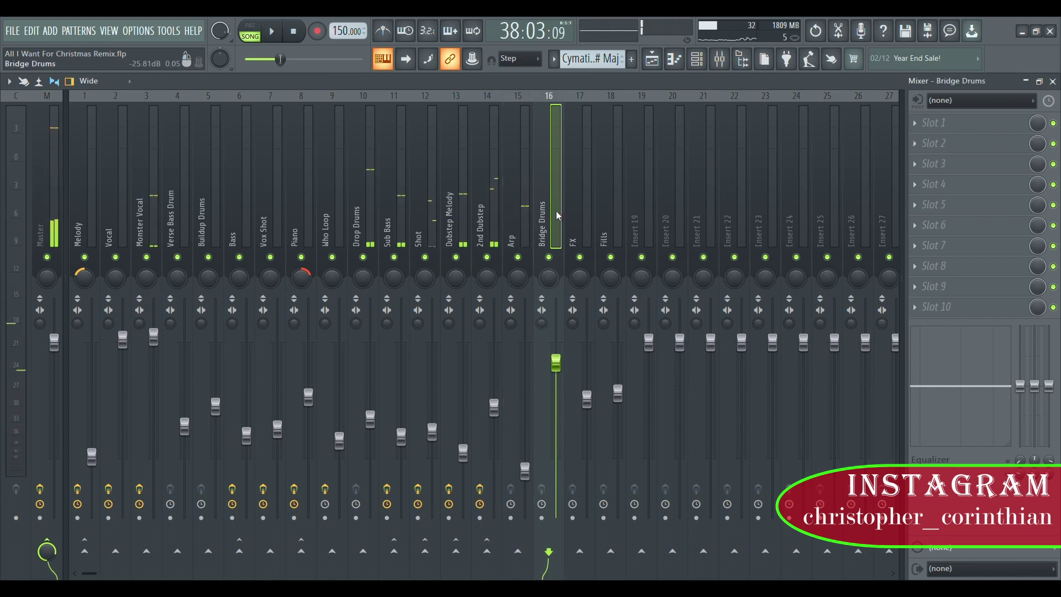
{"action": "left_click", "coordinate": [582, 207]}
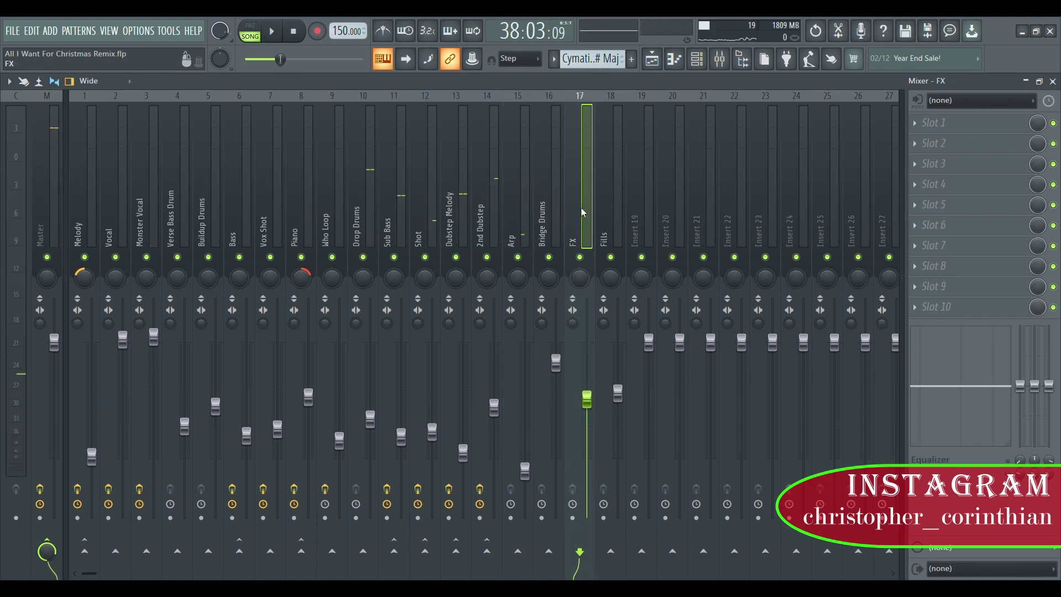
{"action": "left_click", "coordinate": [617, 200]}
{"action": "left_click", "coordinate": [651, 198]}
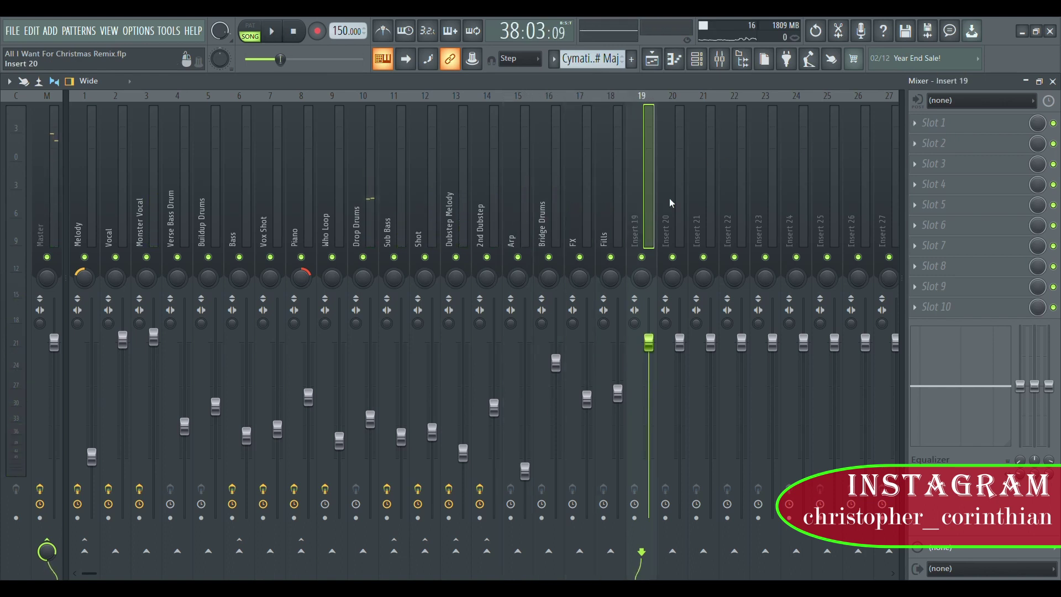
{"action": "left_click", "coordinate": [58, 203]}
Bring up the Playlist and review the full song arrangement from Track 1 down
{"action": "left_click", "coordinate": [654, 59]}
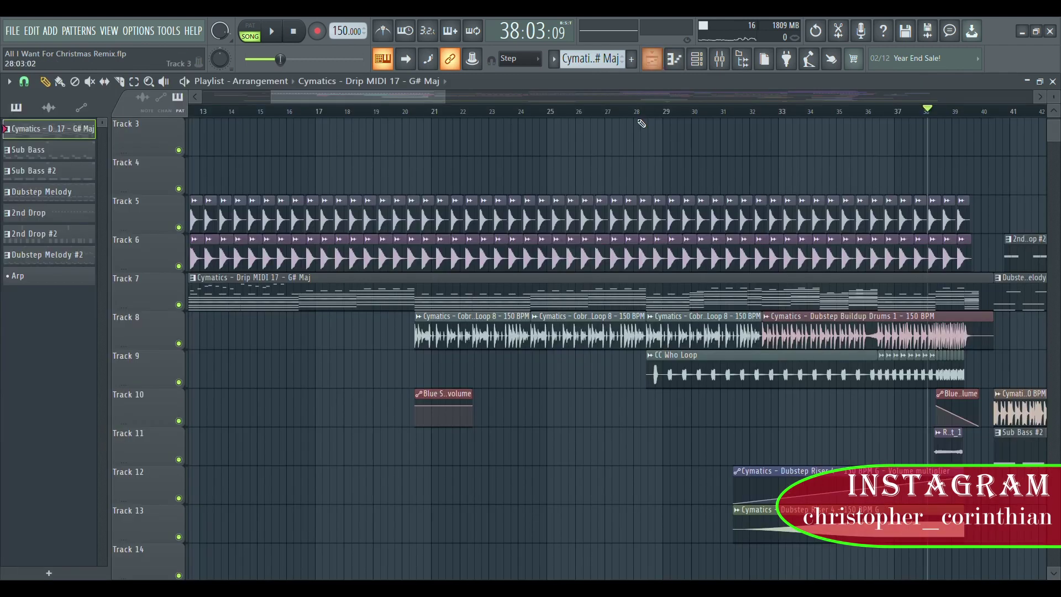
{"action": "scroll", "coordinate": [641, 123], "scroll_direction": "down", "scroll_amount": 6}
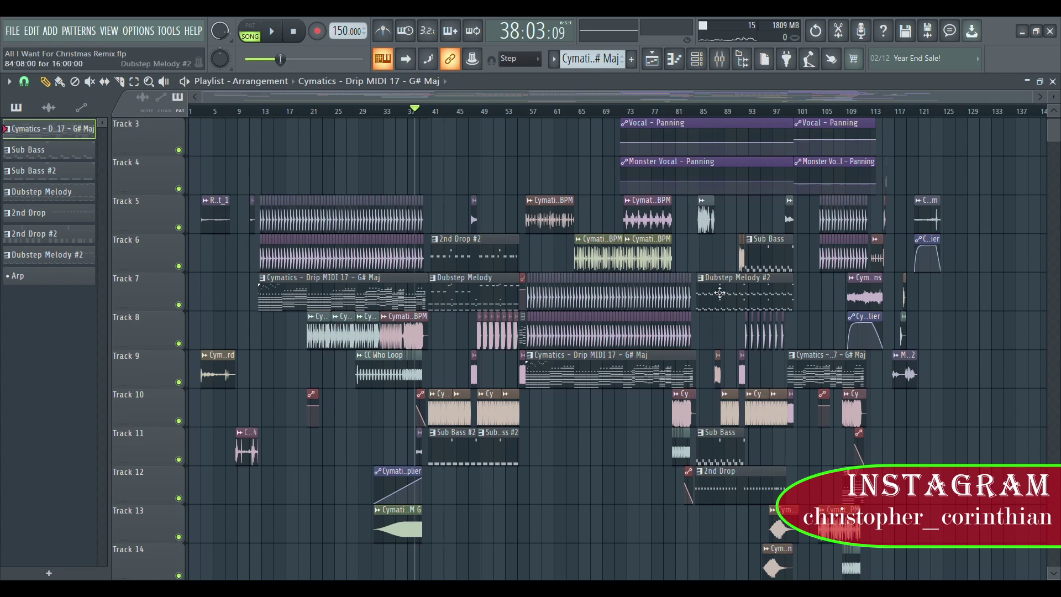
{"action": "scroll", "coordinate": [720, 293], "scroll_direction": "up", "scroll_amount": 2}
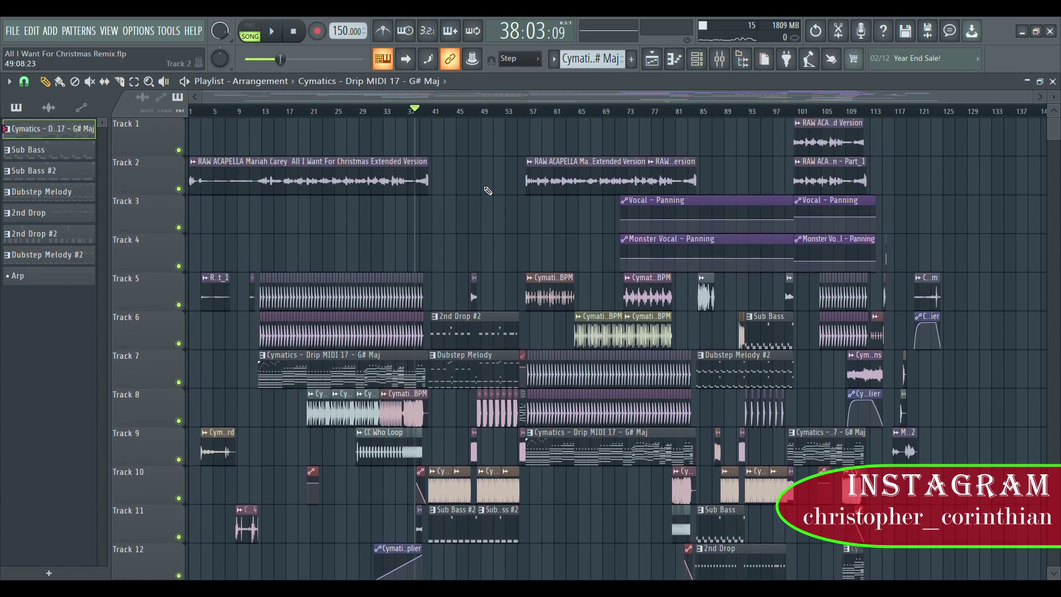